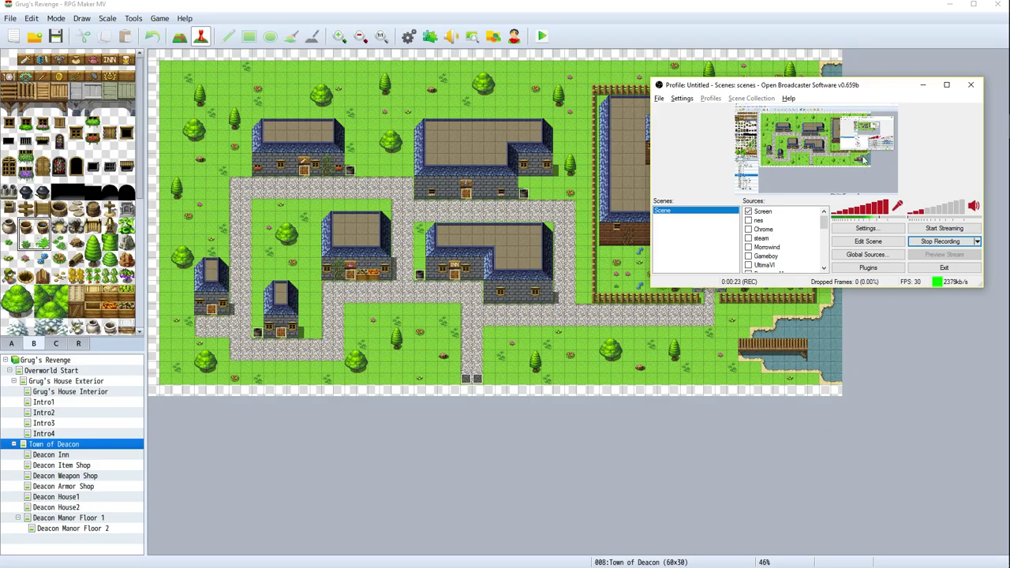
Move the OBS window aside and view the Town of Deacon map at 100% actual size
click(923, 85)
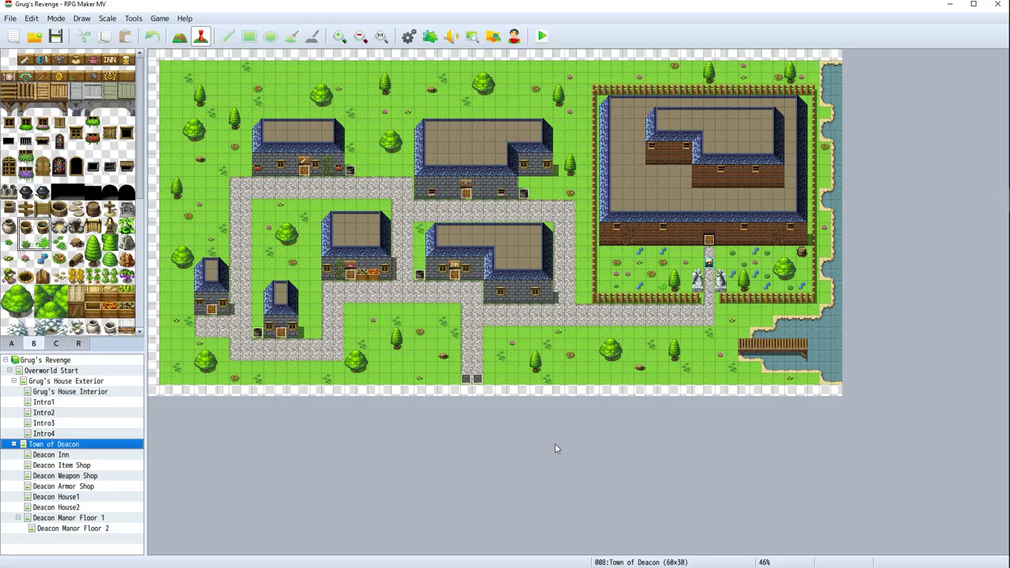
click(380, 37)
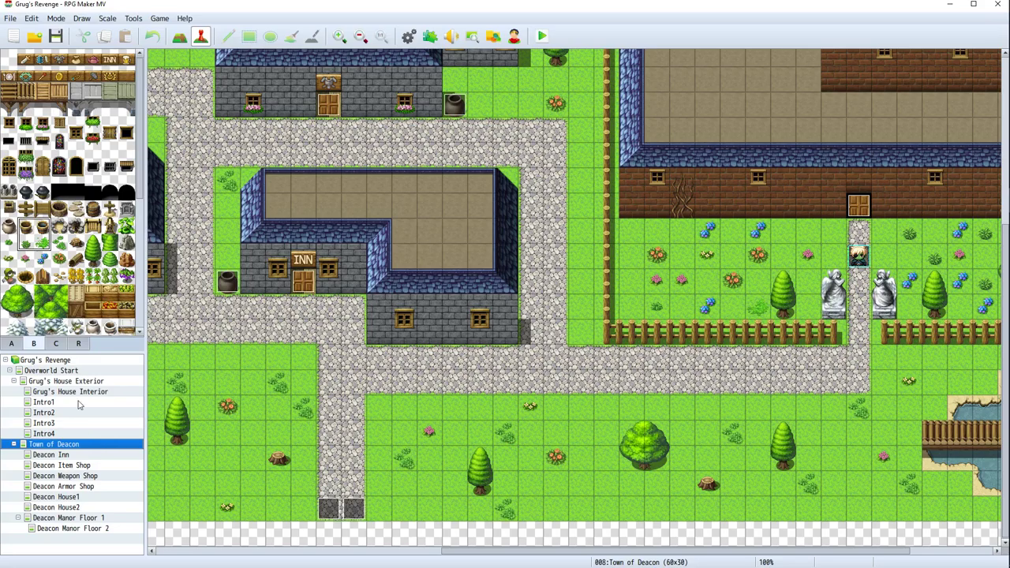
Paint the wooden signpost tile from tileset B onto the grass beside the southern path
click(179, 37)
click(26, 208)
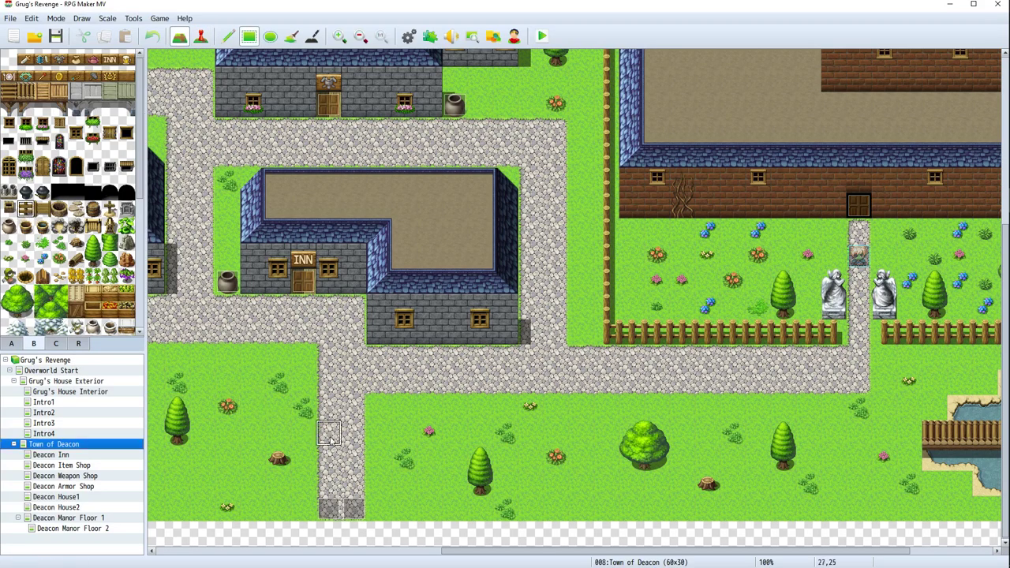
click(376, 491)
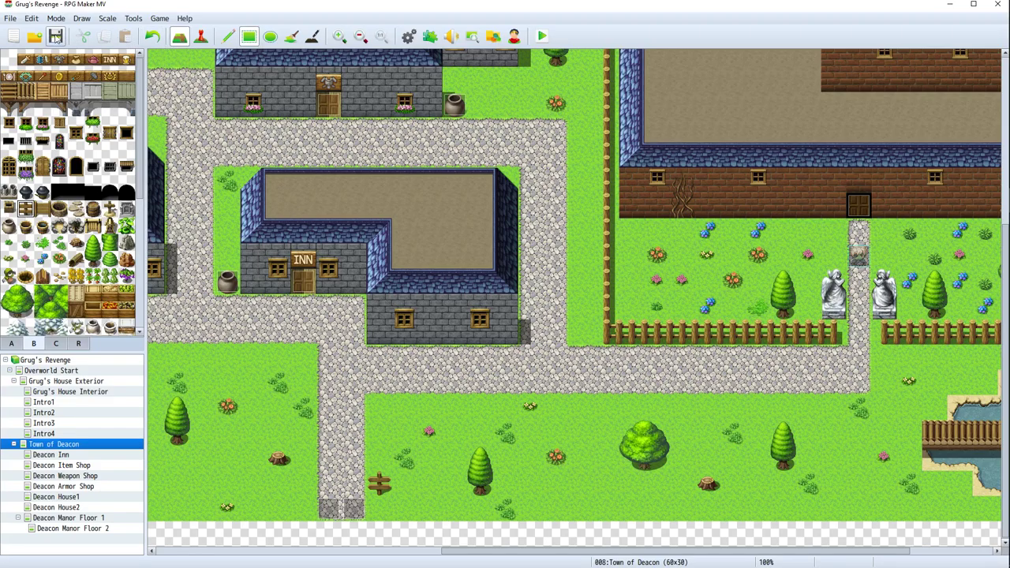
click(200, 36)
right_click(385, 481)
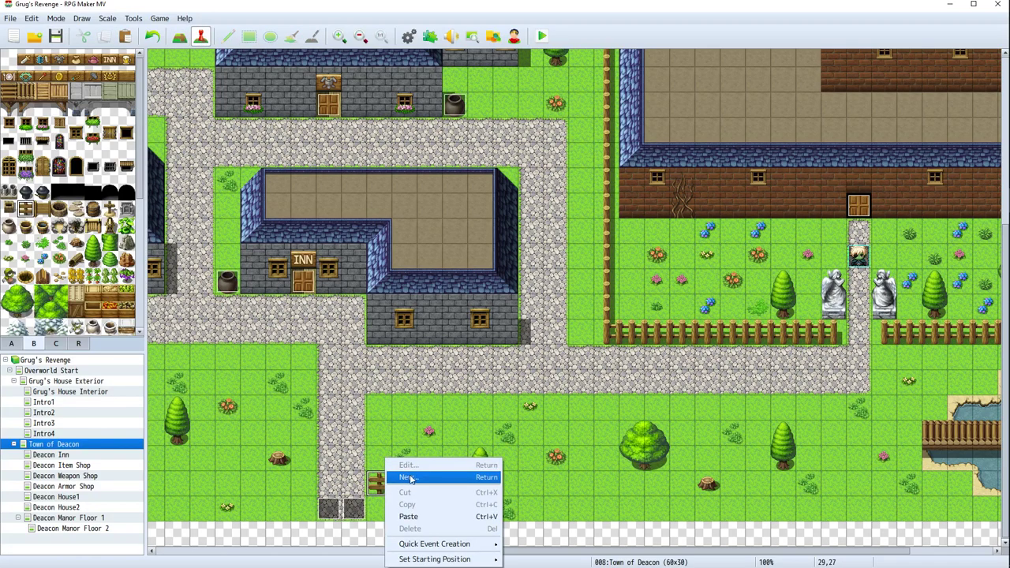
Create a 'signpost' event showing 'The port town of Deacon' at Same as characters priority
click(402, 477)
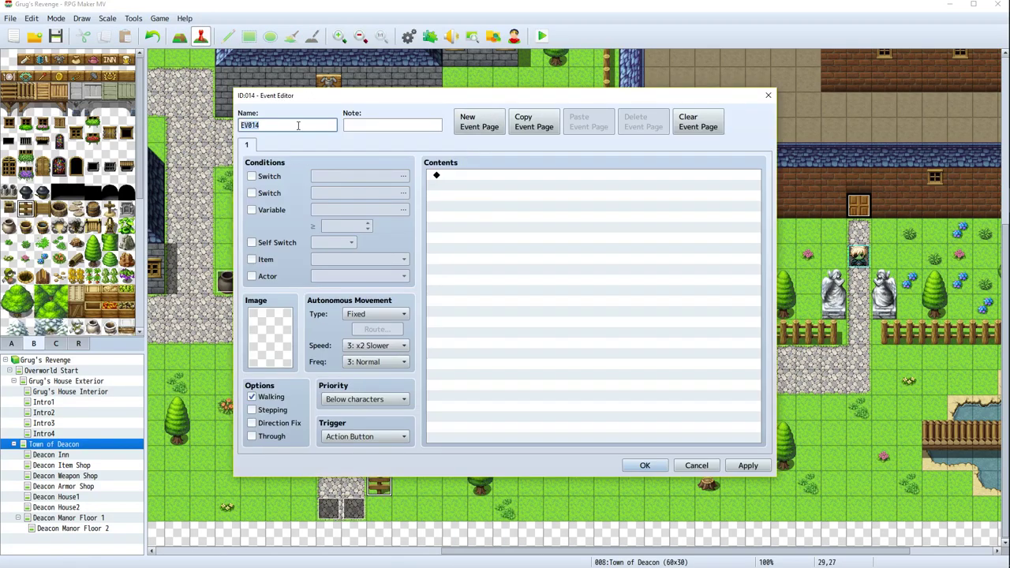
key(BackSpace)
double_click(485, 177)
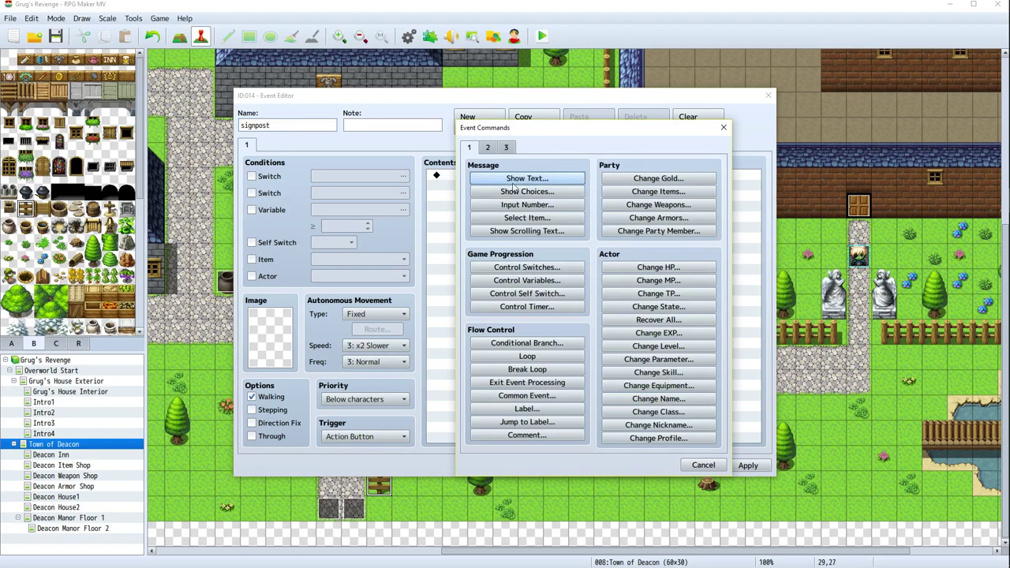
click(521, 180)
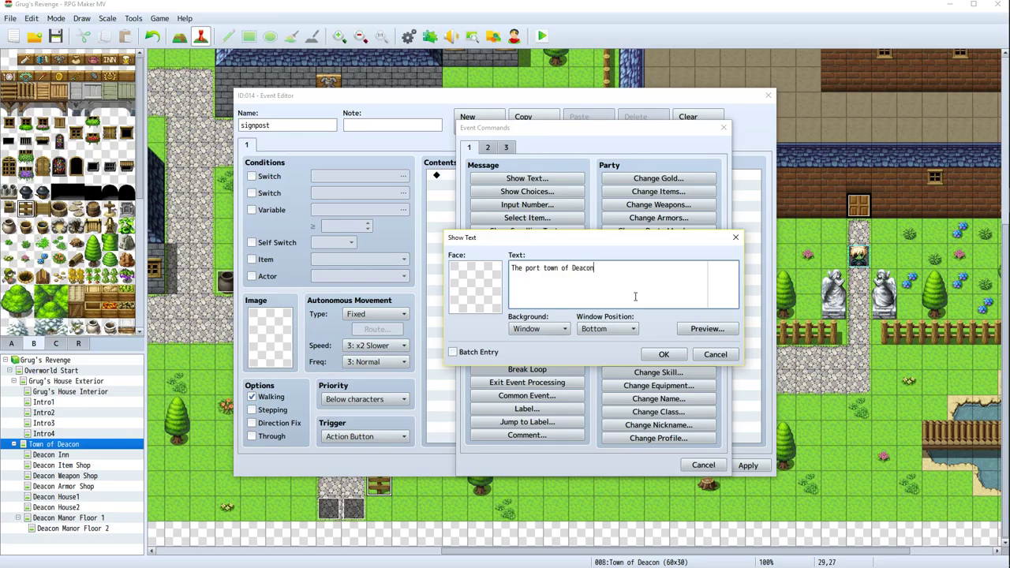
click(664, 354)
click(747, 466)
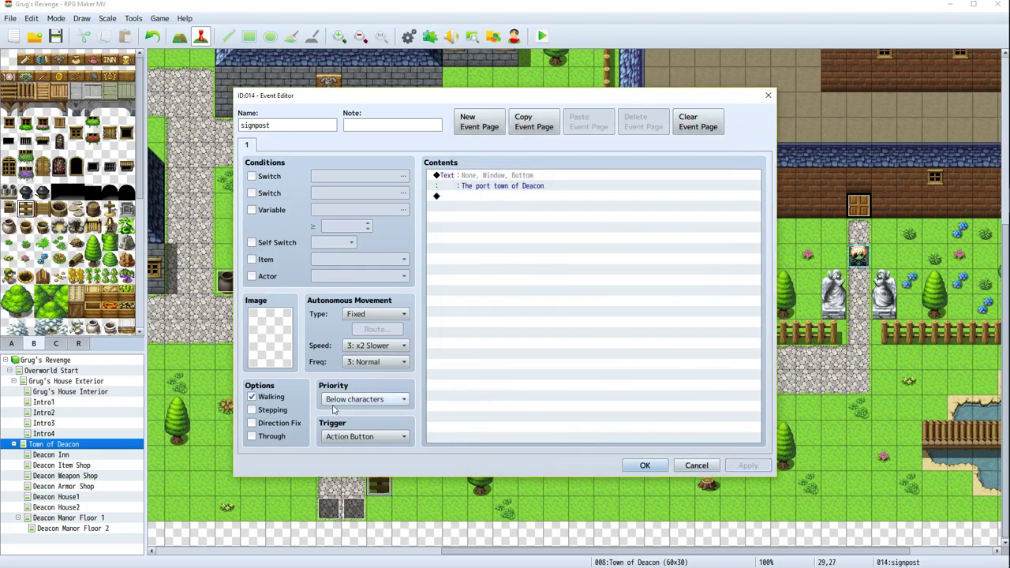
click(365, 399)
click(380, 426)
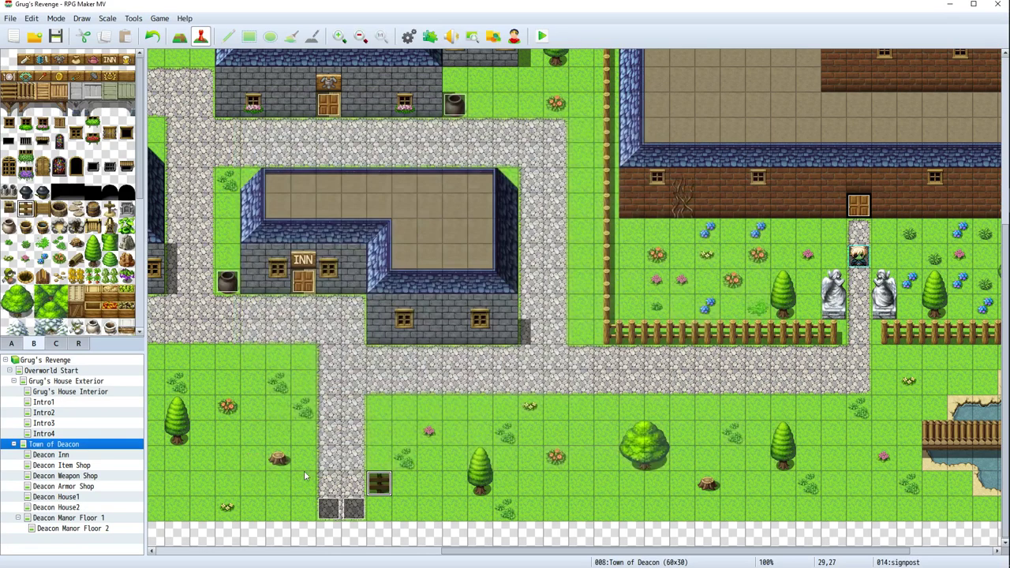
Save the signpost event, set the player's start on the path beside it, and playtest
click(644, 466)
right_click(355, 456)
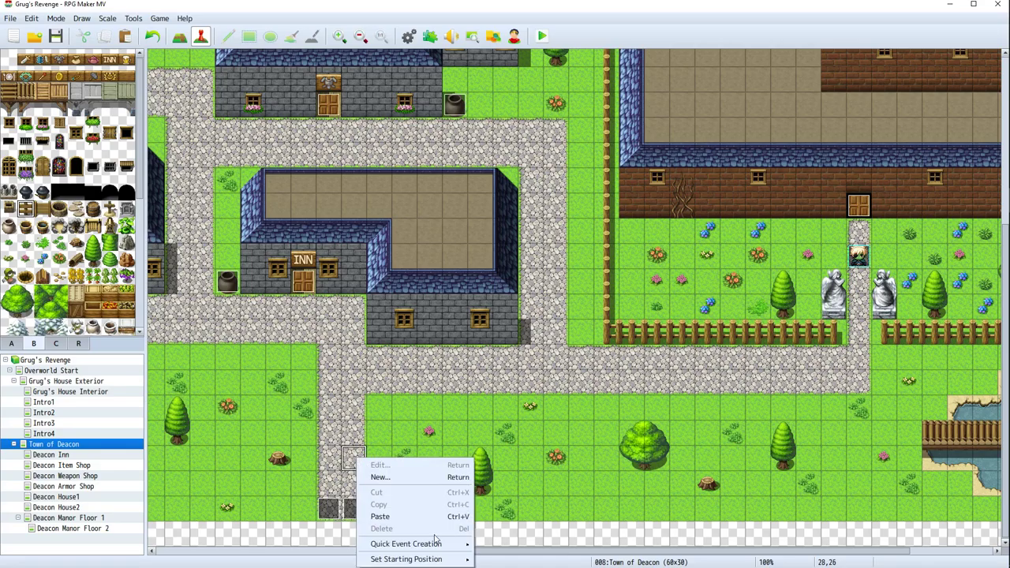
key(Escape)
right_click(354, 458)
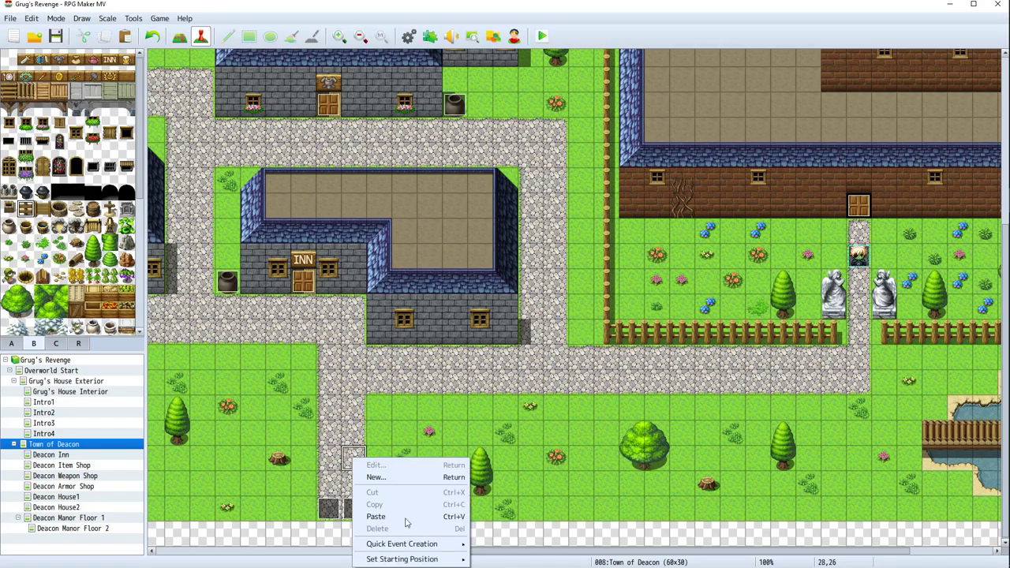
mouse_move(447, 559)
click(494, 523)
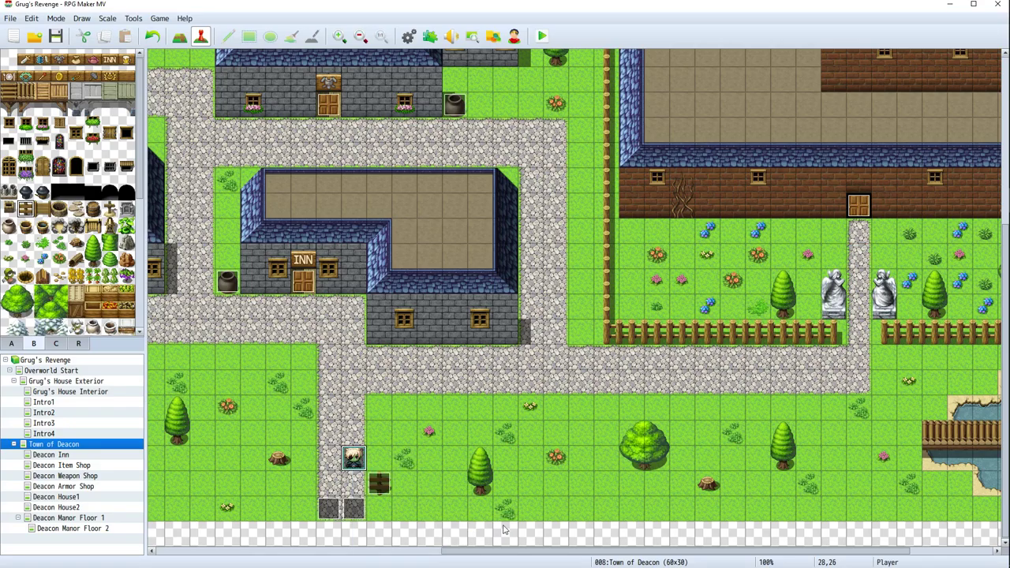
click(540, 37)
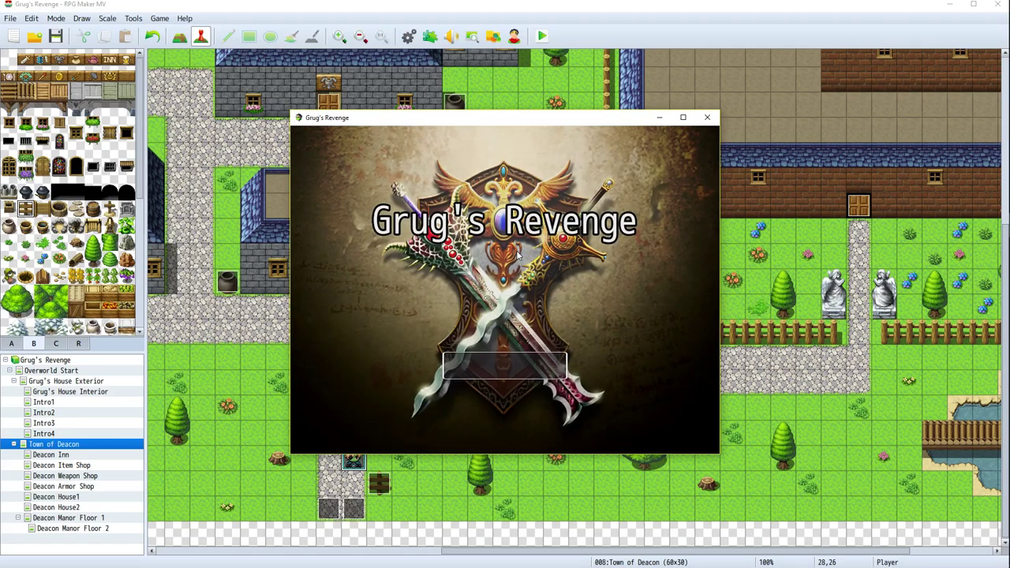
Start a new game, dismiss the signpost message, and walk around the west side of town
key(Return)
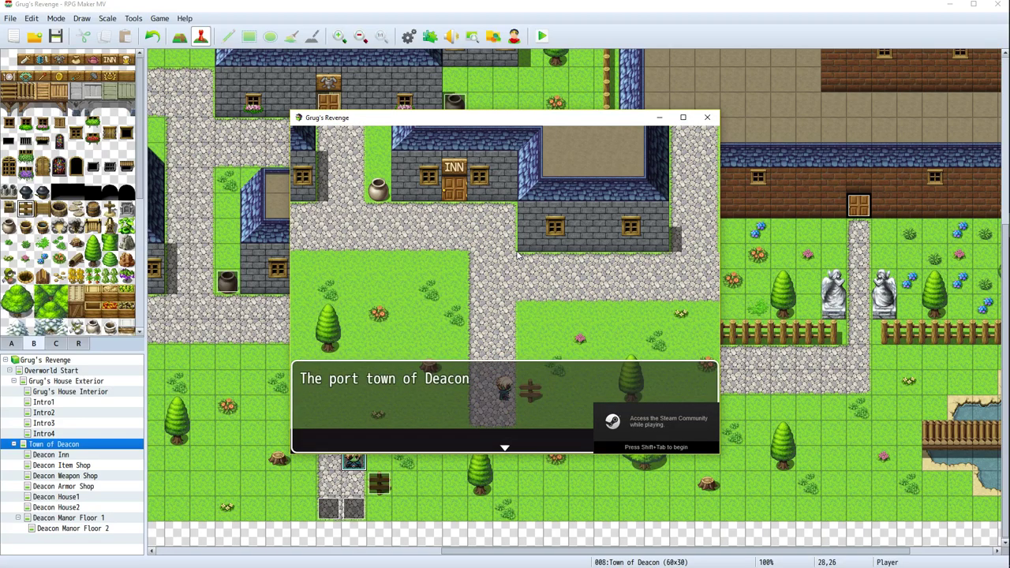
key(Return)
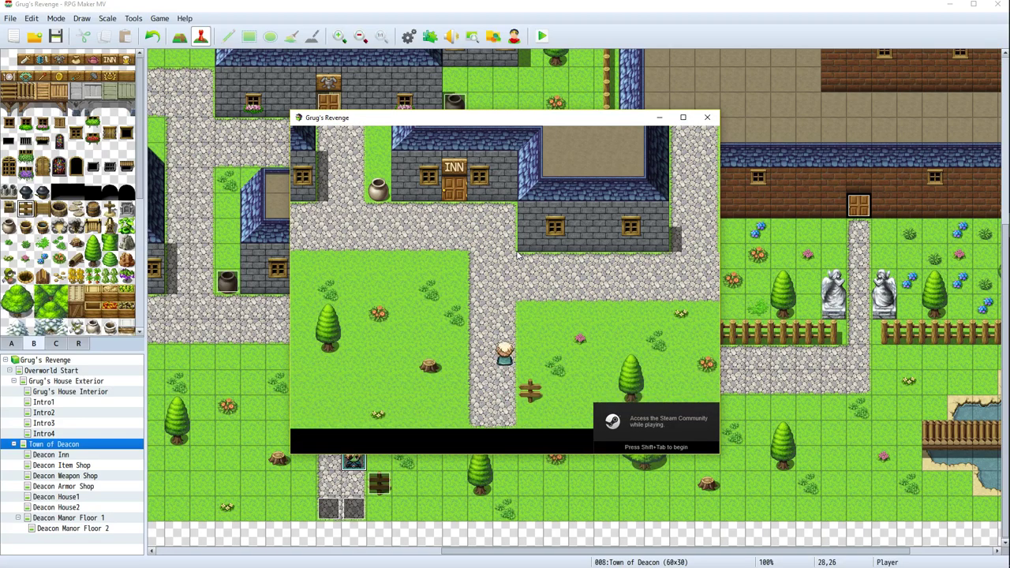
key(Up)
key(Left)
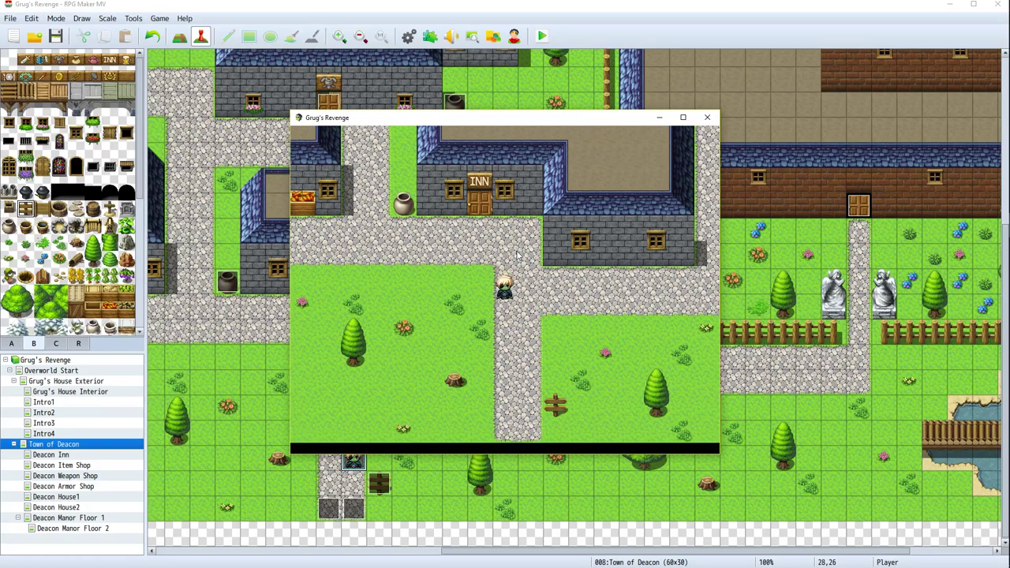
key(Right)
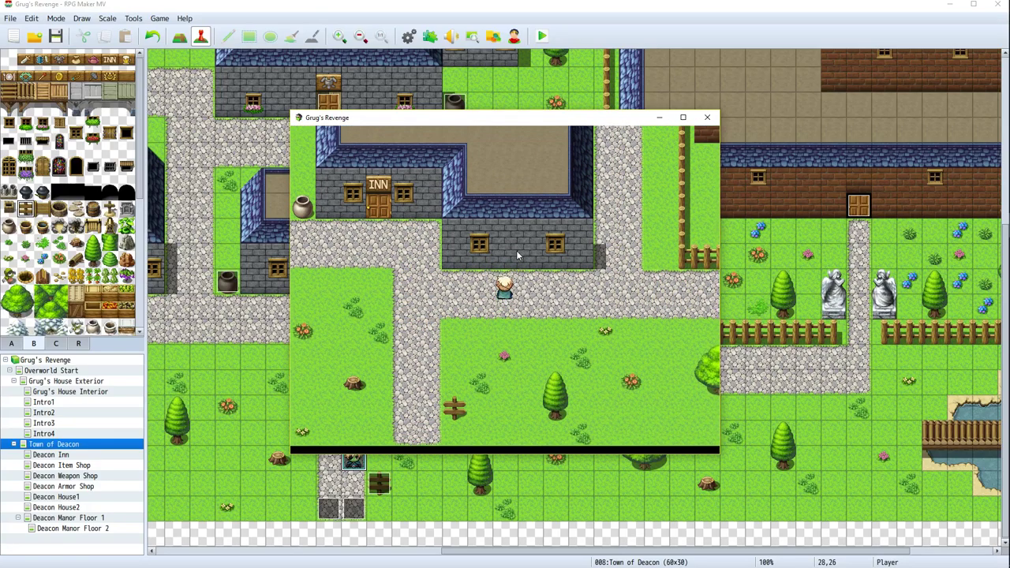
key(Left)
key(Up)
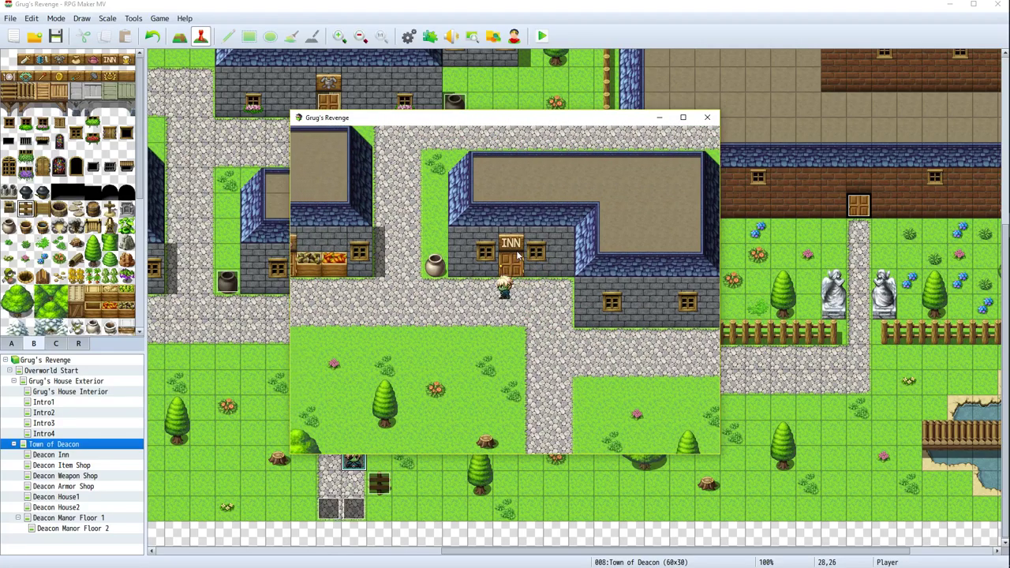
key(Left)
key(Down)
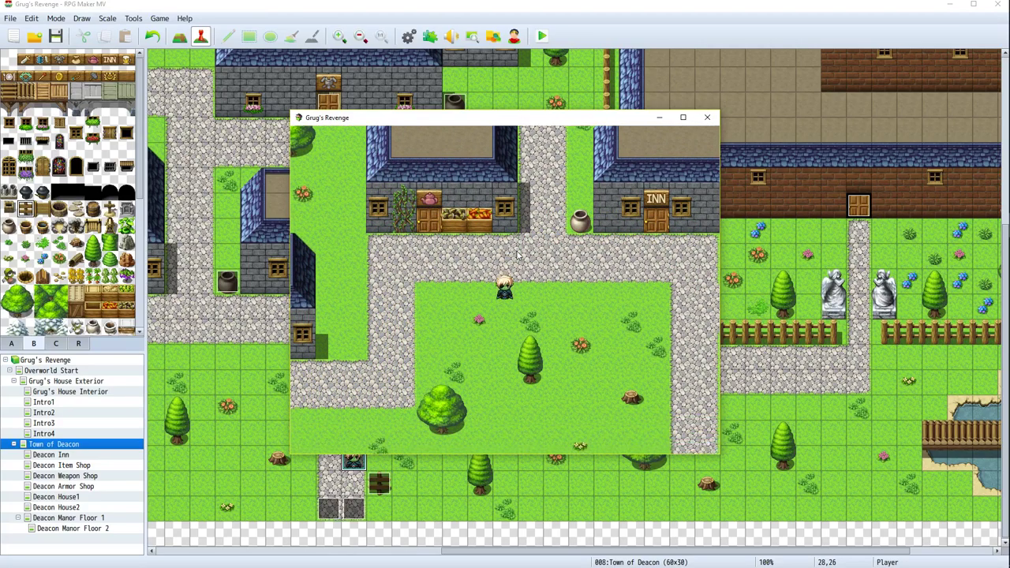
key(Left)
key(Down)
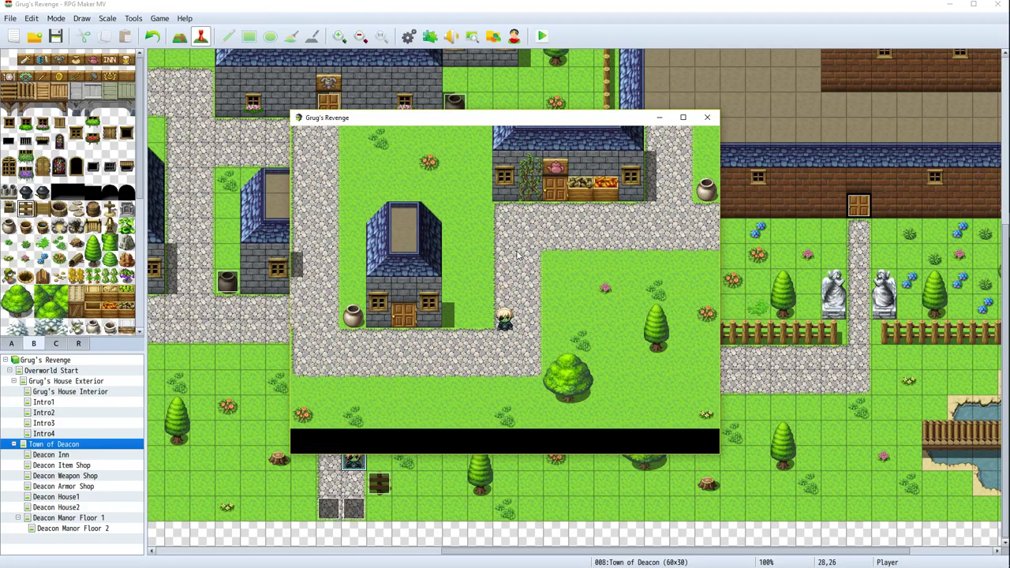
key(Up)
key(Right)
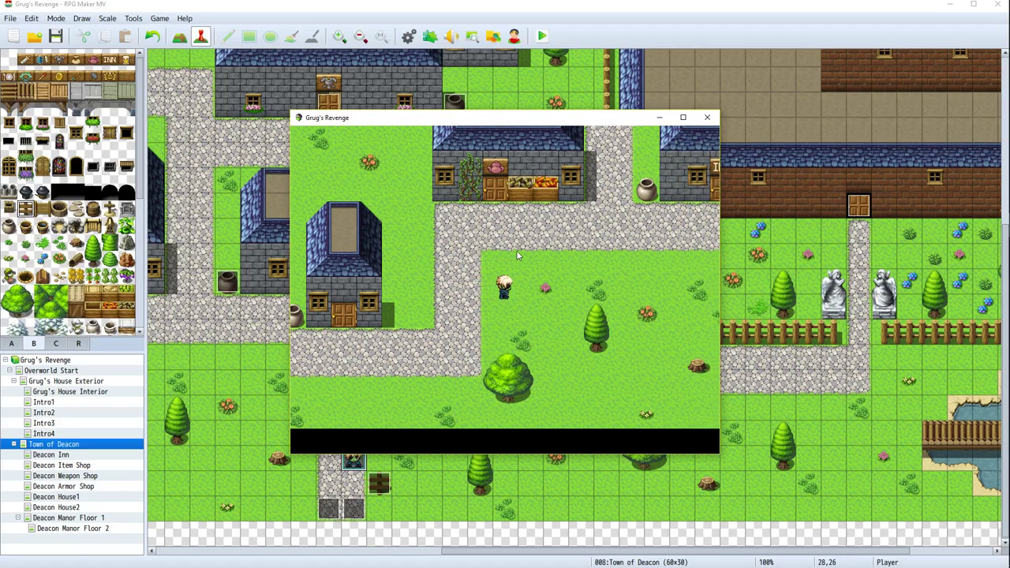
Walk east past the inn into the manor, come back out, then end the playtest
key(Right)
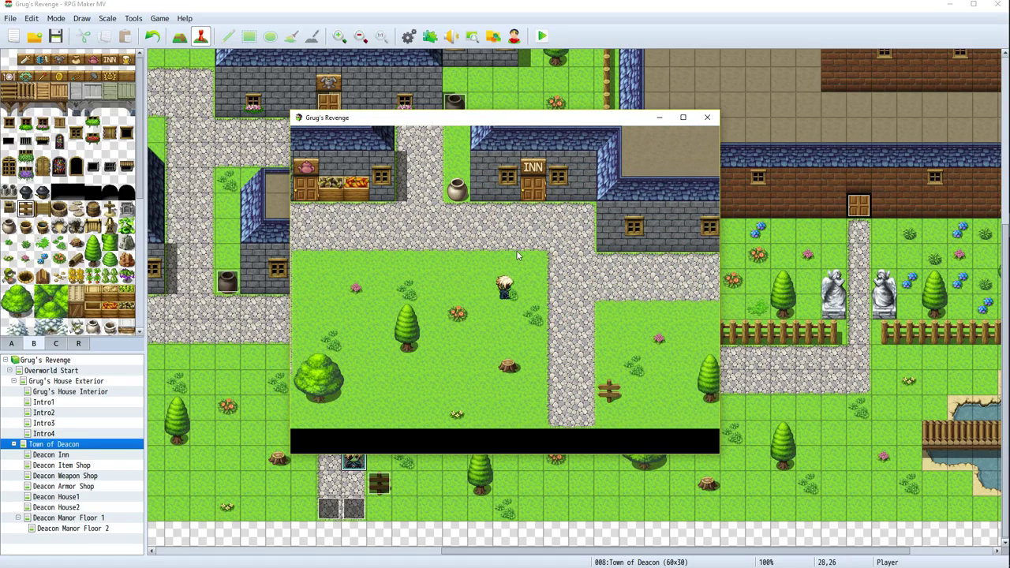
key(Right)
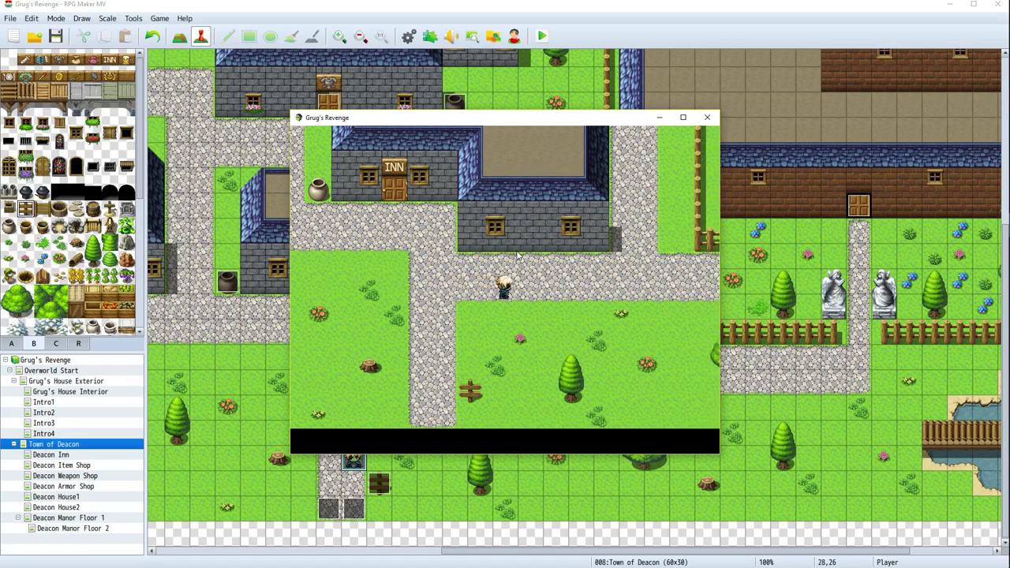
key(Right)
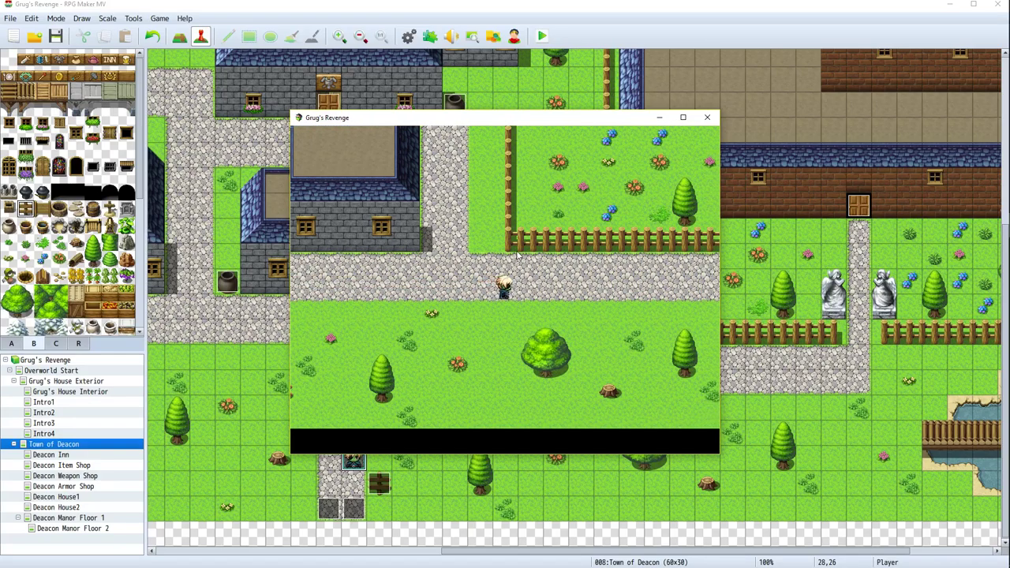
key(Right)
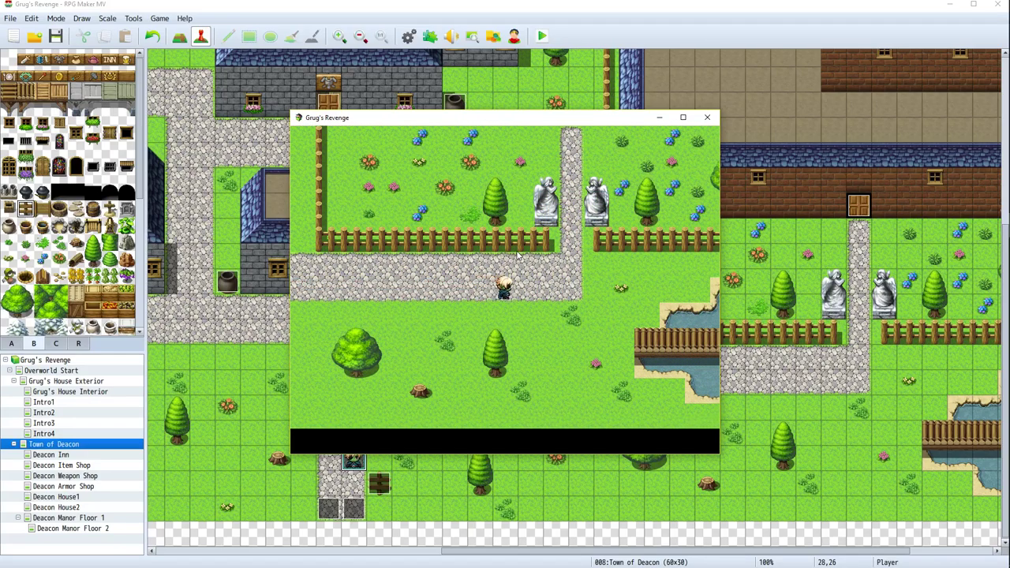
key(Right)
key(Up)
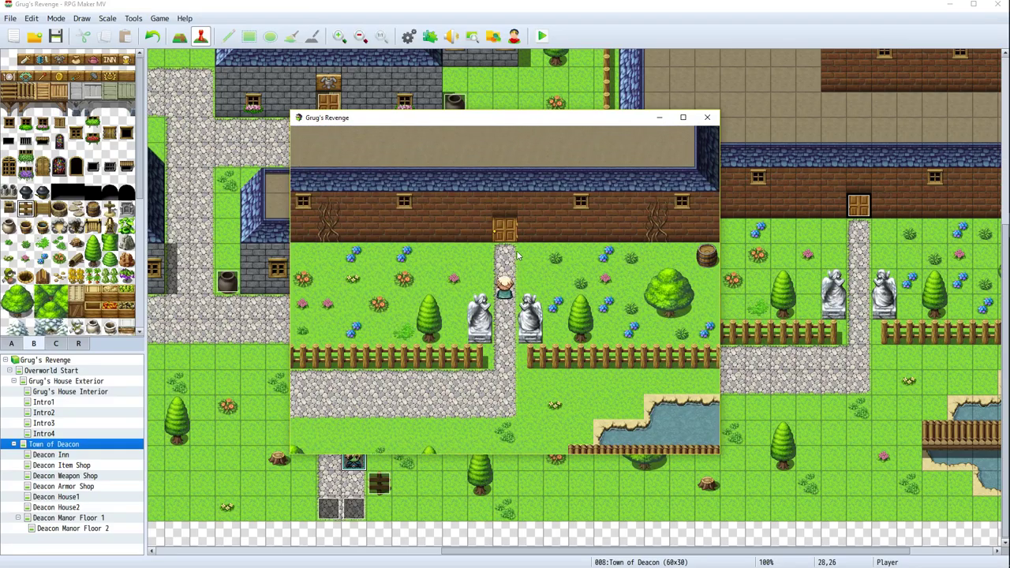
key(Up)
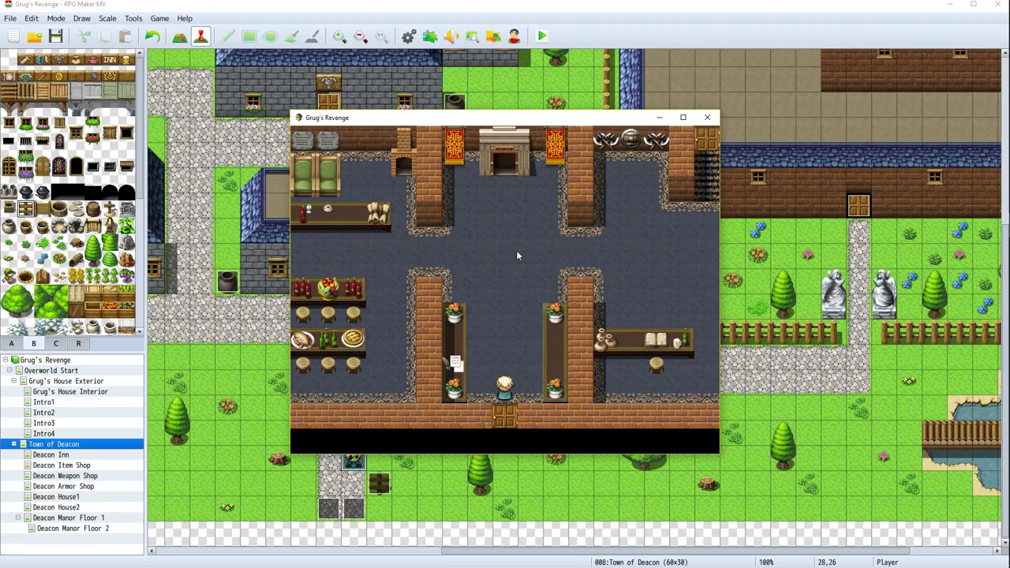
key(Down)
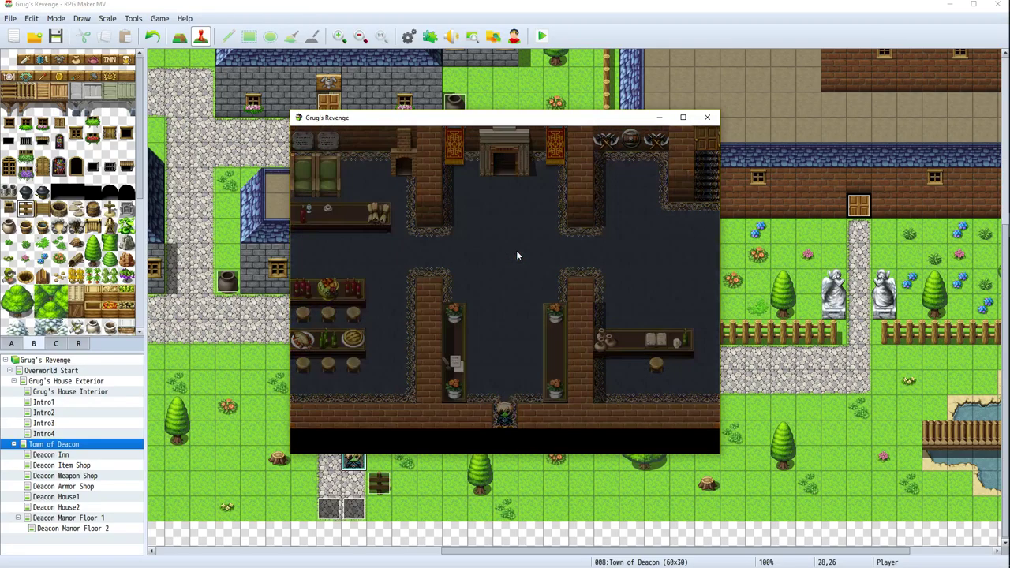
key(Down)
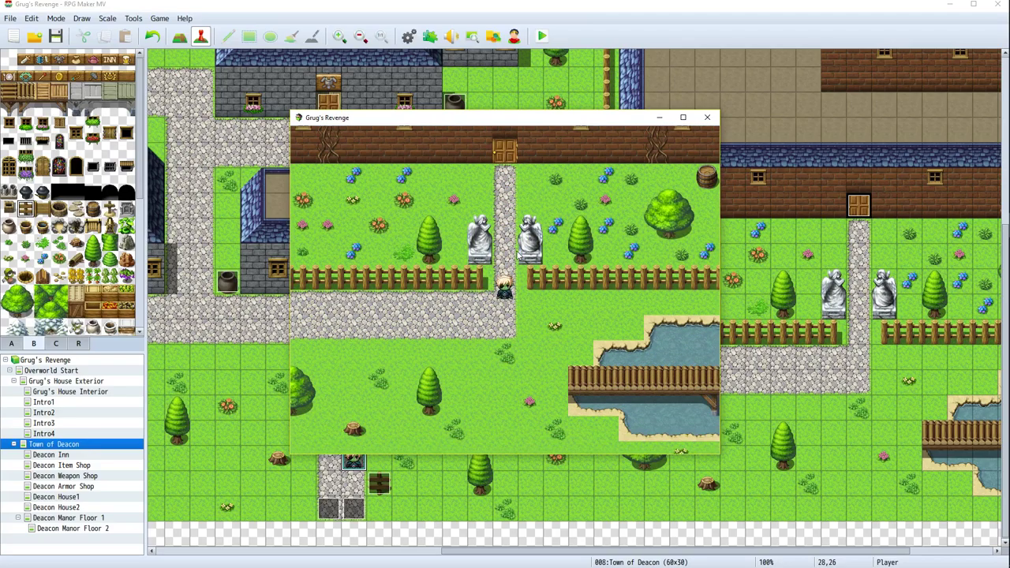
key(Left)
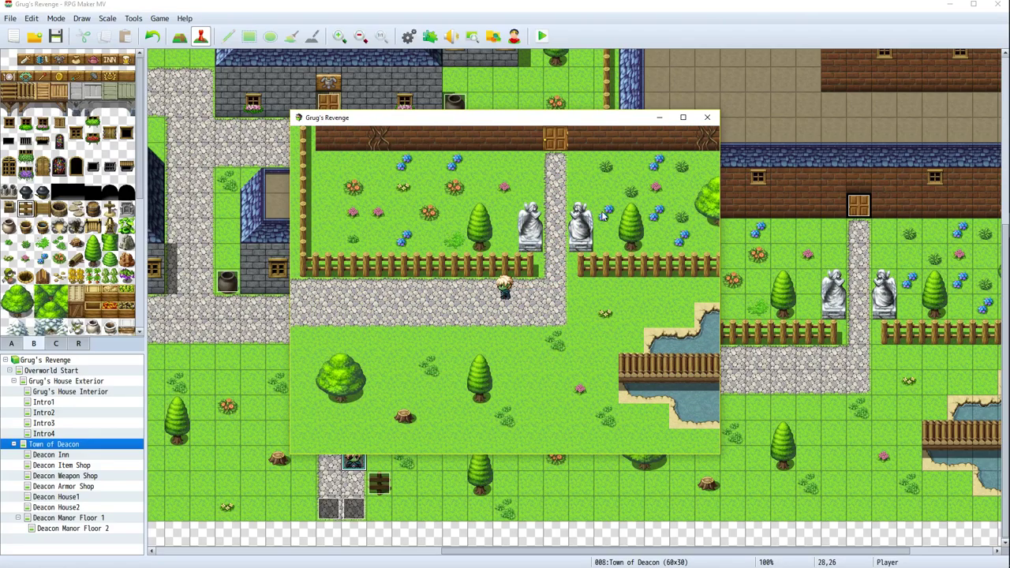
click(707, 117)
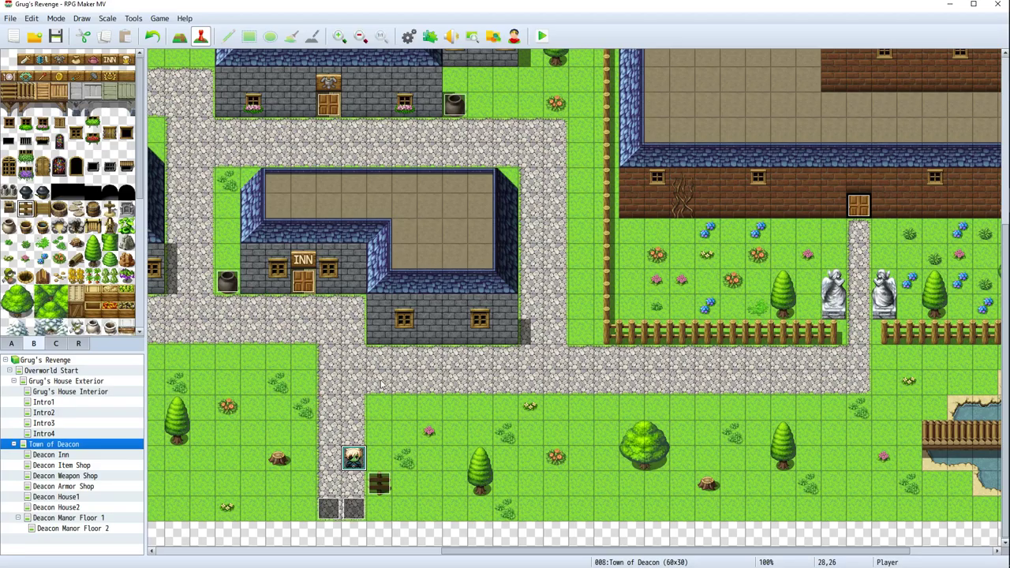
scroll(678, 508, left, 6)
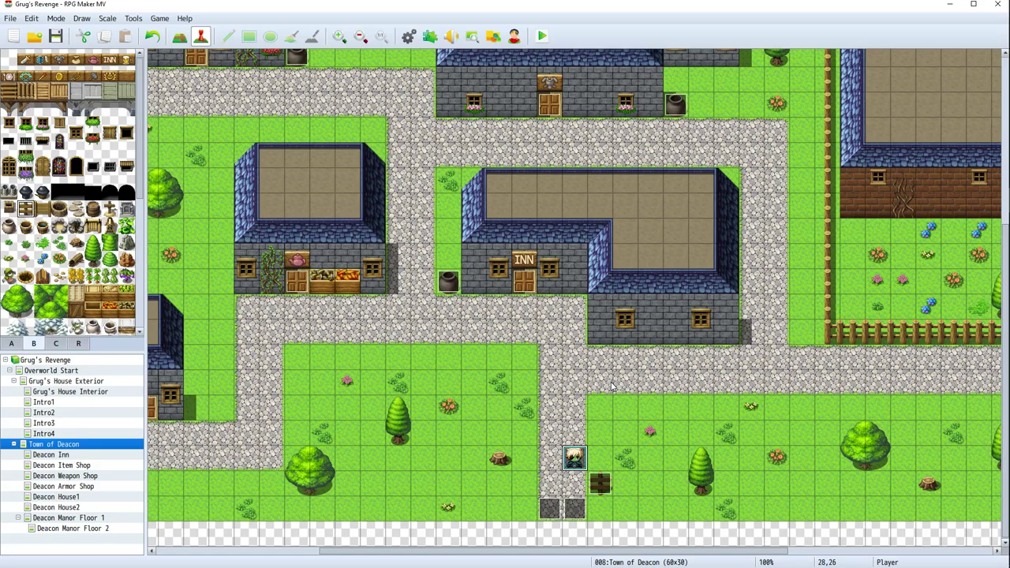
right_click(552, 384)
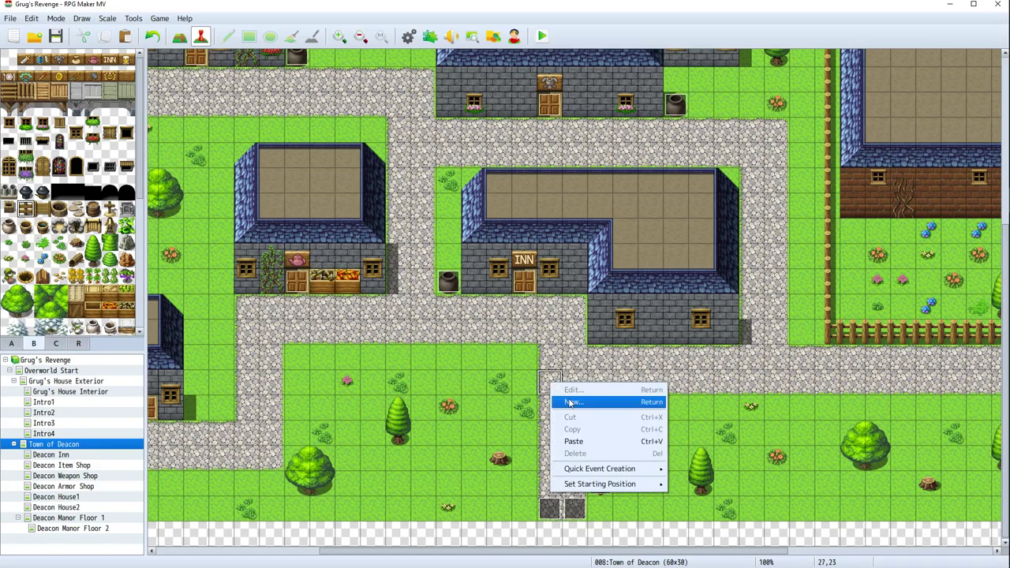
Create a new event named Citizen1 on the road tile and open its image picker
click(565, 398)
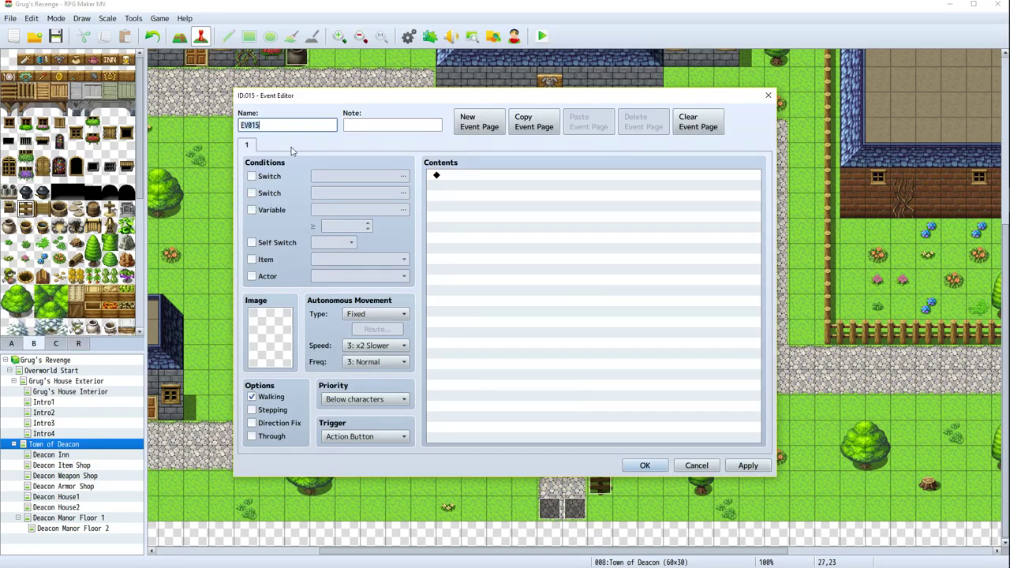
text(Citizen1)
double_click(287, 342)
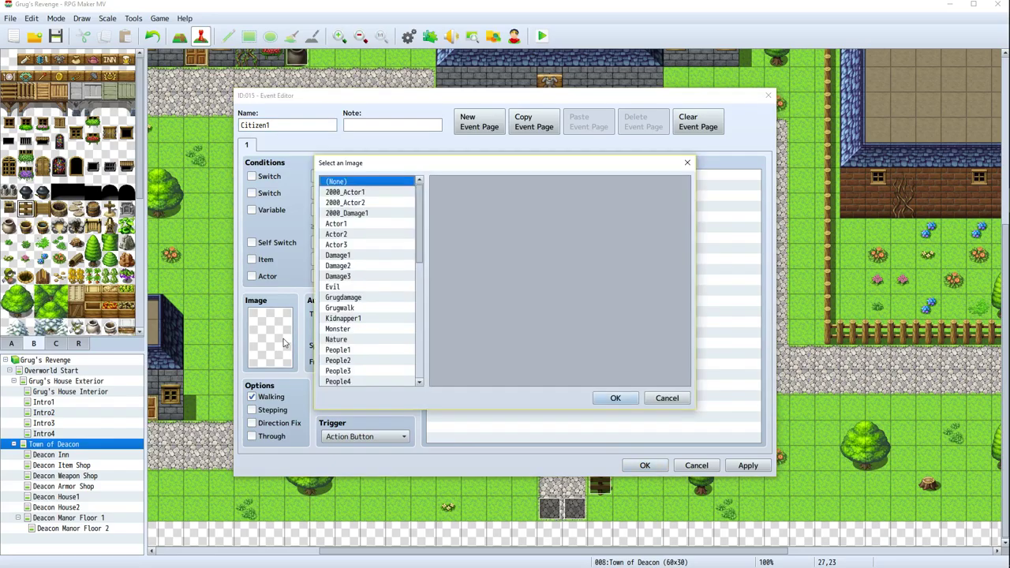
scroll(380, 278, down, 1)
scroll(367, 265, up, 1)
Browse the Actor, Damage, People, BigMonster and tileset sheets for a suitable sprite
click(362, 225)
click(368, 234)
click(373, 244)
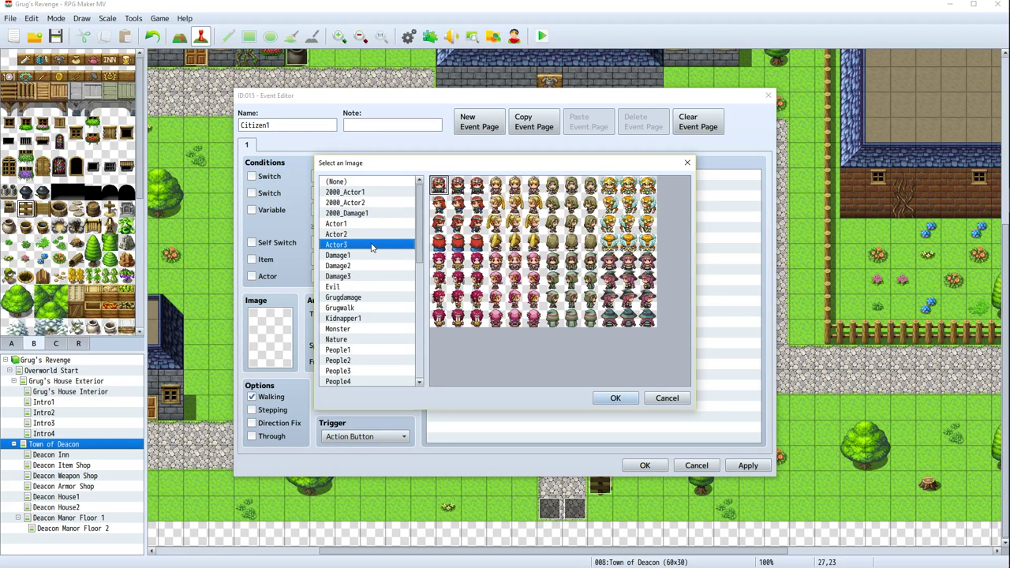
click(371, 256)
click(372, 245)
click(342, 256)
click(345, 266)
click(346, 276)
click(347, 287)
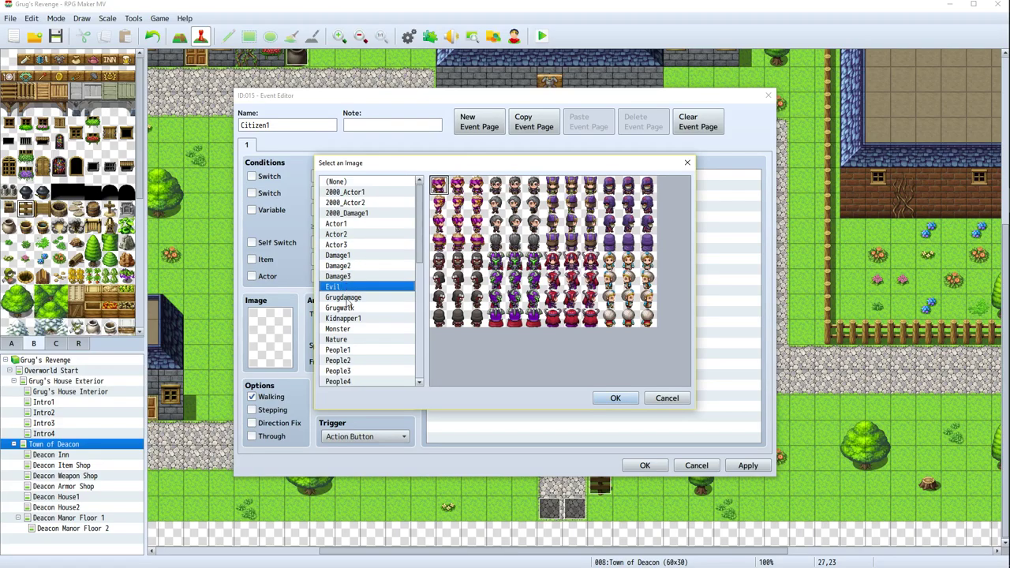
click(343, 318)
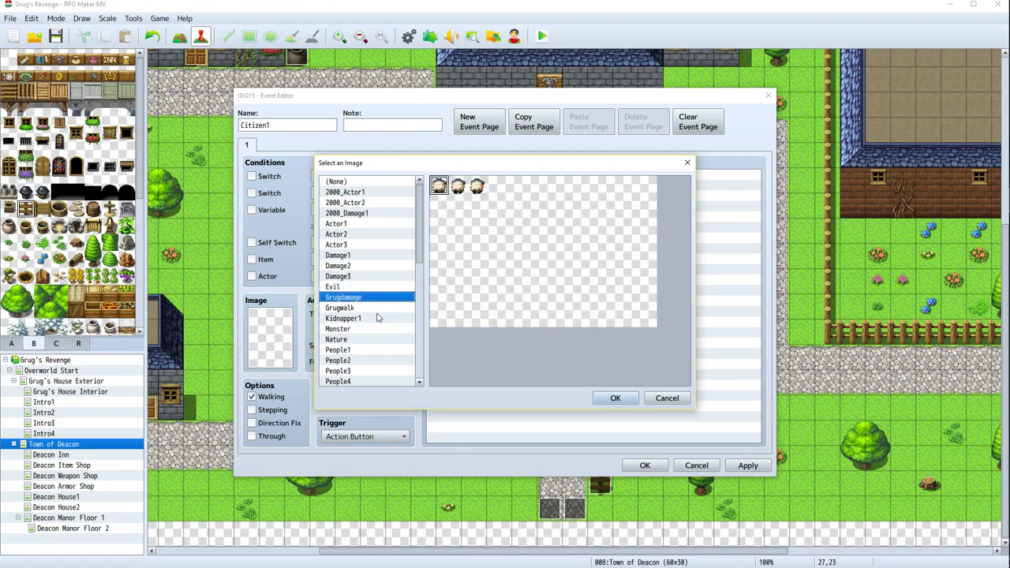
click(374, 350)
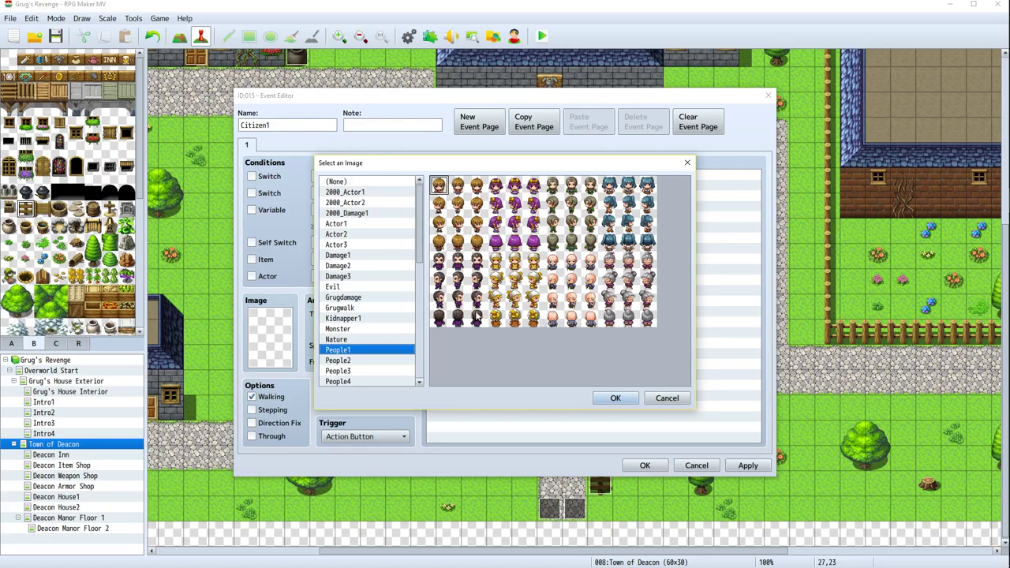
click(390, 372)
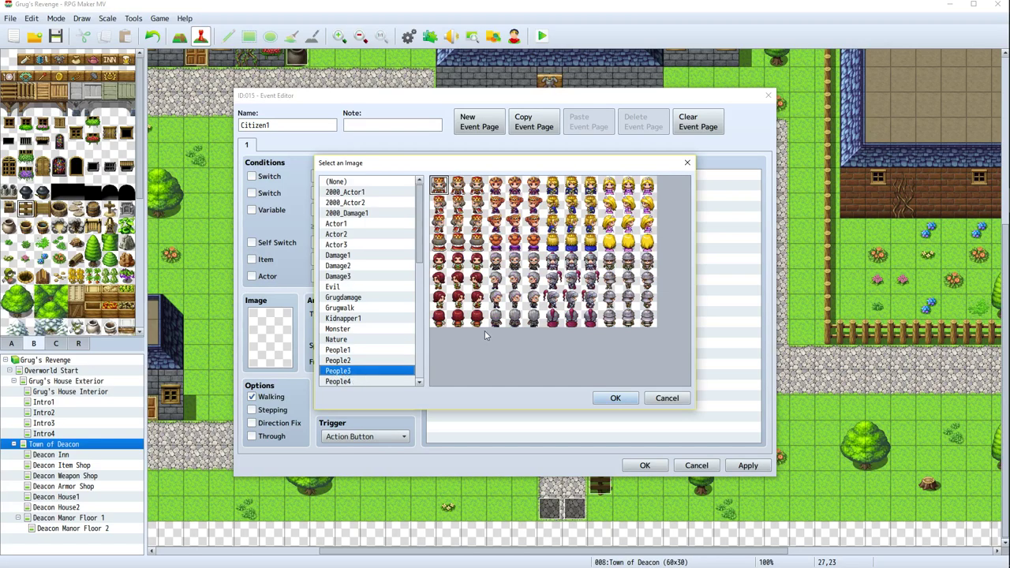
click(357, 382)
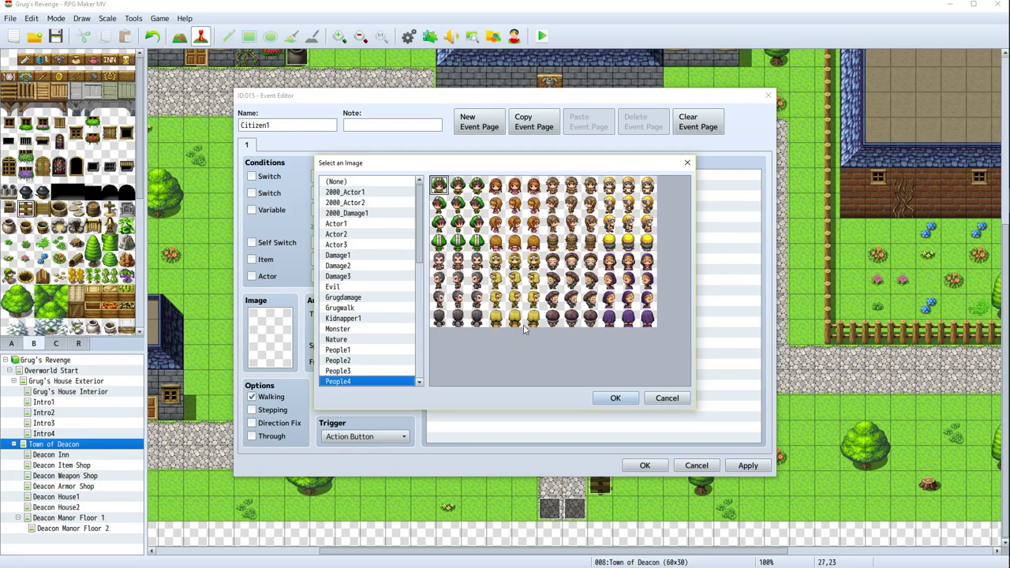
scroll(417, 346, down, 2)
click(376, 351)
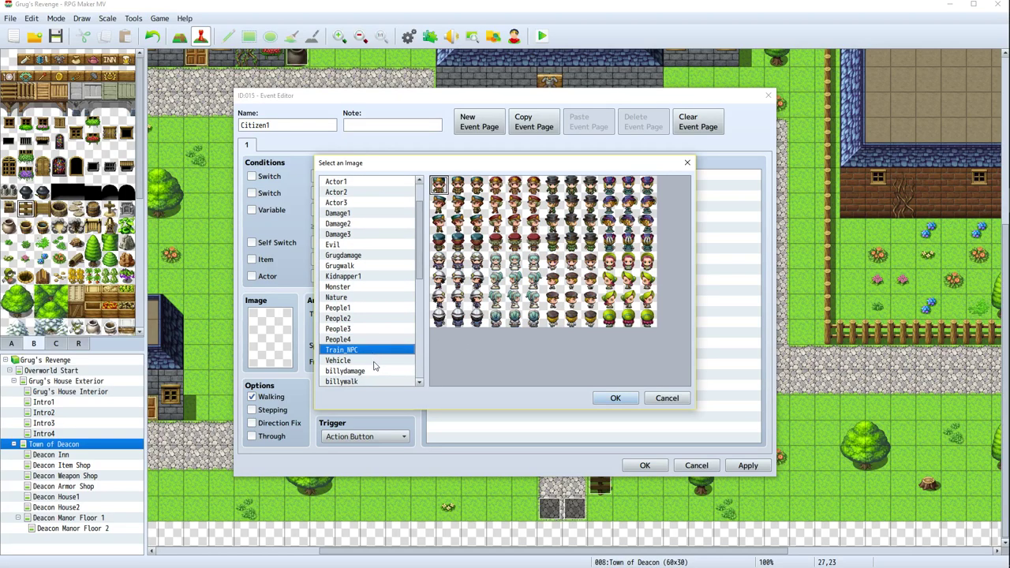
click(375, 360)
click(376, 381)
scroll(375, 371, down, 6)
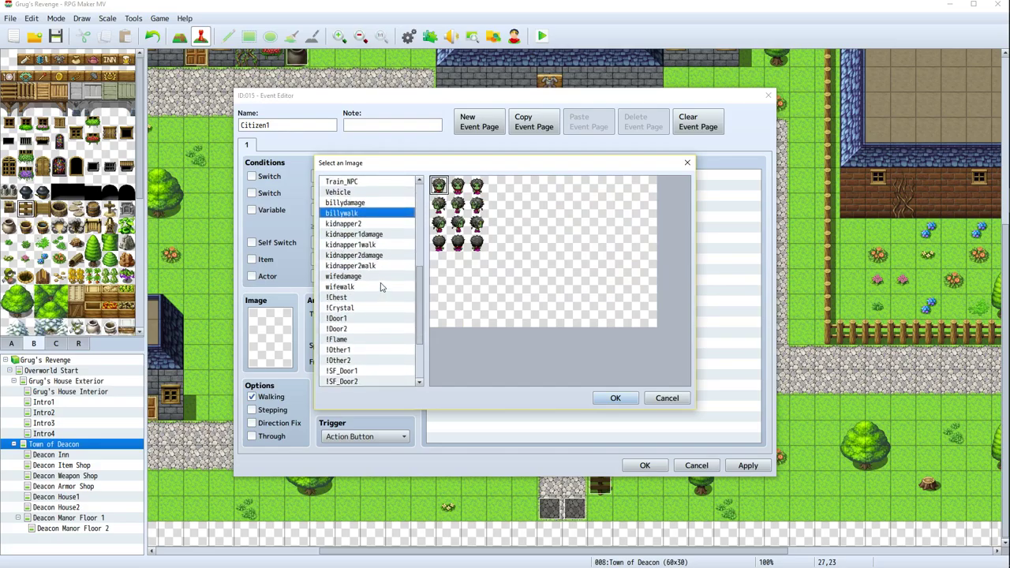
scroll(382, 330, down, 3)
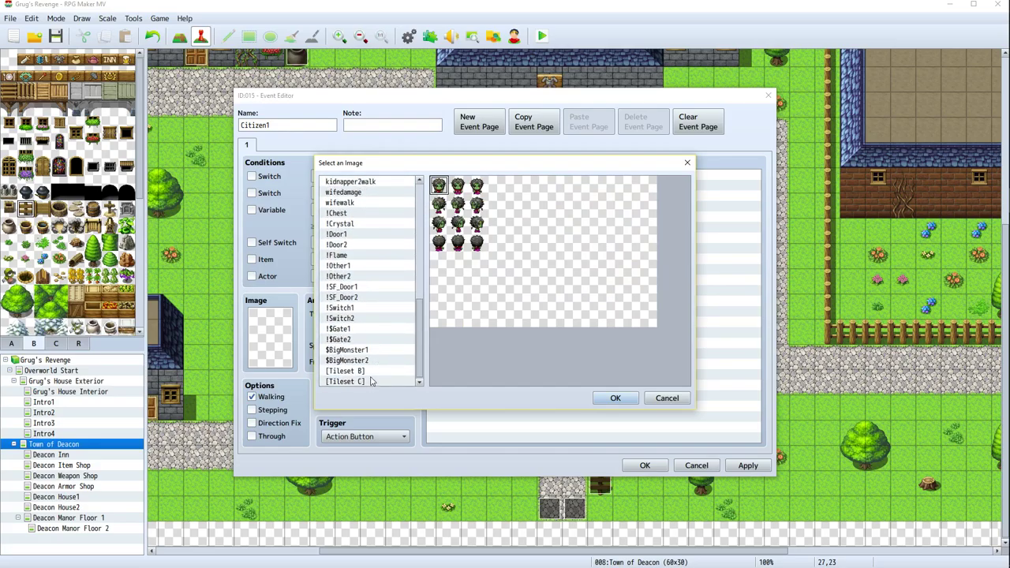
click(371, 381)
click(375, 371)
scroll(379, 347, up, 1)
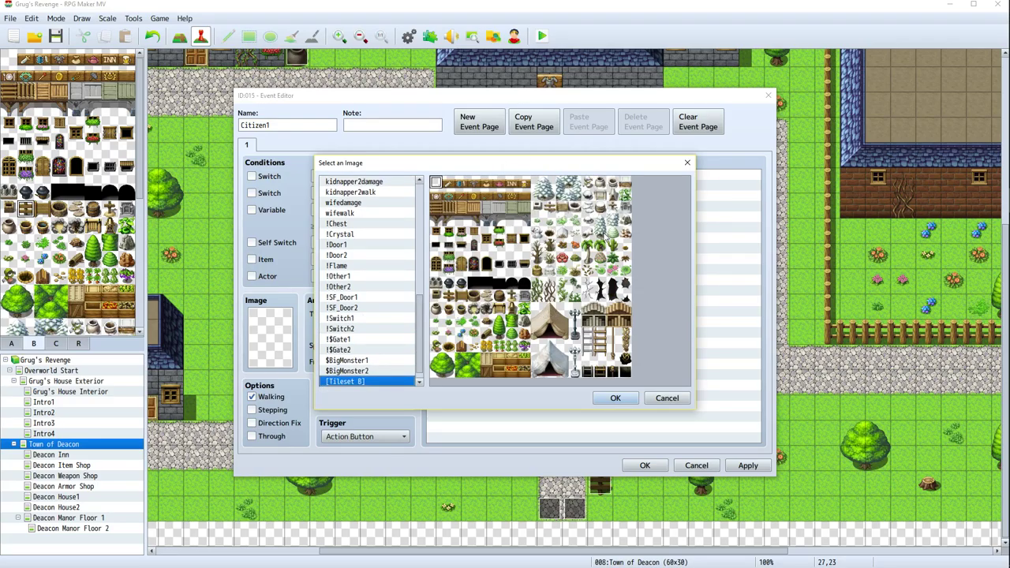
click(364, 361)
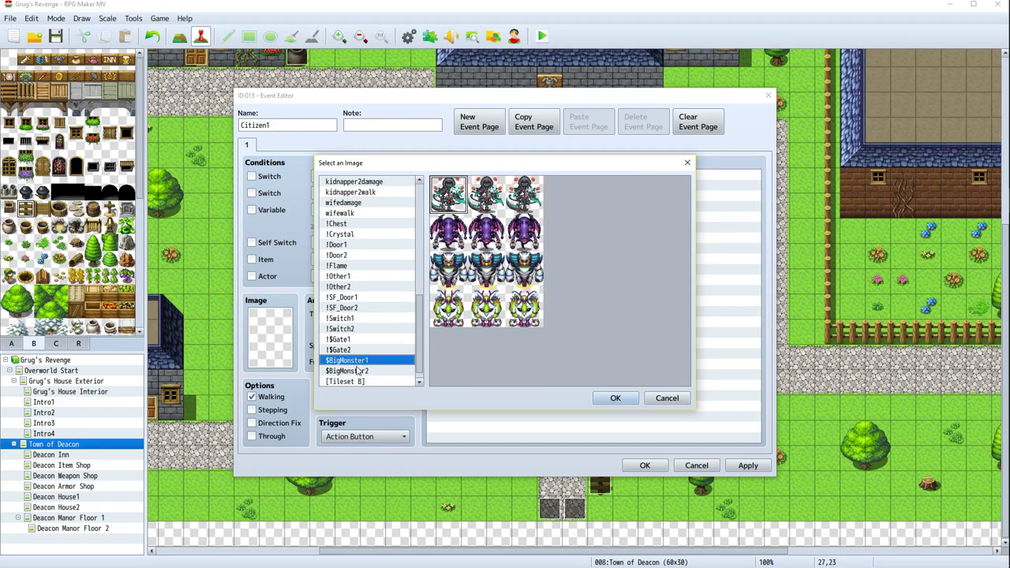
click(357, 370)
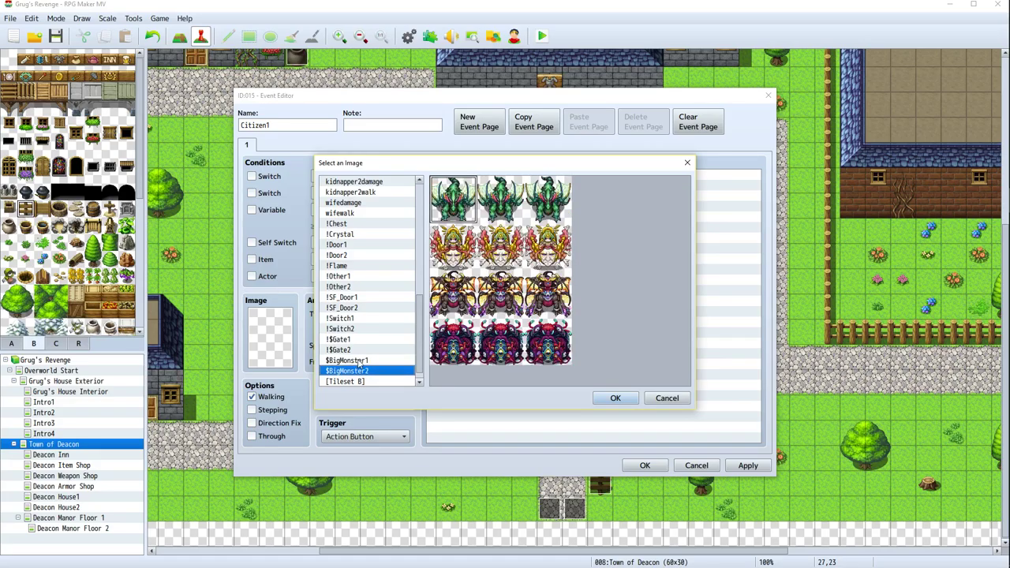
click(359, 361)
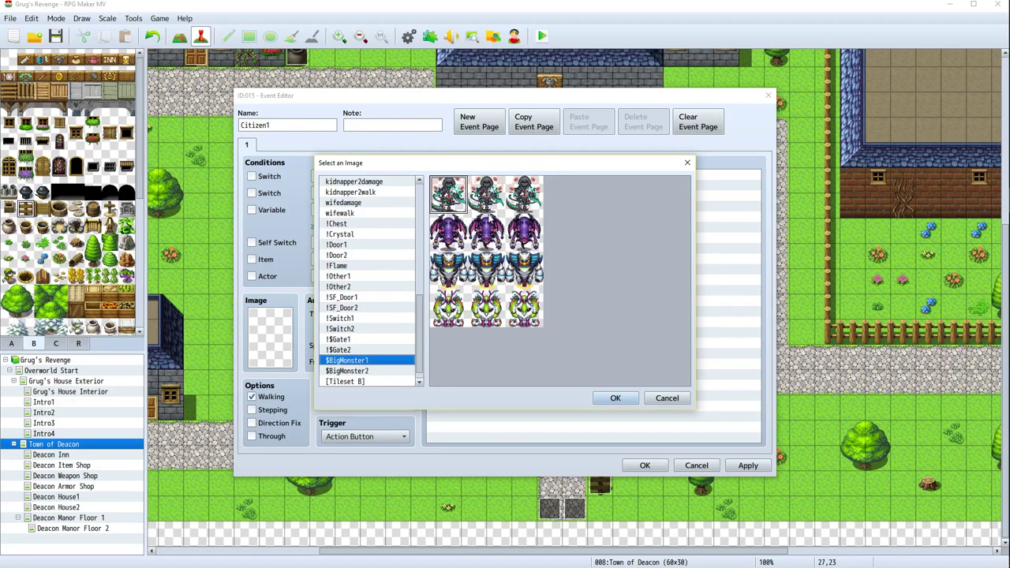
click(362, 339)
scroll(357, 364, up, 3)
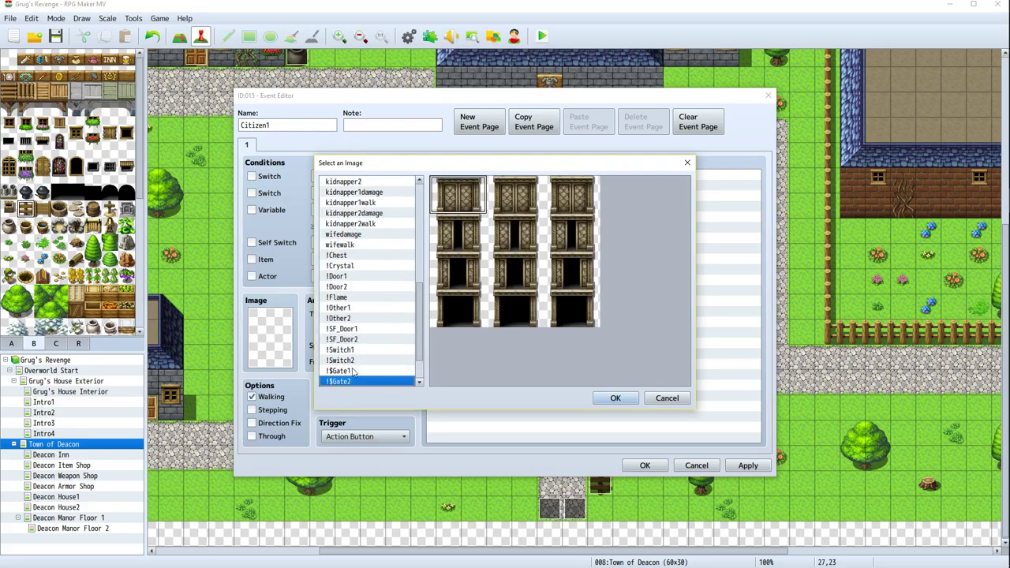
scroll(373, 251, up, 6)
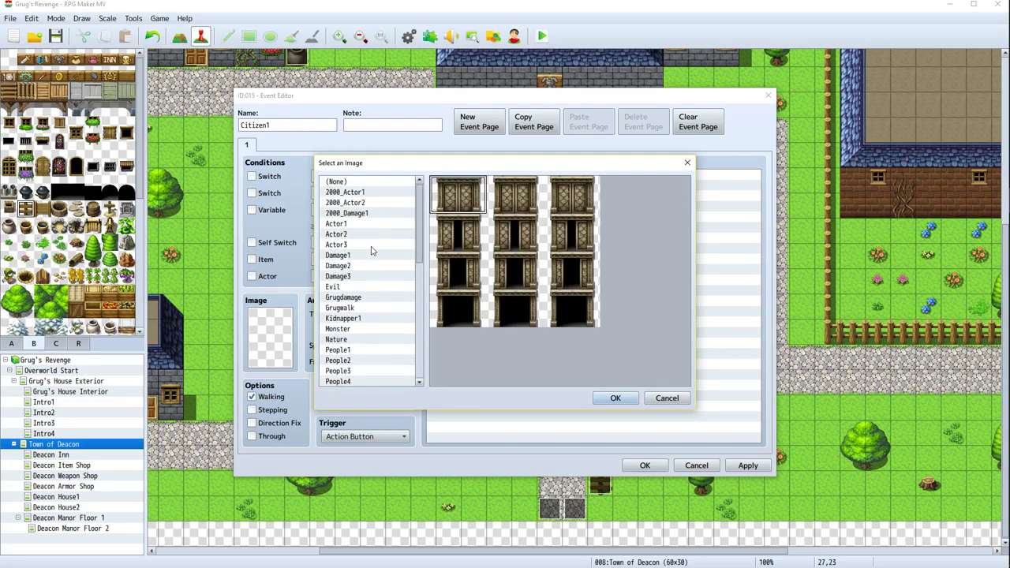
Give Citizen1 the red-haired villager sprite from the People2 sheet
click(352, 193)
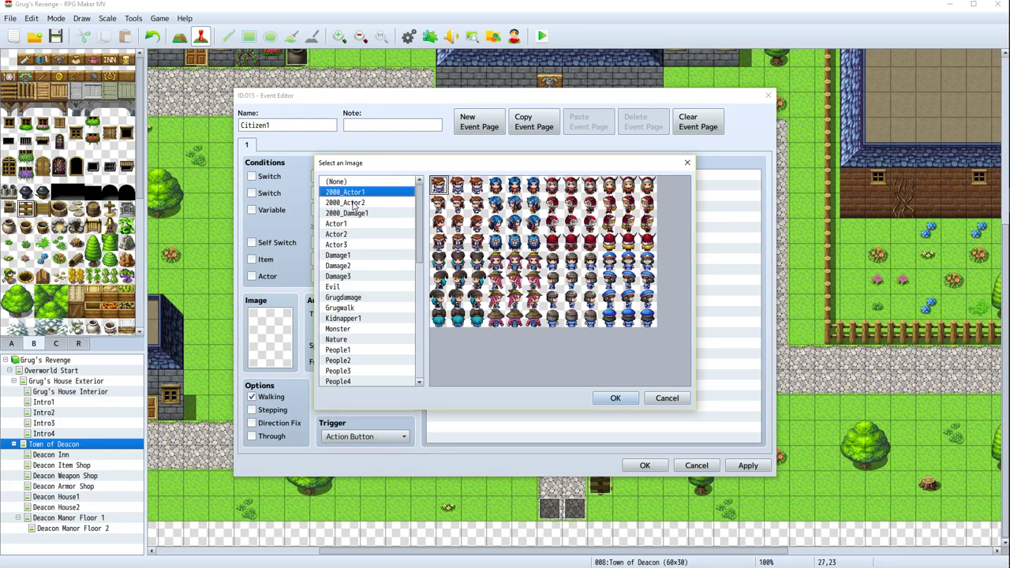
click(355, 203)
click(351, 223)
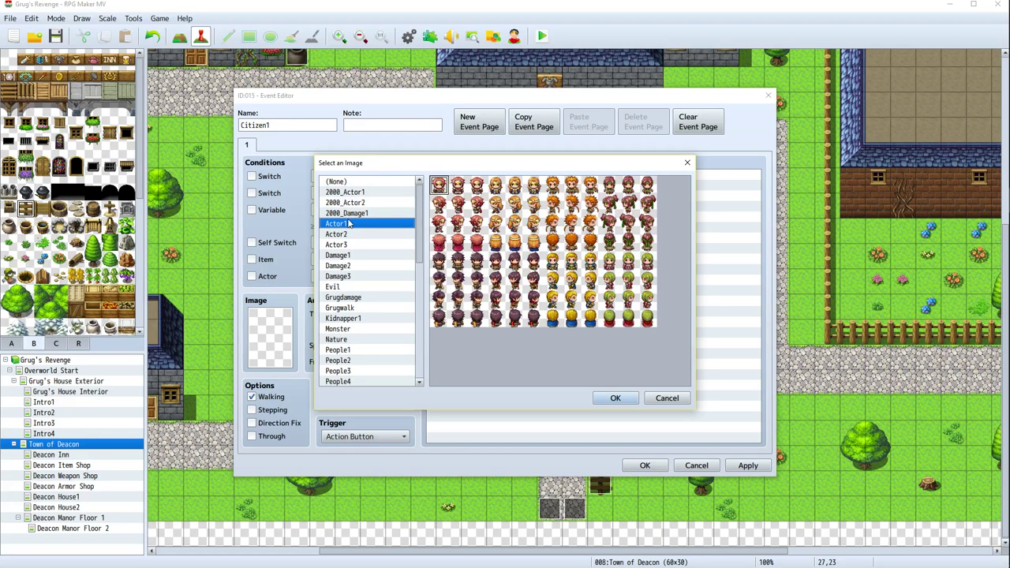
click(351, 328)
click(351, 349)
click(349, 361)
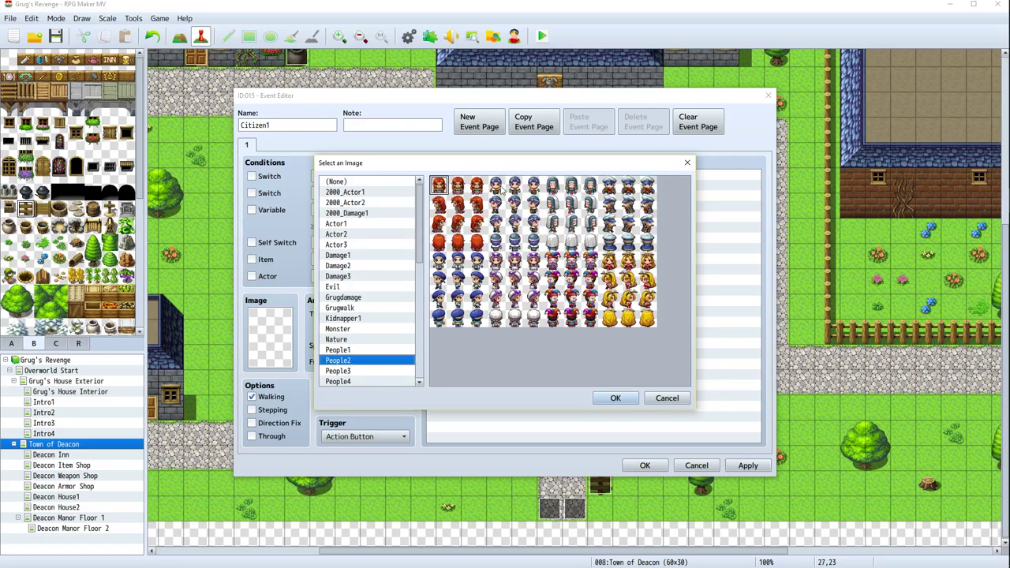
click(616, 398)
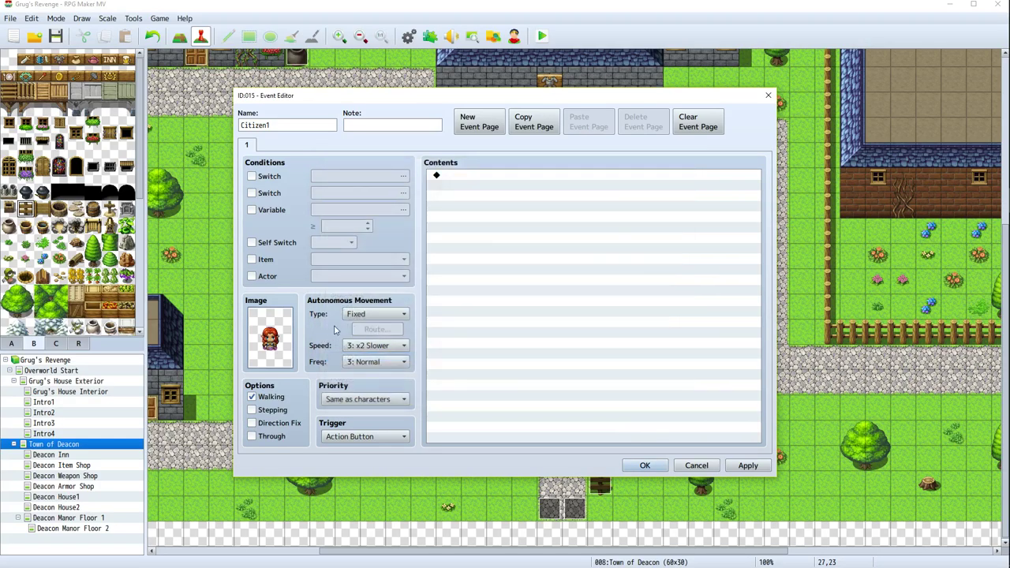
Set Citizen1's movement to Random with 3: x2 Slower speed and 3: Normal frequency
click(388, 316)
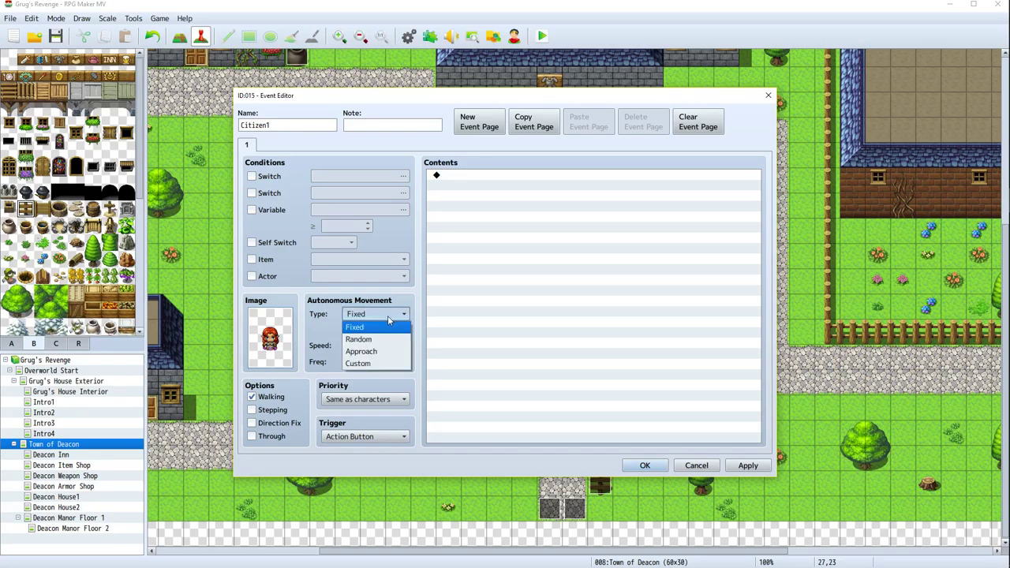
click(388, 339)
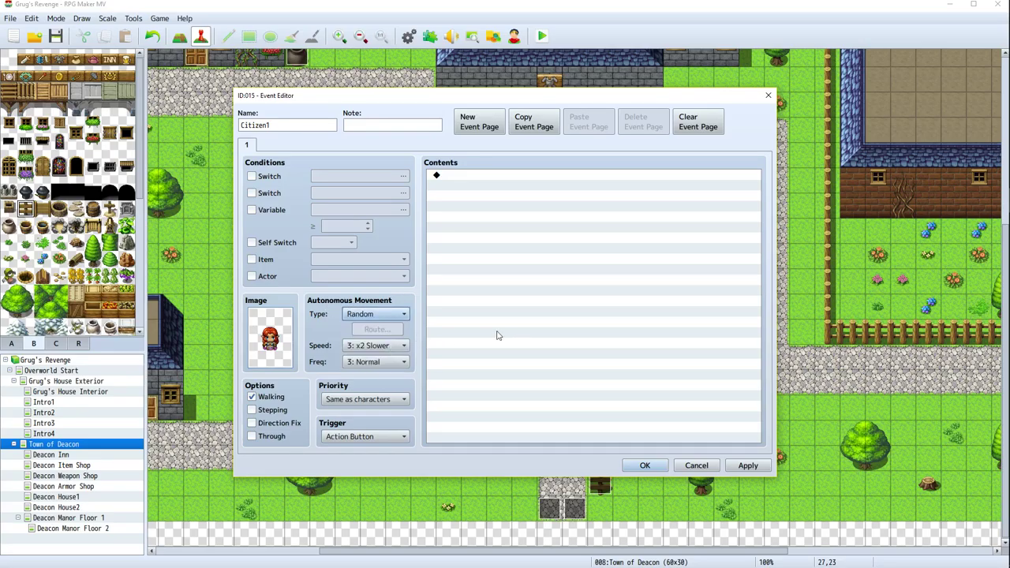
click(404, 346)
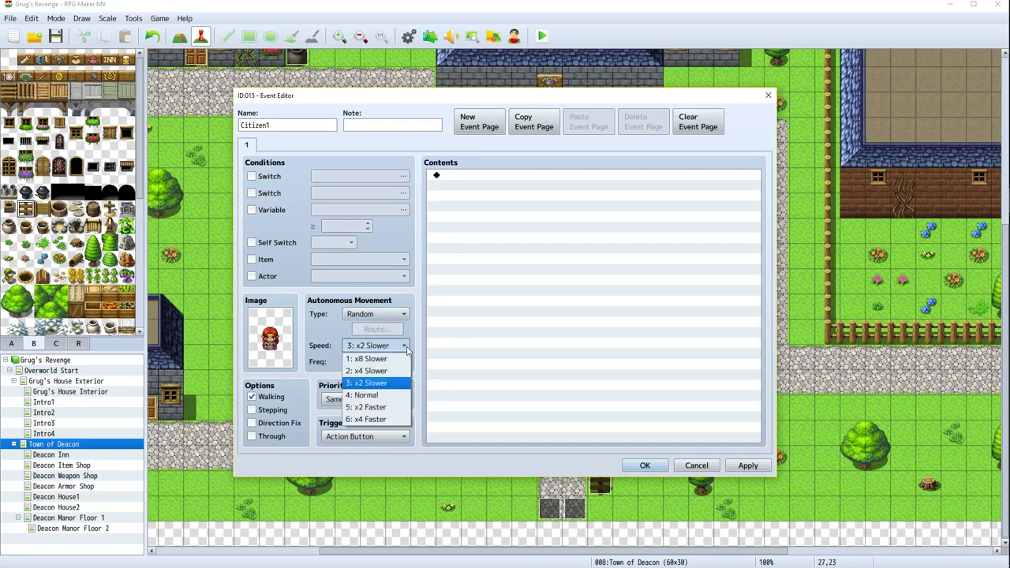
click(390, 385)
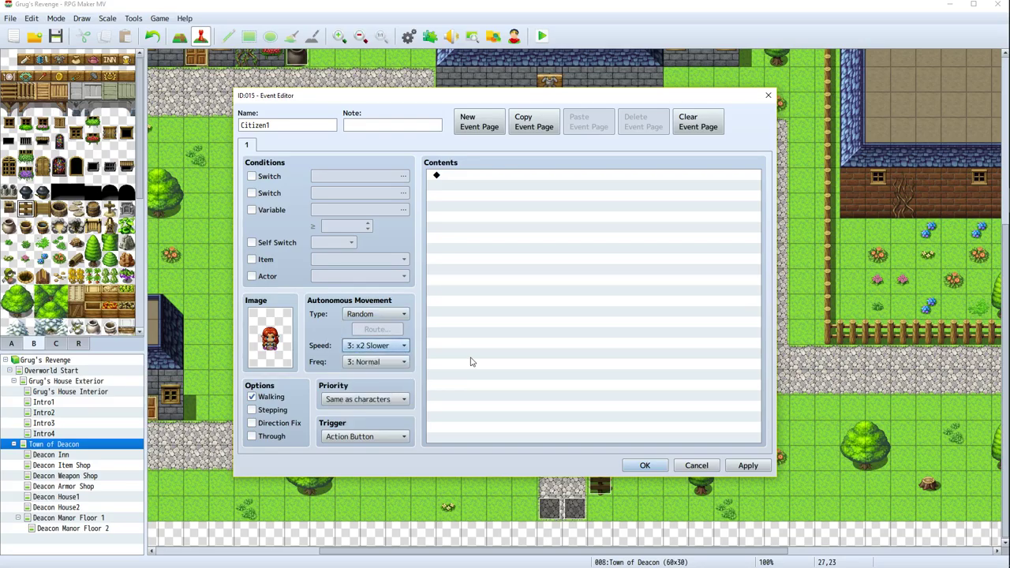
click(398, 362)
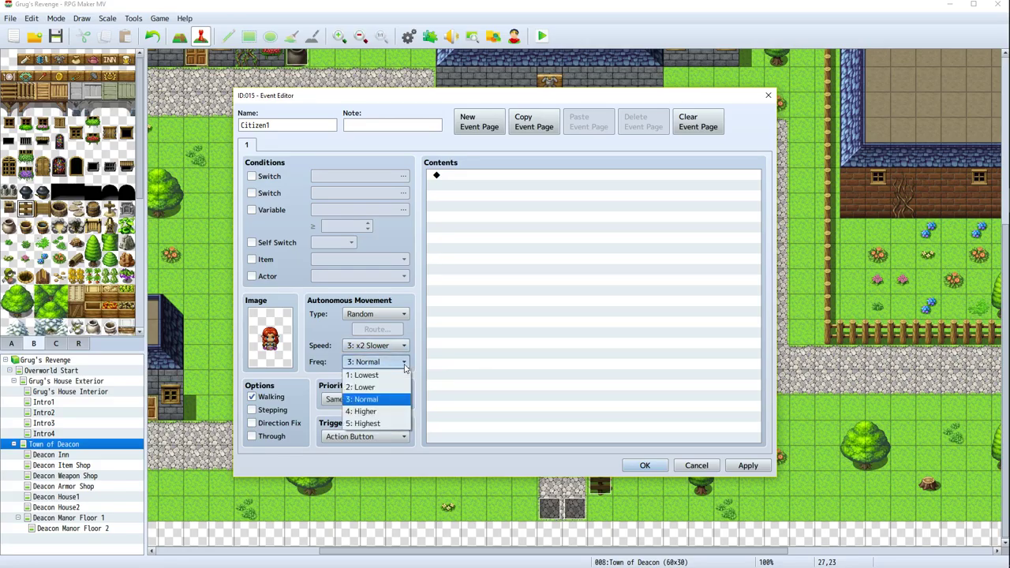
click(395, 400)
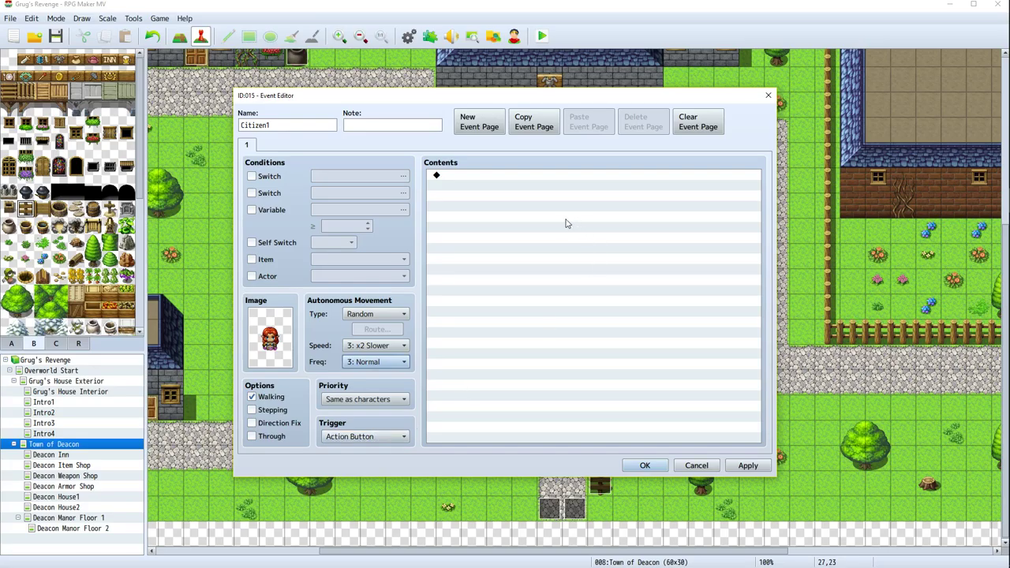
Add a Show Text command to Citizen1 using the red-haired face from the People2 set
double_click(507, 176)
click(520, 179)
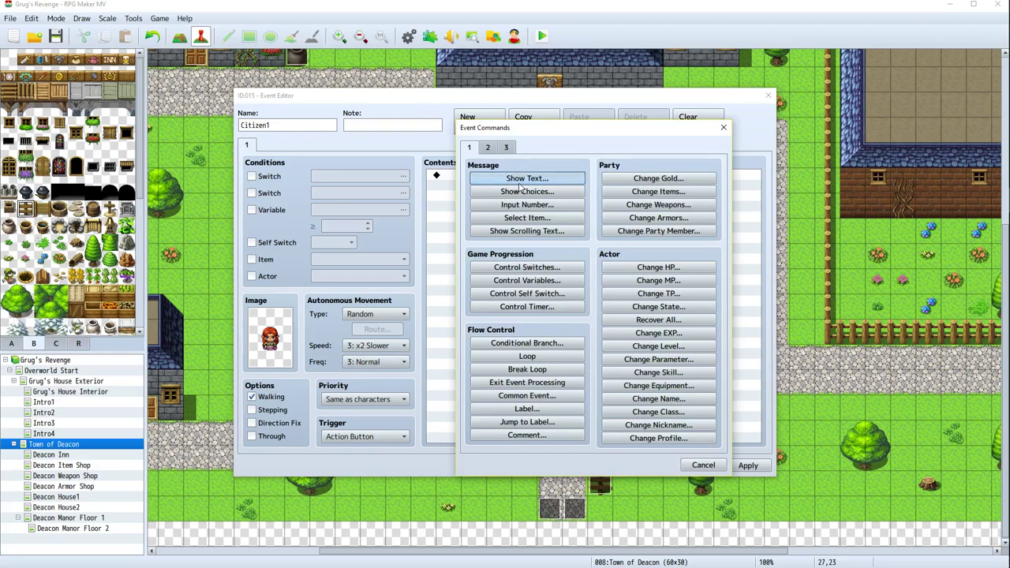
double_click(454, 289)
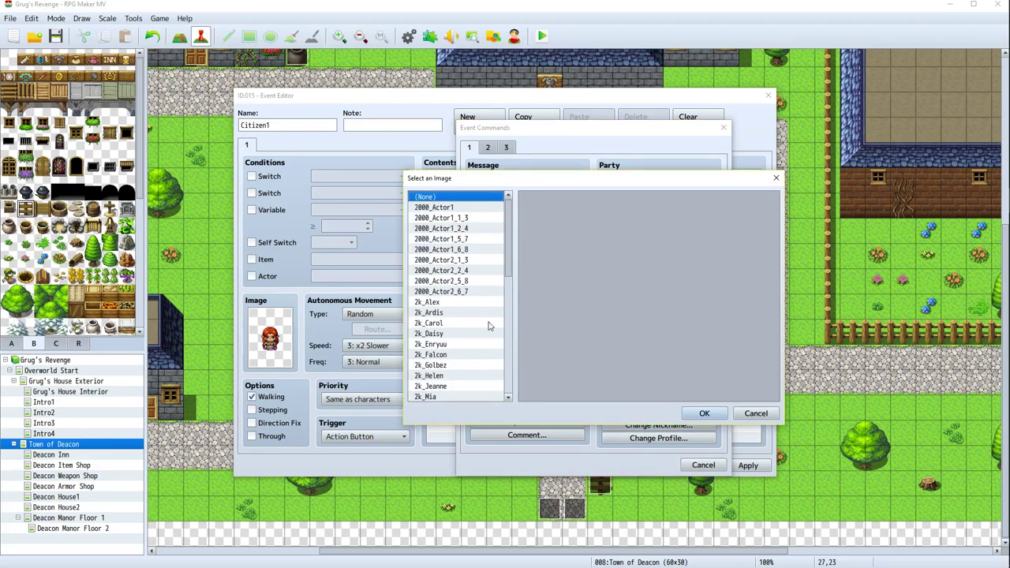
scroll(459, 350, down, 7)
click(460, 345)
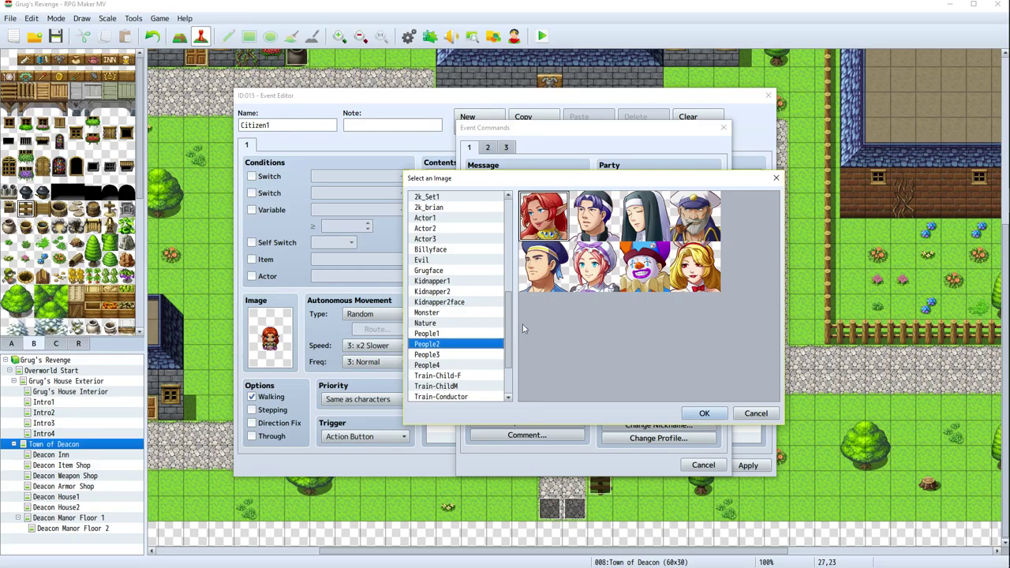
click(494, 355)
click(487, 367)
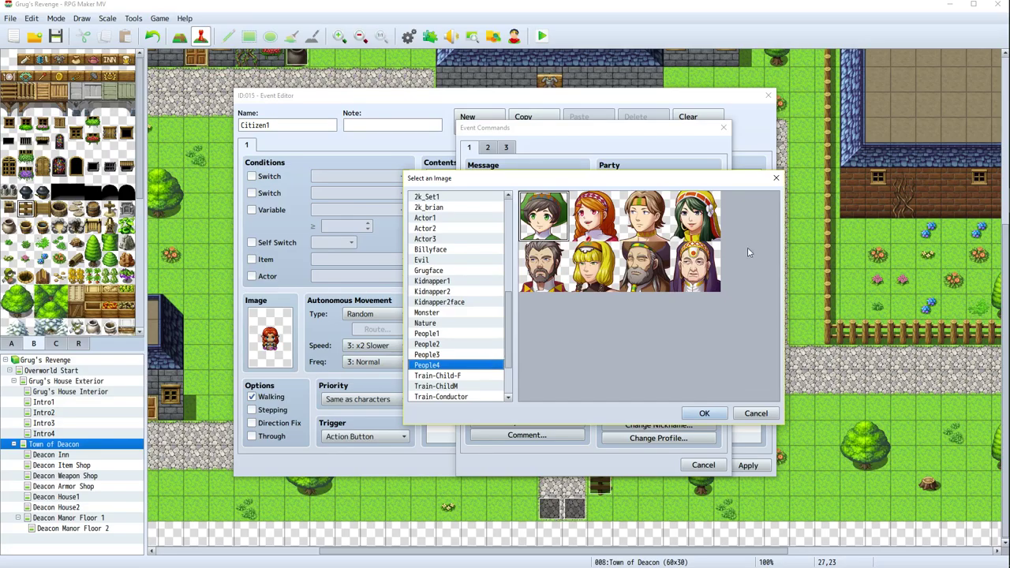
click(463, 355)
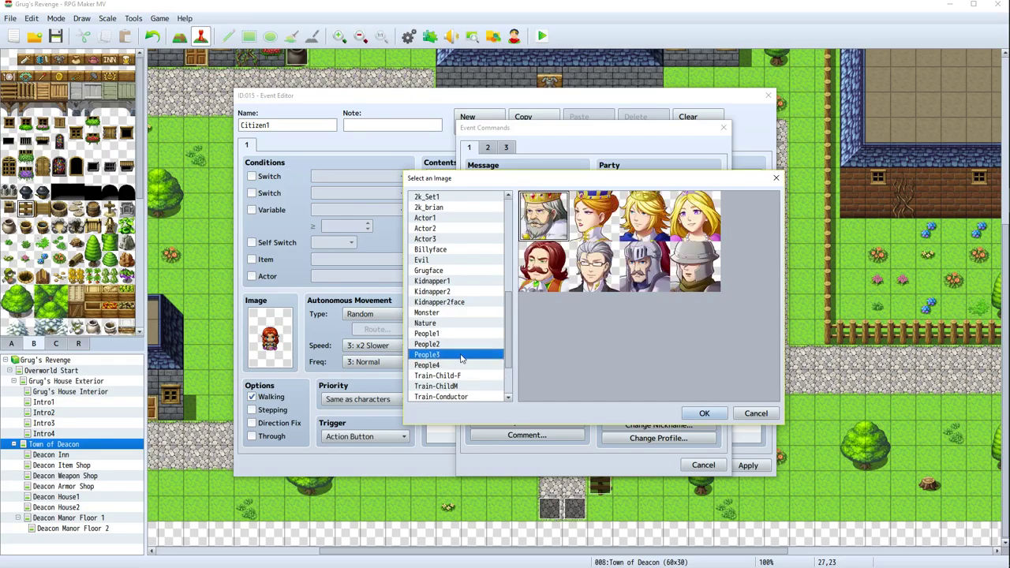
click(466, 344)
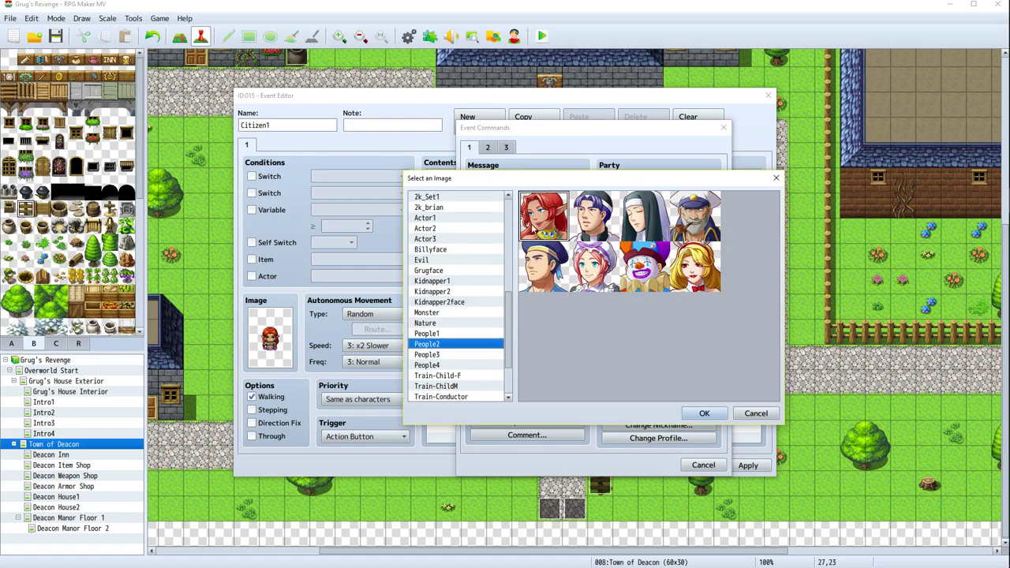
click(694, 414)
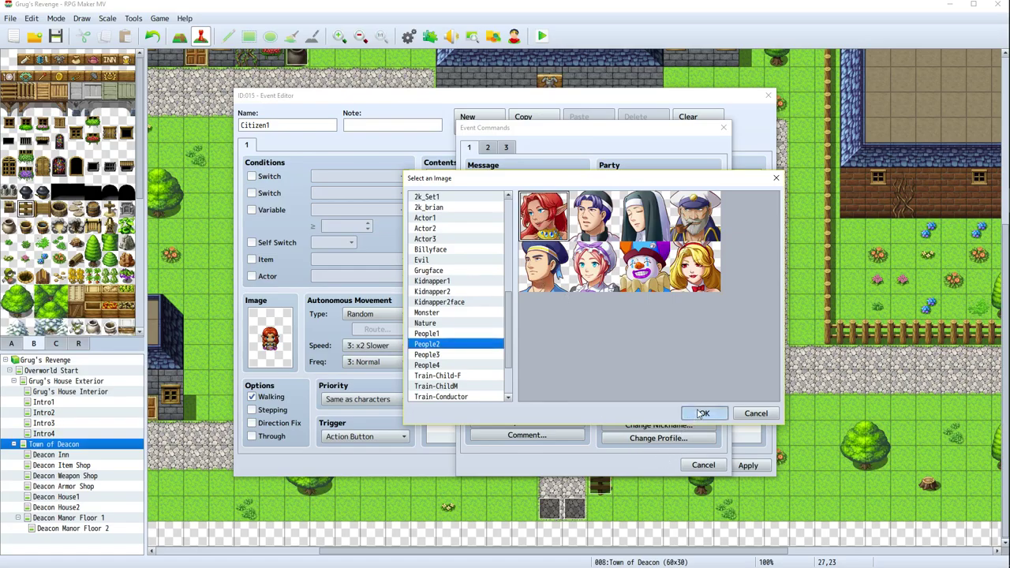
click(595, 277)
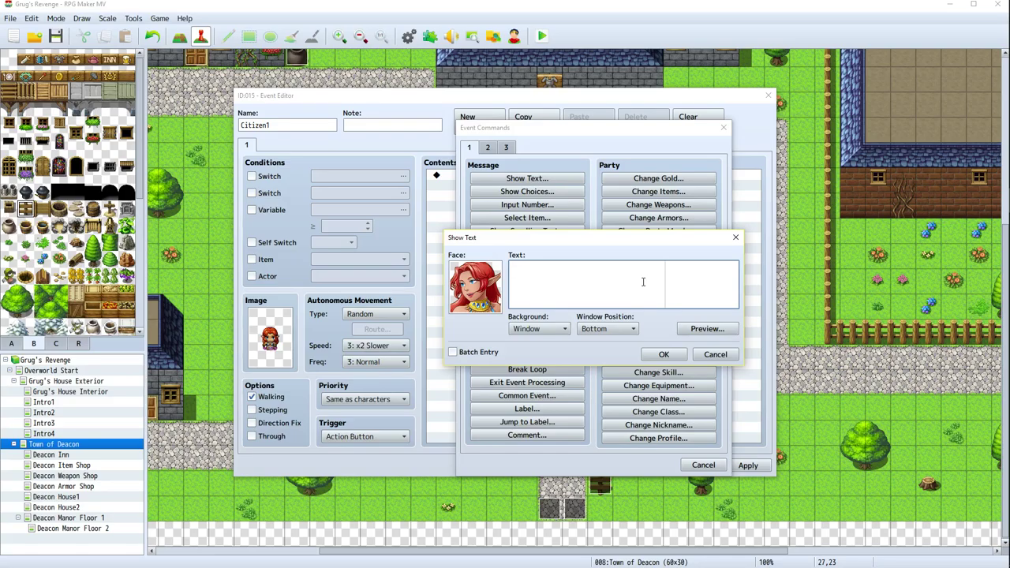
Enter the text 'The mayor was a great hero during the War of Tears before he moved here'
text(The )
text(ma)
text(yor once was)
text( a great)
text( hero)
text( during the )
text(War)
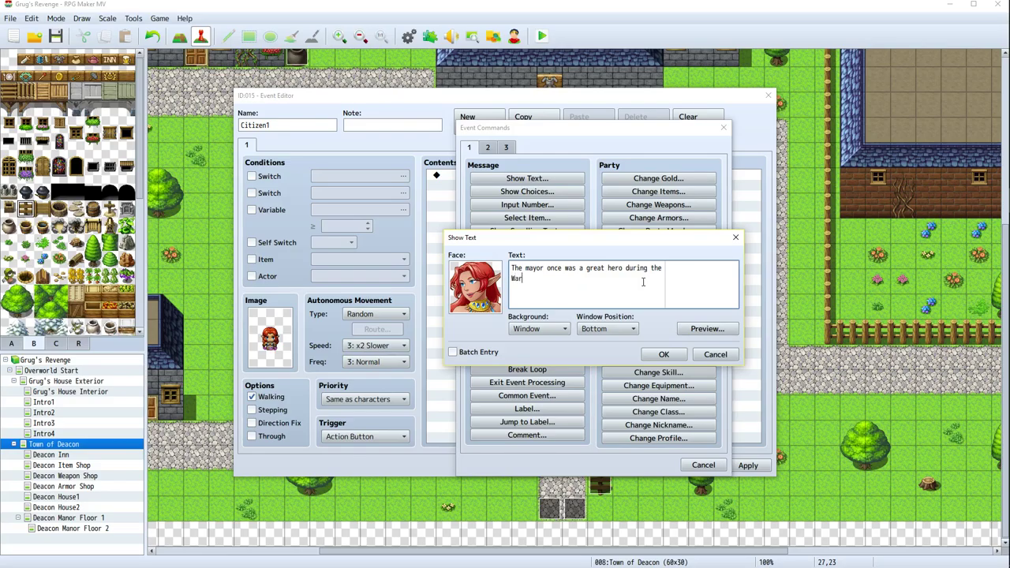
text(e of Tears)
key(BackSpace)
key(BackSpace)
key(BackSpace)
key(BackSpace)
key(BackSpace)
drag(558, 277, 509, 279)
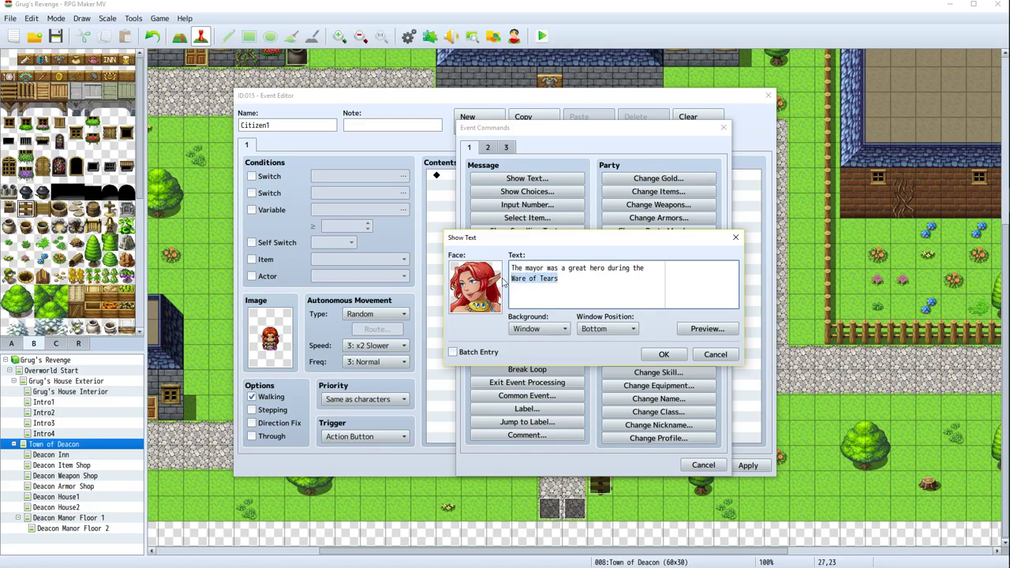
key(BackSpace)
key(BackSpace)
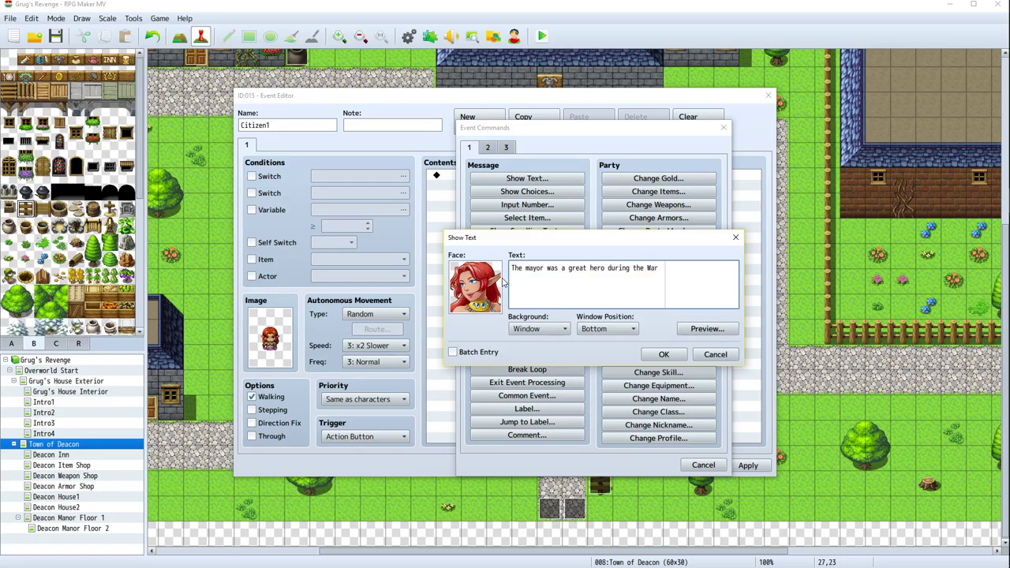
text(War of )
text( Tears before he moved)
text( here.)
Set the message window position to Top, then confirm it and apply to Citizen1
click(614, 328)
click(607, 354)
click(608, 328)
click(606, 342)
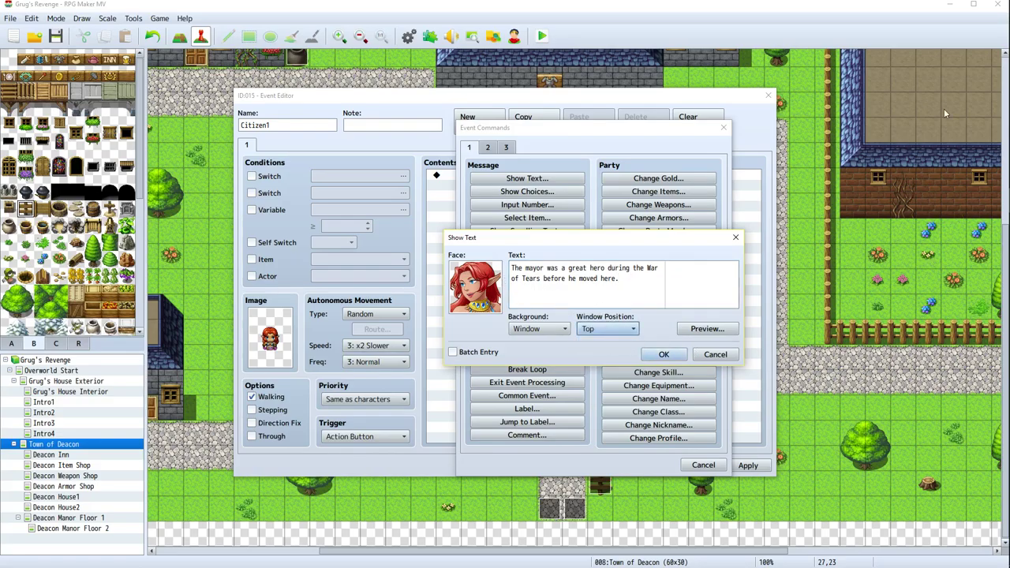
click(657, 360)
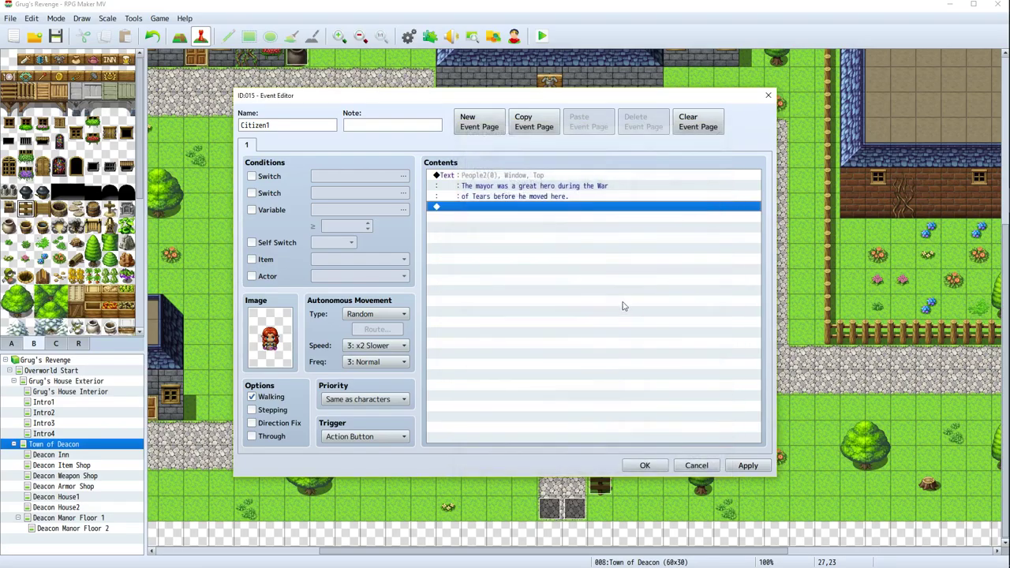
click(754, 472)
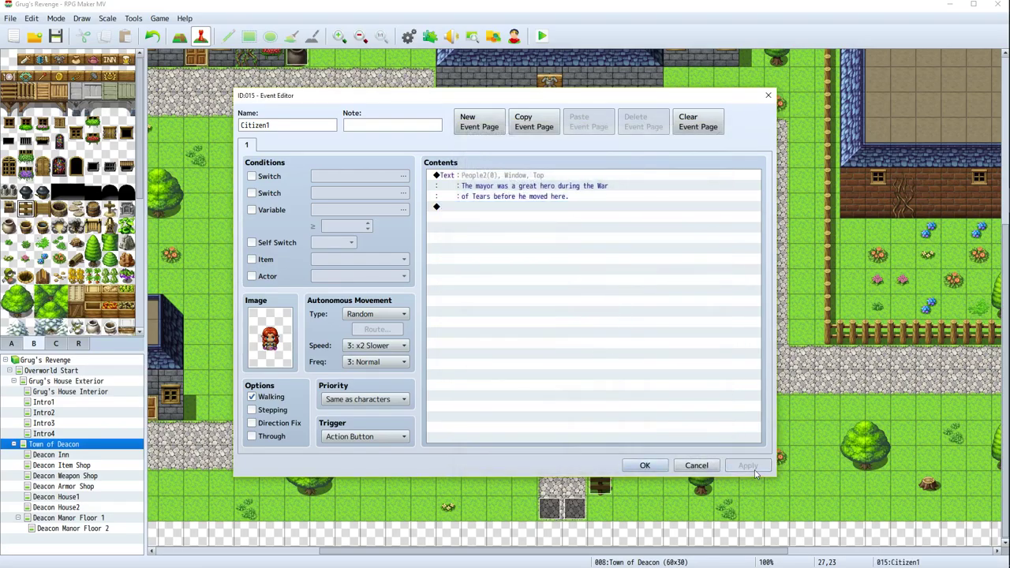
Save Citizen1, playtest and walk up to her to read the mayor line, then end the playtest
click(644, 465)
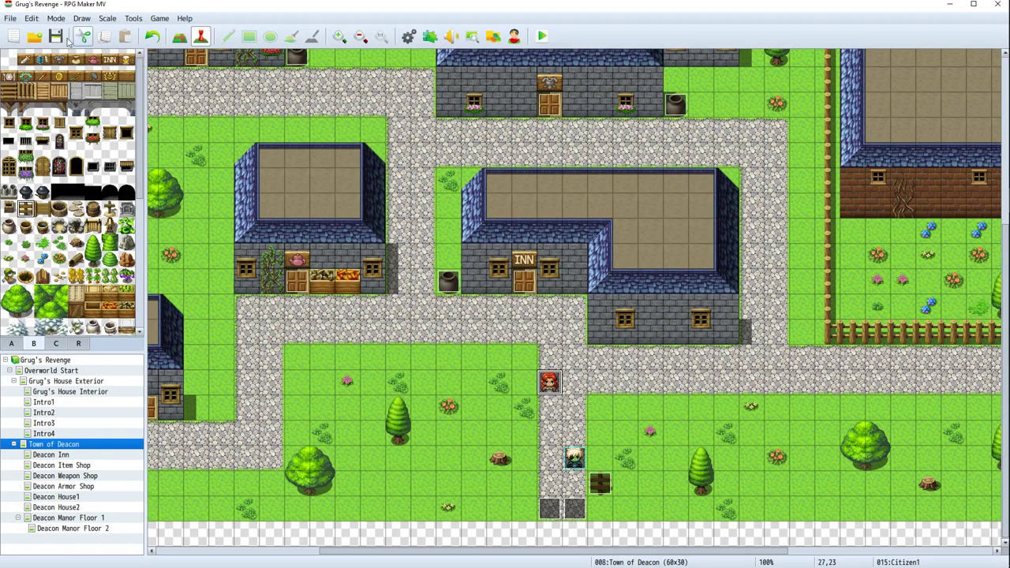
click(541, 36)
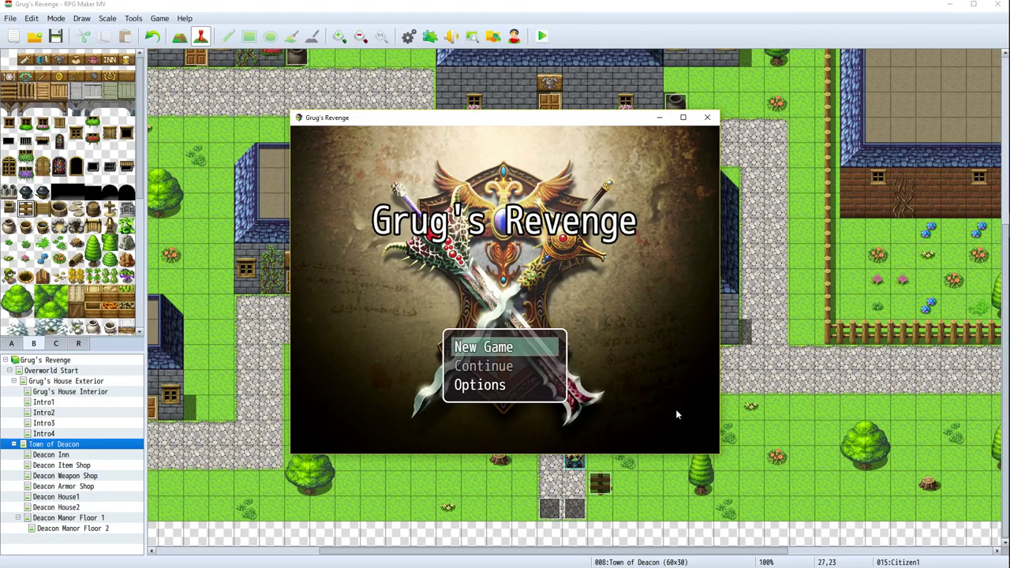
key(Return)
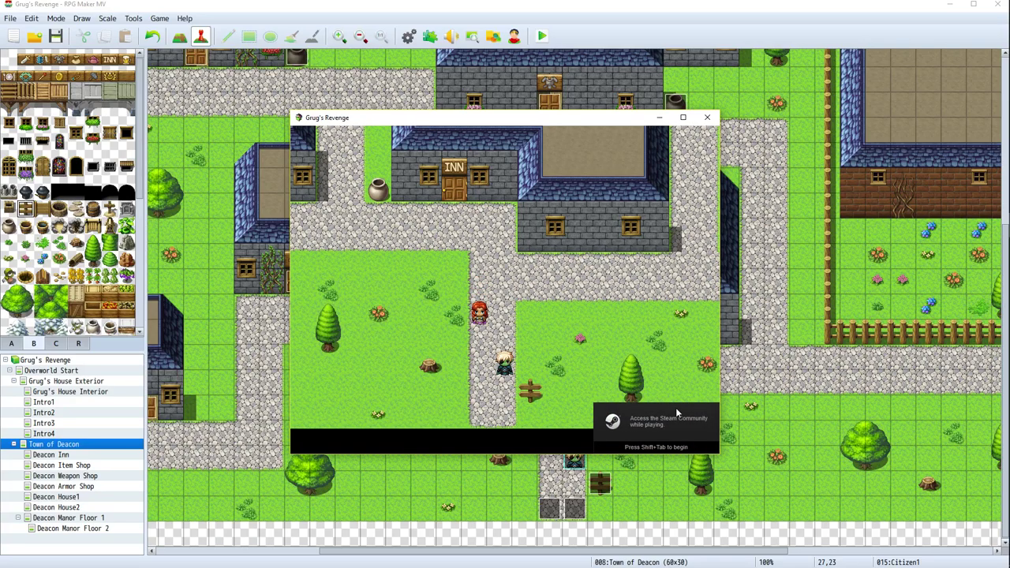
key(Right)
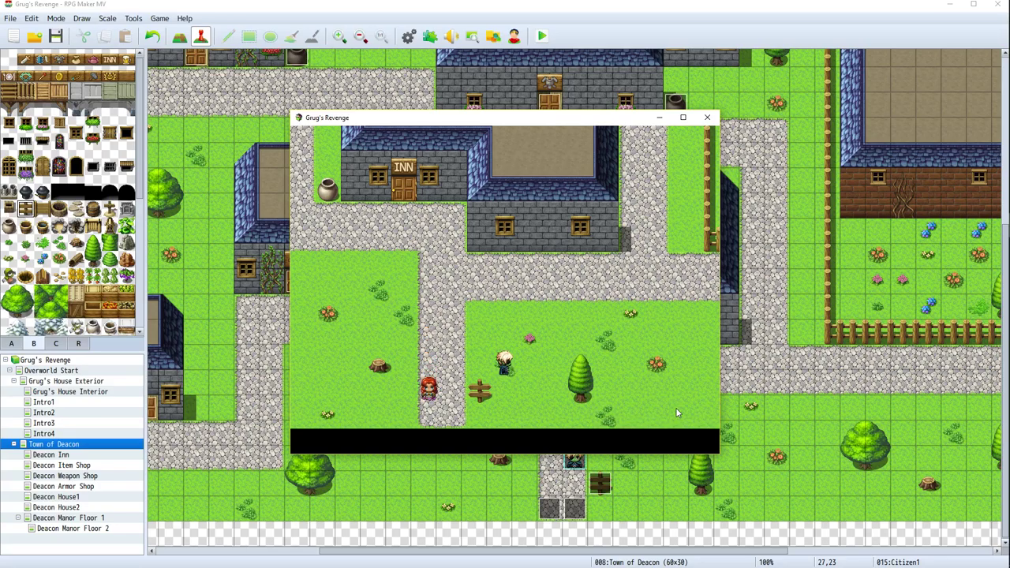
key(Left)
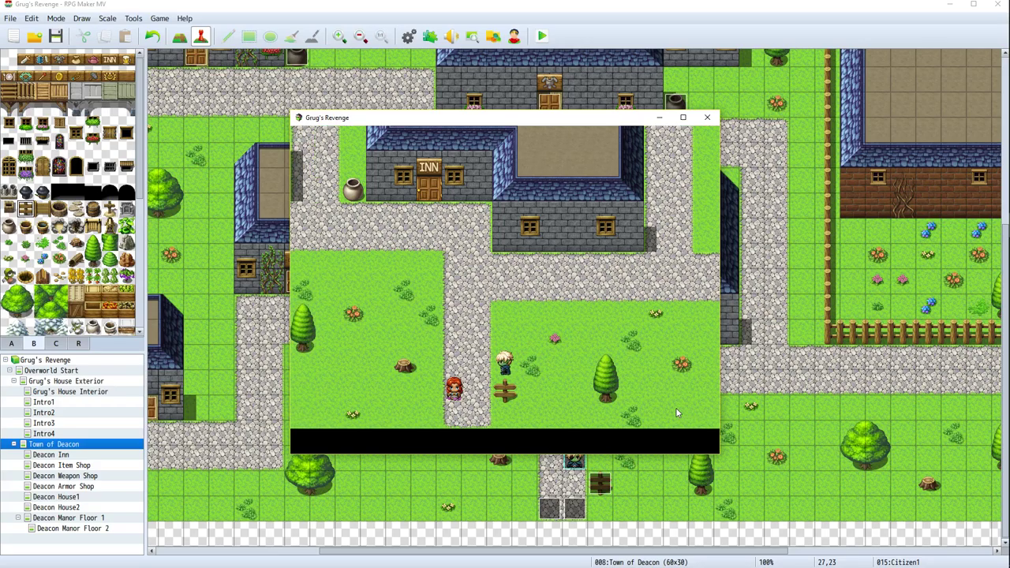
key(Left)
key(Up)
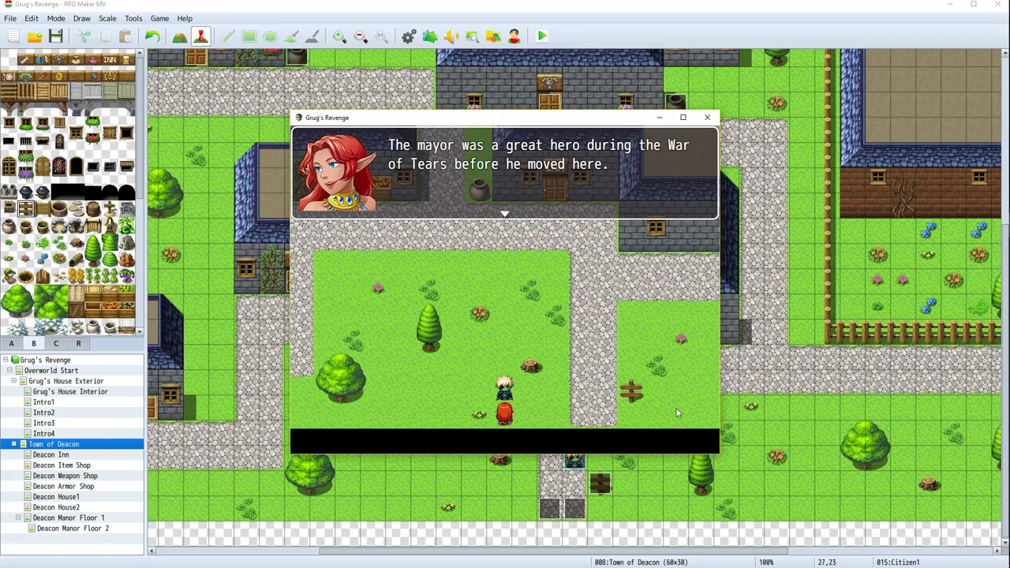
key(Return)
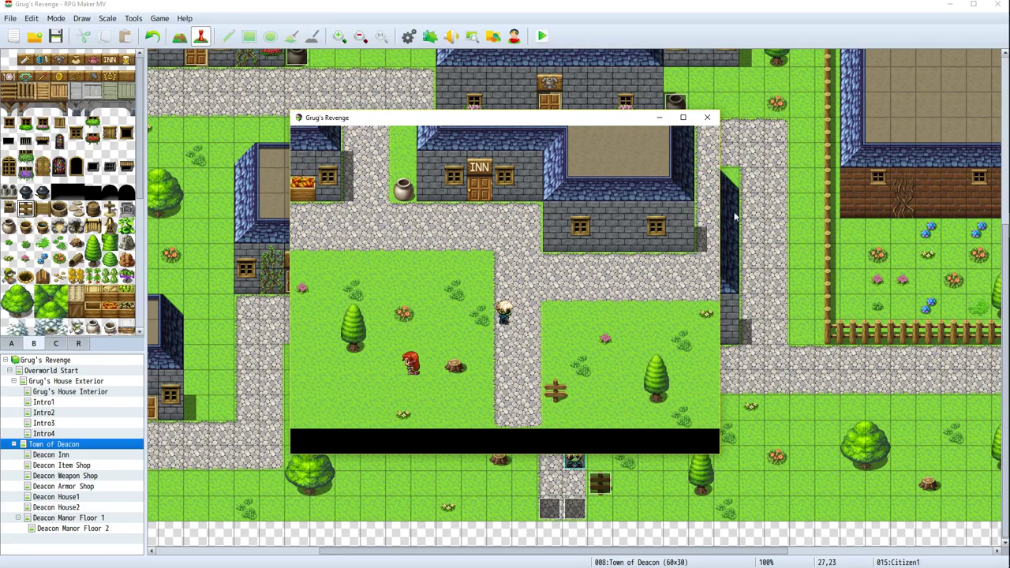
click(707, 117)
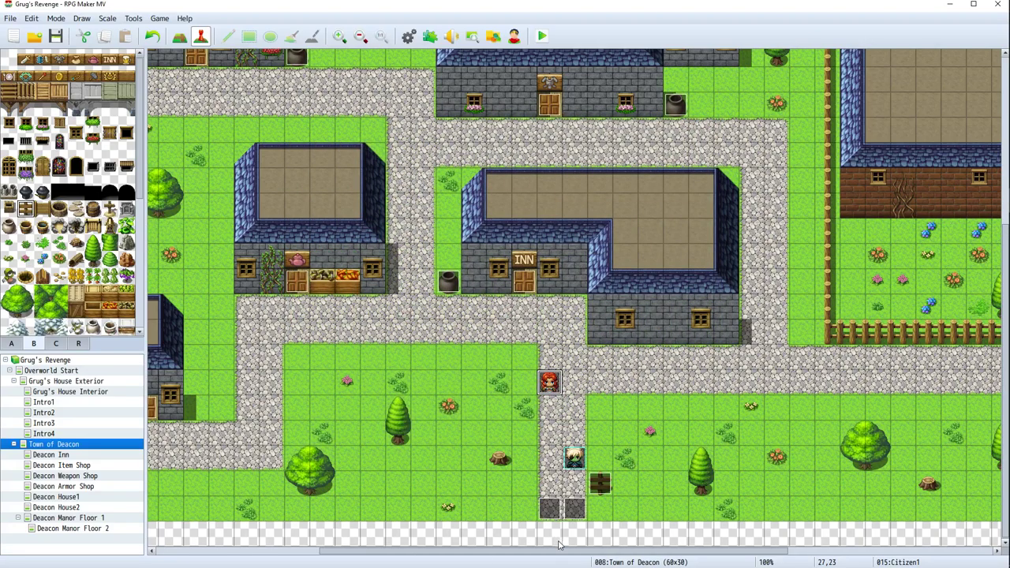
Pan the map left and bring up the event context menu on tile 24,20 beside the Inn
drag(562, 551, 398, 552)
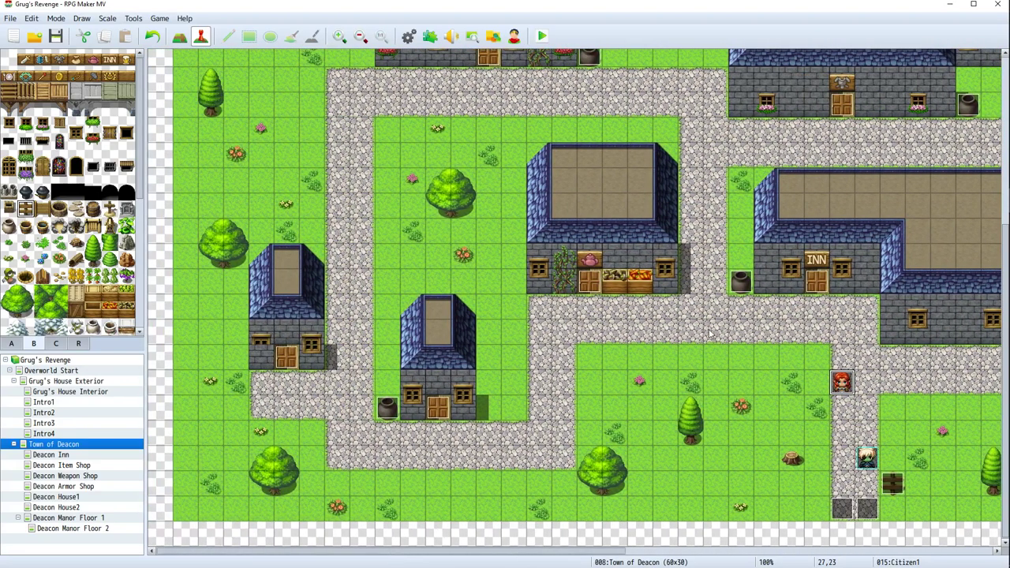
right_click(564, 337)
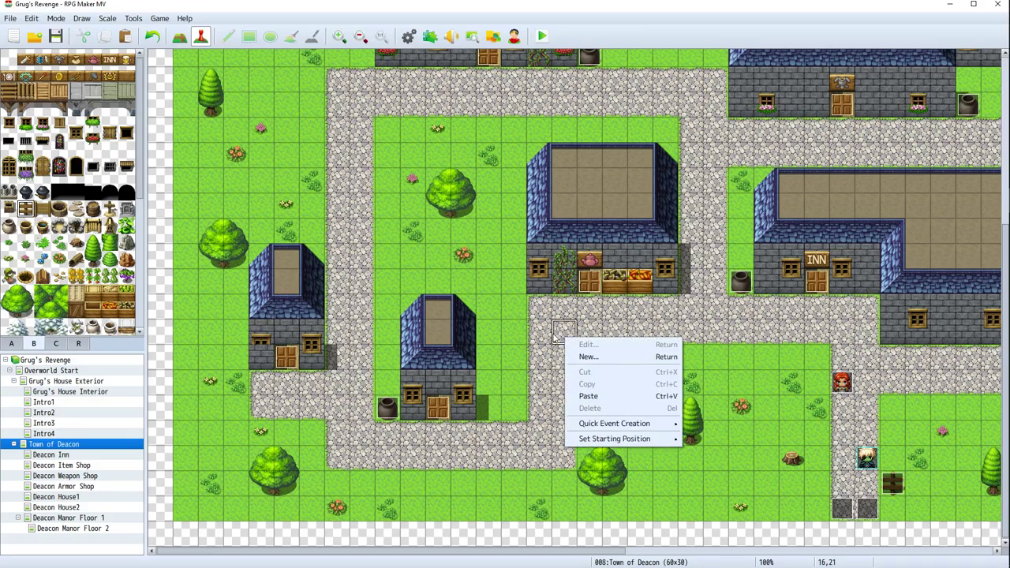
right_click(533, 320)
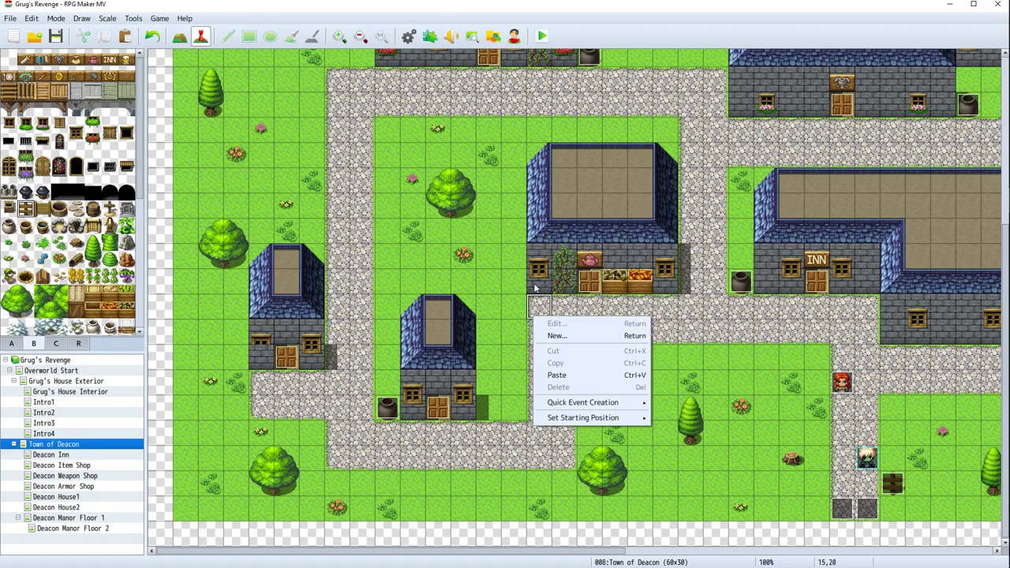
click(583, 309)
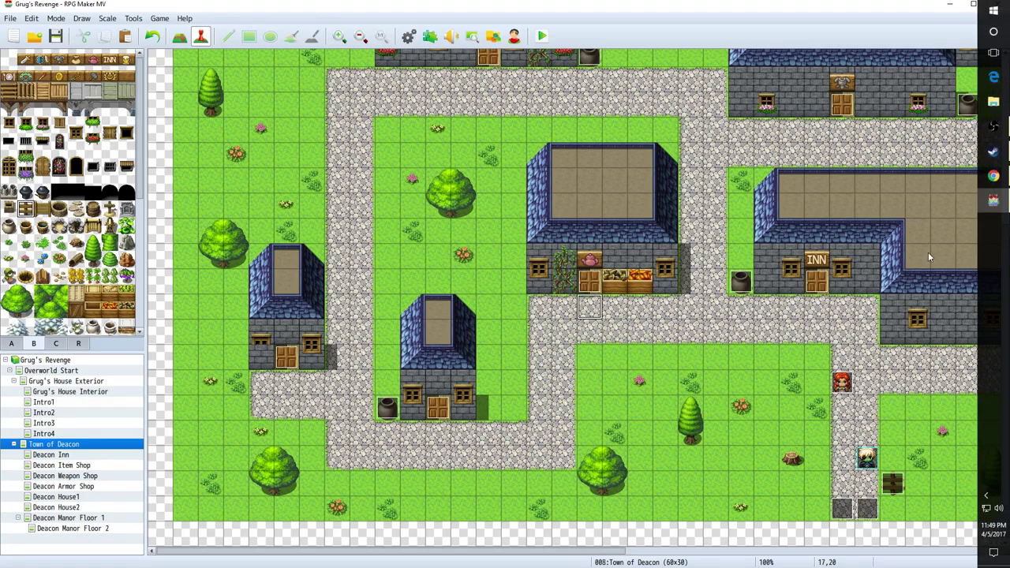
right_click(756, 304)
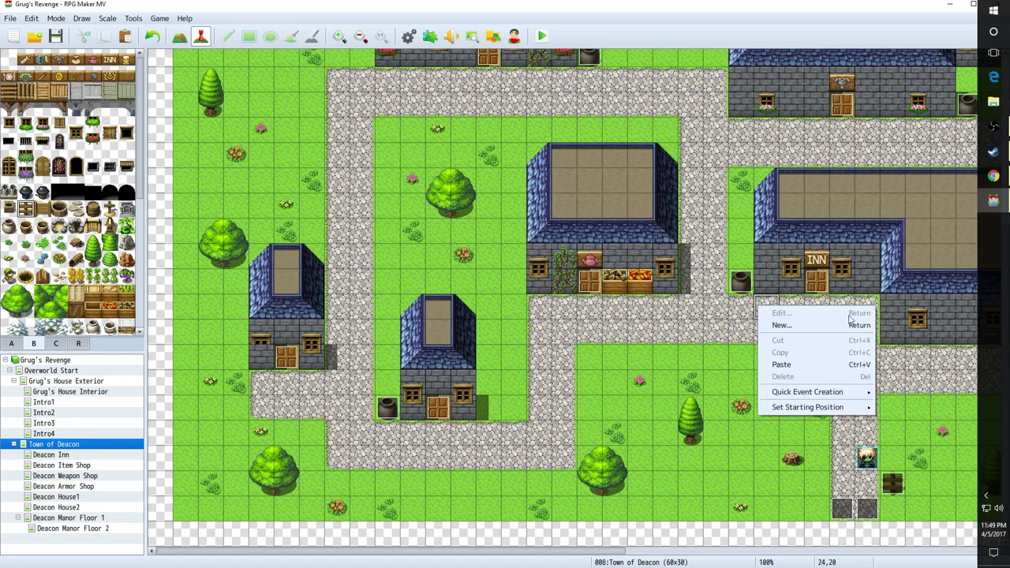
Create a new event named thirdman using the People1 bald old man sprite
click(801, 327)
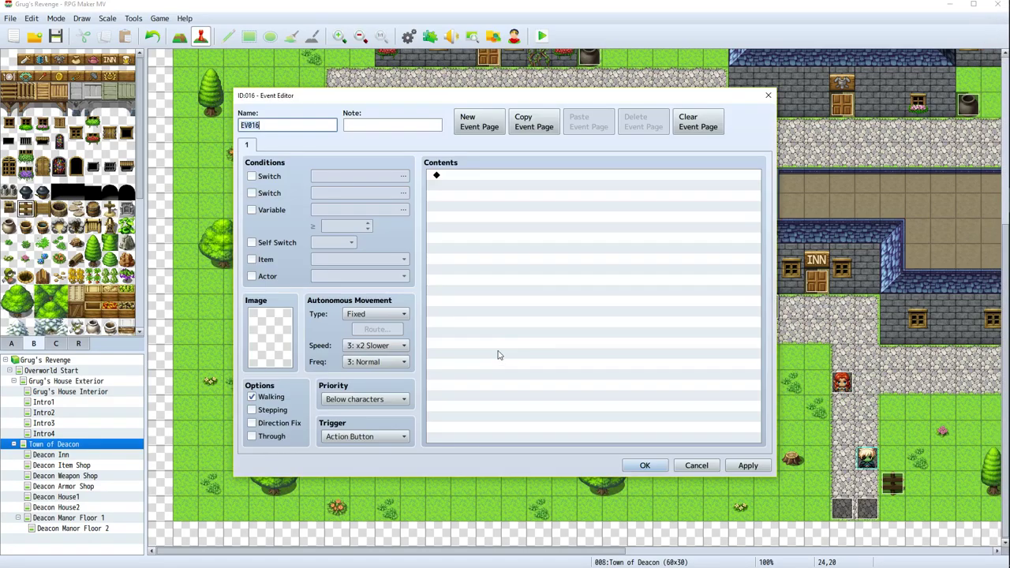
double_click(270, 335)
scroll(379, 278, down, 3)
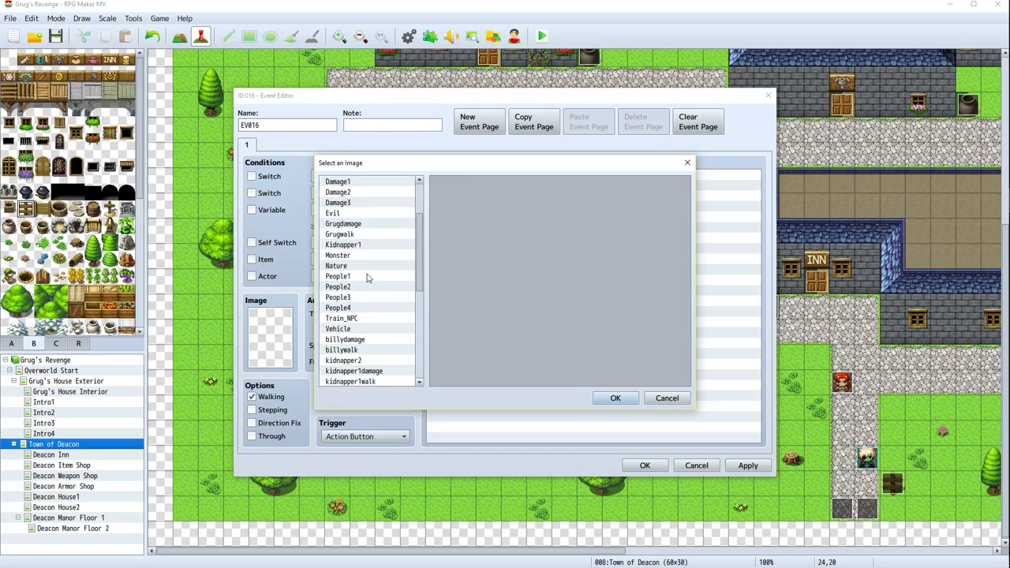
click(379, 277)
double_click(552, 262)
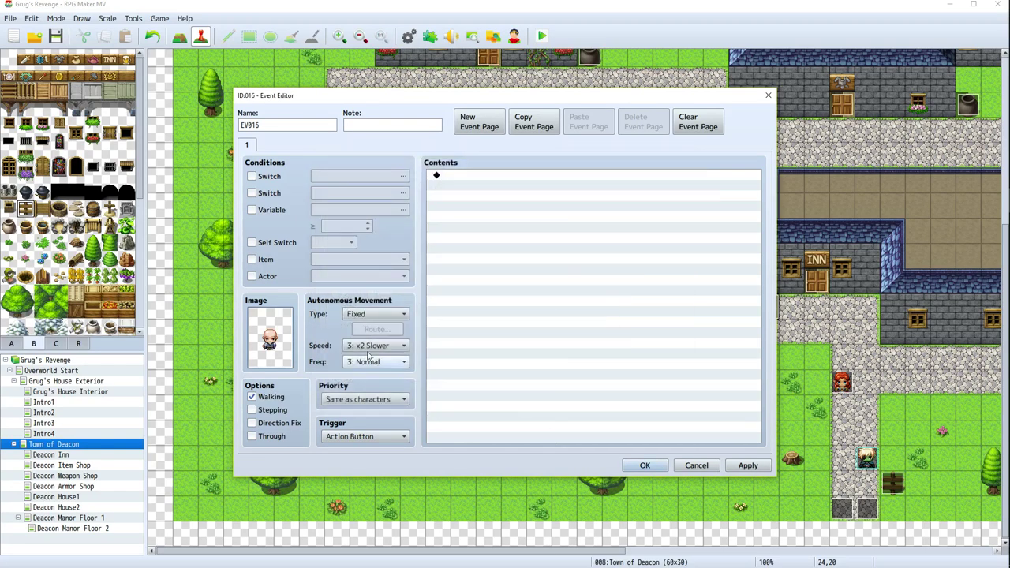
click(363, 399)
click(359, 411)
click(306, 124)
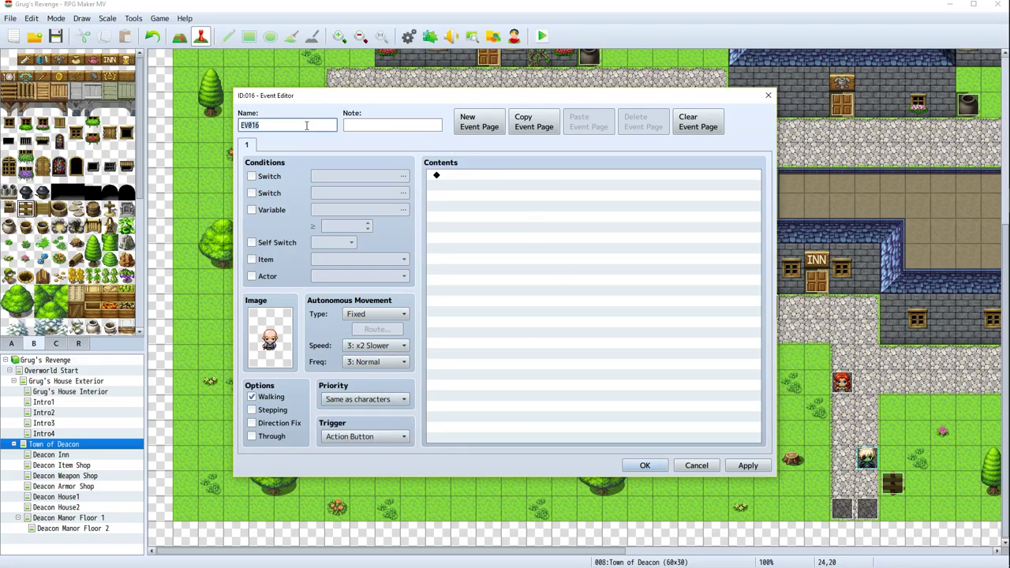
text(thirdman)
Add a top-window message with the People1 bald bearded face about his brothers working in town
double_click(450, 178)
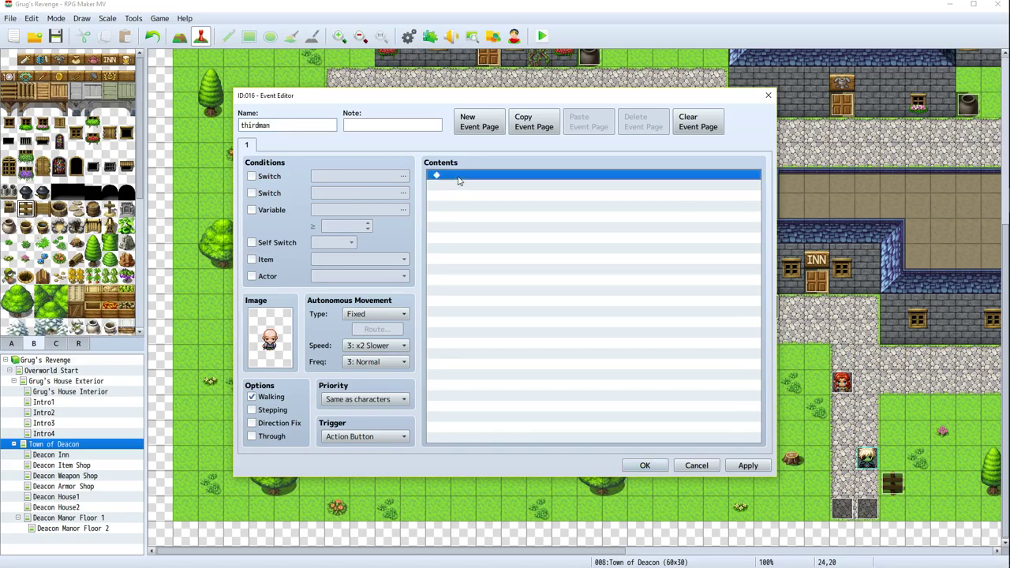
click(524, 183)
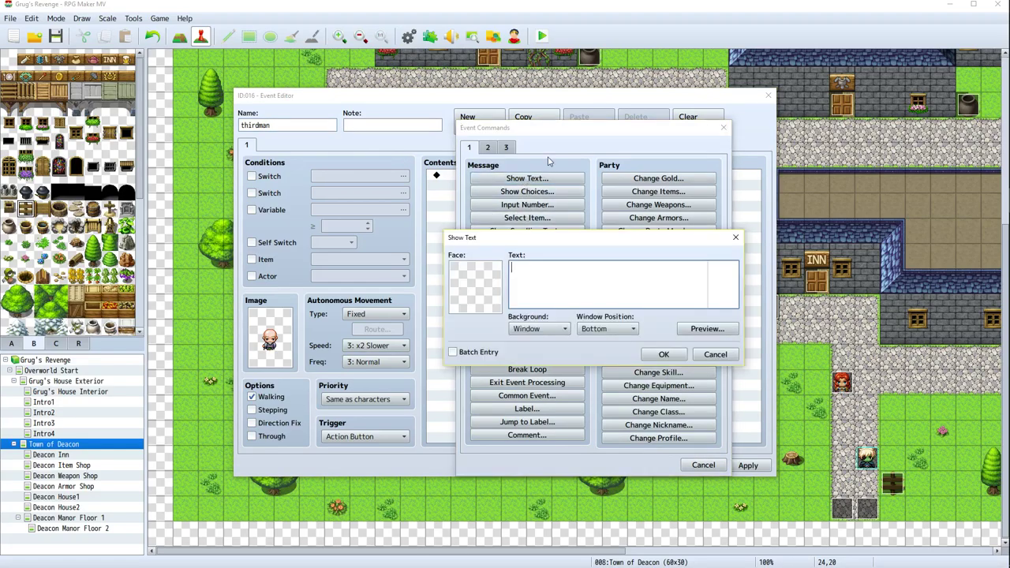
text(Can you believe that both of my)
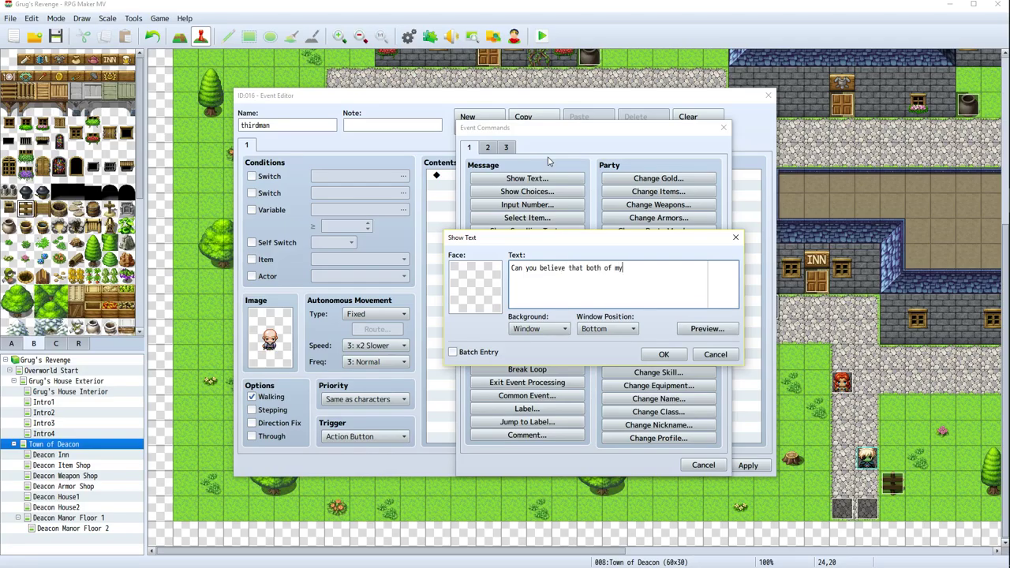
key(BackSpace)
key(BackSpace)
key(BackSpace)
key(BackSpace)
key(BackSpace)
key(BackSpace)
key(BackSpace)
key(BackSpace)
key(BackSpace)
key(BackSpace)
key(BackSpace)
key(BackSpace)
key(BackSpace)
key(BackSpace)
key(BackSpace)
key(BackSpace)
key(BackSpace)
key(BackSpace)
key(BackSpace)
key(BackSpace)
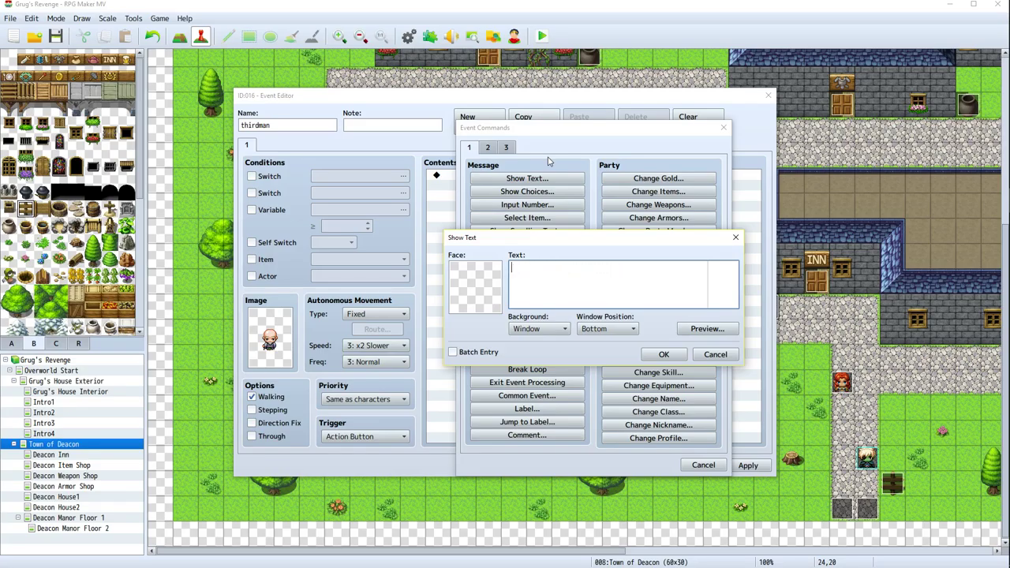
double_click(456, 281)
scroll(442, 355, down, 1)
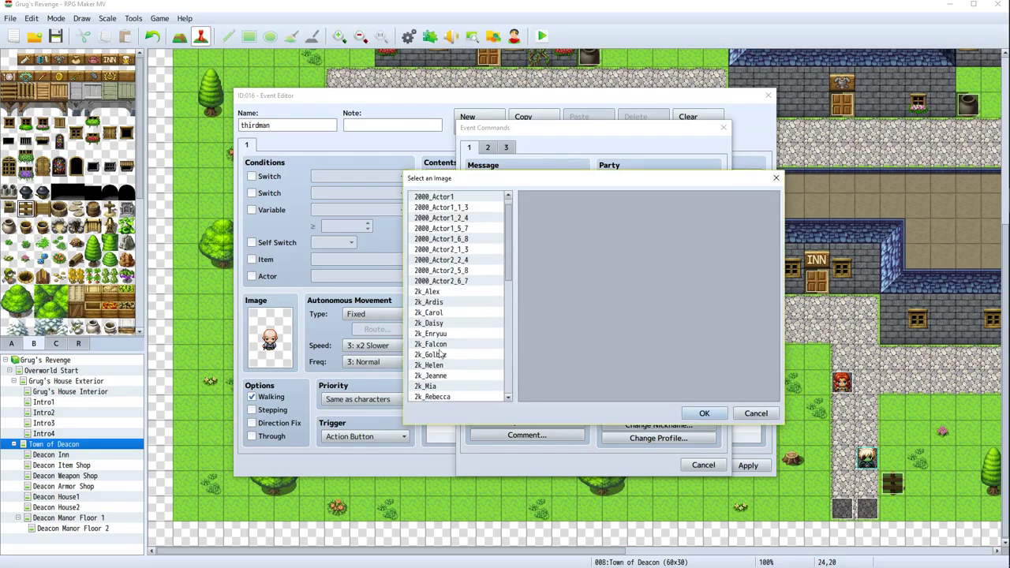
scroll(442, 357, down, 6)
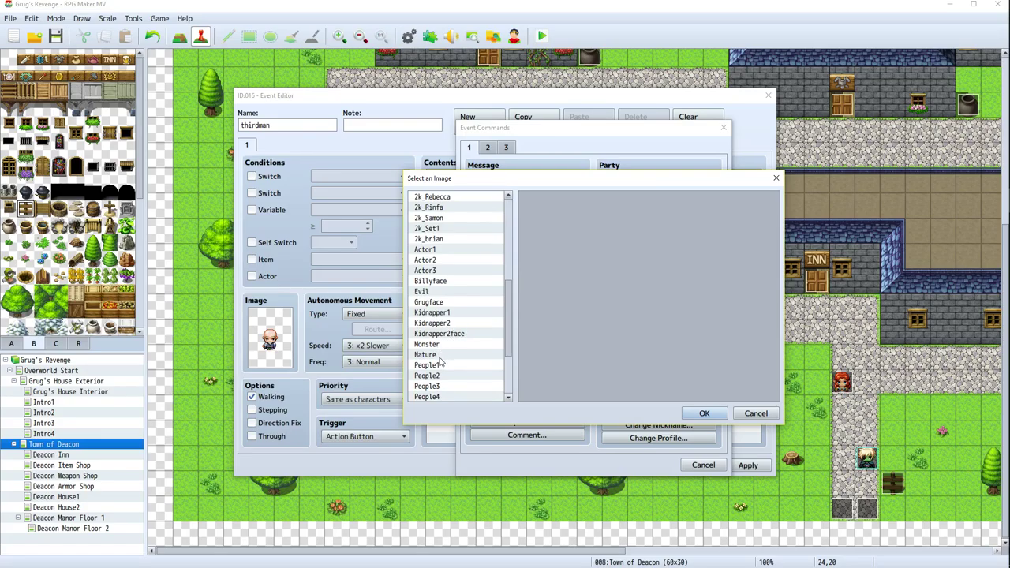
click(438, 364)
double_click(645, 274)
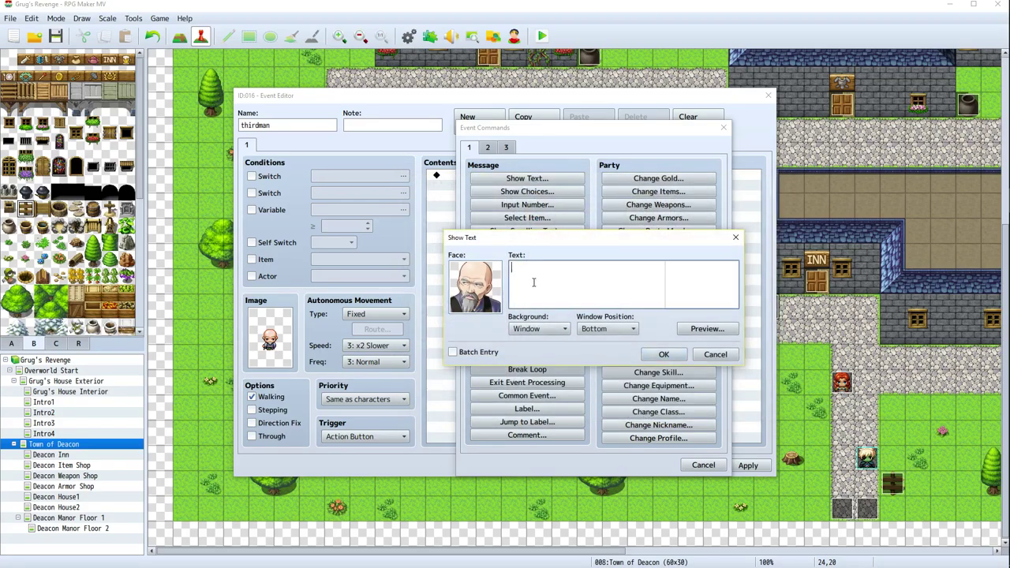
text(Can you)
text( believe that bot)
text(h of my brother)
text(s st)
text(ill live and work )
text(in this same town?)
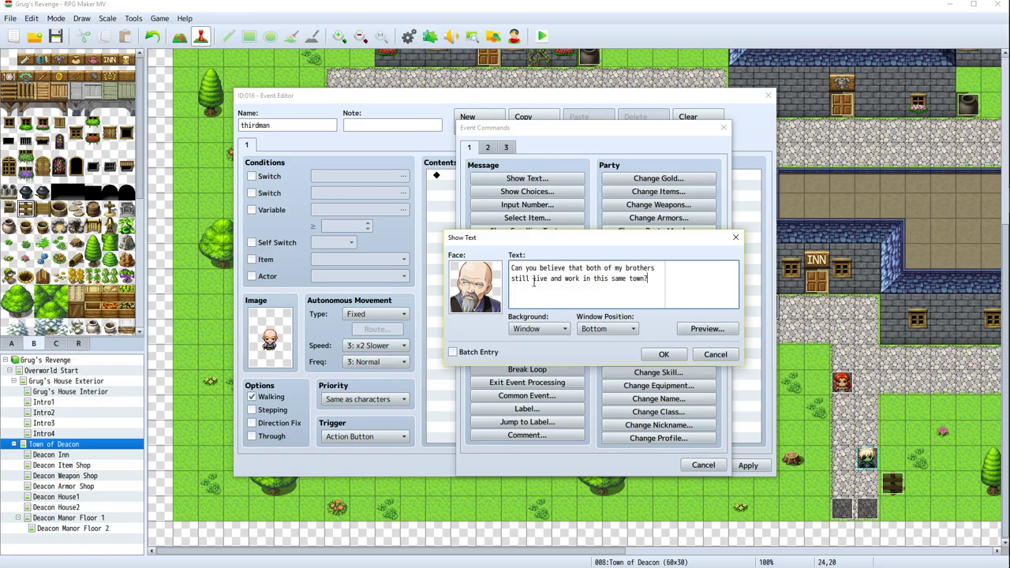
click(608, 328)
click(599, 342)
click(665, 354)
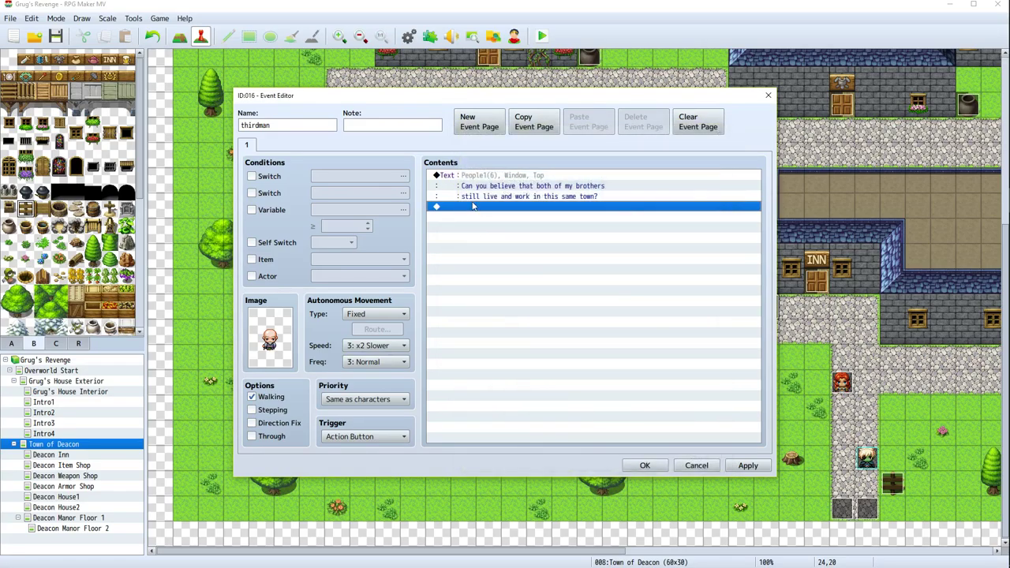
Apply and save the thirdman event, then pan right to the tile beside the small house
click(730, 469)
click(644, 465)
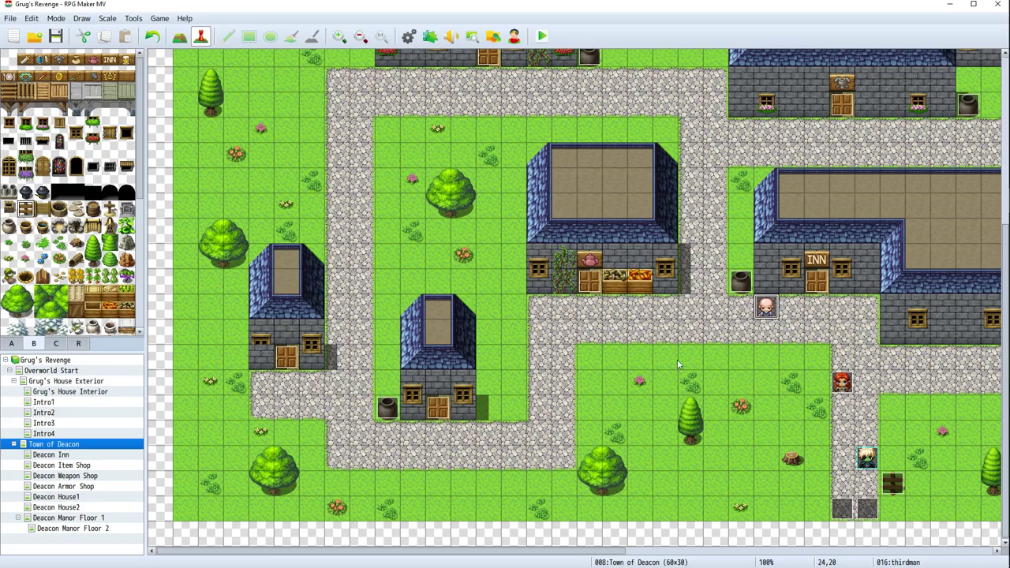
drag(576, 550, 633, 546)
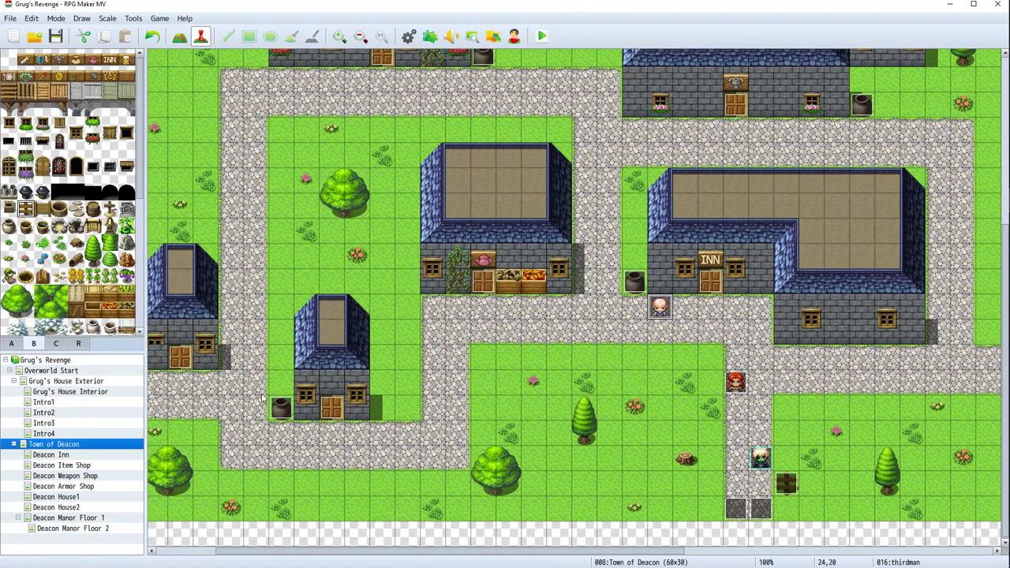
right_click(276, 383)
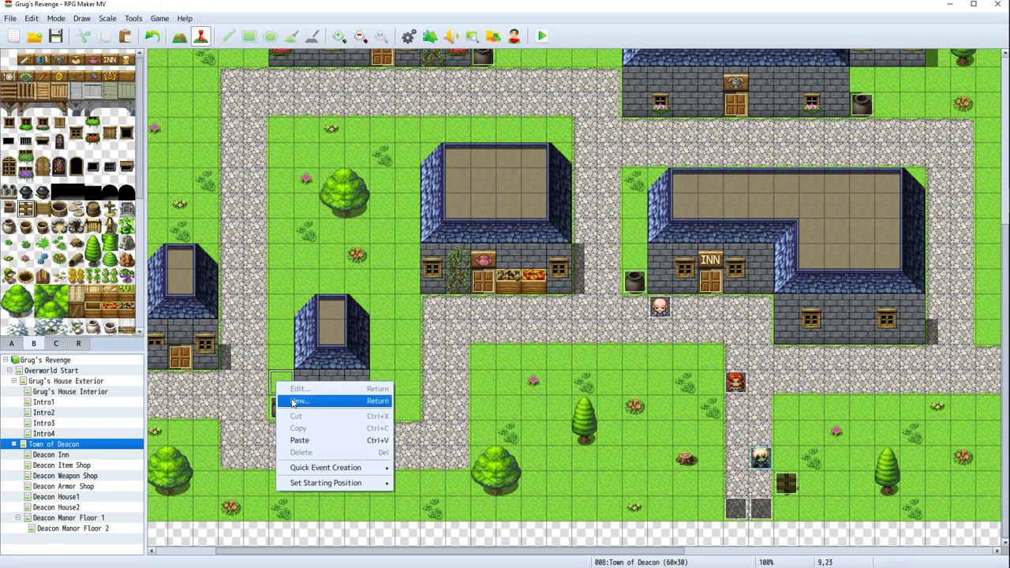
Create an event named begger with the People1 brown-haired boy sprite and start its contents
click(315, 401)
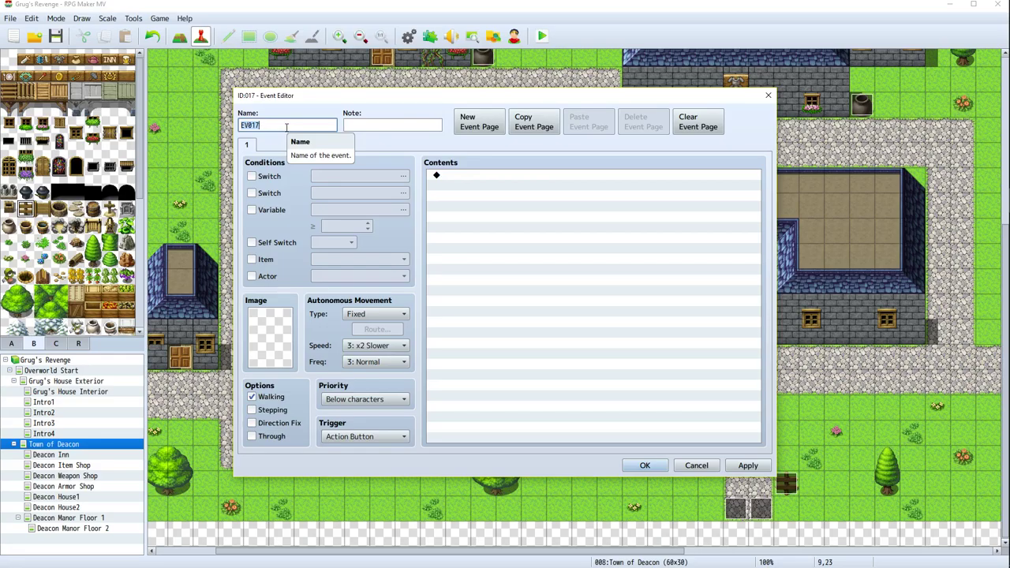
text(begger)
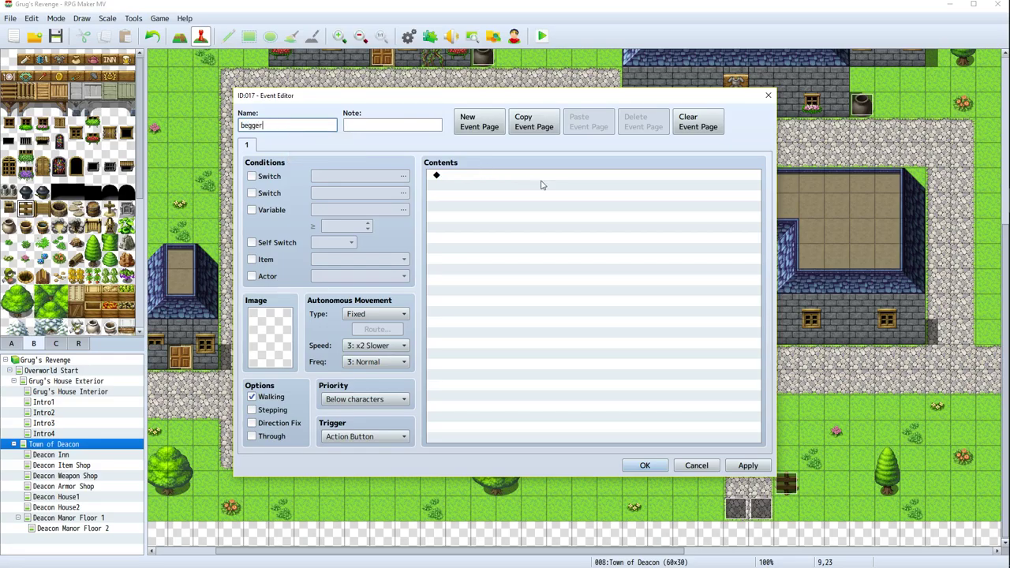
double_click(276, 331)
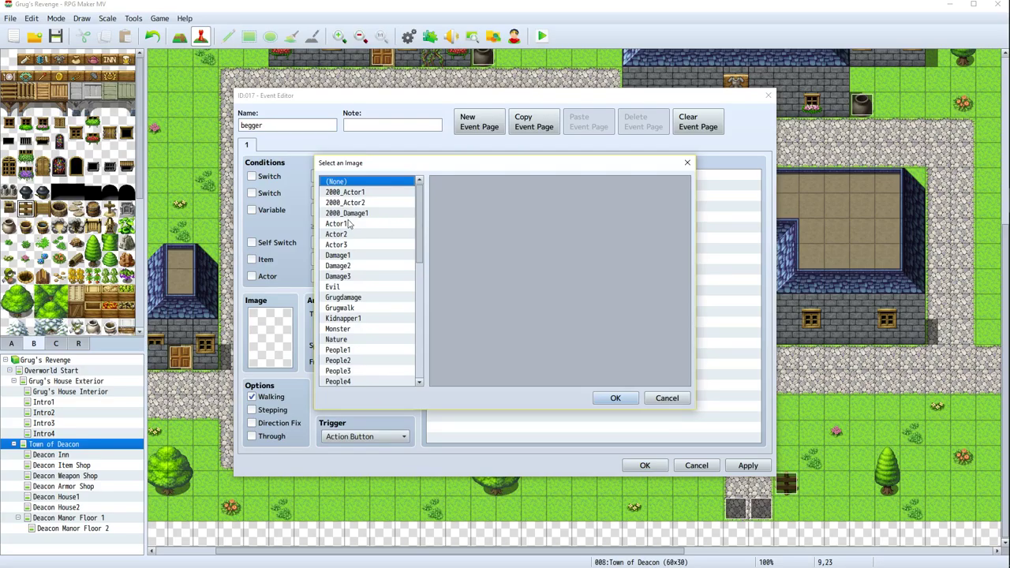
scroll(350, 225, down, 2)
click(353, 307)
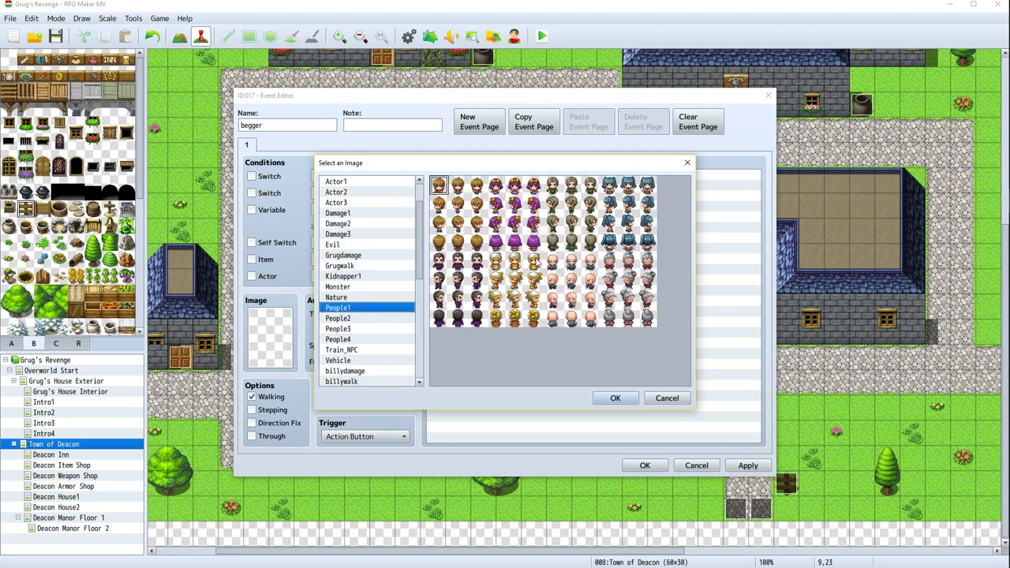
click(444, 208)
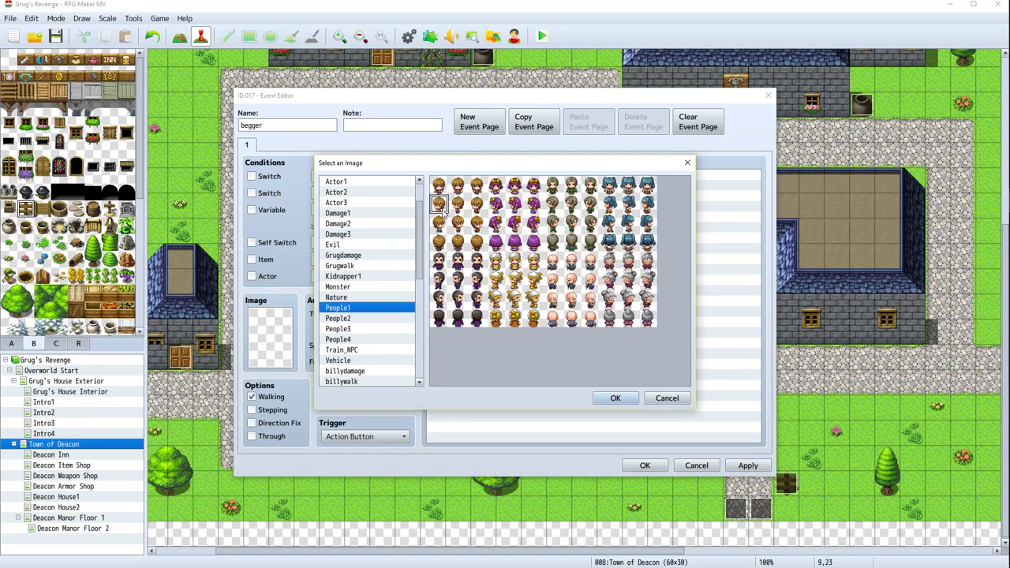
click(615, 398)
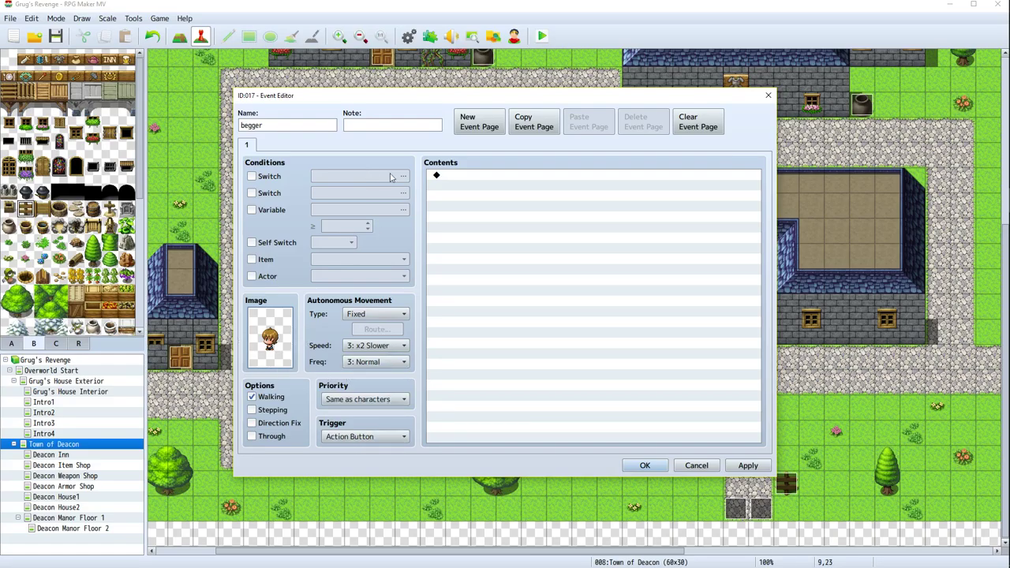
double_click(446, 177)
Start a Show Text message using the People1 brown-haired boy face
click(527, 178)
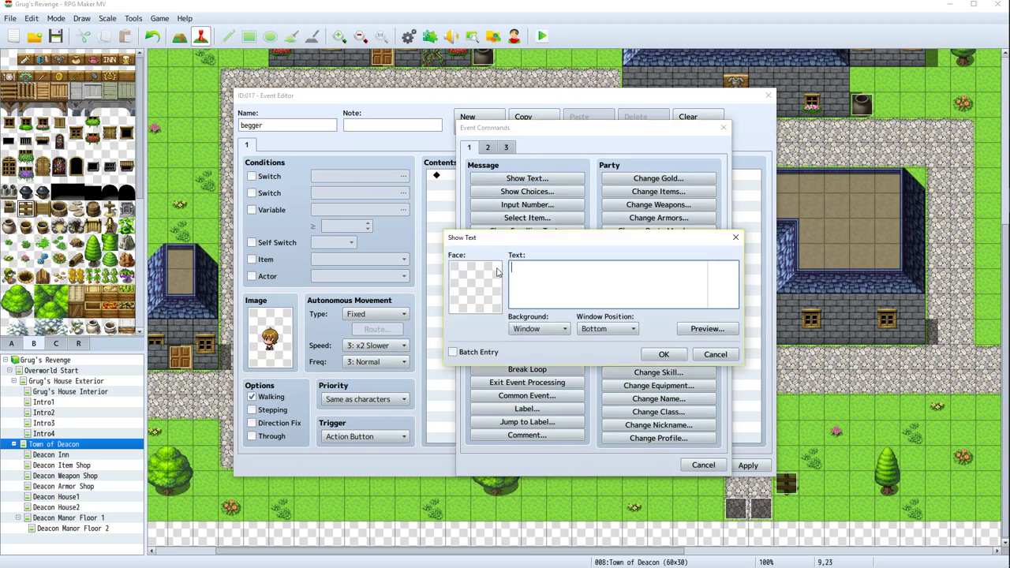
double_click(486, 278)
scroll(455, 382, down, 1)
scroll(455, 382, down, 10)
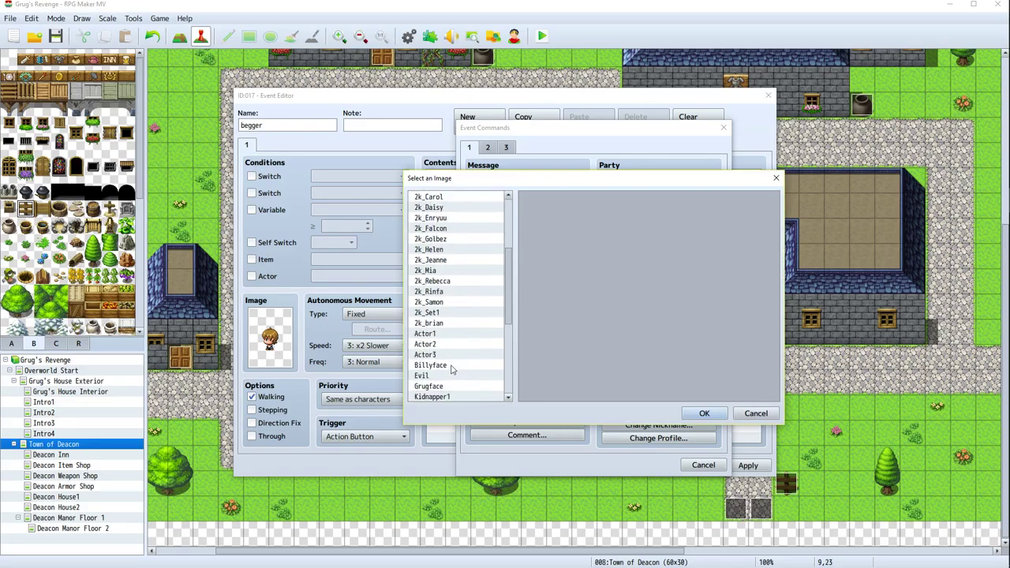
click(453, 303)
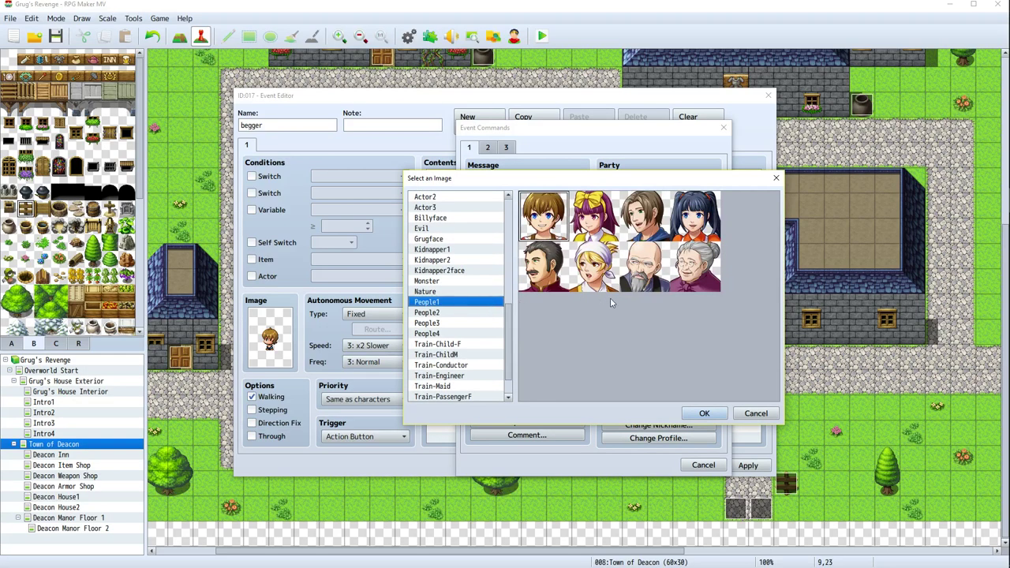
double_click(554, 213)
Write the wish for gold coins to buy a potion and hunt slavers, positioned at the top
click(610, 274)
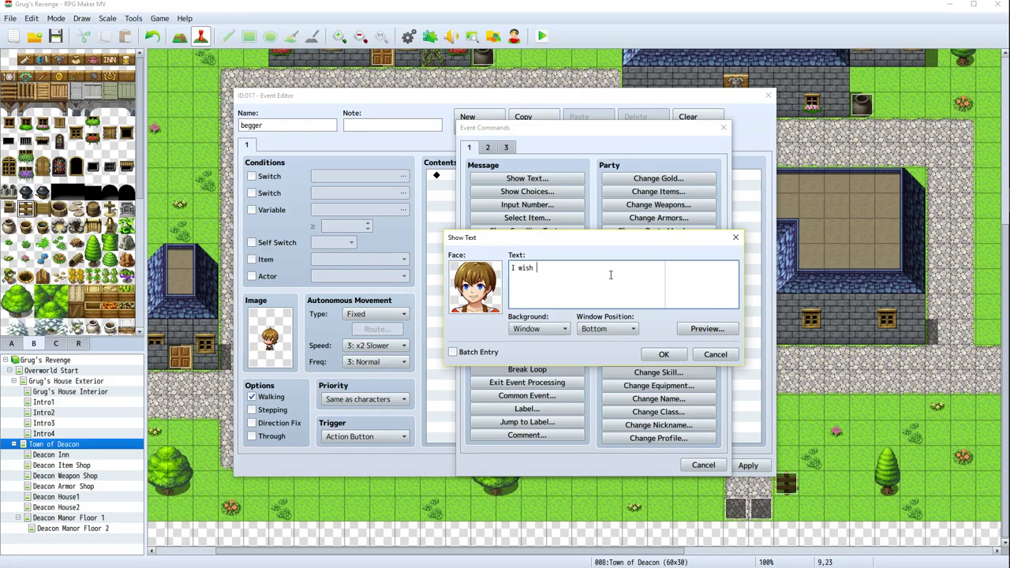
text(I wish I had)
key(BackSpace)
key(BackSpace)
key(BackSpace)
text(enough gold coins to buy a potio)
key(BackSpace)
key(BackSpace)
key(BackSpace)
key(BackSpace)
key(BackSpace)
text(potion! Than I)
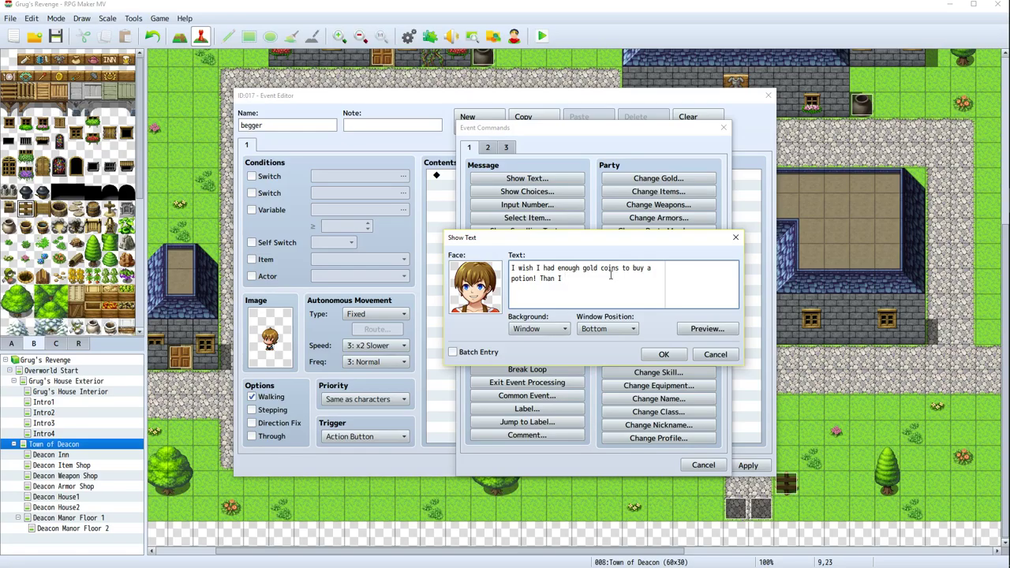
text(would go hunt down the sla)
key(BackSpace)
key(BackSpace)
key(BackSpace)
text(vers because I would be invicible)
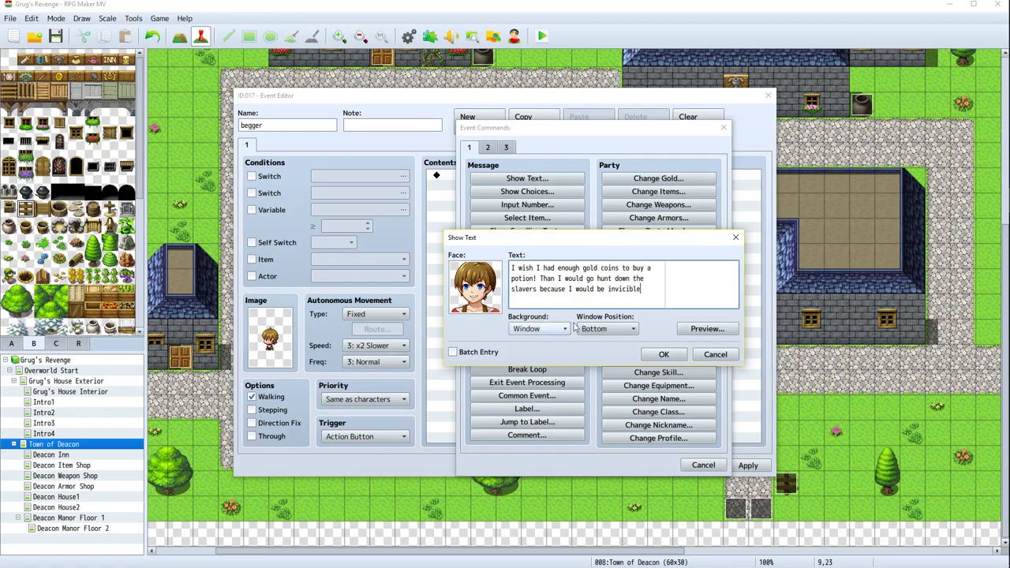
click(608, 328)
click(604, 341)
click(667, 357)
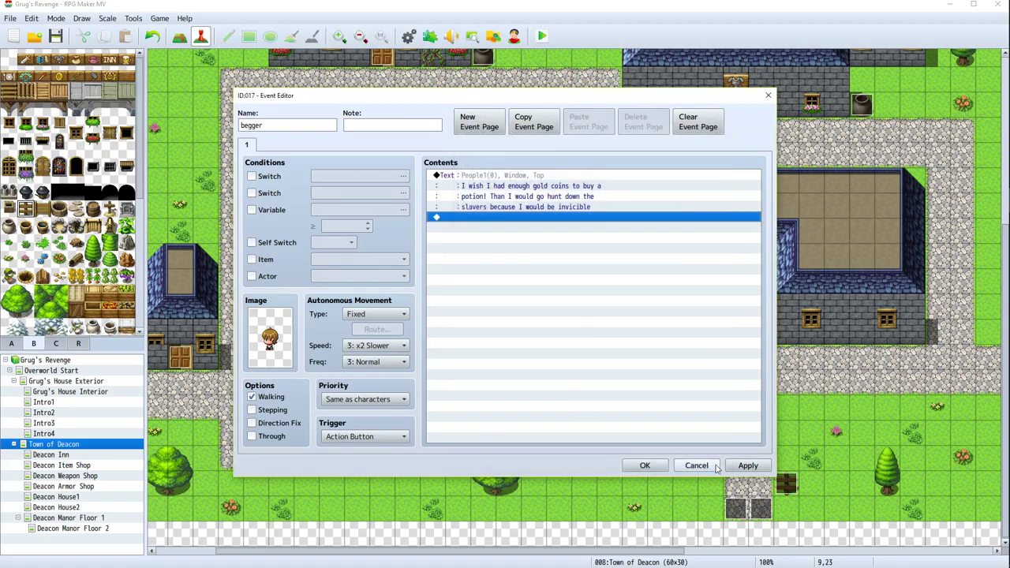
Save the begger event and create a new event on the road tile below the pot
click(748, 465)
click(654, 462)
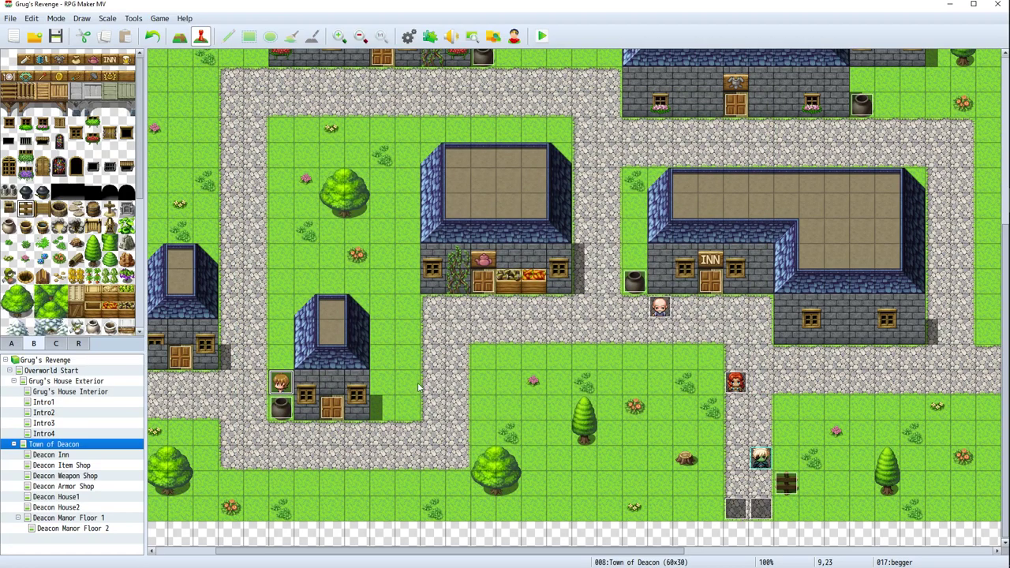
scroll(430, 281, up, 1)
scroll(431, 282, up, 4)
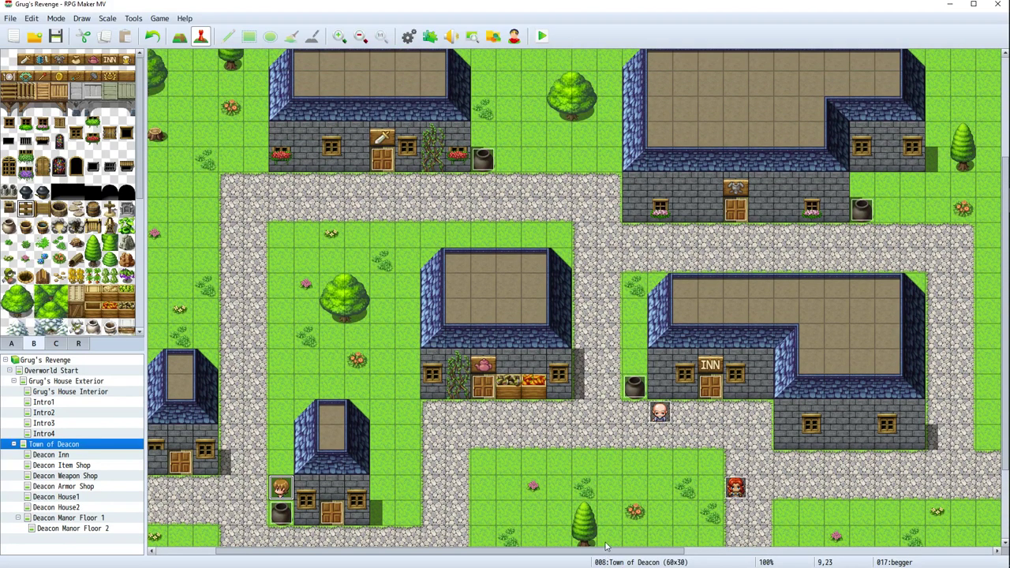
drag(603, 550, 533, 530)
right_click(584, 186)
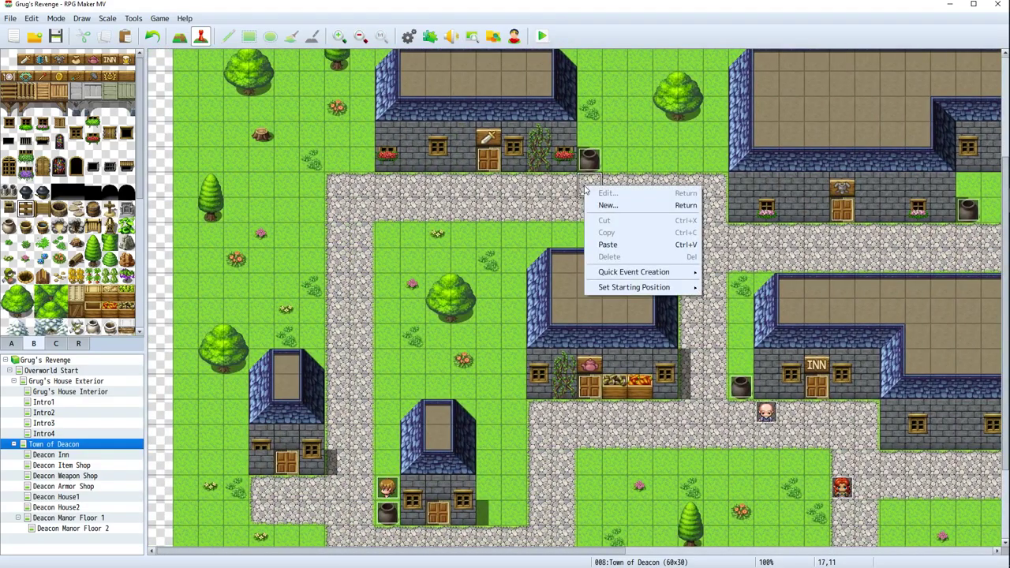
click(622, 207)
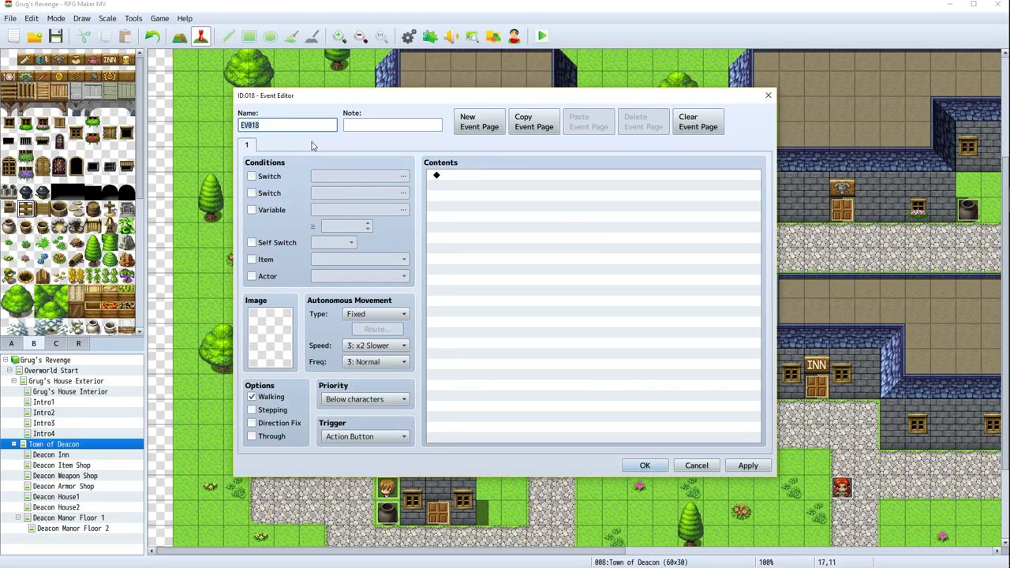
Name the new event citizen2 and give it a brown-haired People4 villager sprite
text(citizen2)
double_click(280, 339)
scroll(354, 312, down, 3)
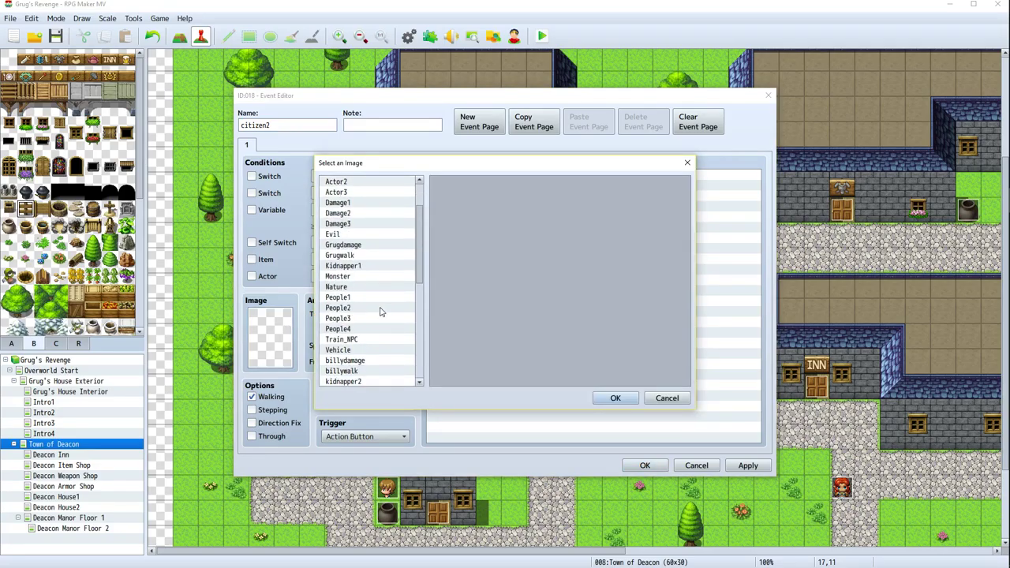
click(354, 288)
click(355, 297)
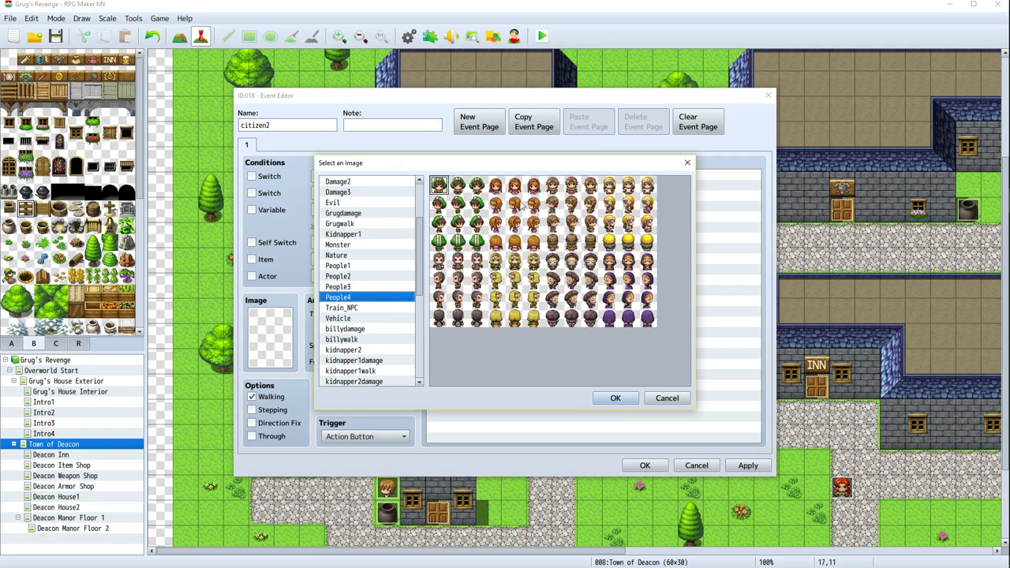
click(555, 266)
click(607, 398)
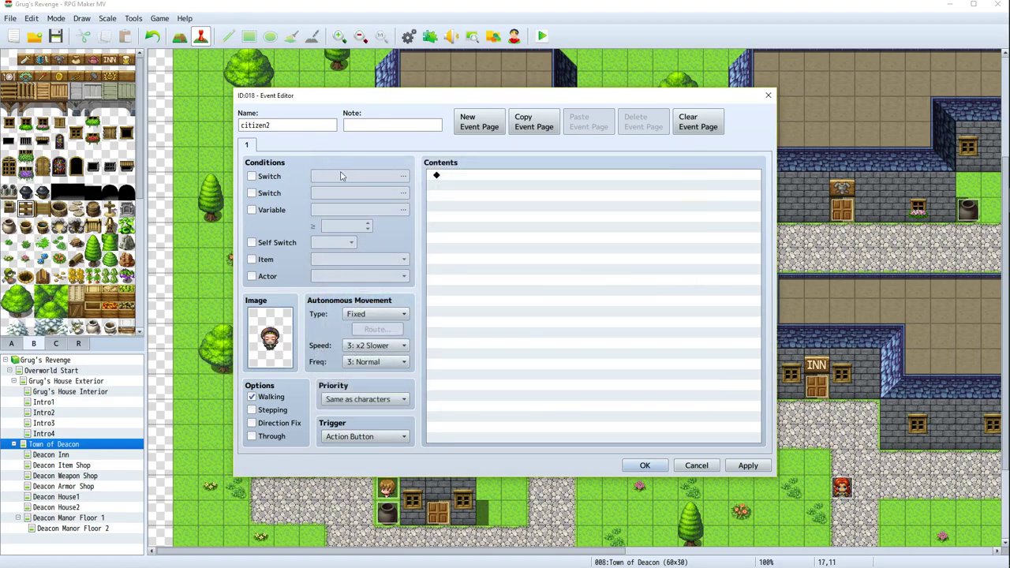
Set citizen2 to Random movement, keeping frequency at 3: Normal
click(386, 314)
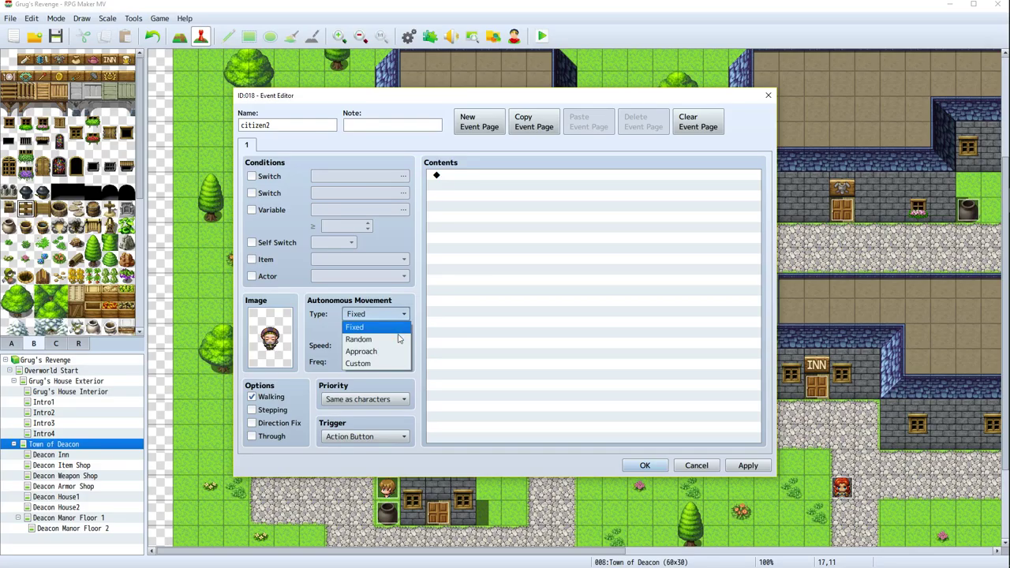
click(379, 339)
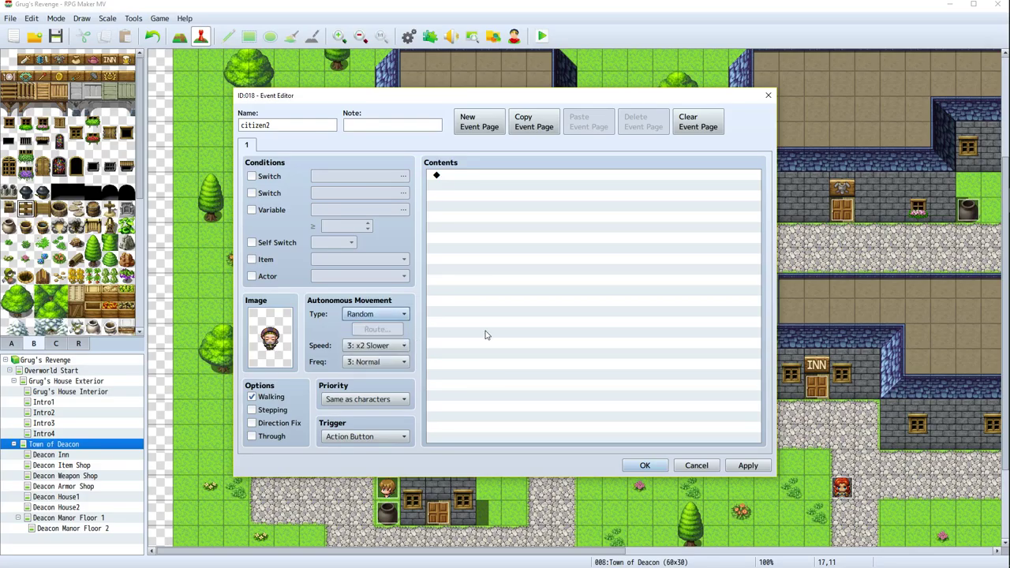
click(389, 363)
click(443, 354)
Try a Custom route, cancel it and revert to Random, then bring up the Event Commands list
click(386, 315)
click(386, 314)
click(385, 315)
click(380, 363)
click(377, 329)
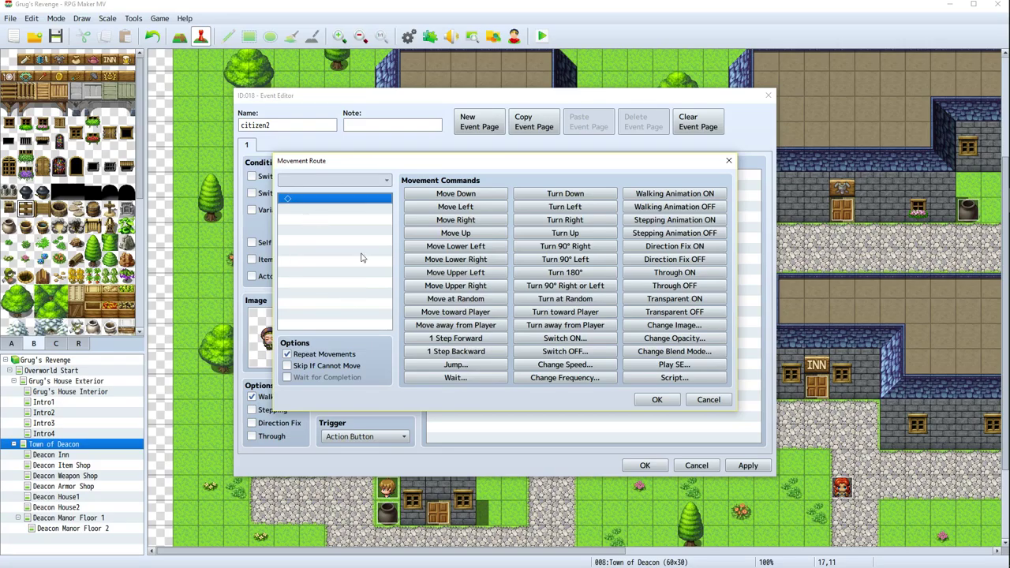
click(688, 400)
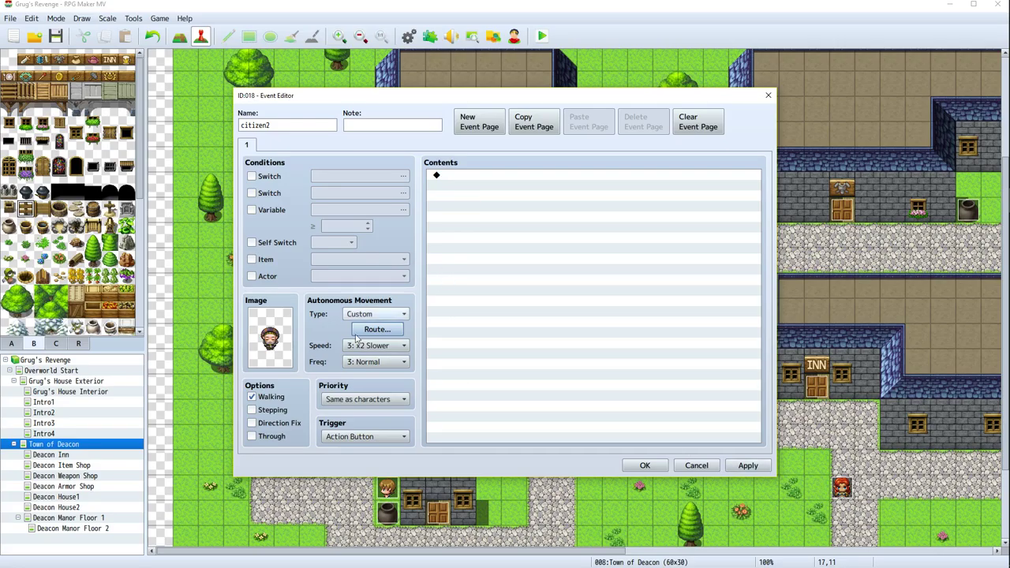
click(381, 315)
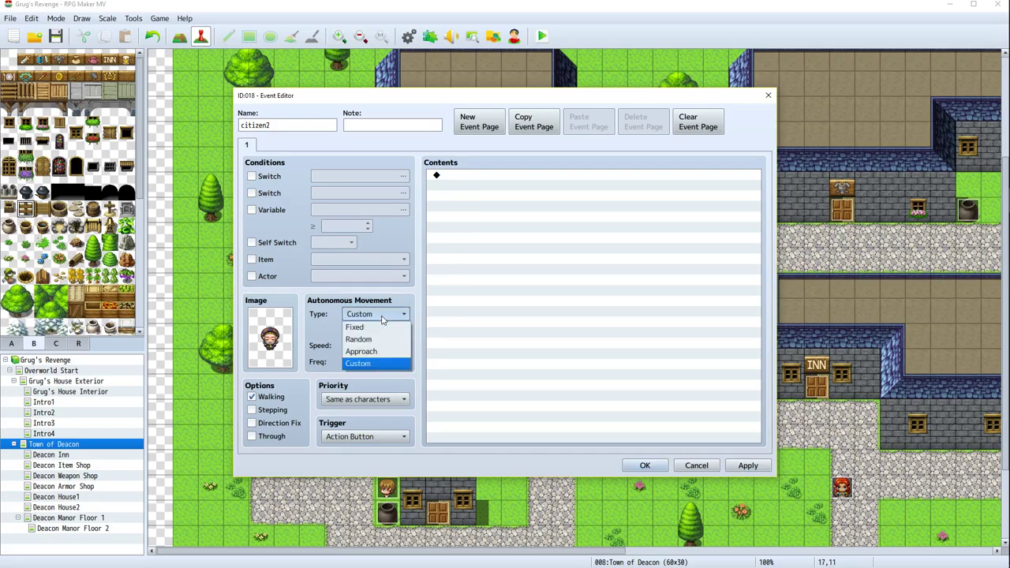
click(358, 339)
click(537, 353)
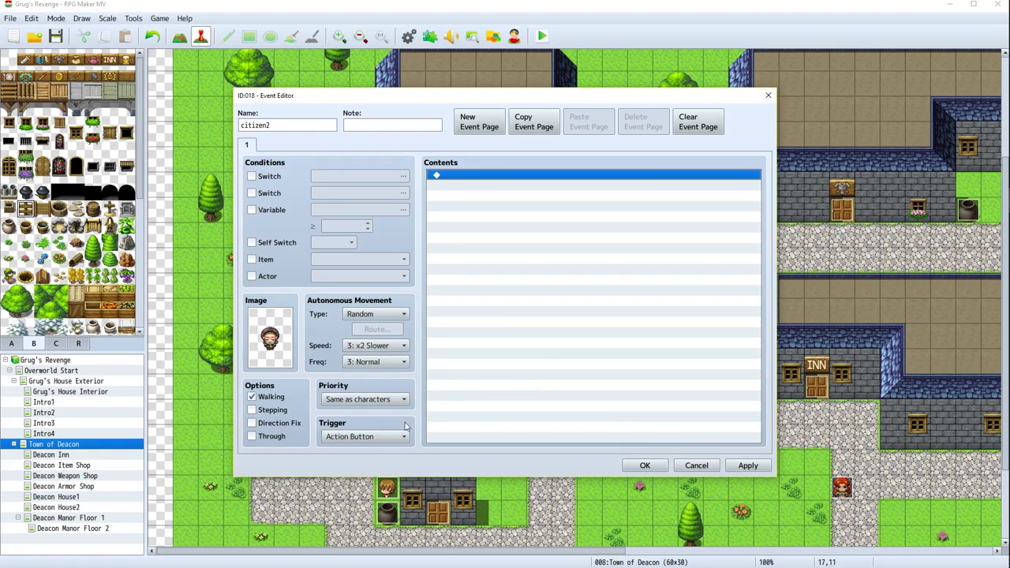
double_click(517, 175)
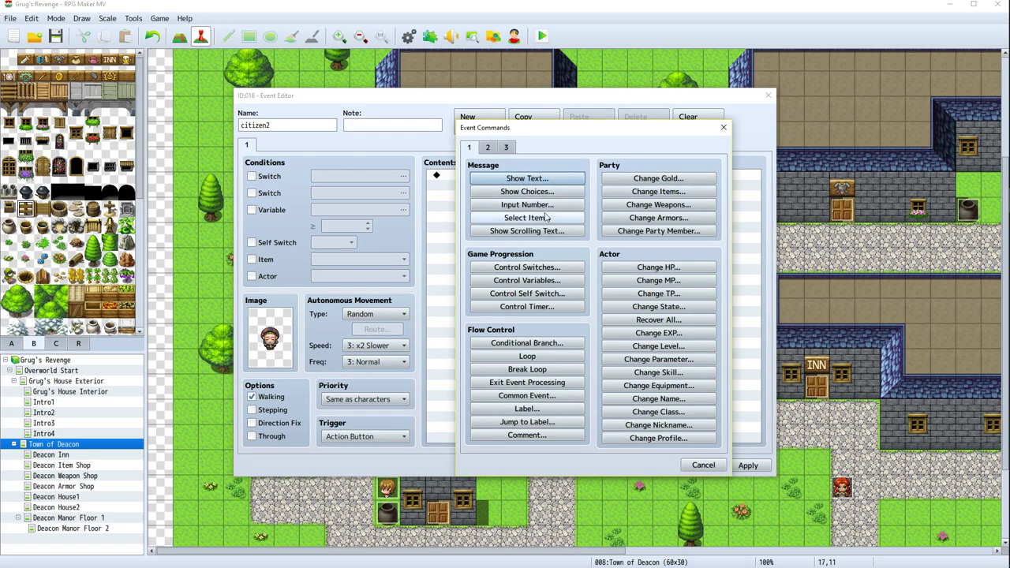
Add a Show Text command for citizen2 and browse the face picker to the People4 set
click(527, 179)
double_click(476, 285)
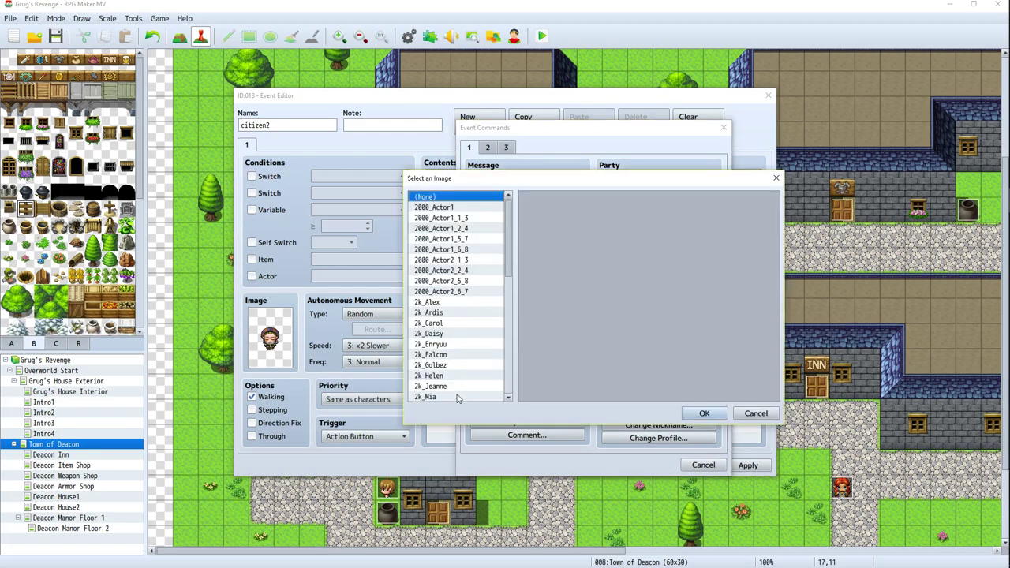
scroll(457, 379, down, 8)
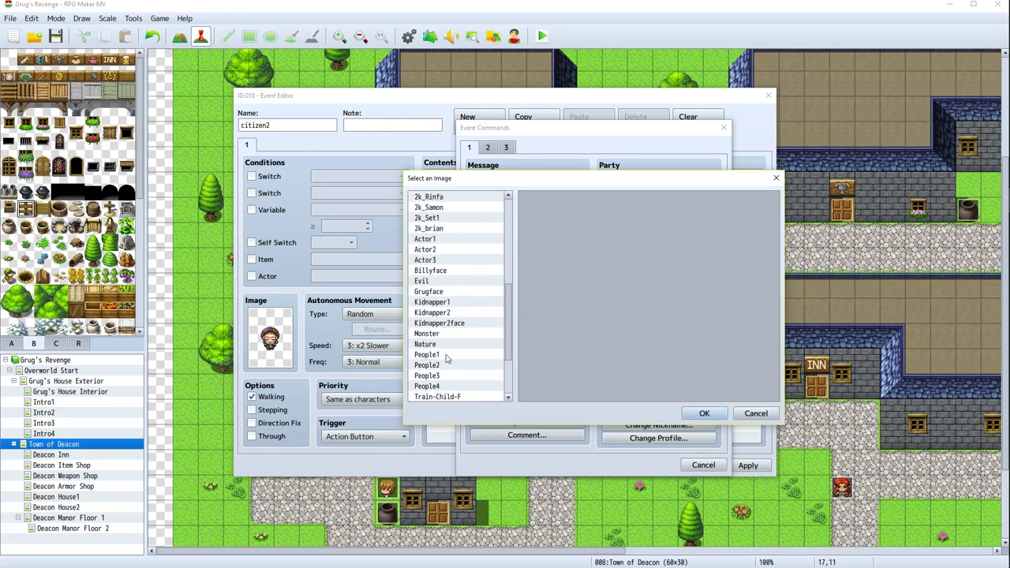
scroll(447, 359, down, 3)
scroll(476, 371, up, 5)
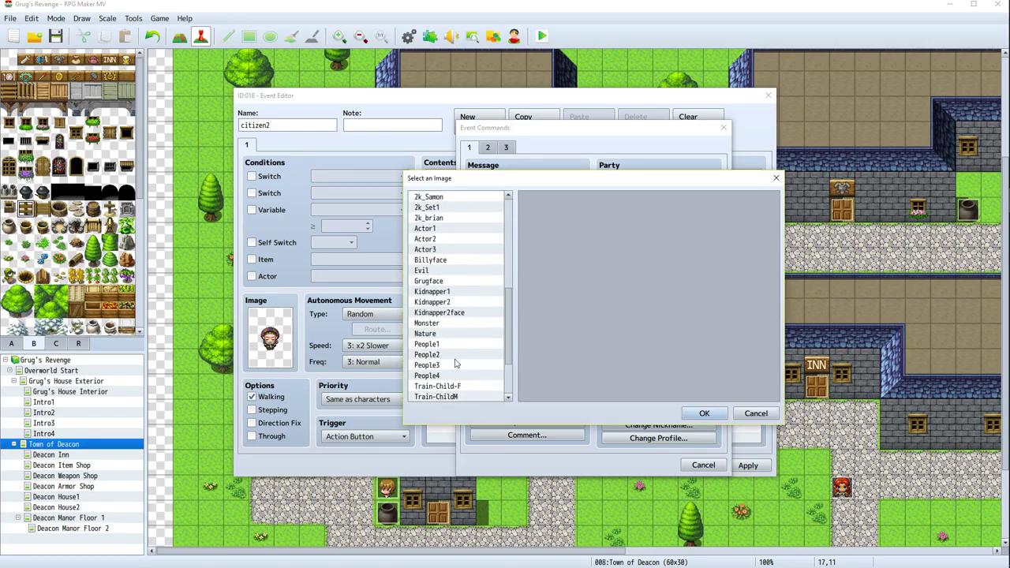
scroll(452, 284, down, 1)
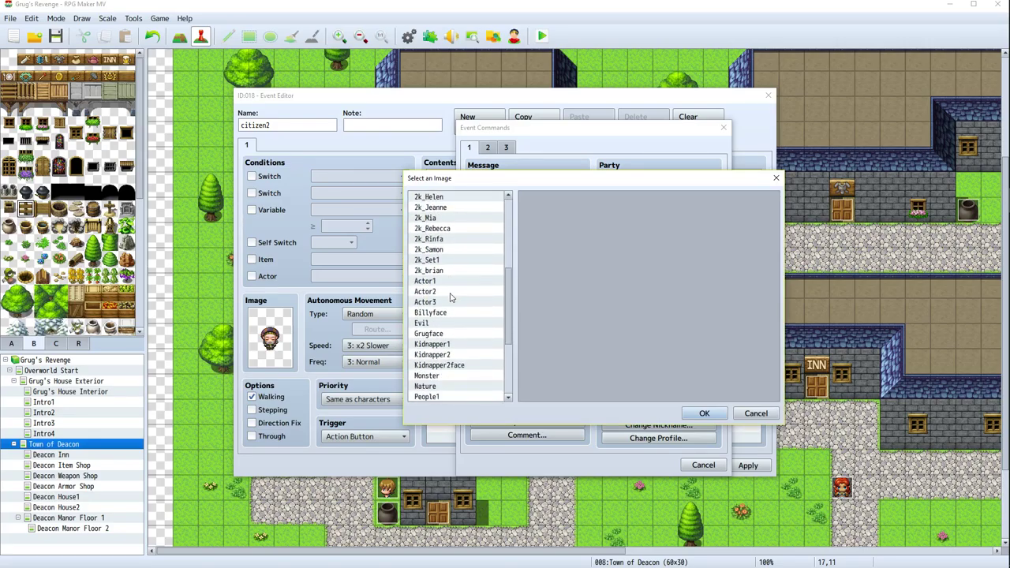
scroll(457, 335, down, 2)
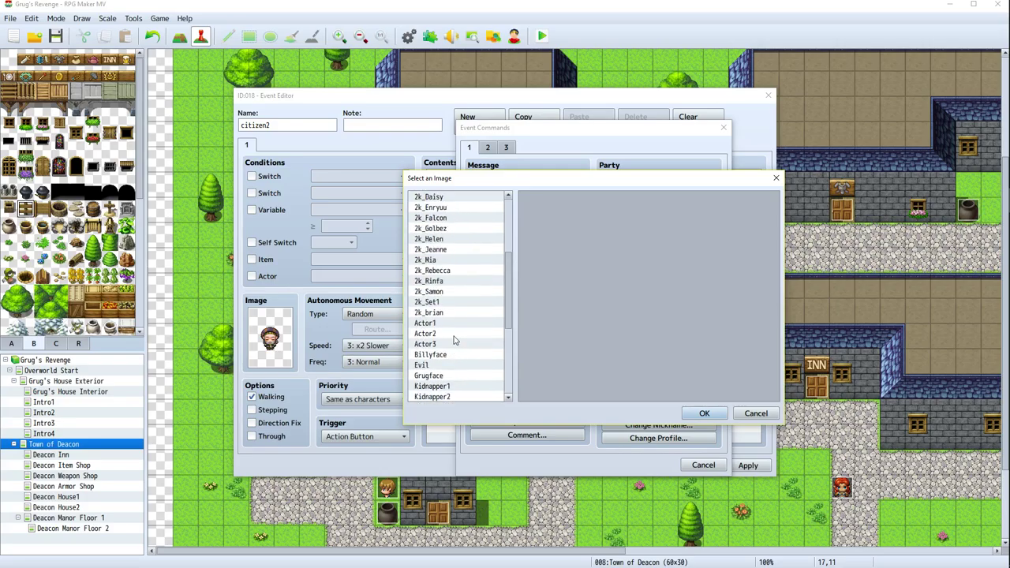
scroll(464, 339, down, 2)
click(454, 357)
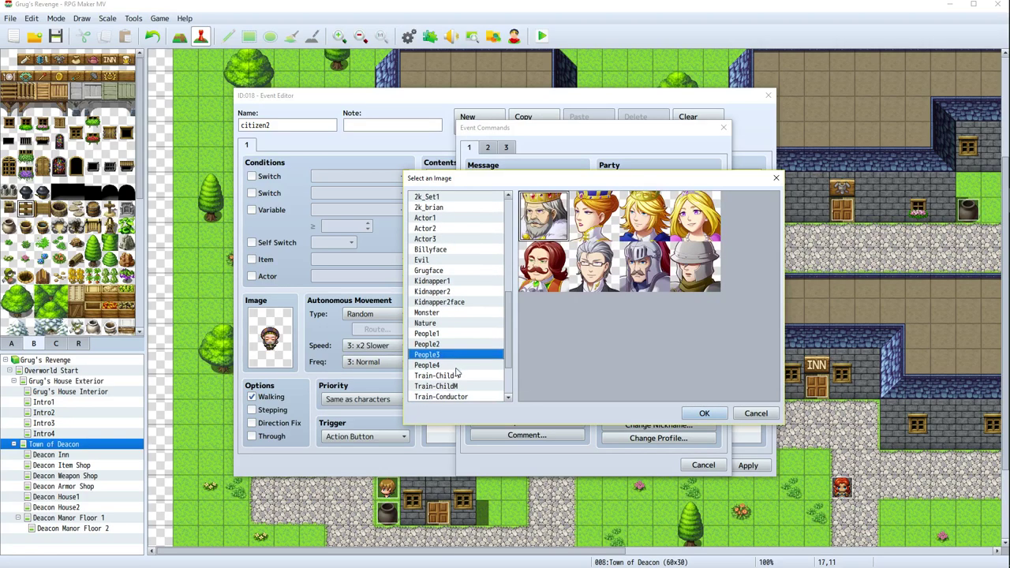
click(456, 365)
Use the old bearded People4 face, place the slave-trade message at the top, and save citizen2
double_click(645, 267)
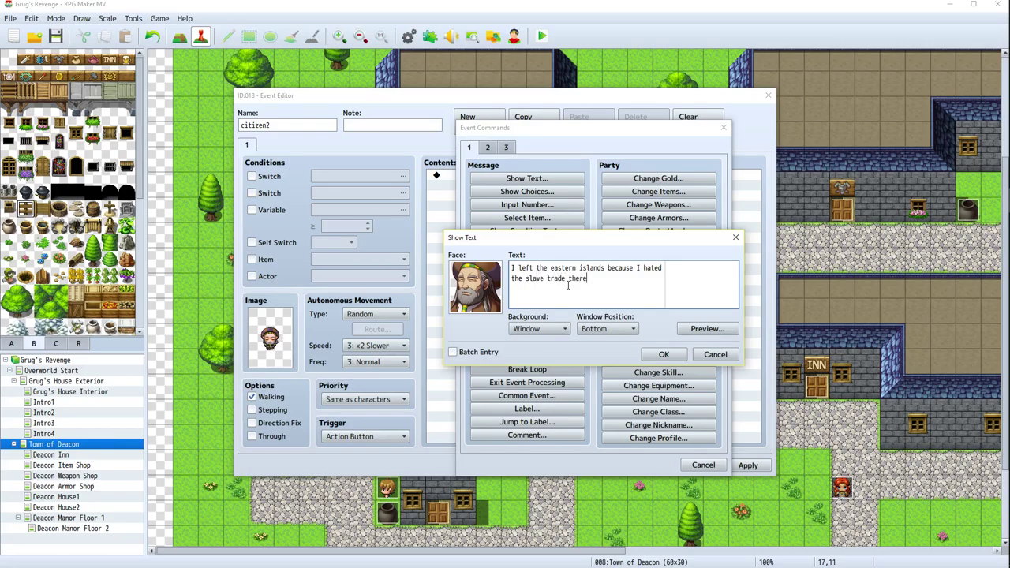
click(607, 328)
click(603, 341)
click(663, 354)
click(644, 465)
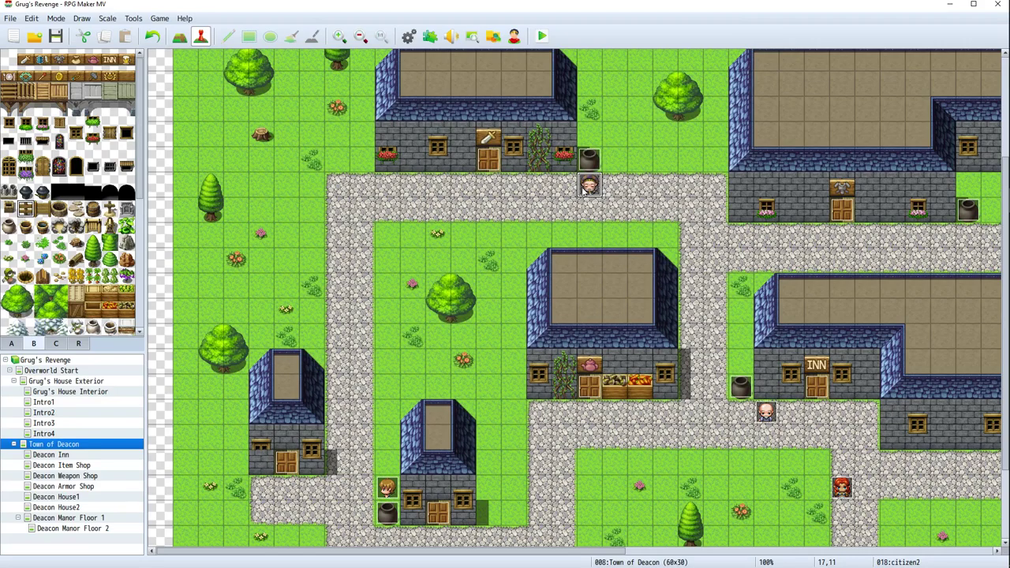
Reopen citizen2, change its movement type to Custom, and bring up the Route editor
right_click(590, 188)
click(612, 193)
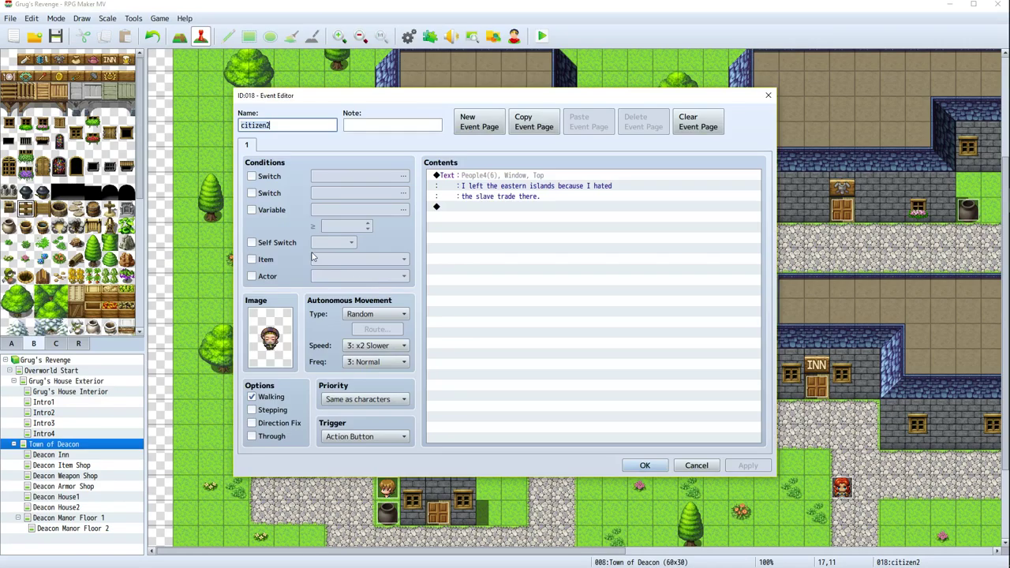
click(375, 314)
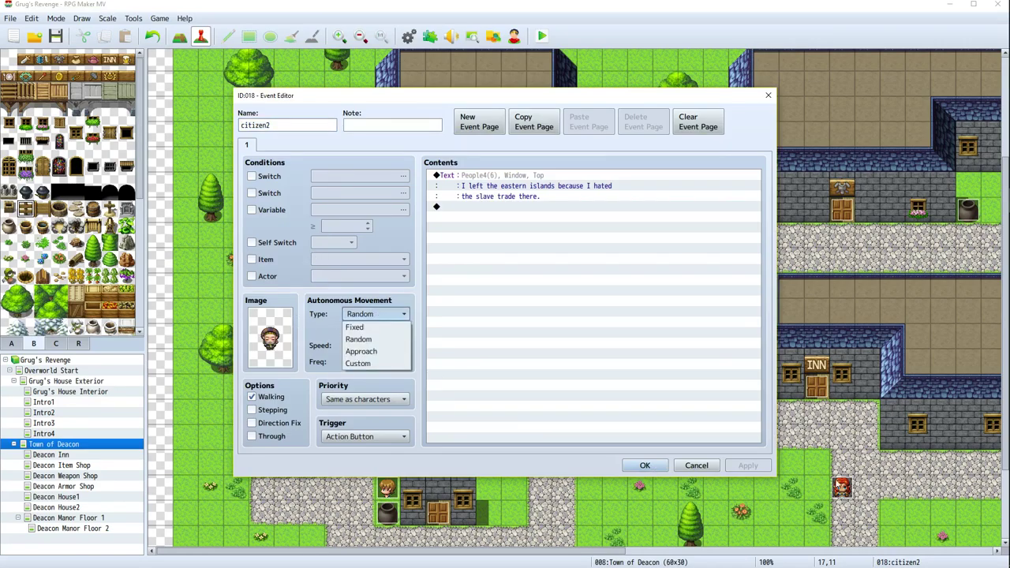
click(381, 328)
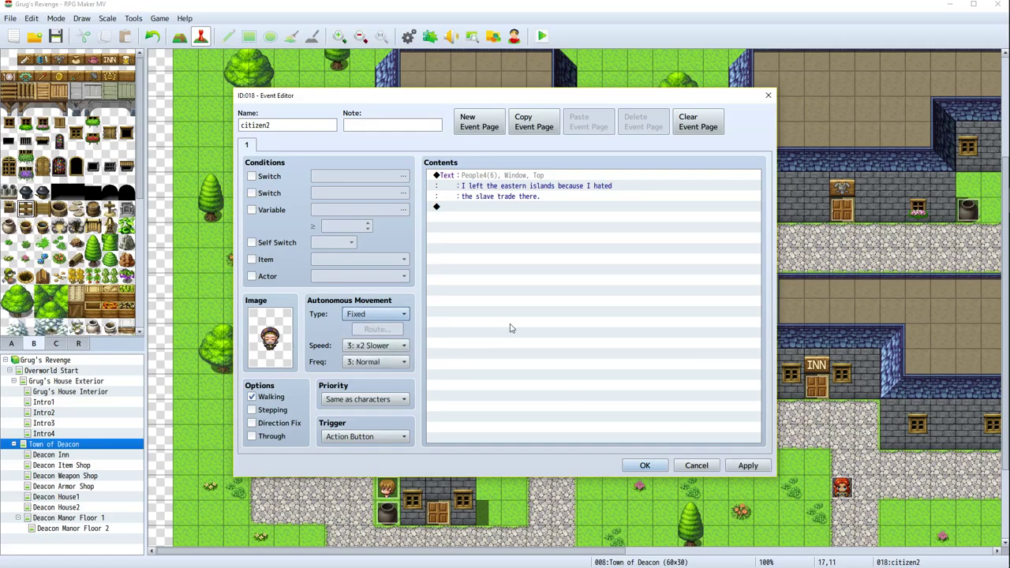
click(375, 317)
click(371, 364)
click(376, 329)
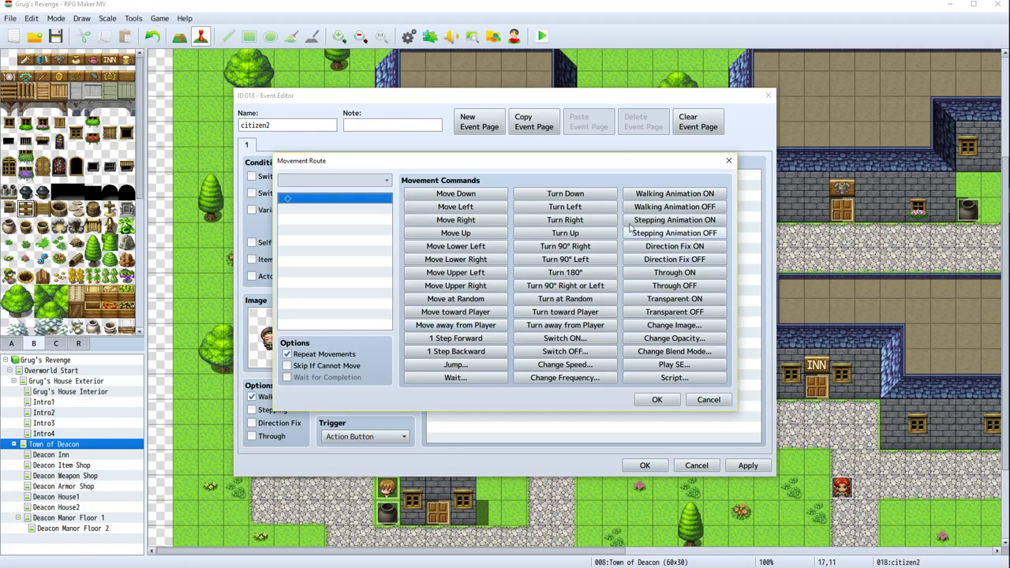
Reopen citizen2's custom movement route editor and place it over the map centre
click(708, 399)
drag(582, 96, 947, 102)
drag(773, 106, 889, 110)
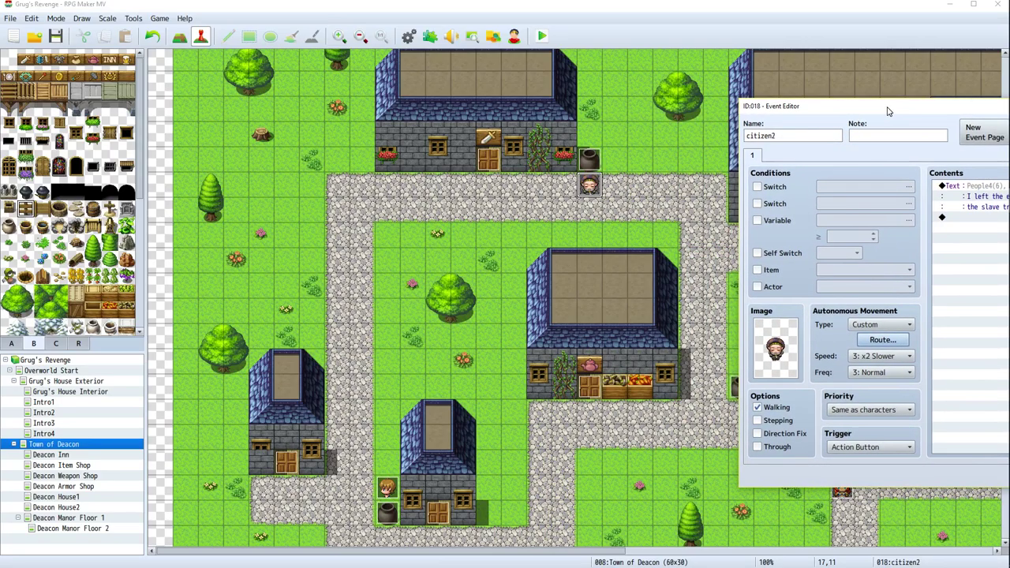
click(882, 344)
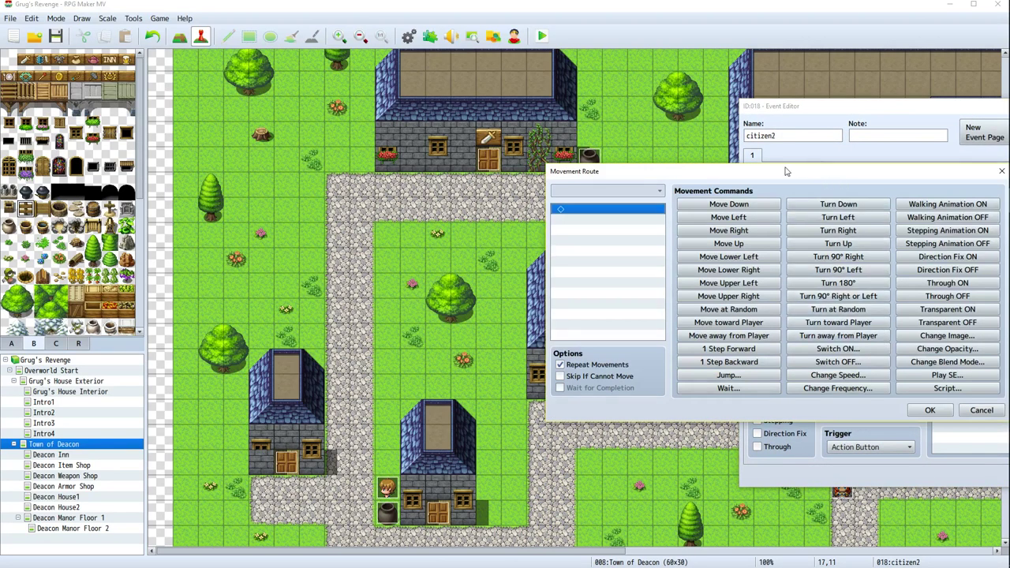
drag(772, 177, 419, 269)
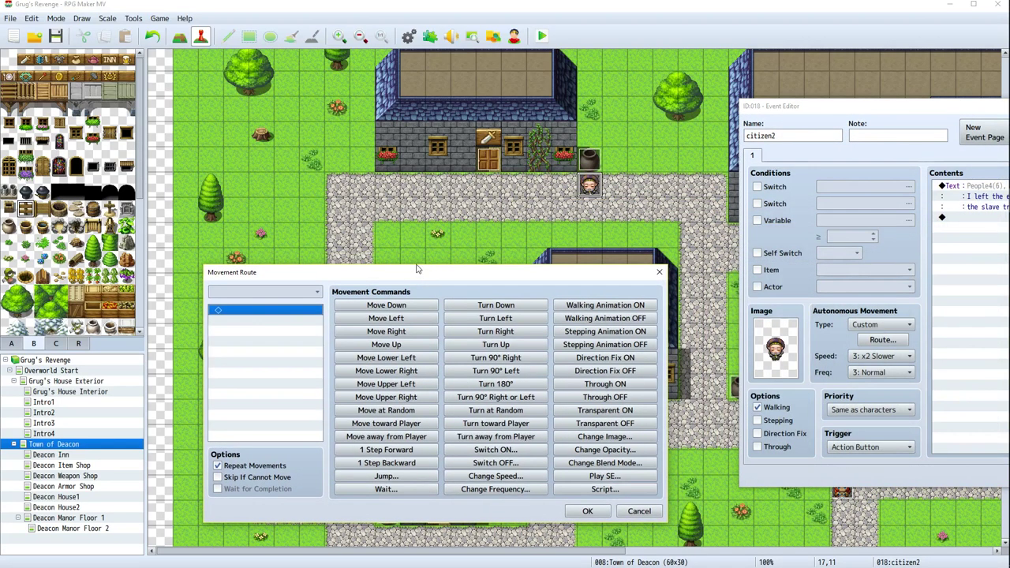
Add Move Down, Turn Right, four Move Right steps and Turn Down to the route
click(386, 305)
click(467, 331)
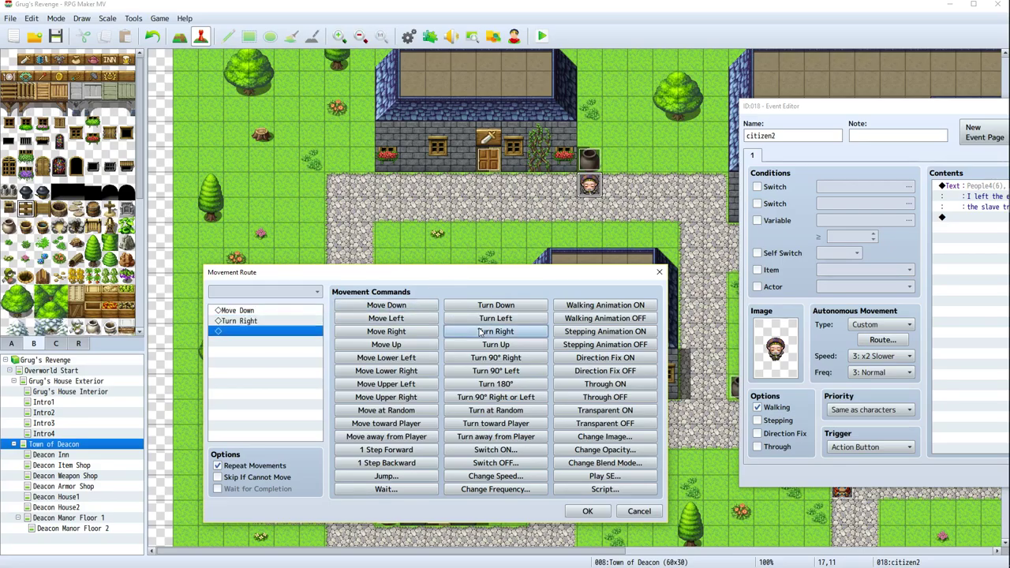
click(403, 332)
click(403, 332)
click(404, 332)
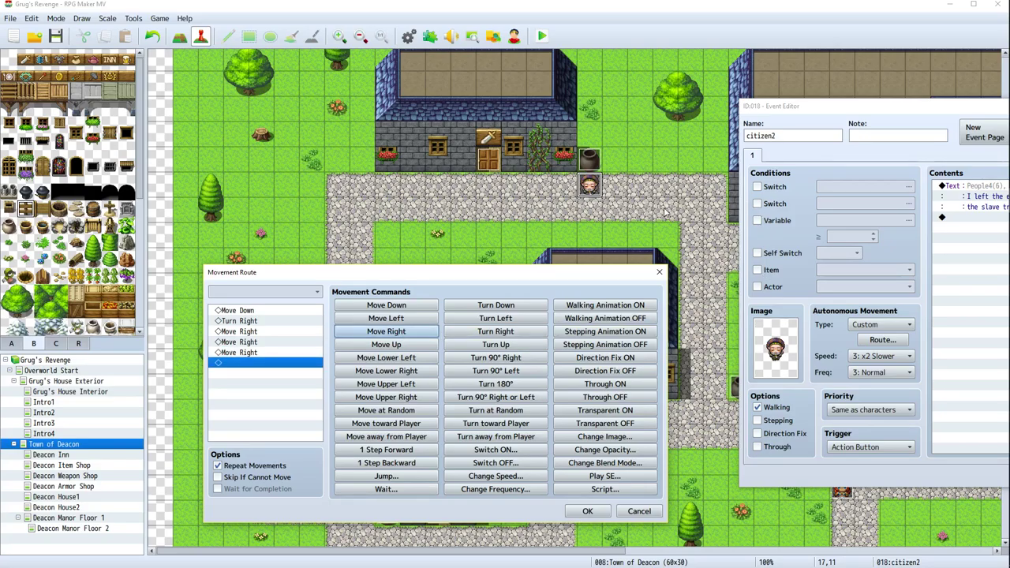
click(411, 335)
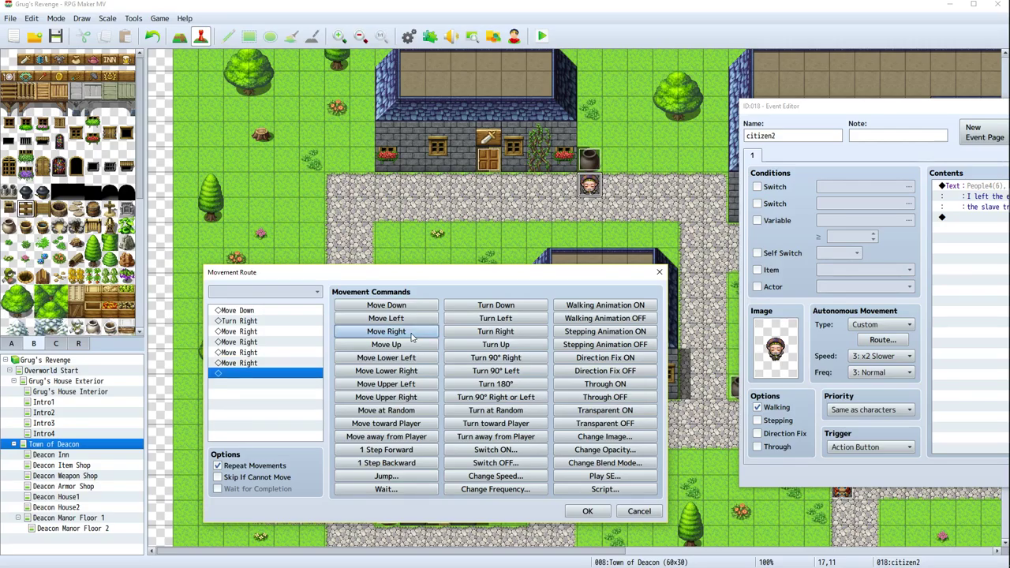
click(501, 308)
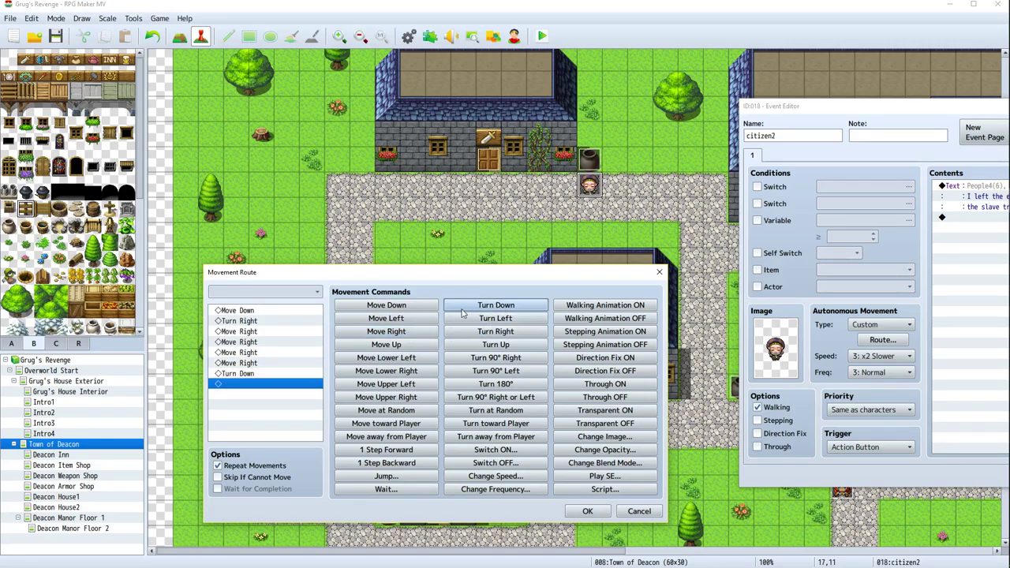
Add two Move Down, a Move Right and Turn Right, deleting an accidental extra Move Up
click(403, 307)
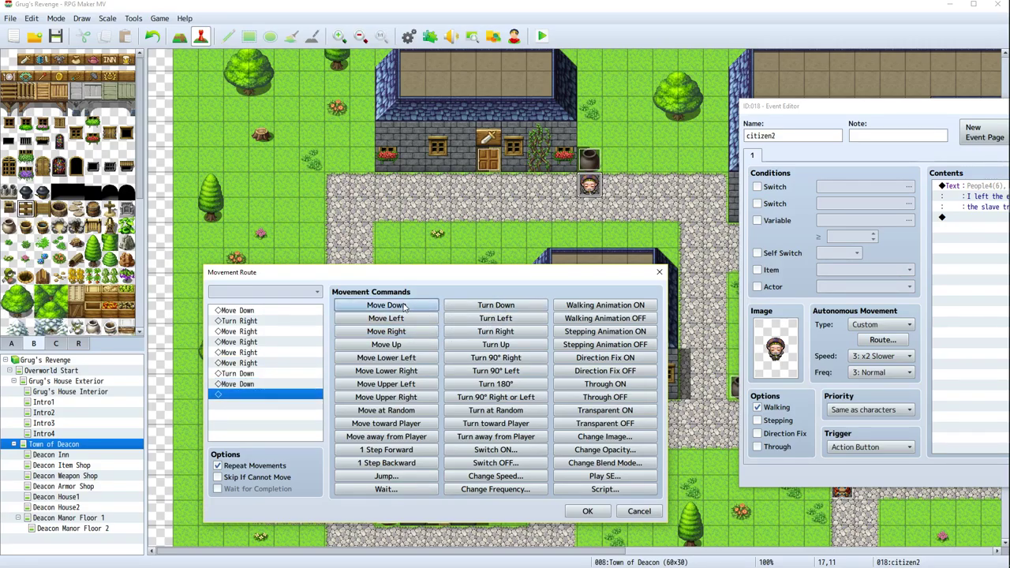
click(403, 307)
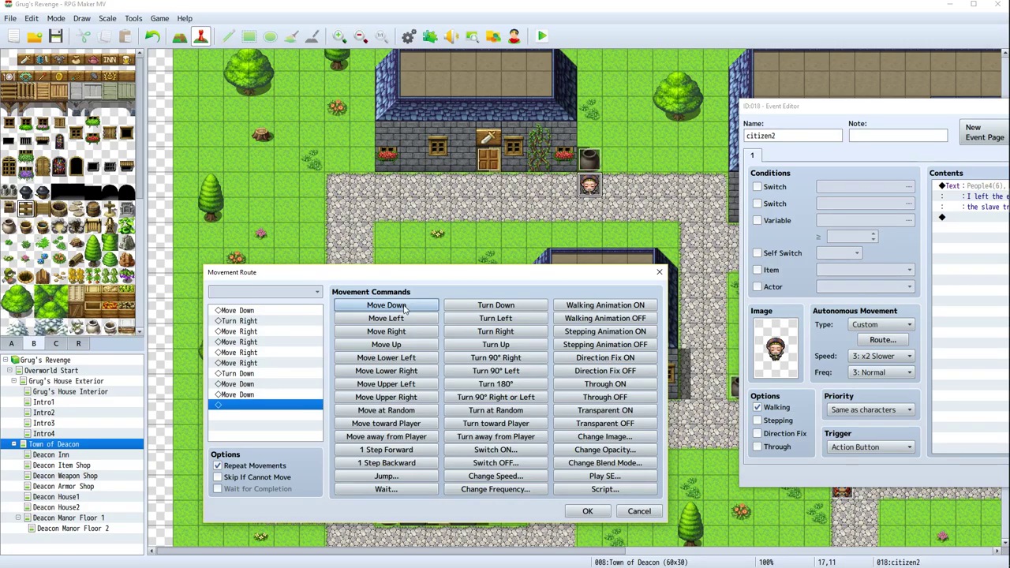
click(427, 333)
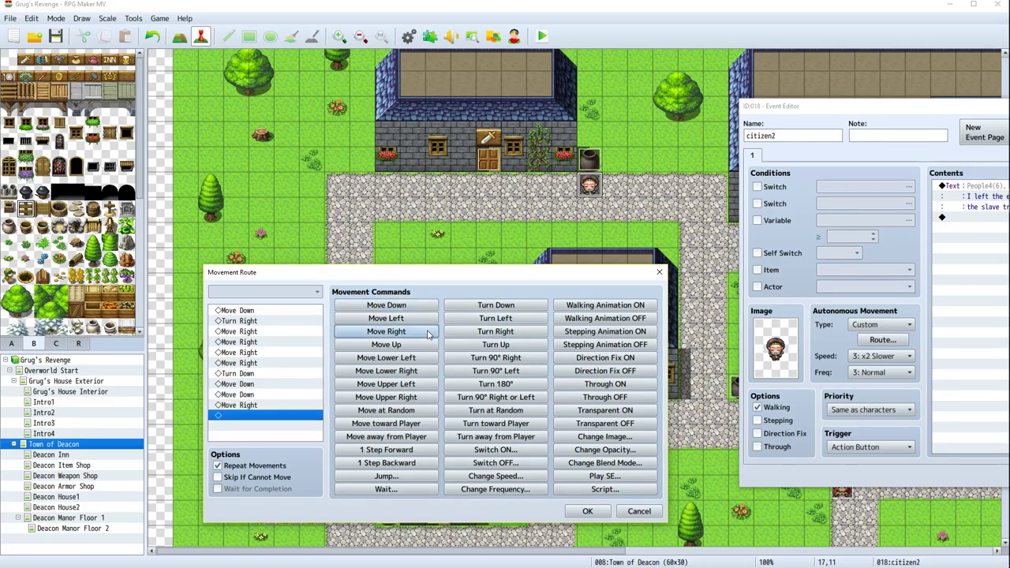
click(490, 333)
click(408, 347)
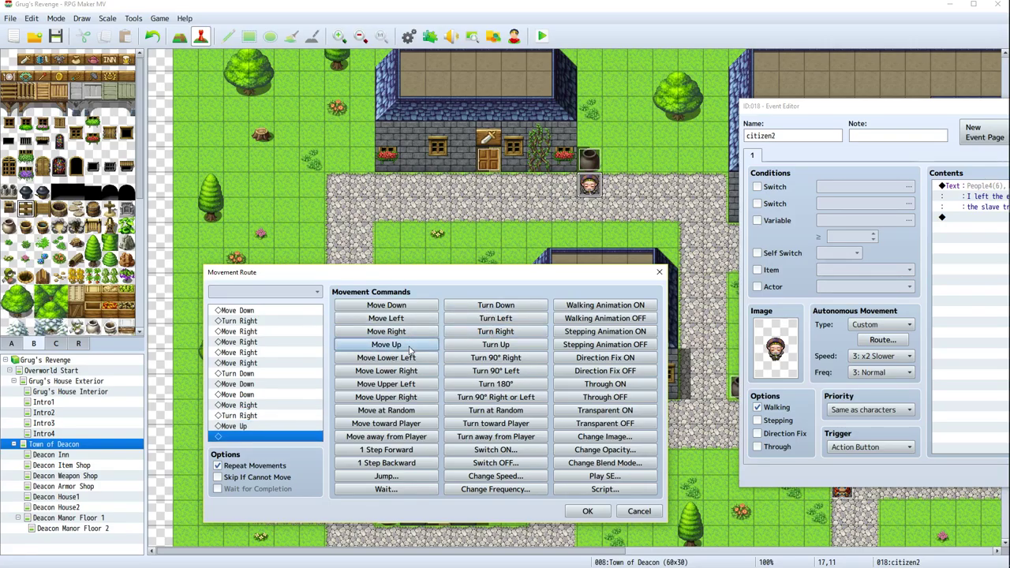
click(283, 426)
key(Delete)
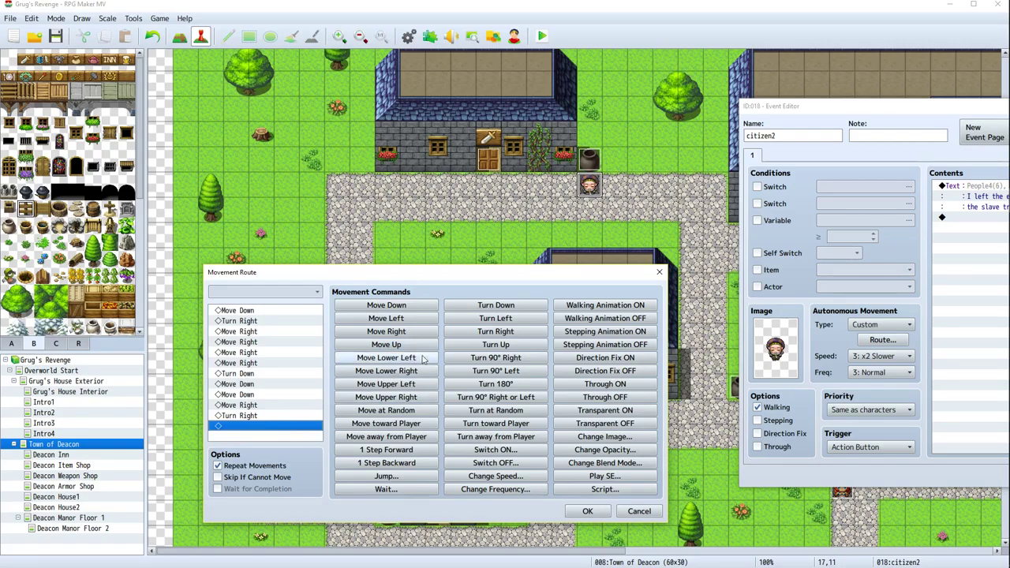
Add Turn Up, three Move Up, Turn Left, two Move Left and Turn Down
click(496, 344)
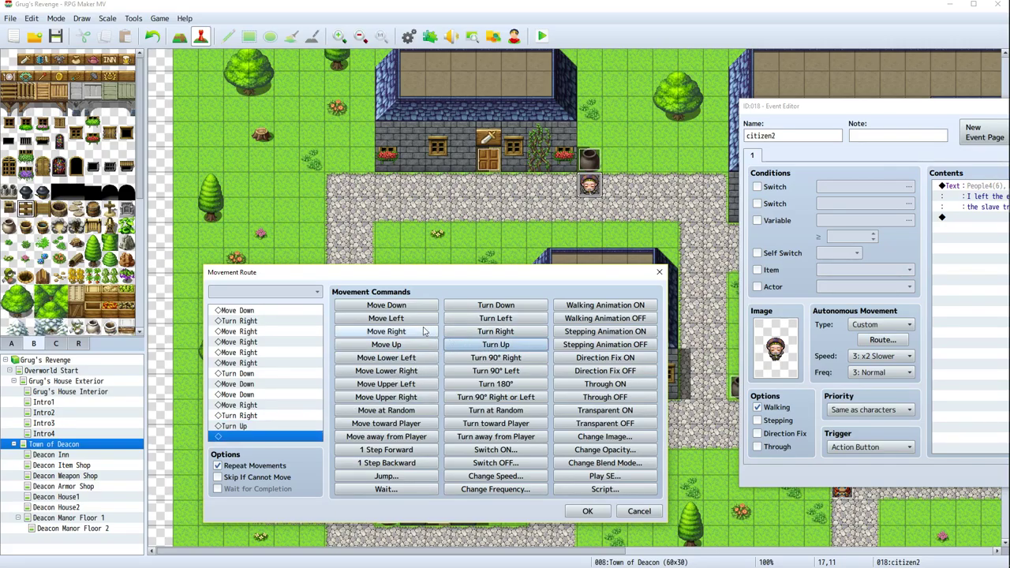
click(396, 345)
click(396, 345)
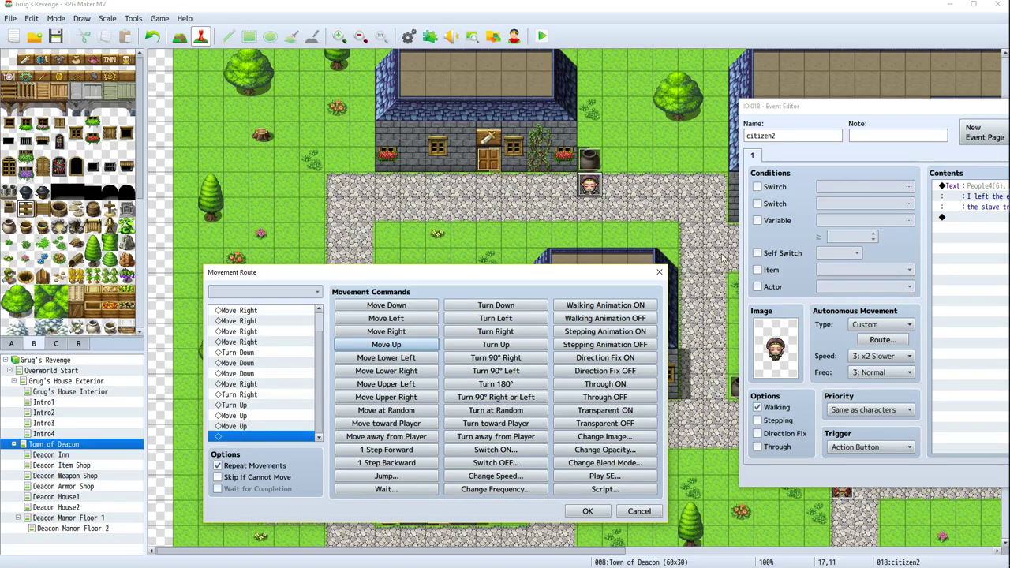
click(397, 345)
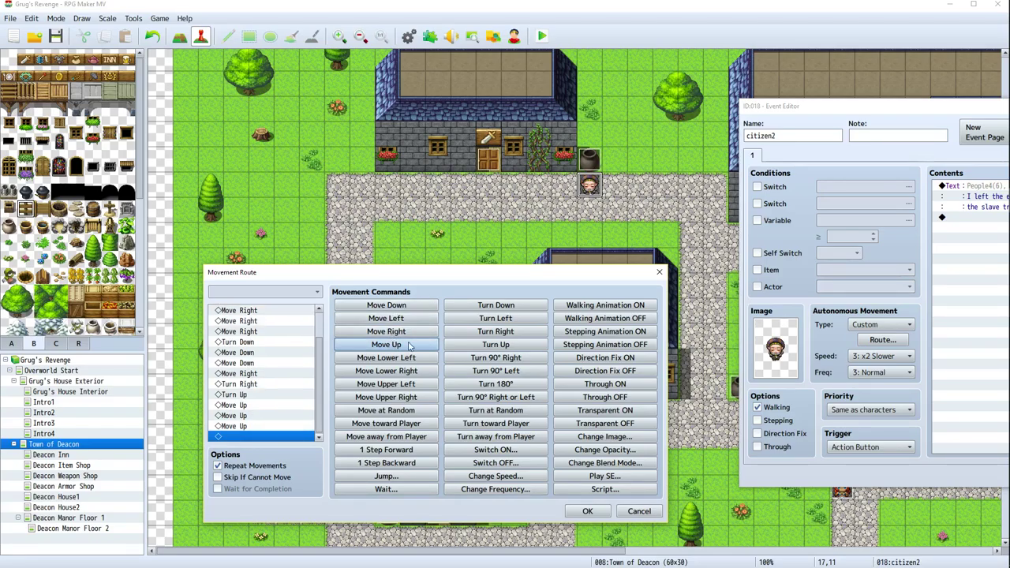
click(484, 323)
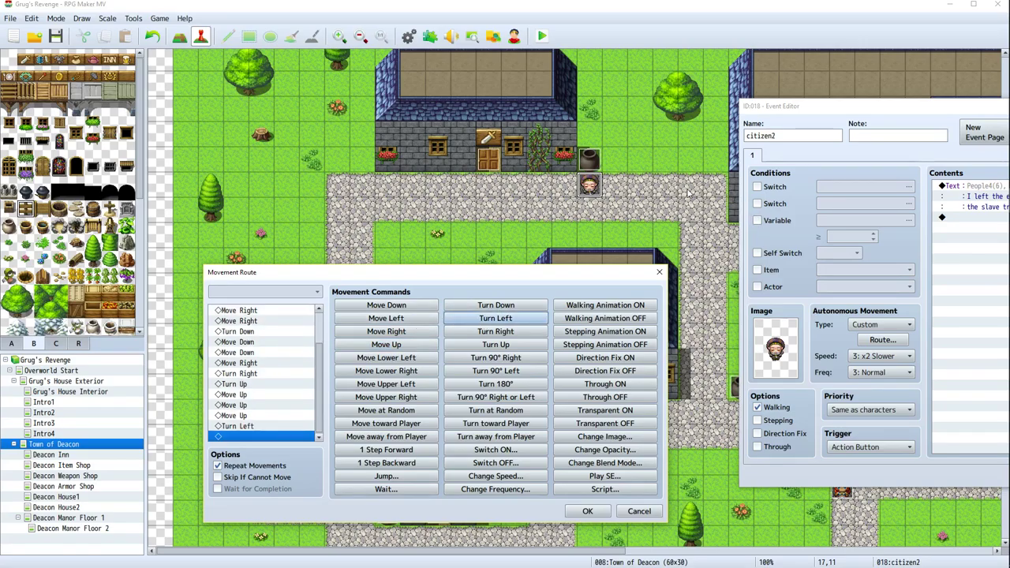
click(421, 321)
click(420, 321)
click(486, 307)
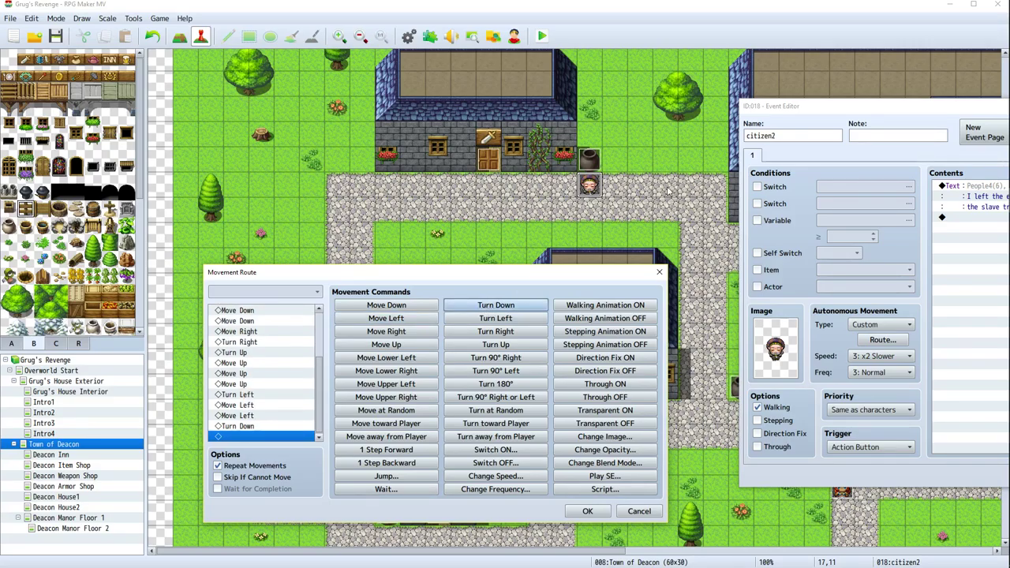
Finish with Move Down, Turn Left, two Move Left, Turn Up, Move Up, Turn Left, Move Left, Turn Down
click(404, 308)
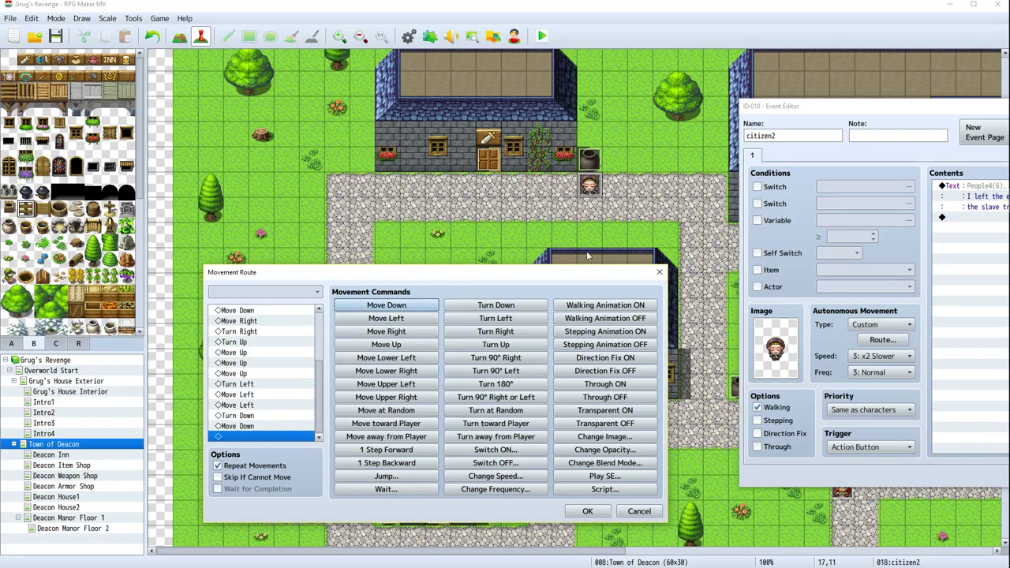
click(496, 318)
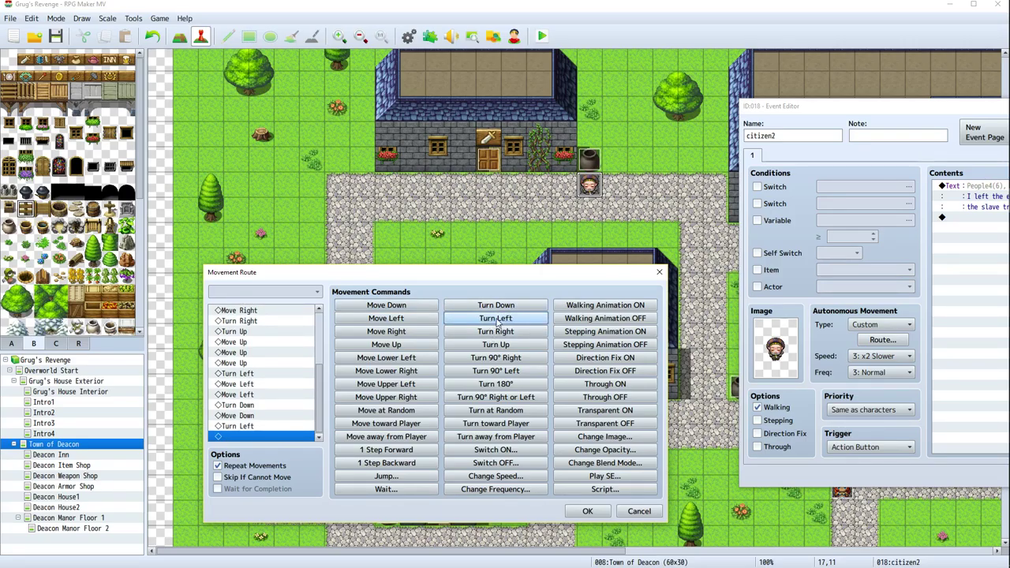
click(398, 319)
click(399, 320)
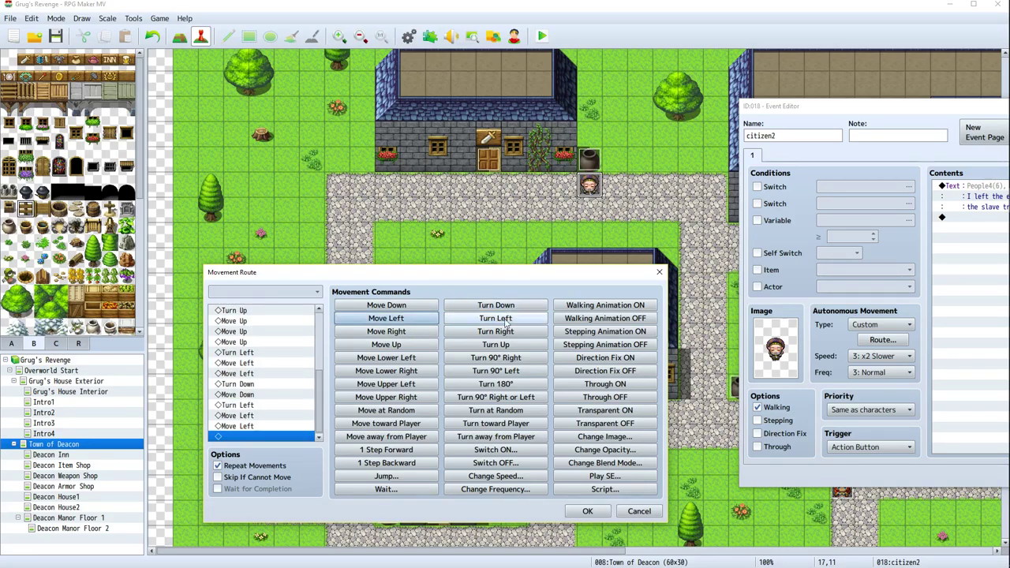
click(497, 344)
click(386, 345)
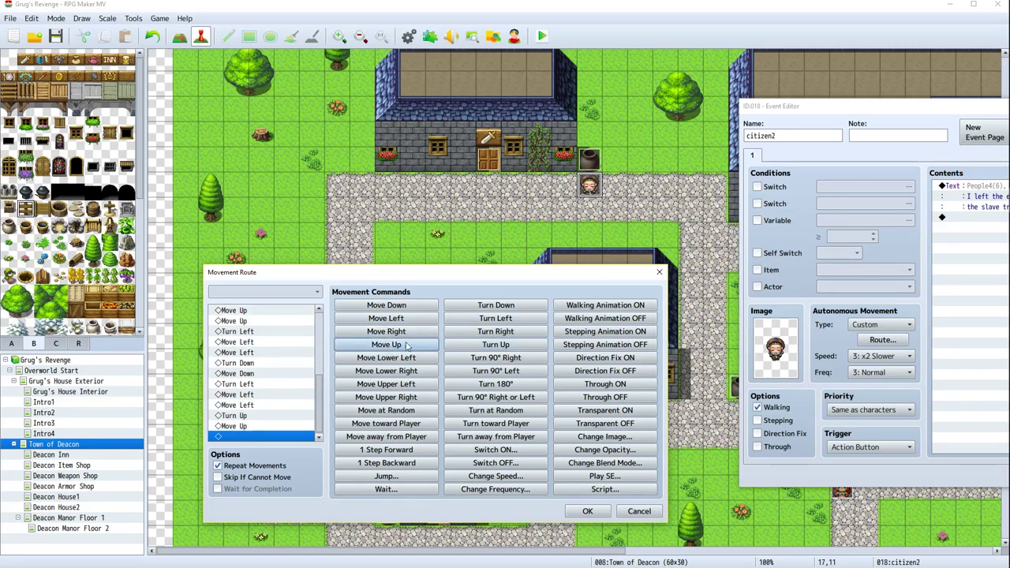
click(485, 320)
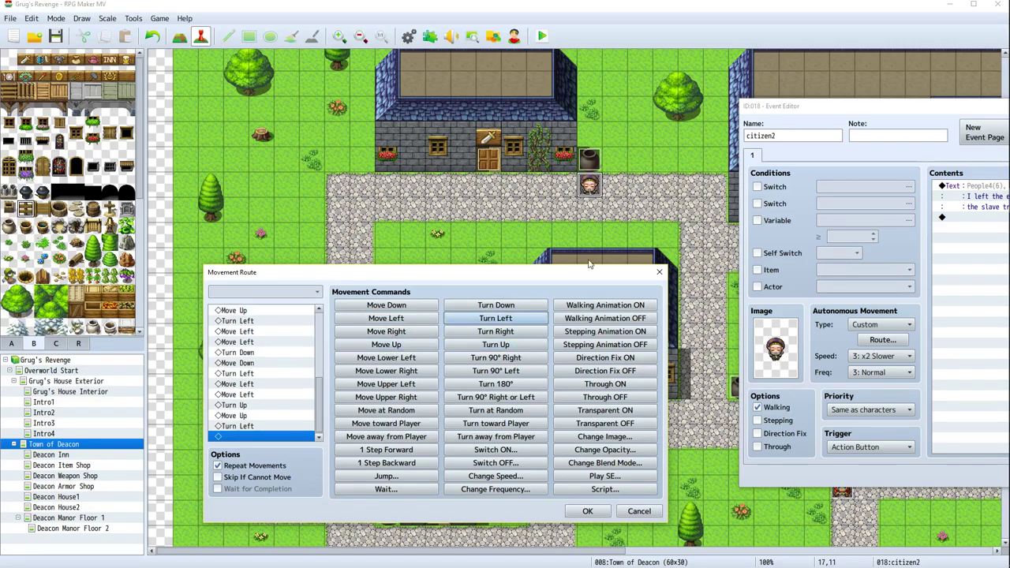
click(386, 317)
click(386, 318)
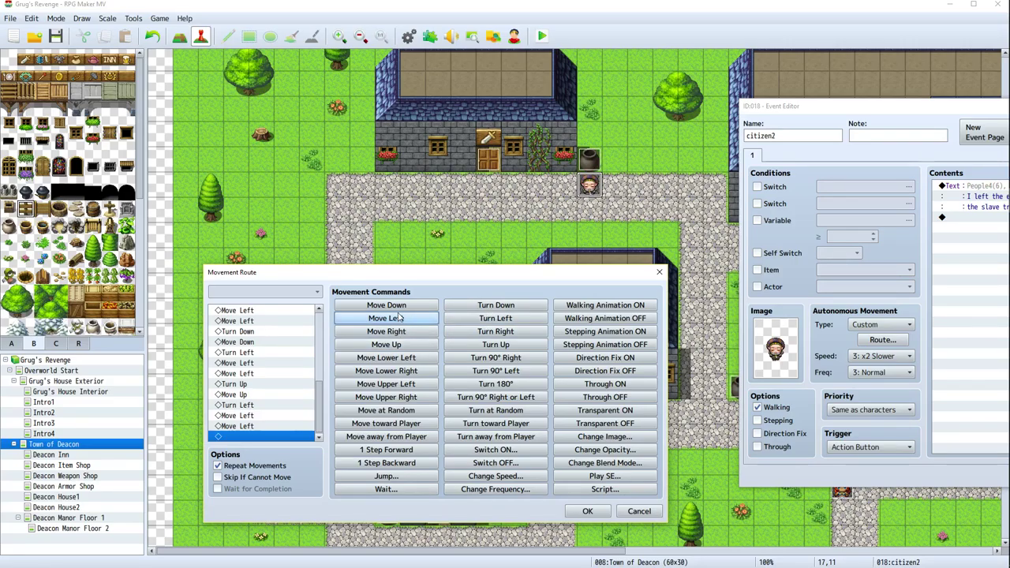
click(495, 305)
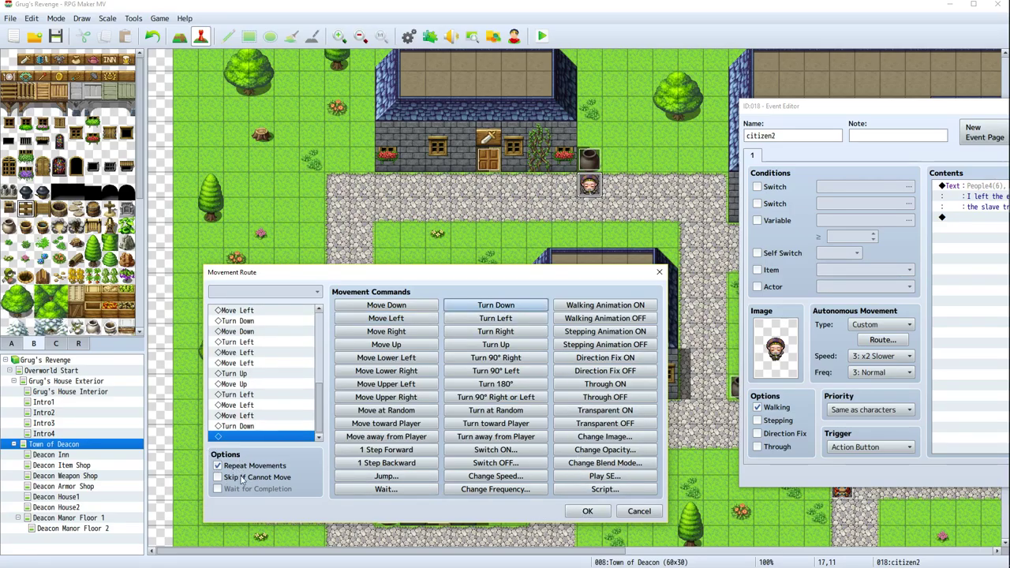
Confirm citizen2's new movement route and close its event settings
click(586, 513)
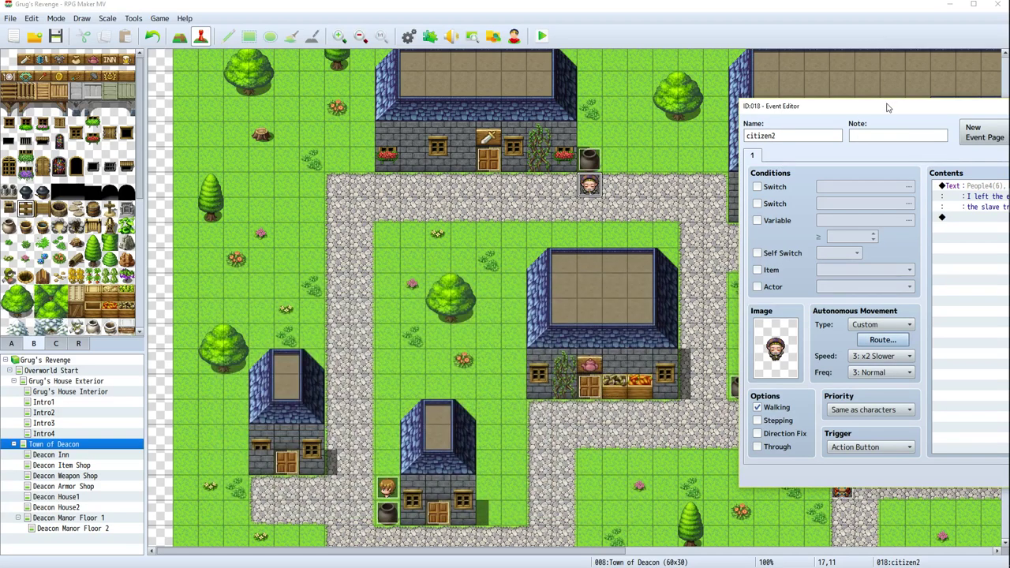
drag(887, 107, 358, 114)
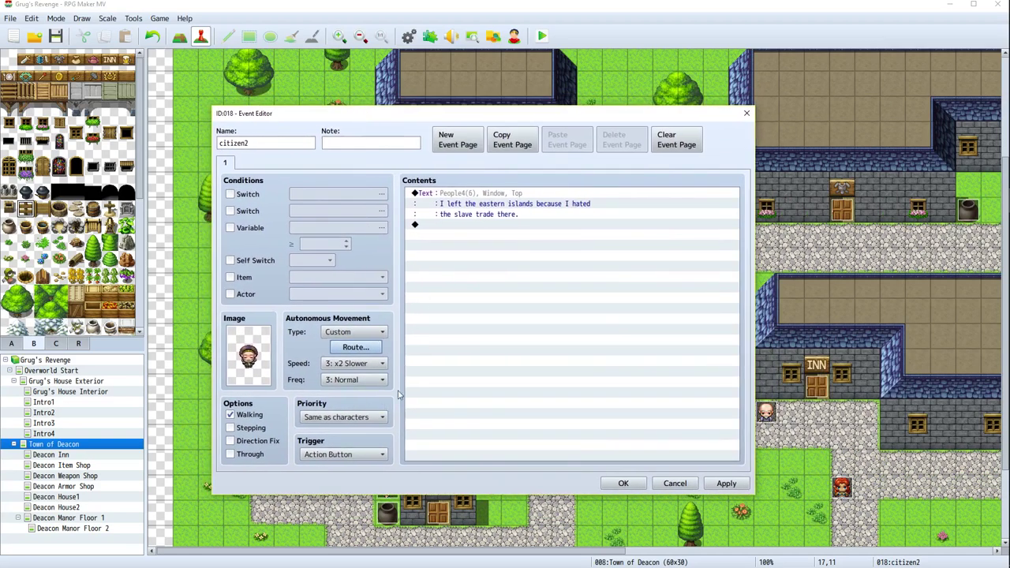
click(624, 483)
Set the player's starting position on grass tile 19,9 beside the top house and save
right_click(648, 149)
mouse_move(702, 249)
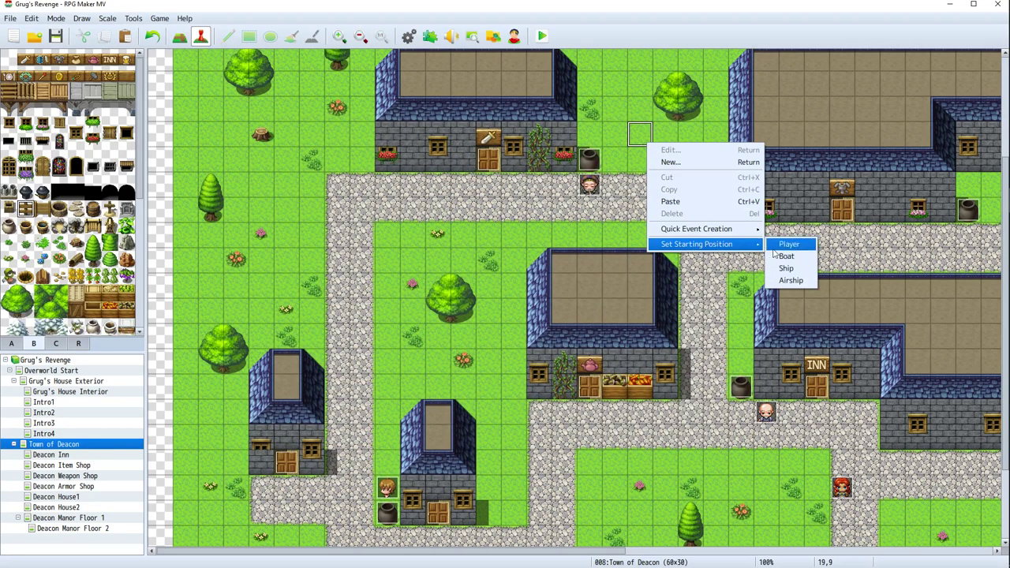
click(789, 245)
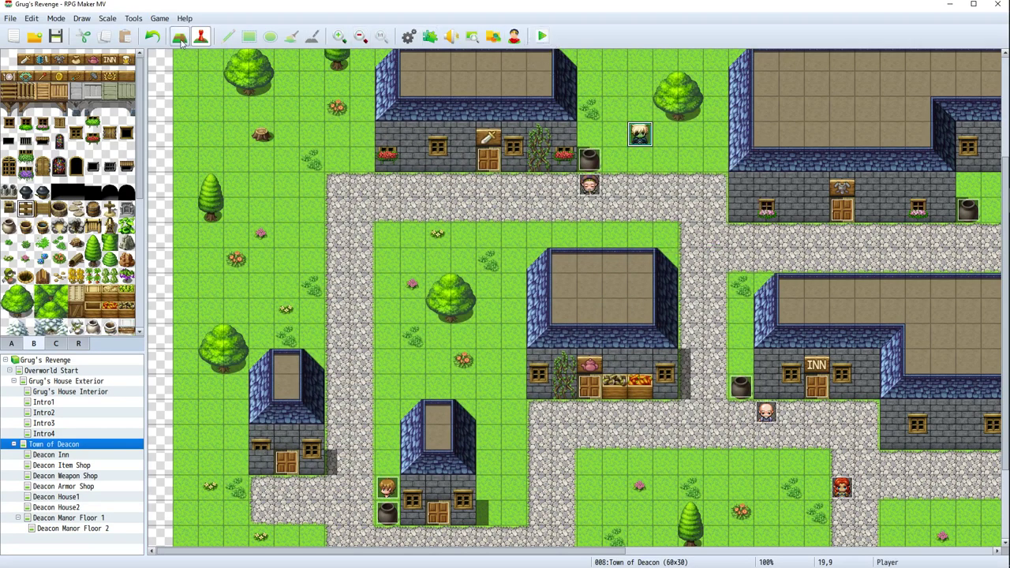
click(55, 36)
Playtest a new game and walk the player down onto the road to watch citizen2
click(542, 36)
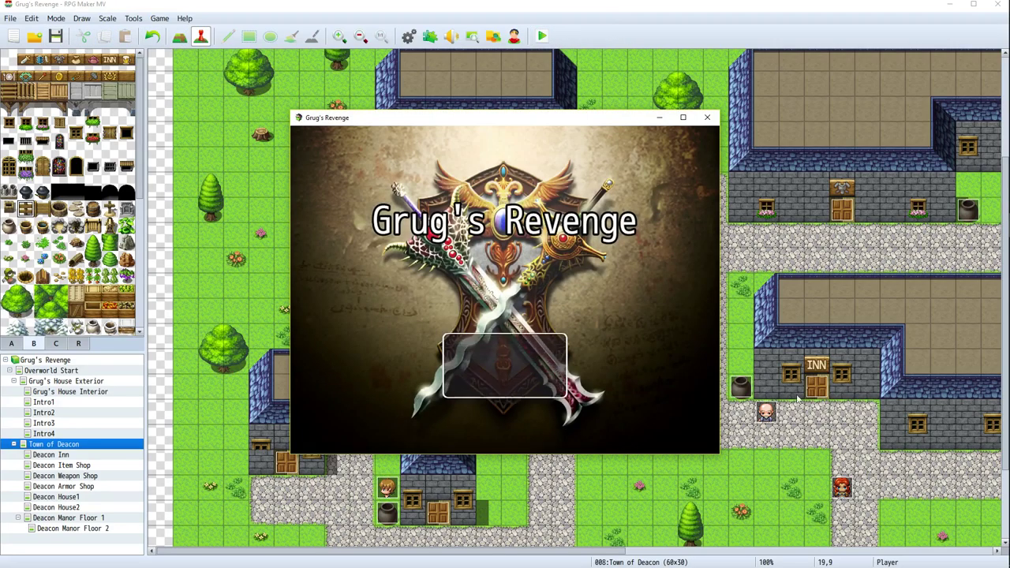
key(Return)
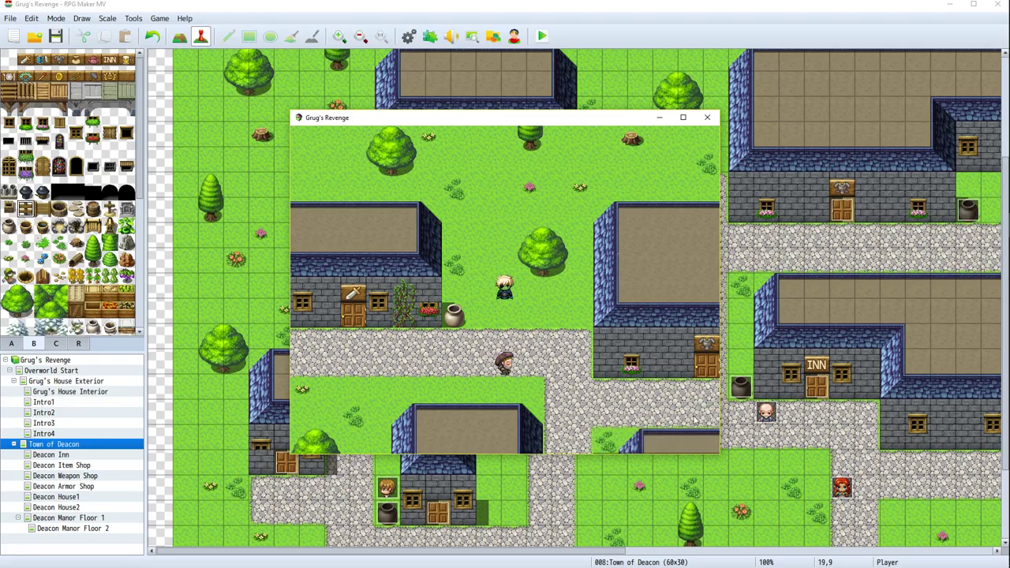
key(Down)
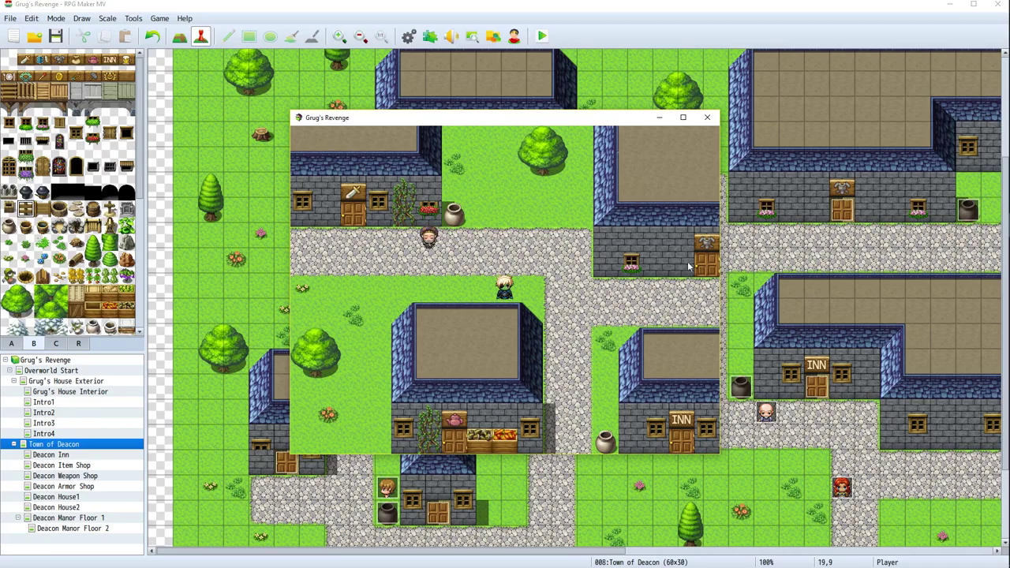
mouse_move(520, 123)
mouse_down()
mouse_move(579, 232)
mouse_move(574, 272)
mouse_move(521, 132)
mouse_up()
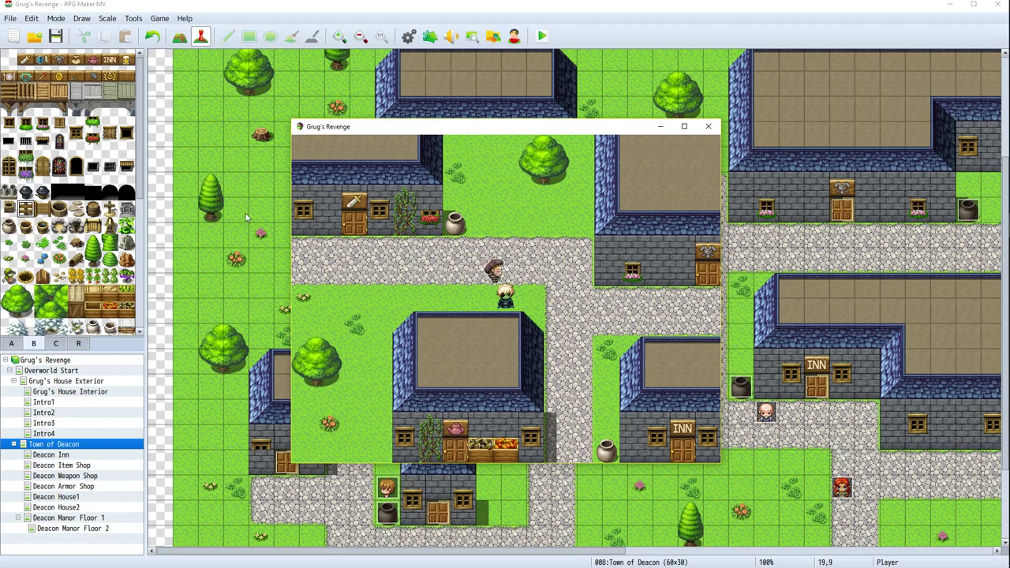
End the playtest and delete one Move Left step from citizen2's route, saving the event
key(alt+F4)
right_click(584, 185)
click(605, 192)
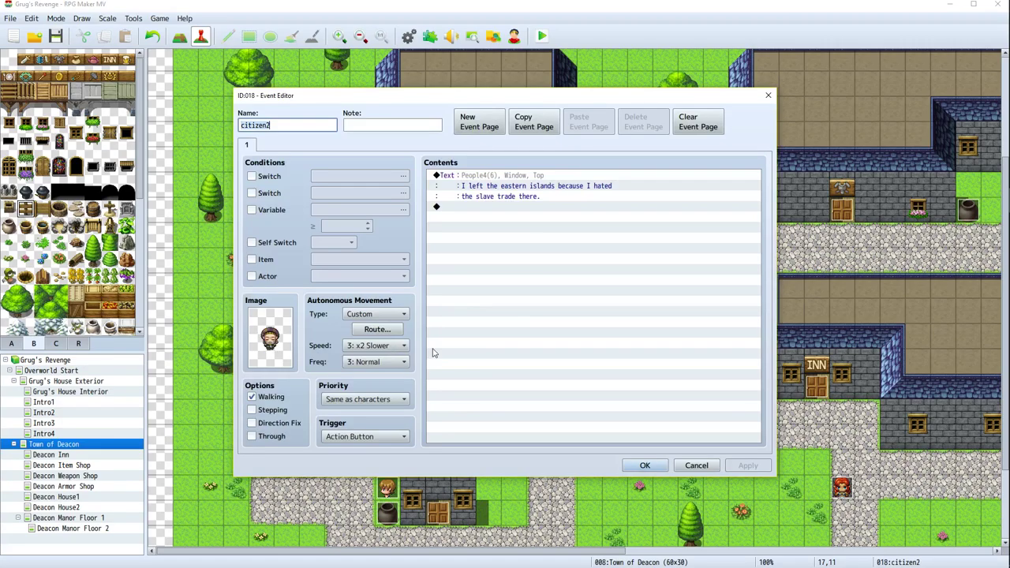
click(379, 332)
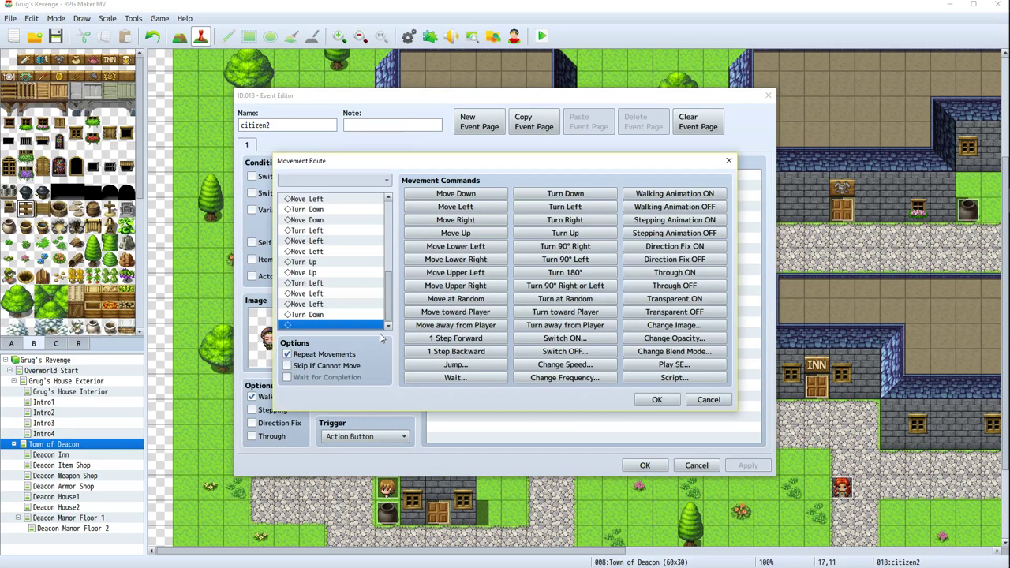
click(340, 306)
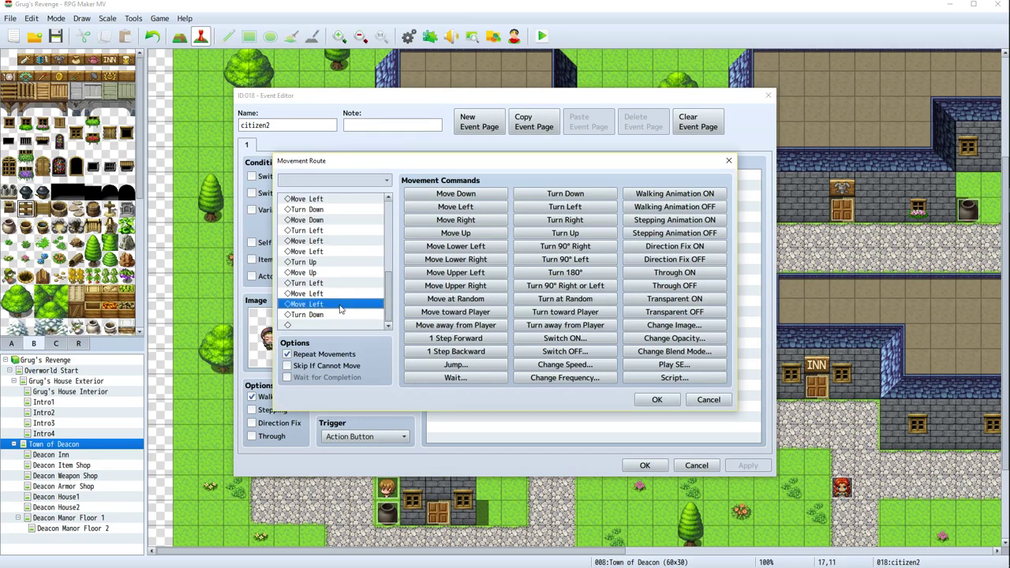
key(Delete)
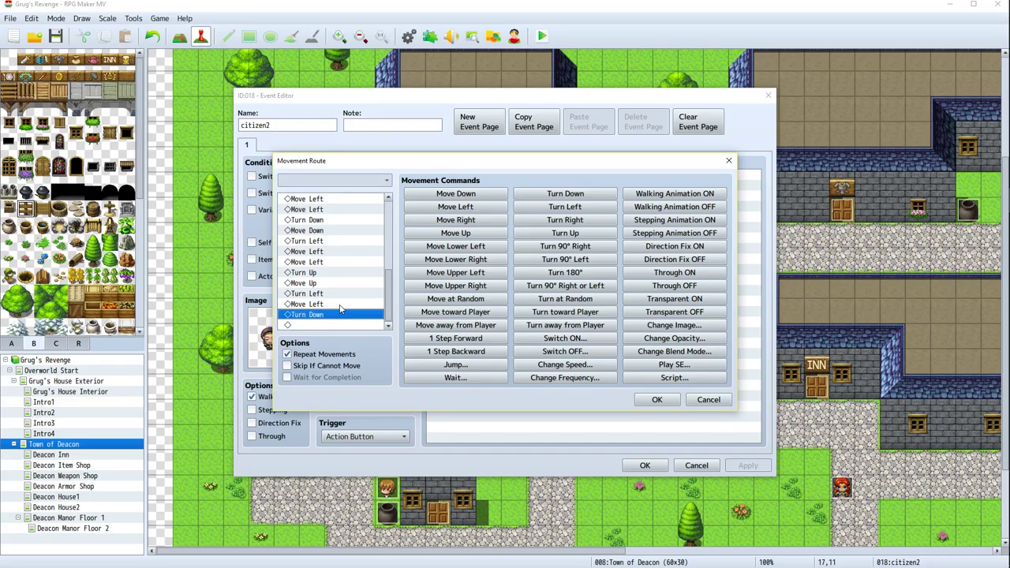
click(658, 400)
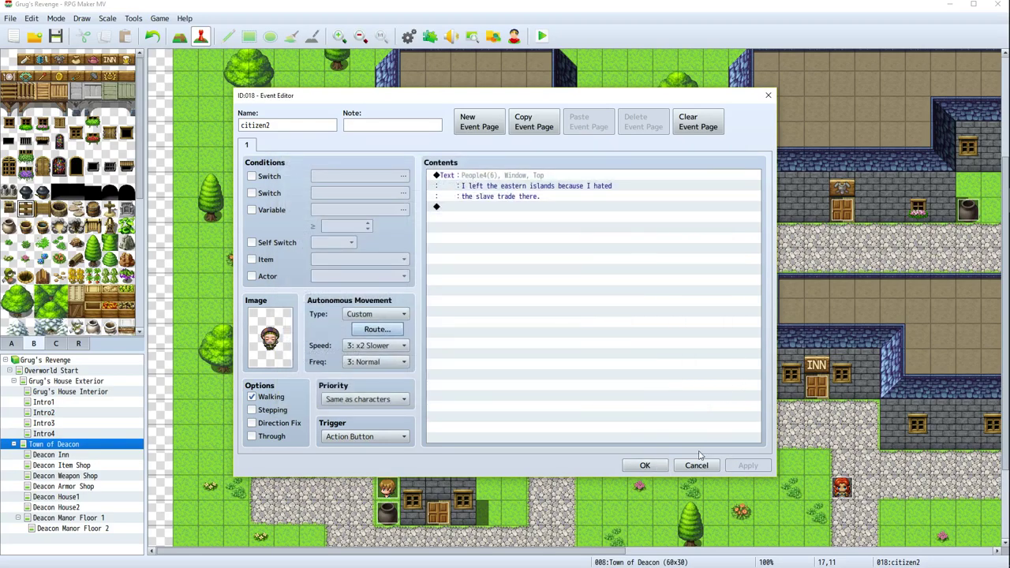
click(645, 466)
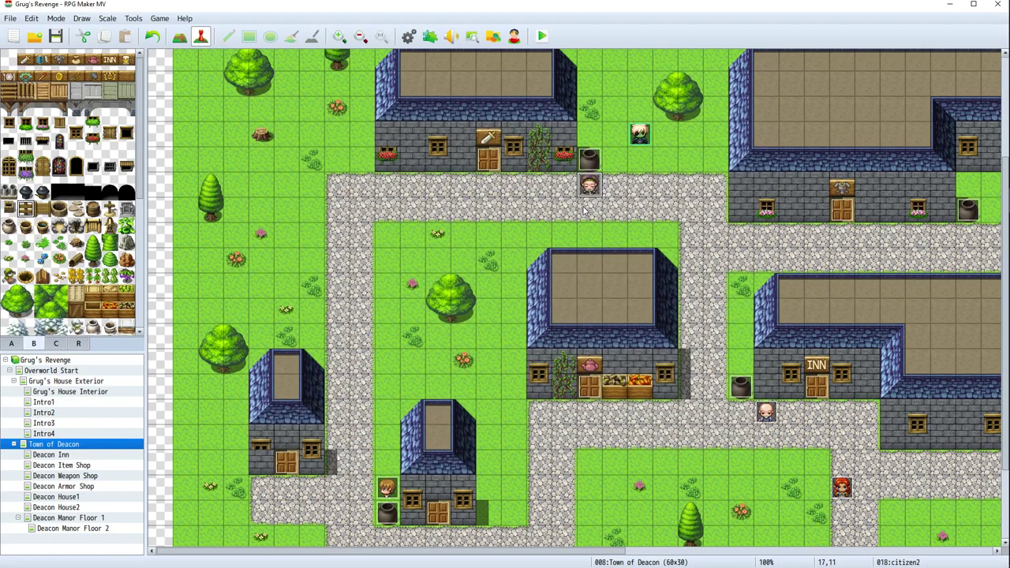
Playtest with Ctrl+R, walking the hero into a house and back along the street watching citizen2
key(ctrl+r)
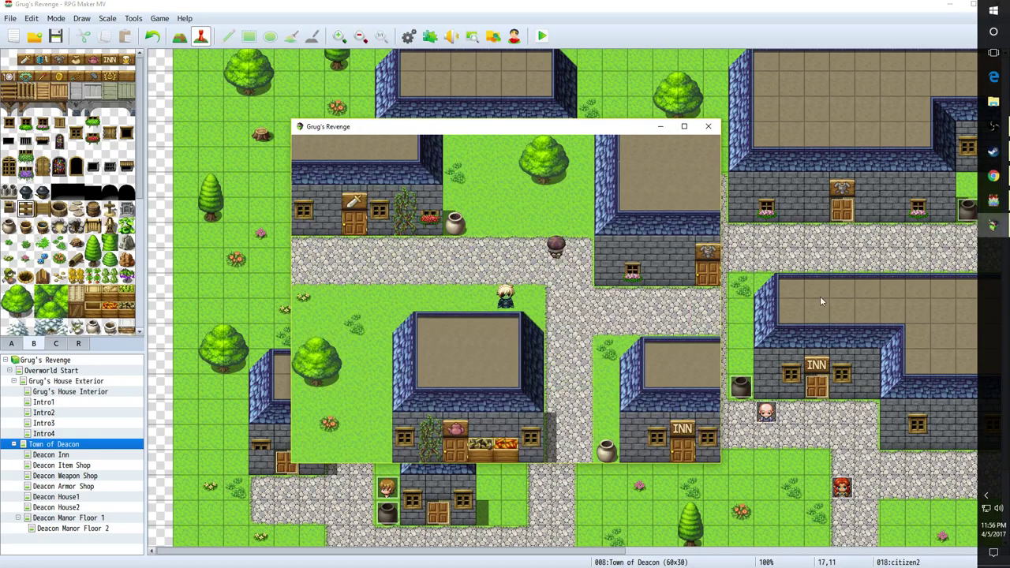
key(Left)
key(Up)
key(Left)
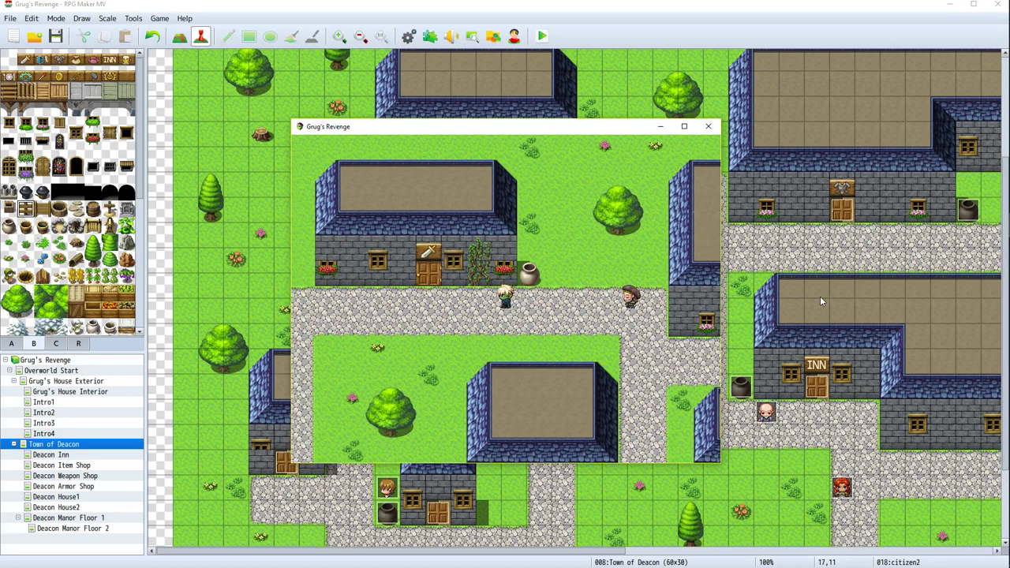
key(Up)
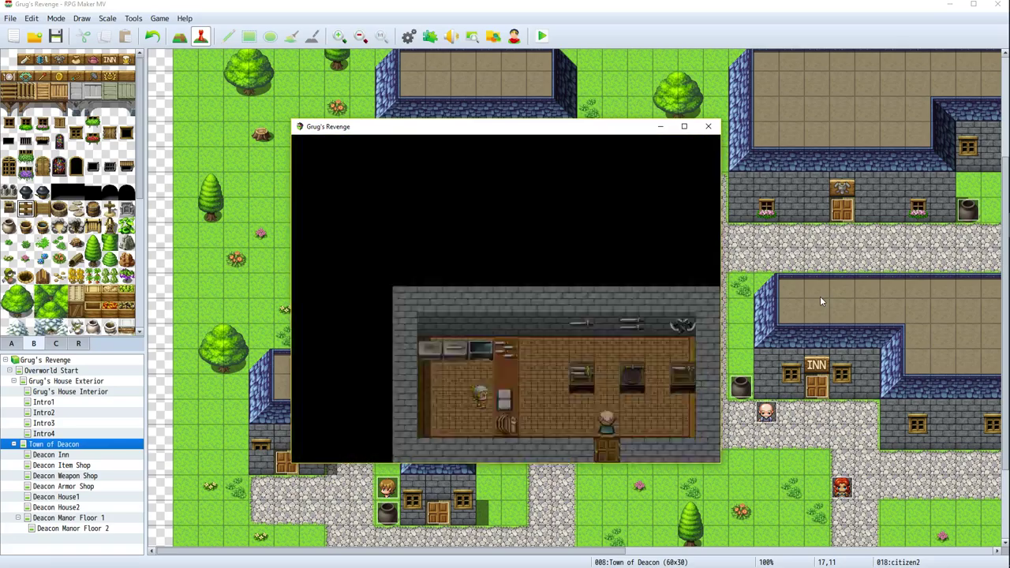
key(Down)
key(Down)
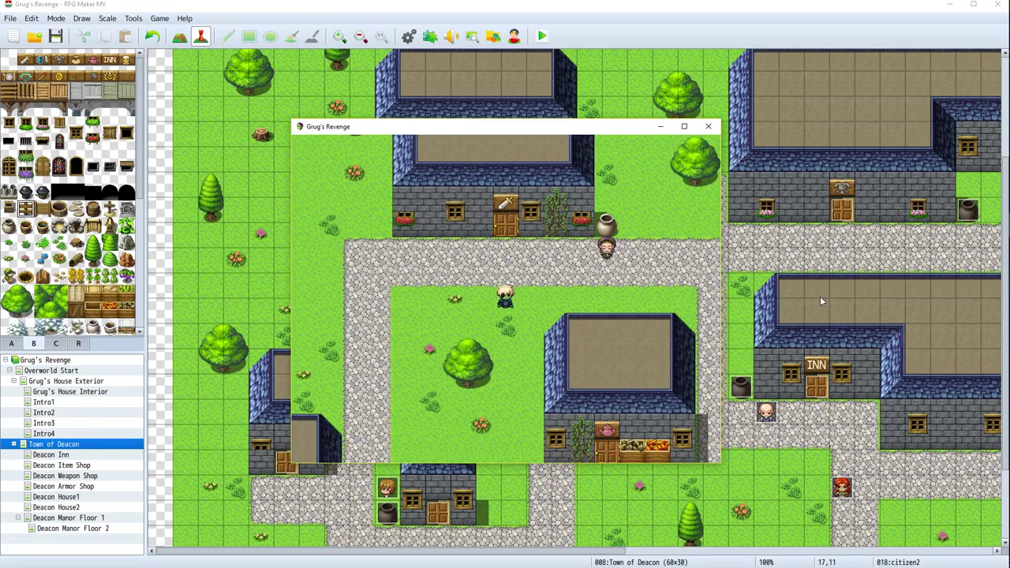
key(Right)
key(Right)
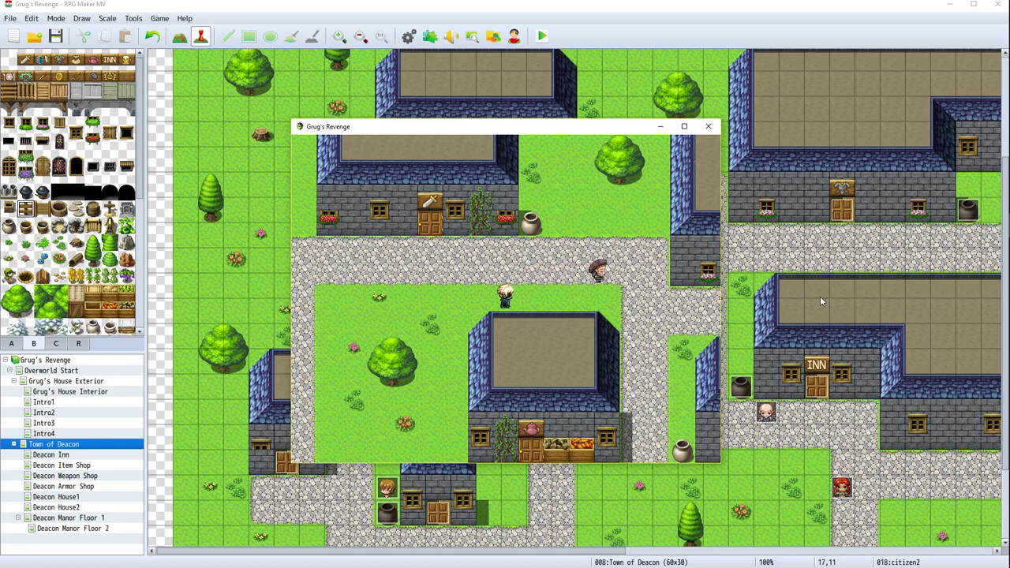
key(Right)
key(Left)
key(Right)
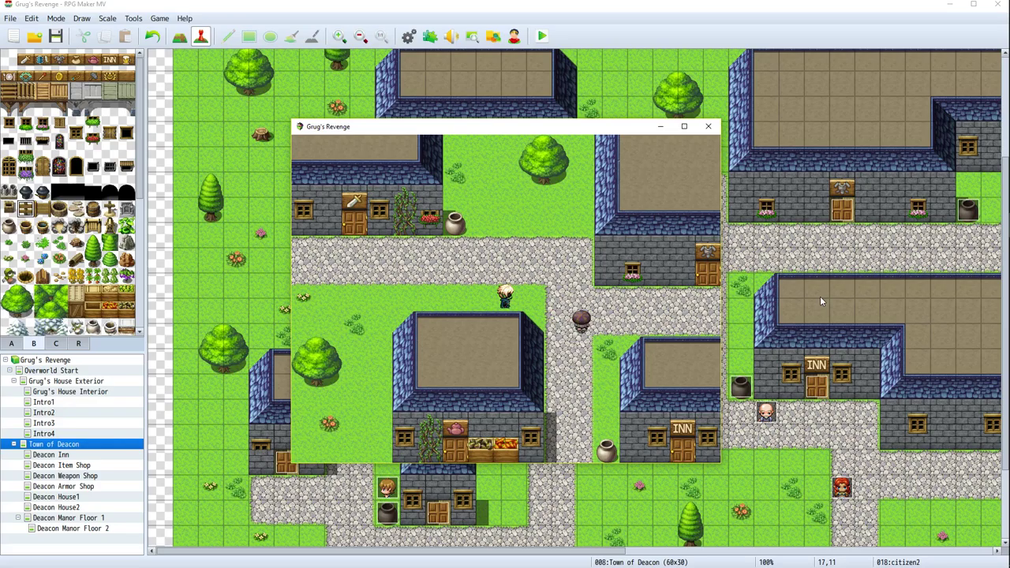
key(Left)
key(Left)
key(Left)
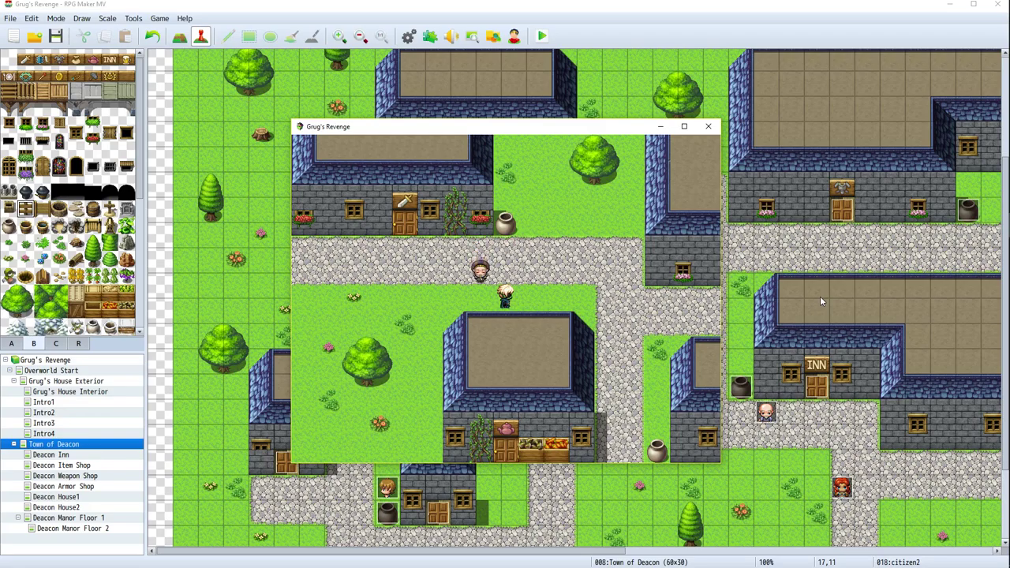
Close the playtest, review citizen2's movement route list and keep the event unchanged
click(707, 126)
right_click(590, 186)
click(607, 191)
click(375, 330)
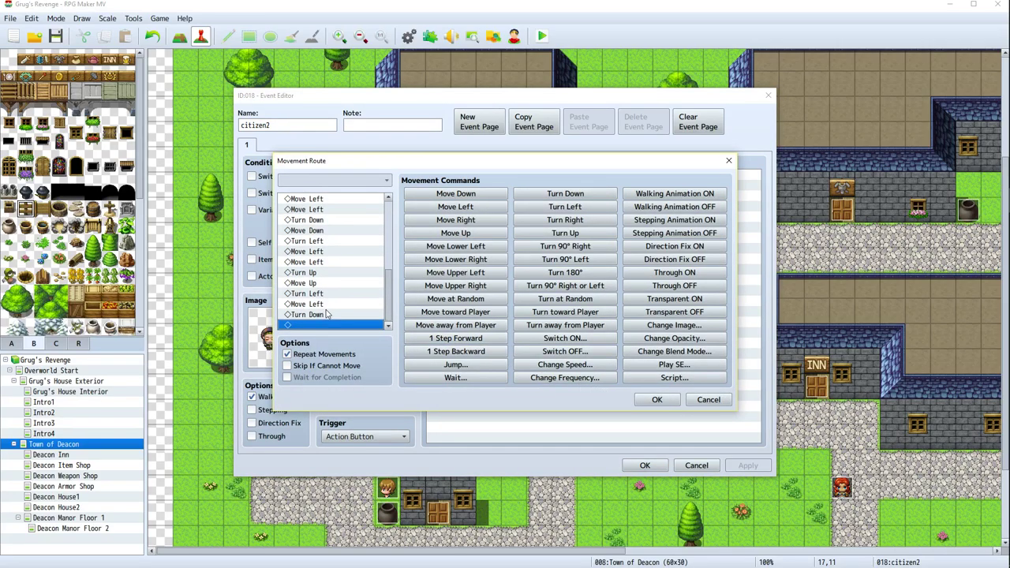
scroll(340, 295, up, 3)
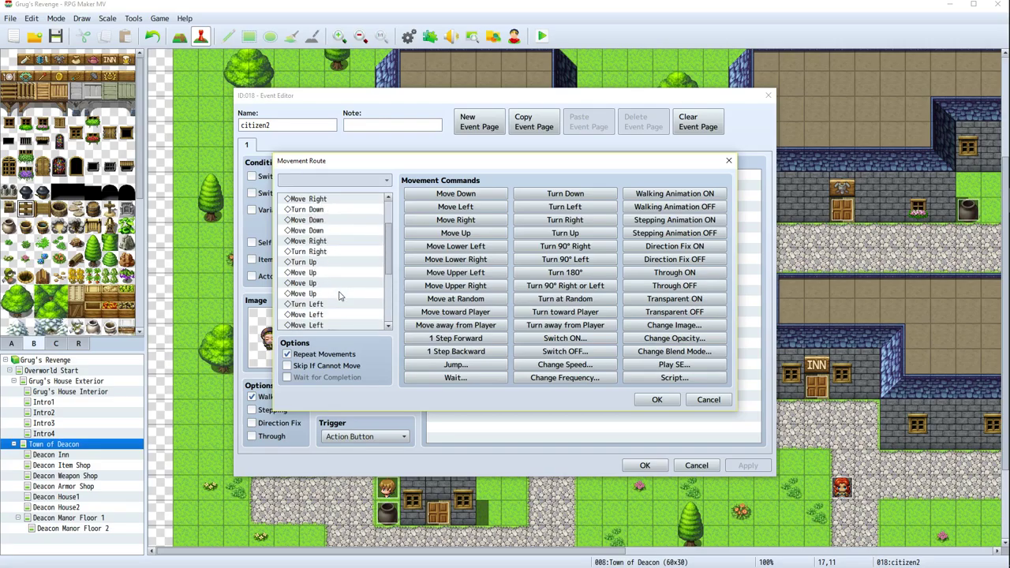
scroll(340, 295, down, 5)
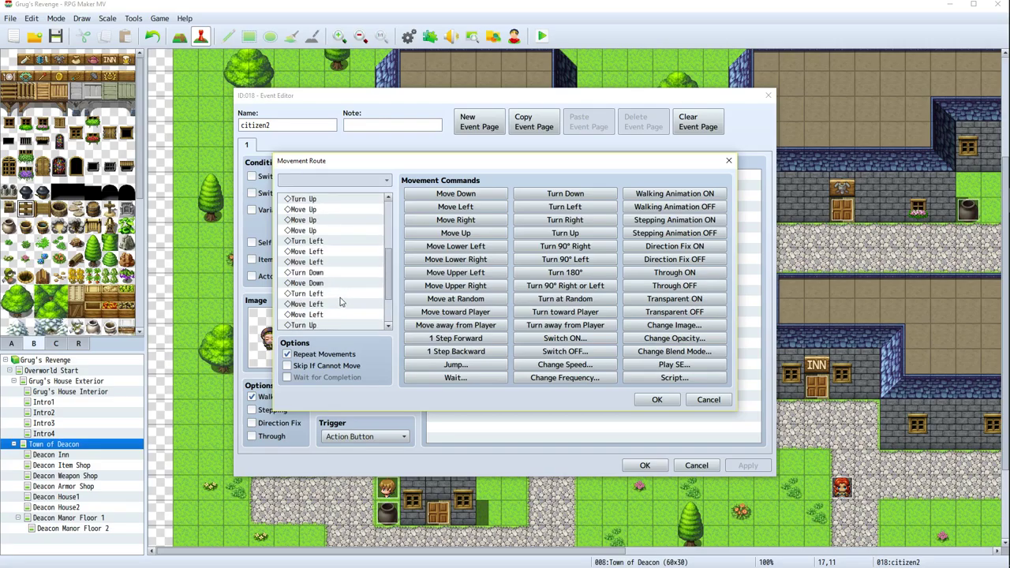
click(657, 400)
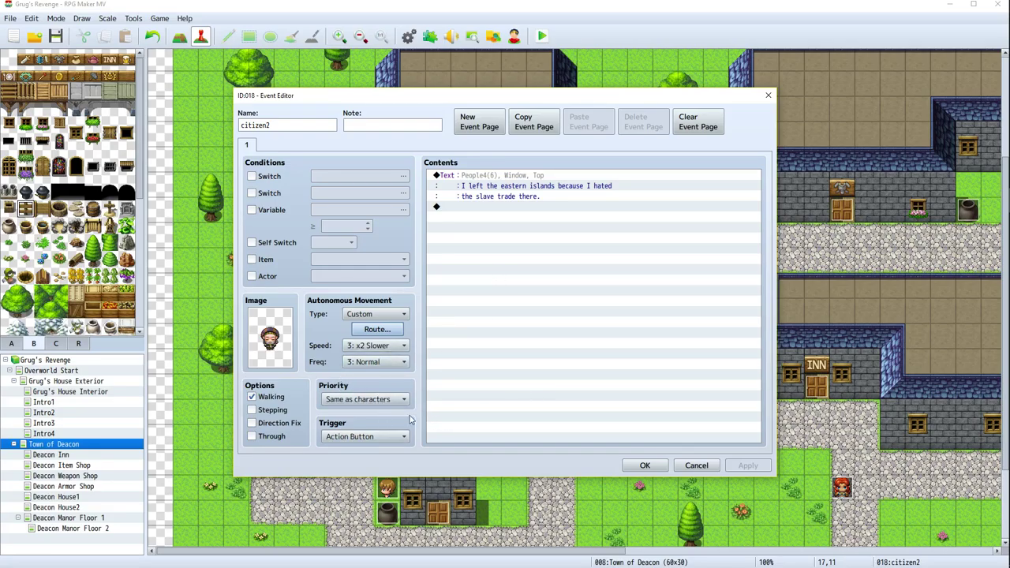
drag(565, 101, 542, 166)
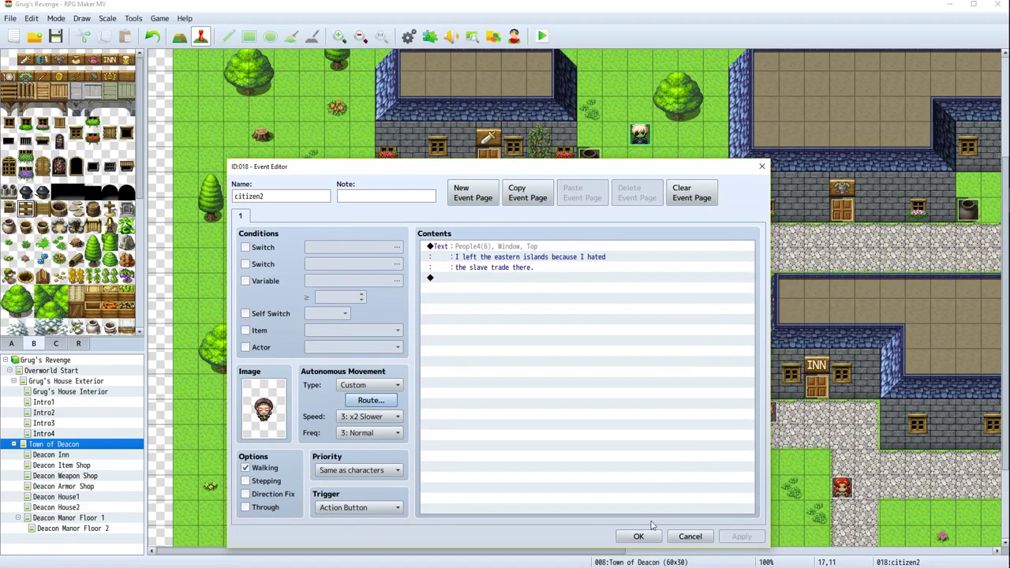
click(628, 536)
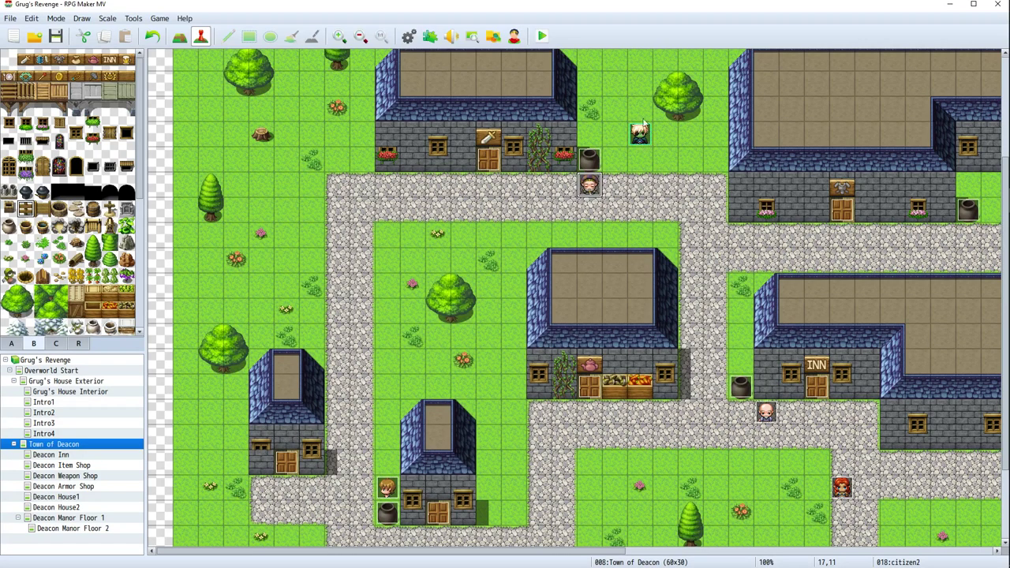
Look around the Town of Deacon map, then open the Deacon Manor Floor 1 map
scroll(681, 261, down, 2)
scroll(624, 251, up, 2)
scroll(695, 318, down, 2)
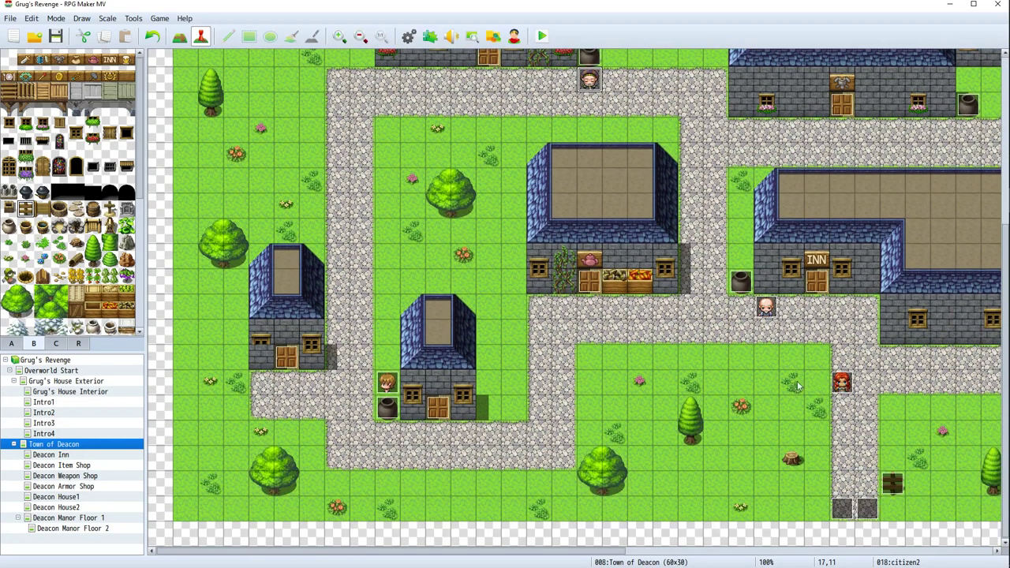
scroll(675, 543, right, 2)
scroll(675, 542, right, 2)
scroll(671, 528, left, 4)
scroll(661, 509, right, 2)
scroll(661, 509, right, 1)
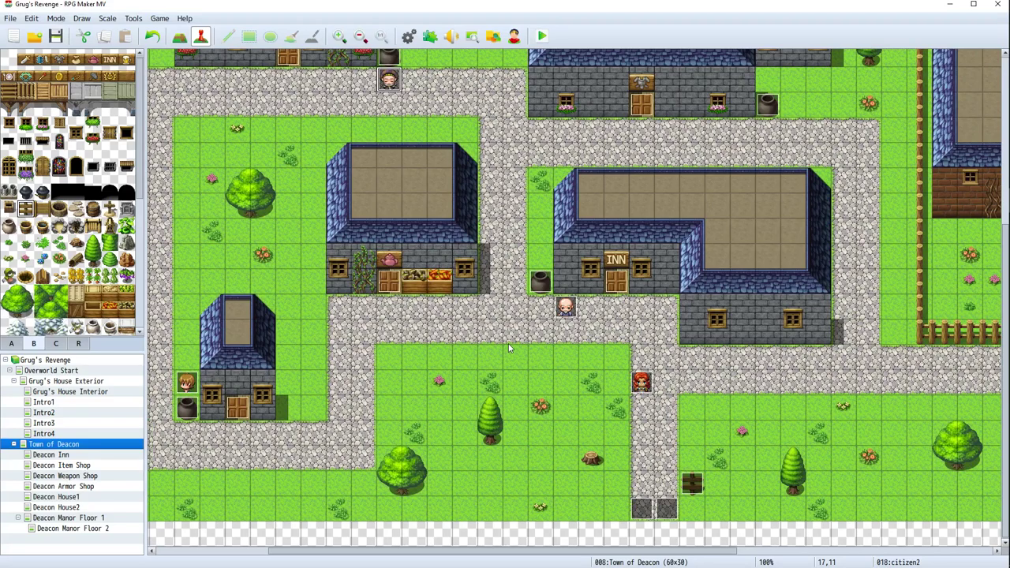
key(alt+Tab)
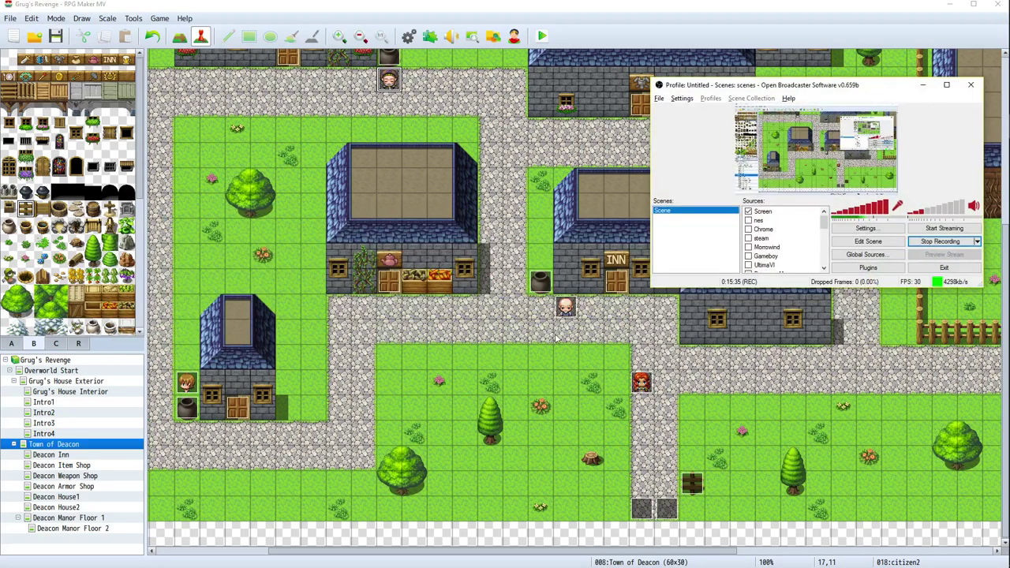
key(alt+Tab)
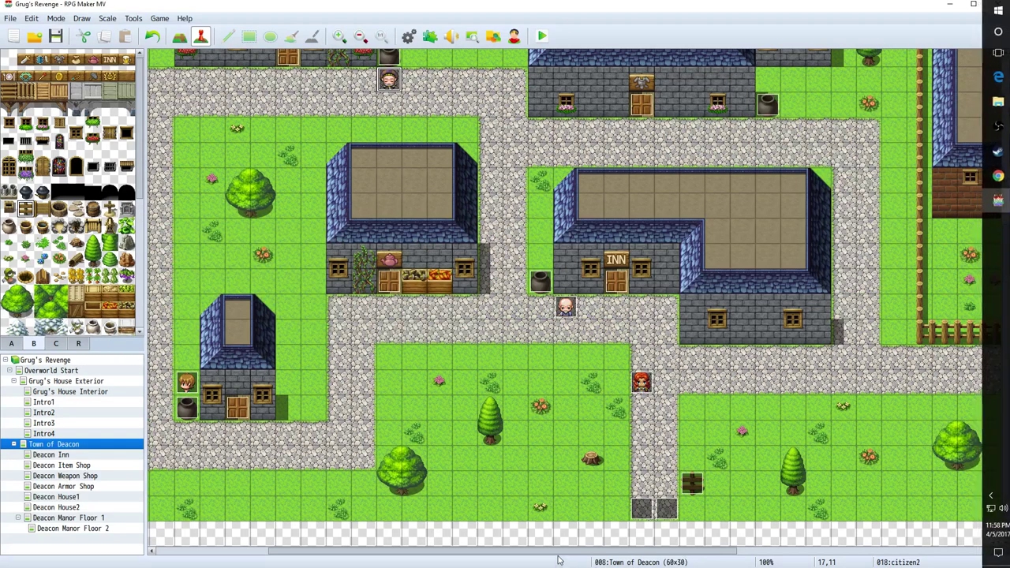
drag(560, 551, 820, 552)
scroll(618, 403, up, 1)
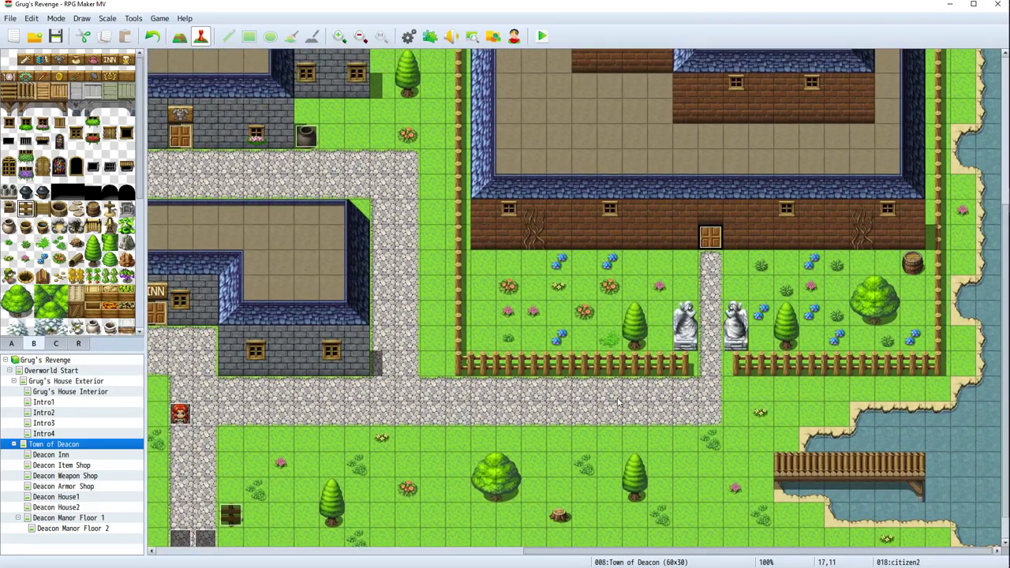
scroll(618, 403, up, 4)
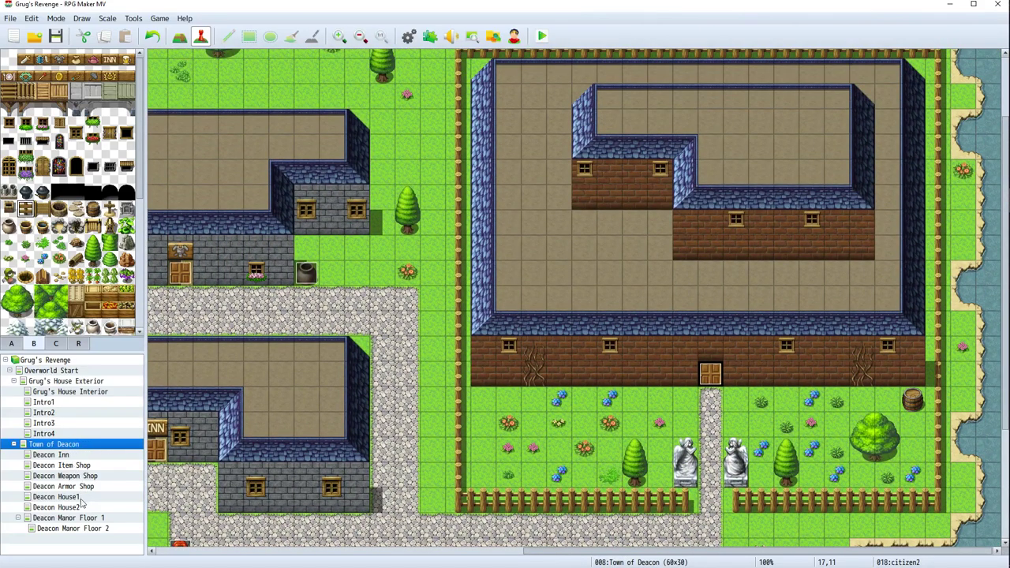
click(75, 520)
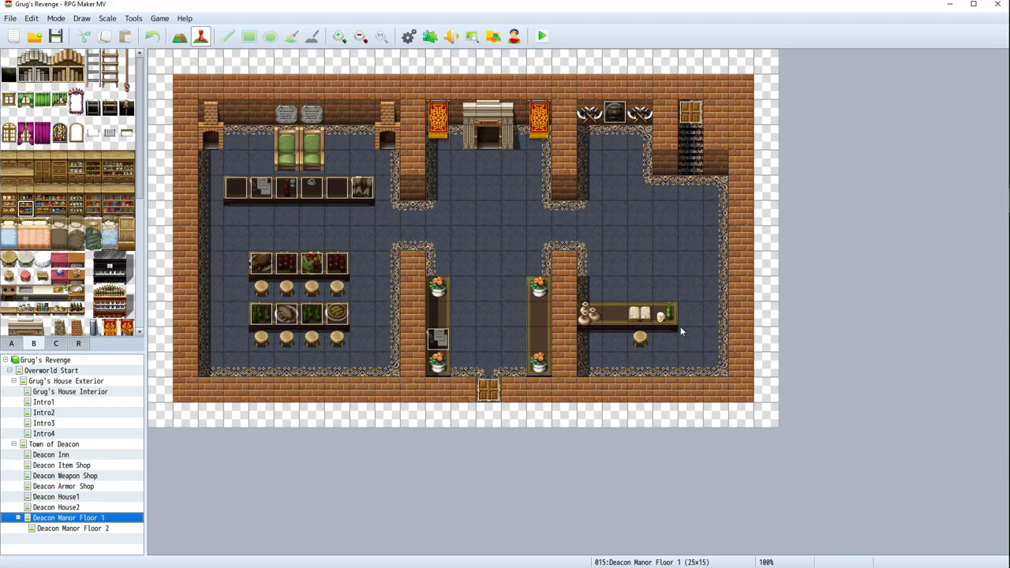
Create a new event on the stool tile and name it Lord
right_click(644, 344)
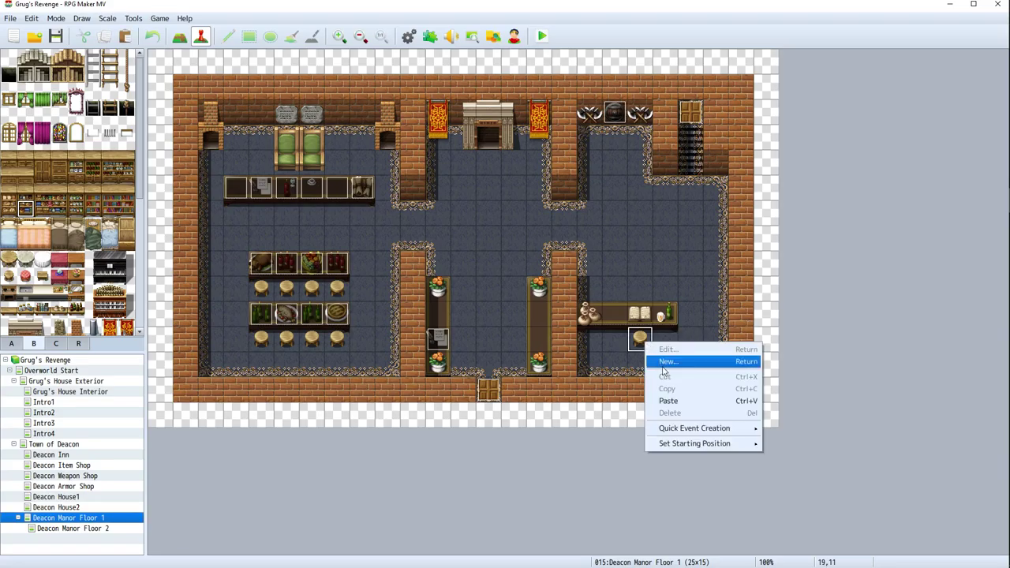
click(668, 362)
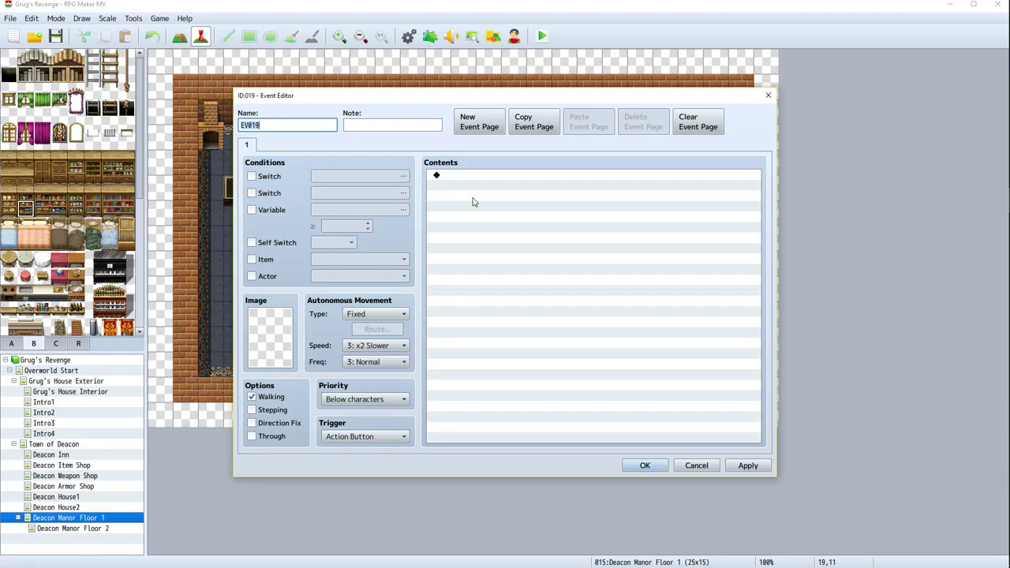
text(Lord)
Browse the People1, 2000_Actor1, 2000_Actor2, Actor1 and 2000_Damage1 sprite sheets for its image
double_click(269, 338)
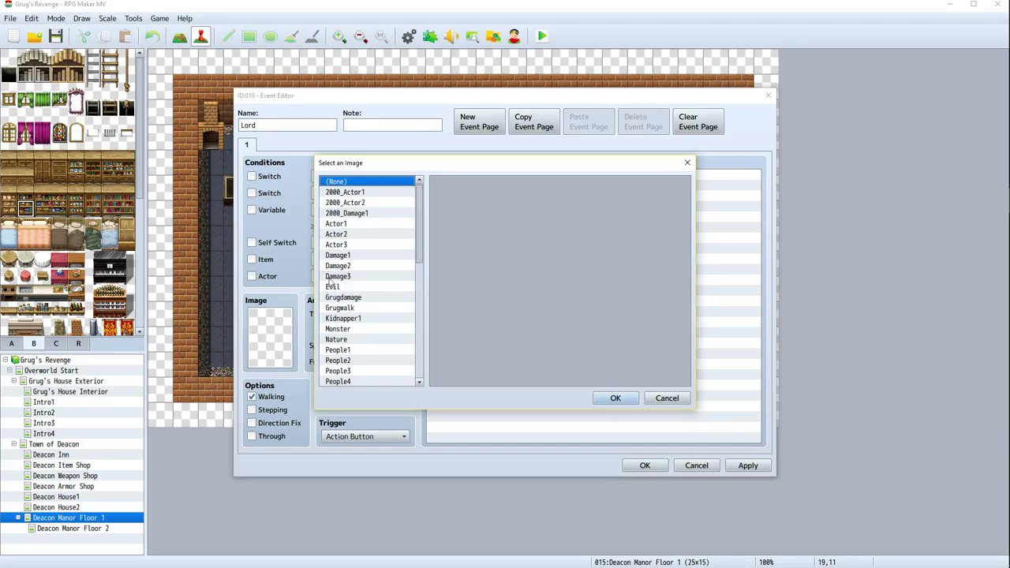
scroll(363, 251, down, 3)
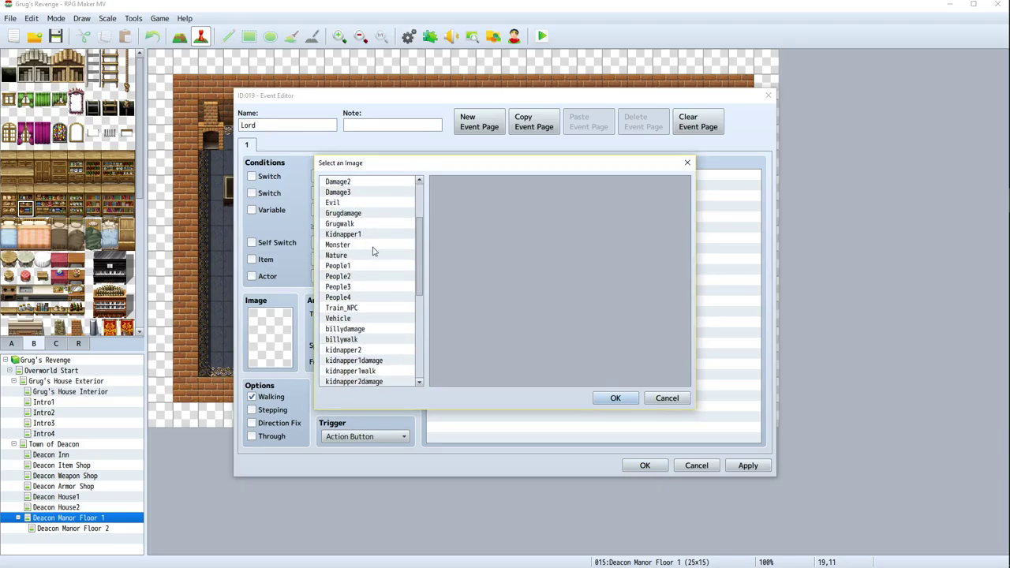
click(352, 279)
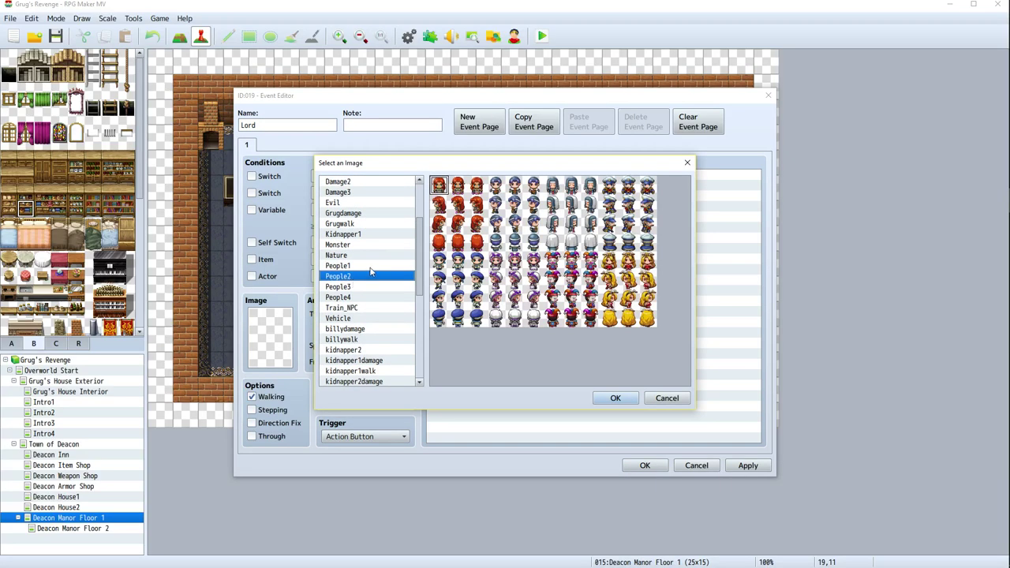
click(370, 267)
scroll(362, 261, up, 3)
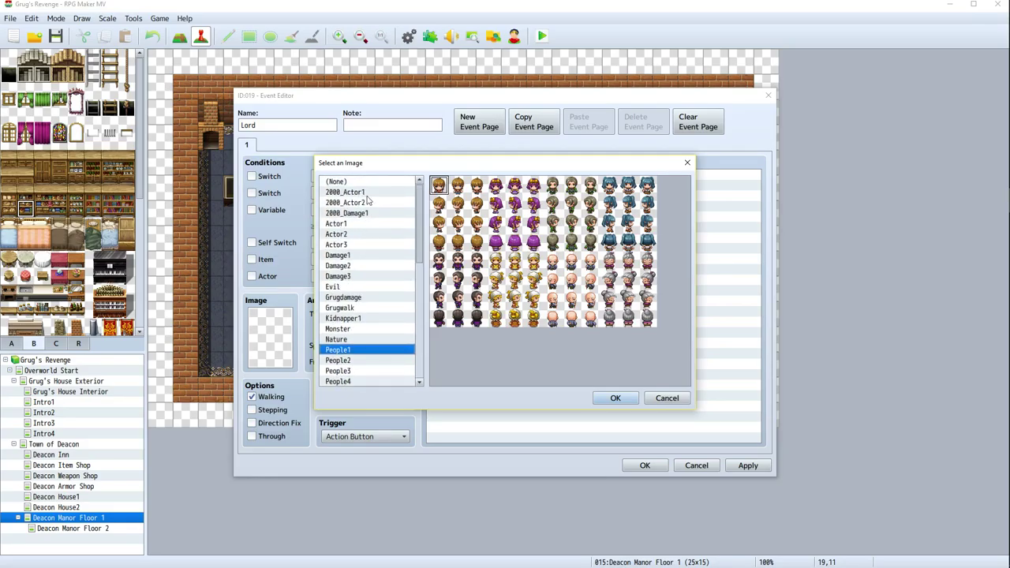
click(366, 192)
click(362, 202)
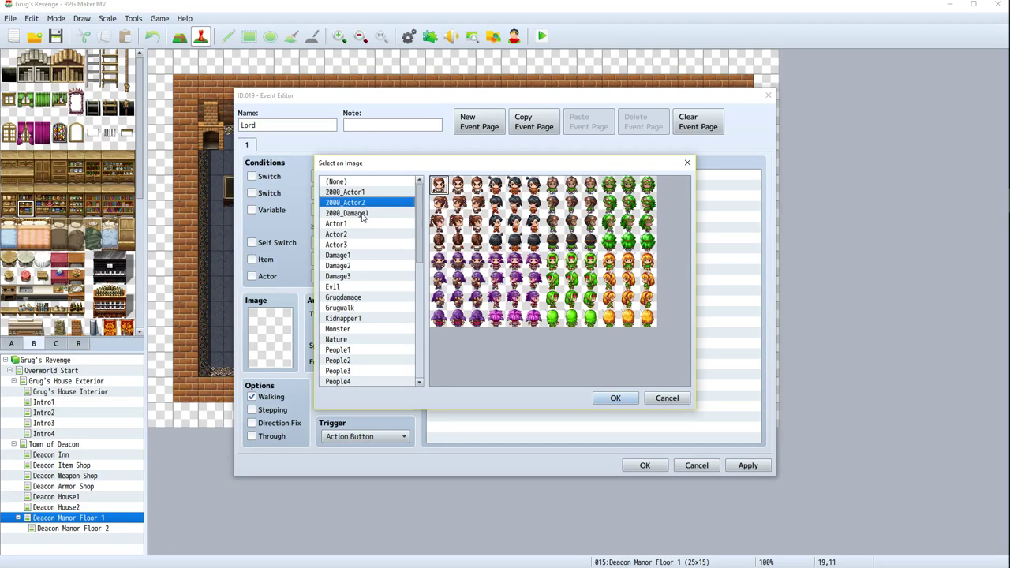
click(362, 223)
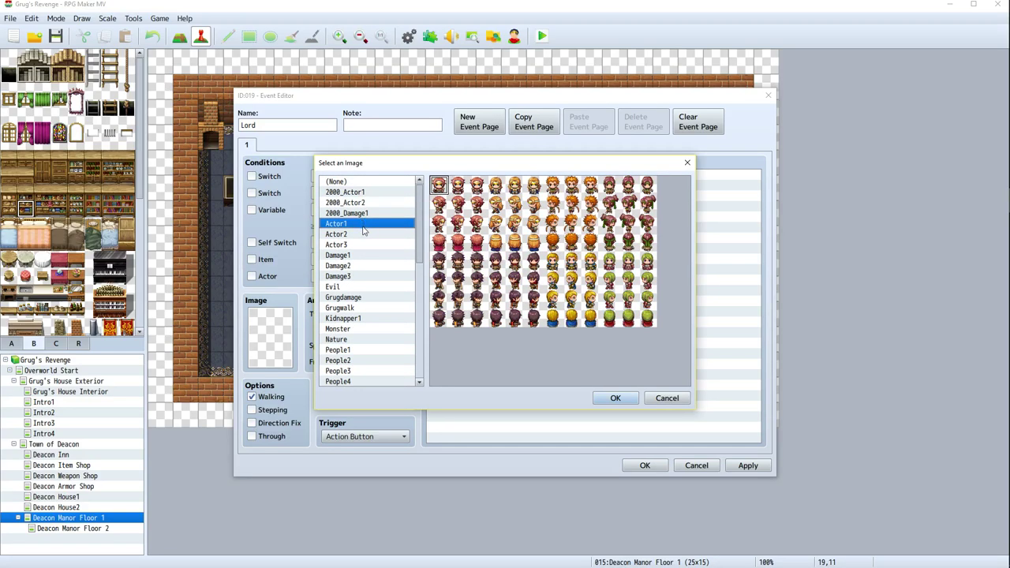
click(365, 213)
click(363, 202)
Compare the Actor1, Actor2, Damage1 and Actor3 sheets, then cancel without choosing a sprite
click(363, 182)
click(362, 192)
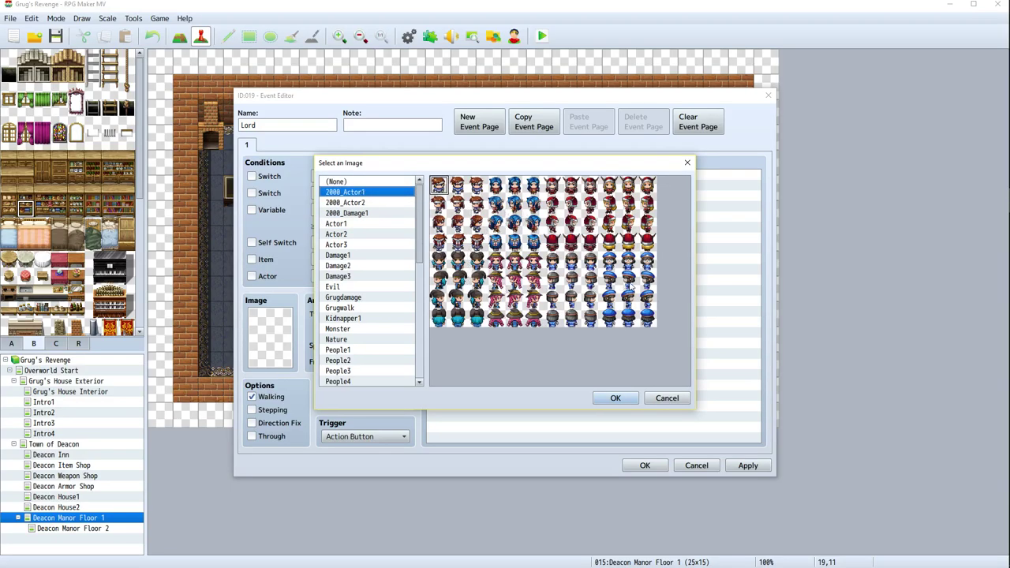
click(361, 224)
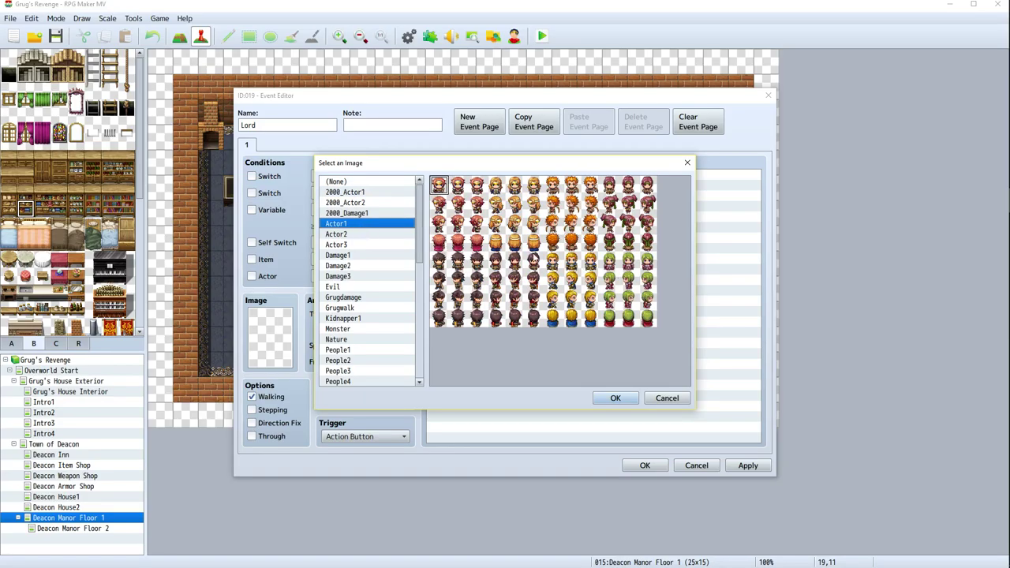
click(384, 239)
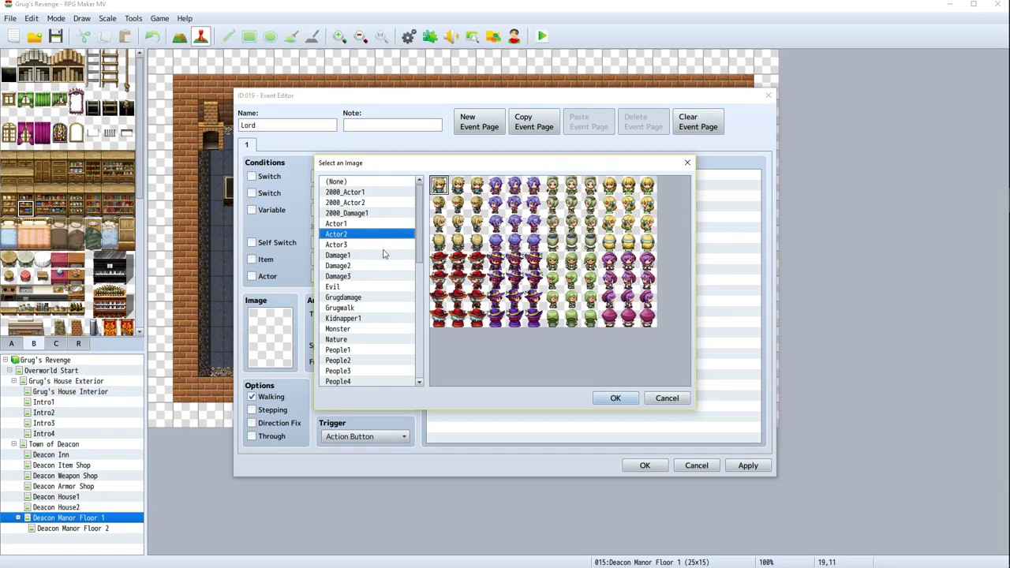
click(384, 255)
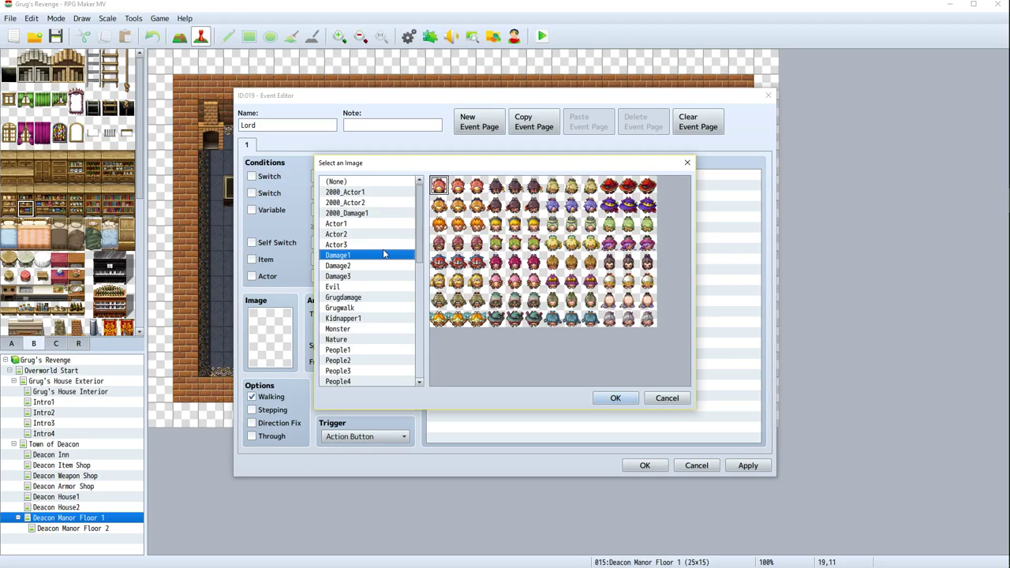
click(380, 235)
click(386, 246)
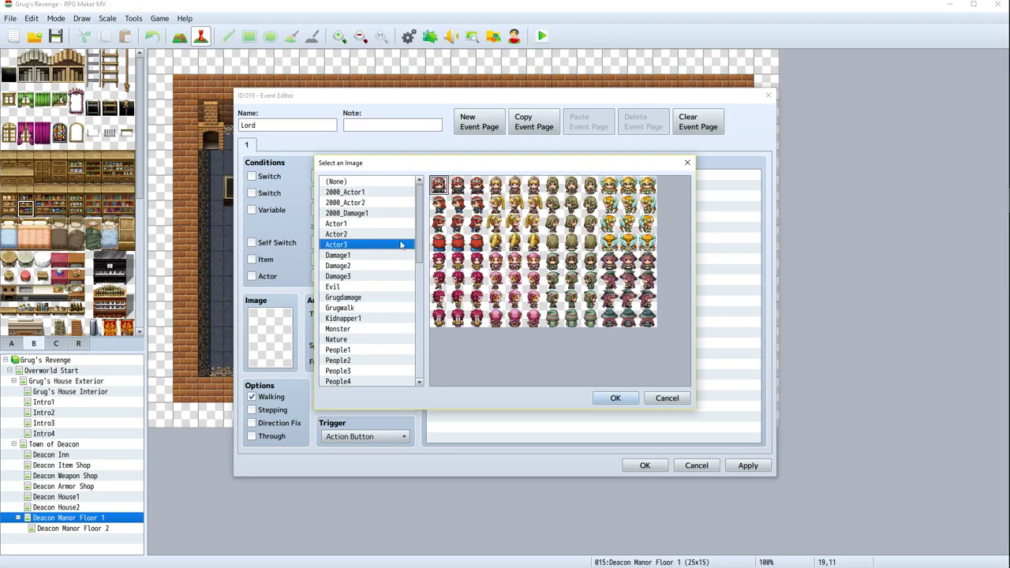
click(366, 235)
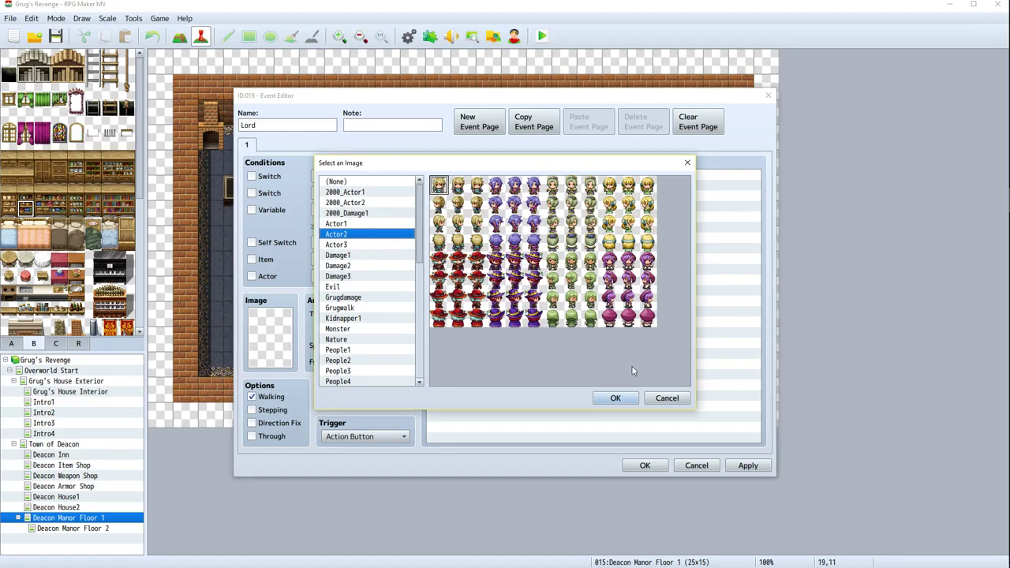
click(666, 397)
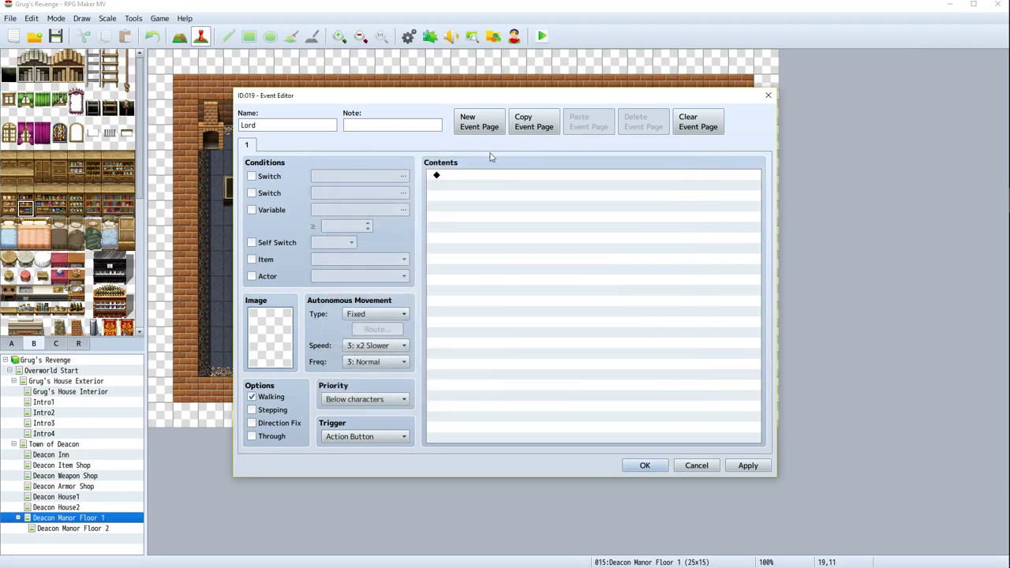
Start a Show Text message for Lord, preview the Actor2 face set, then discard it
double_click(489, 179)
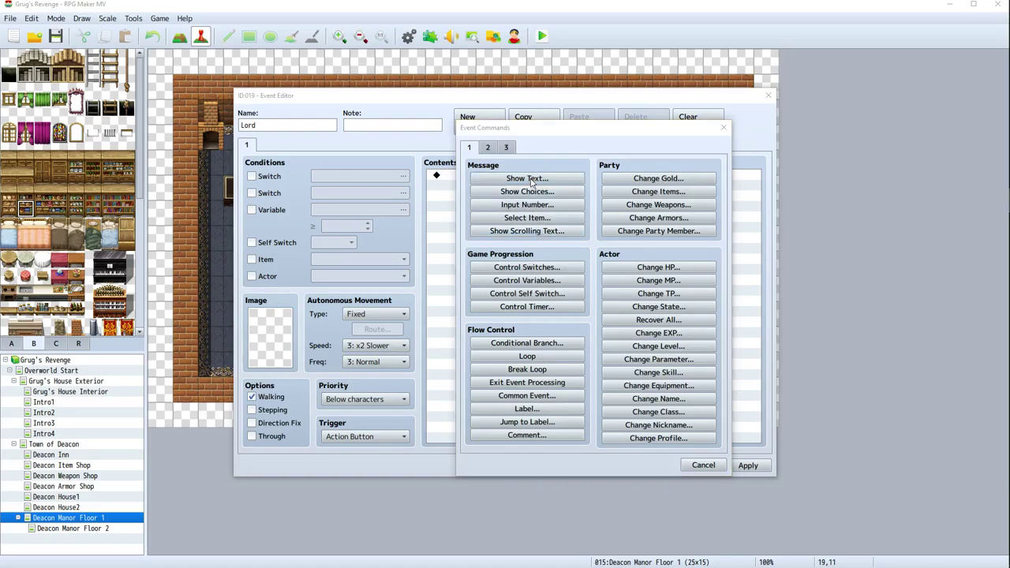
click(530, 180)
double_click(458, 297)
scroll(454, 325, down, 5)
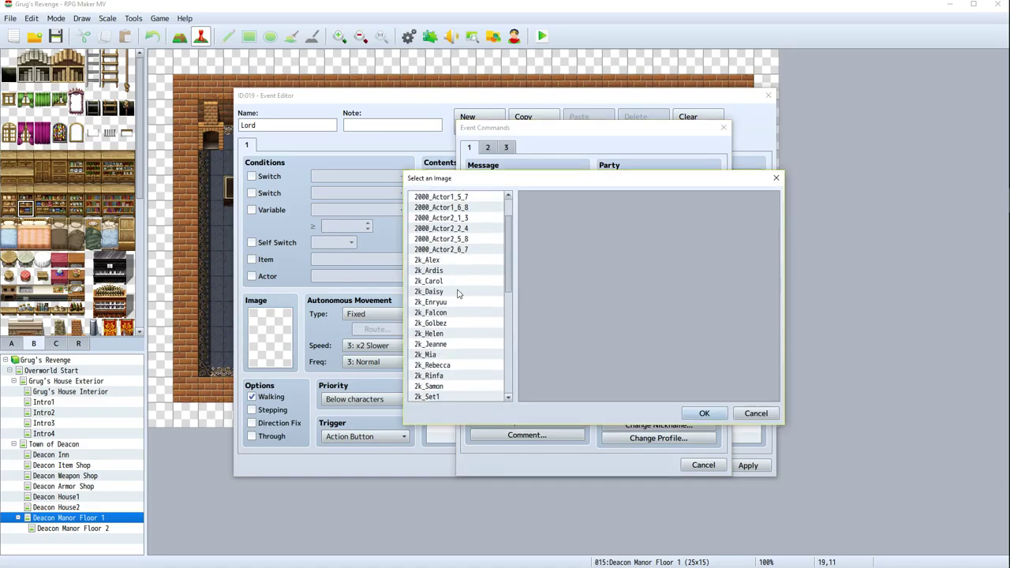
click(446, 314)
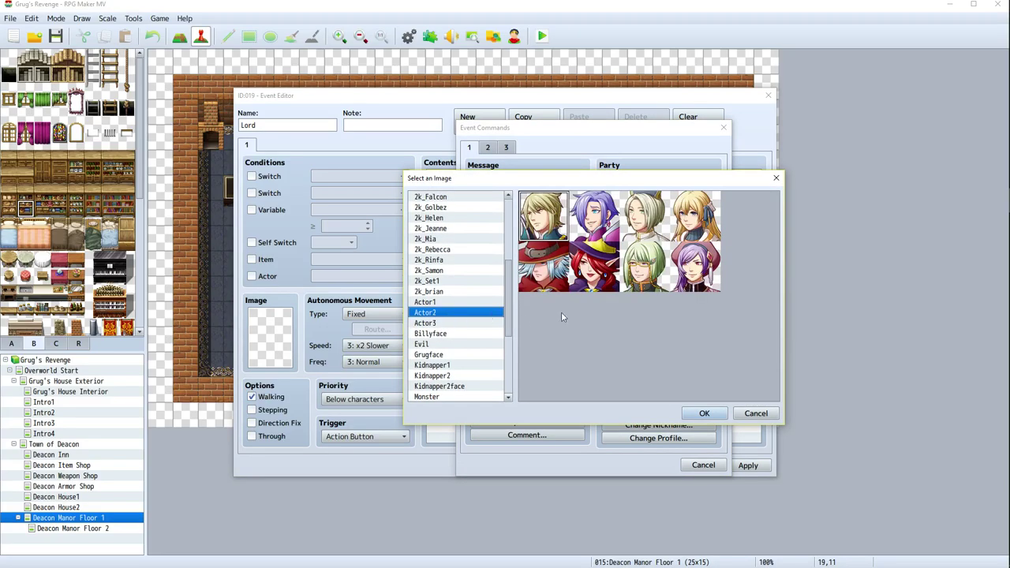
click(756, 413)
click(716, 355)
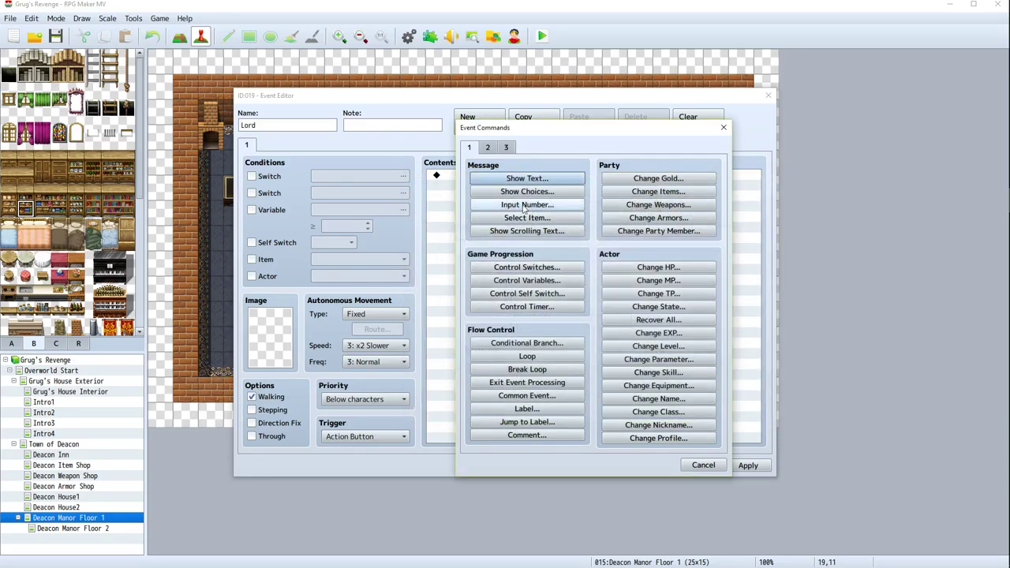
click(703, 465)
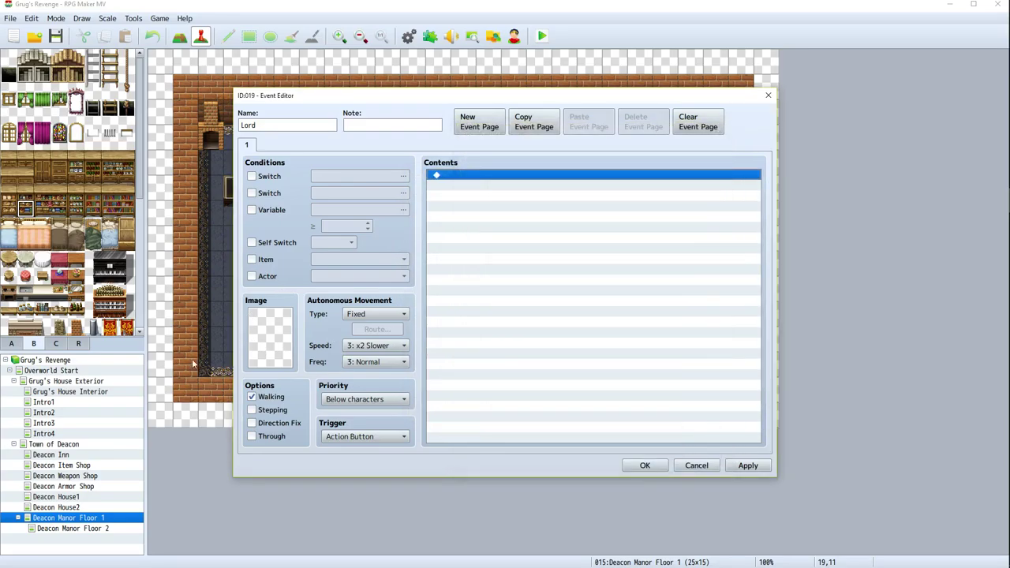
Set the Lord event's image to the first Actor2 sprite and save the event
double_click(280, 335)
click(376, 234)
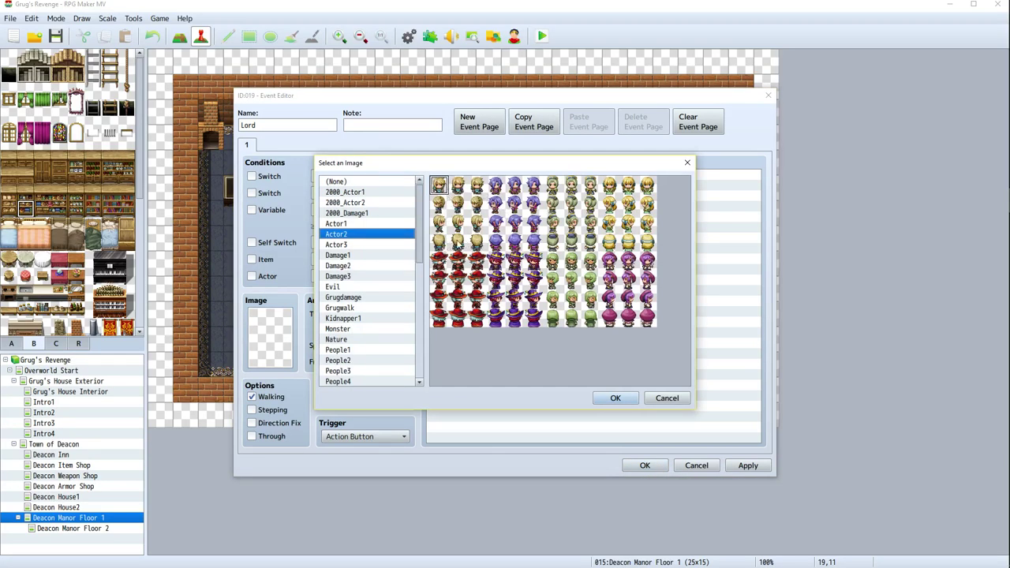
double_click(439, 186)
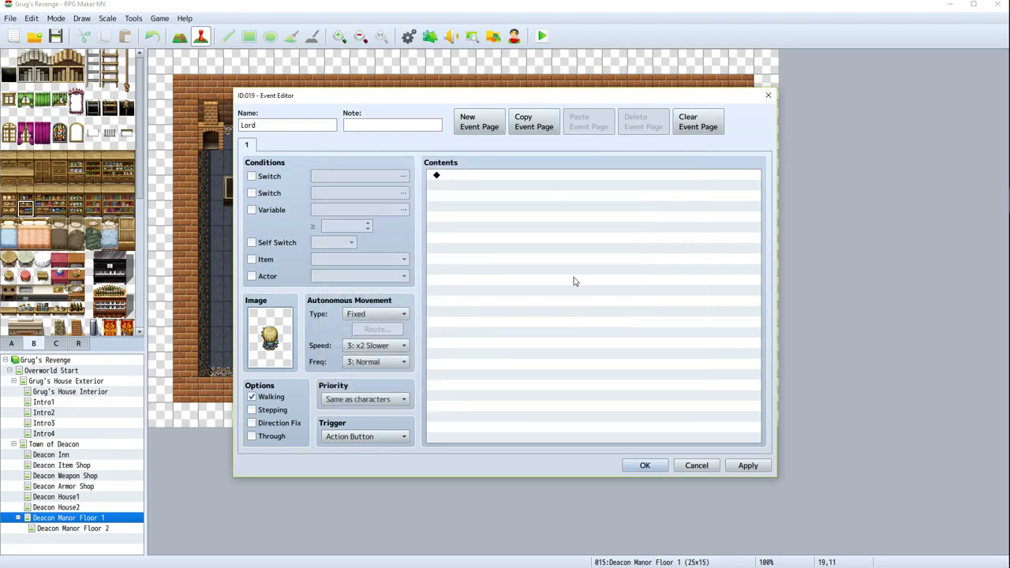
click(747, 465)
click(666, 467)
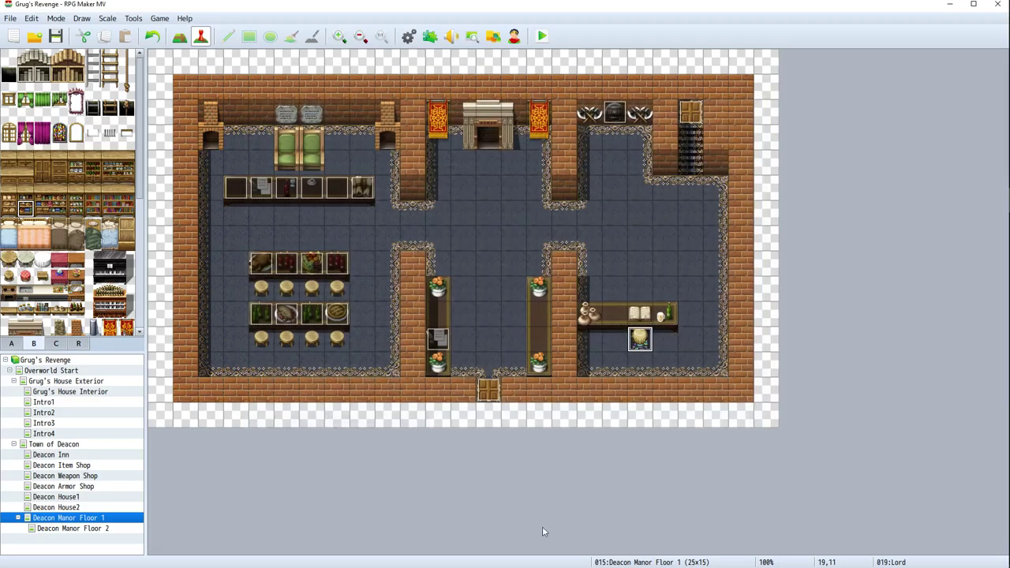
Reopen and close the Lord event to confirm its sprite, then bring up options on empty tile 20,11
right_click(639, 342)
click(661, 352)
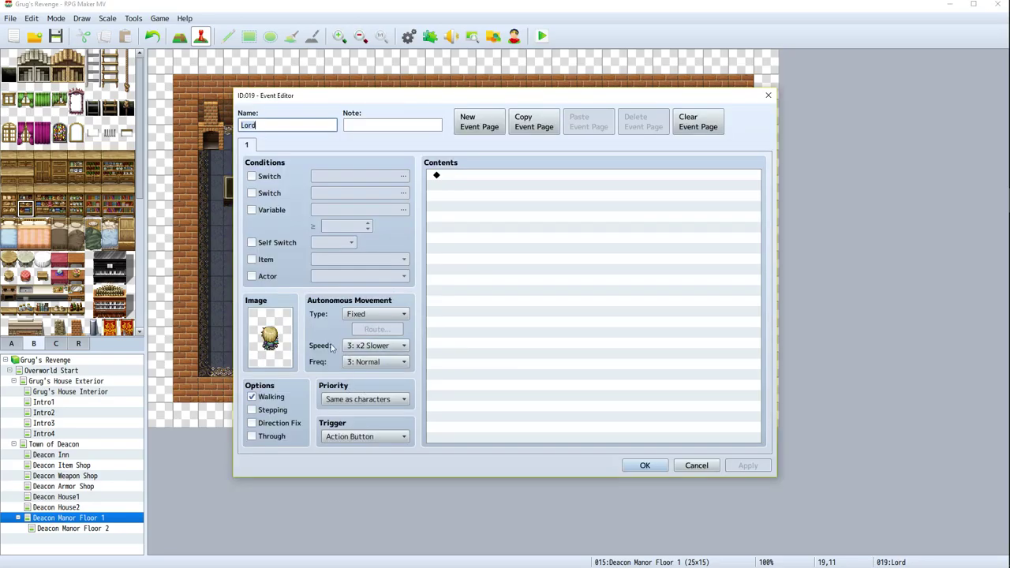
click(644, 466)
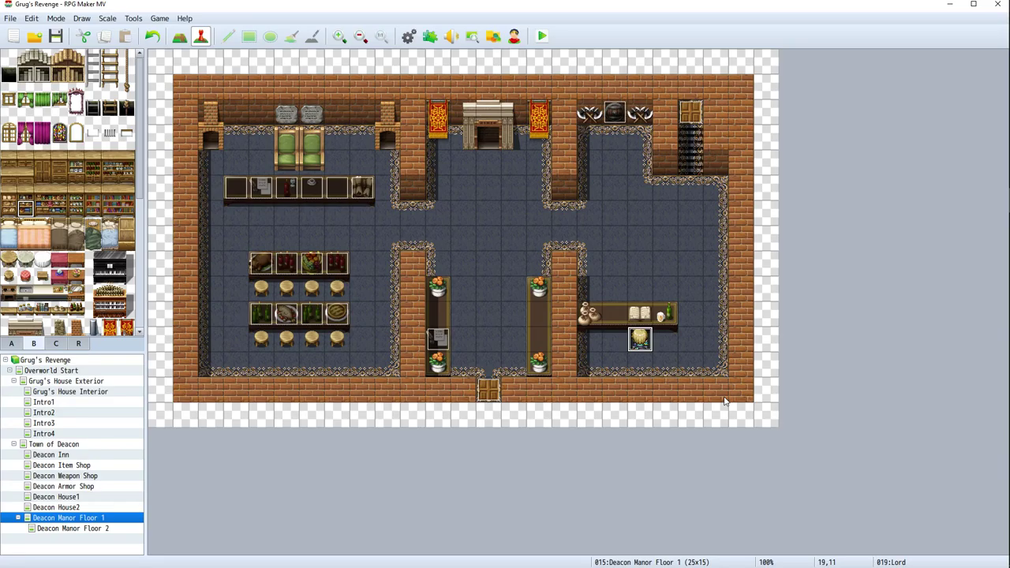
right_click(668, 345)
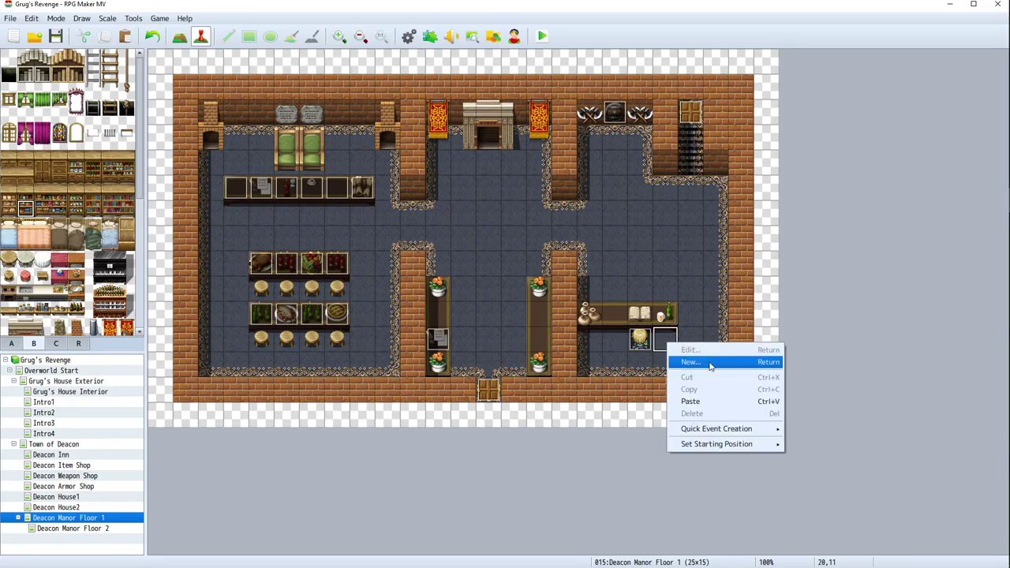
Create new event EV020 on tile 20,11, right of the Lord event
click(709, 362)
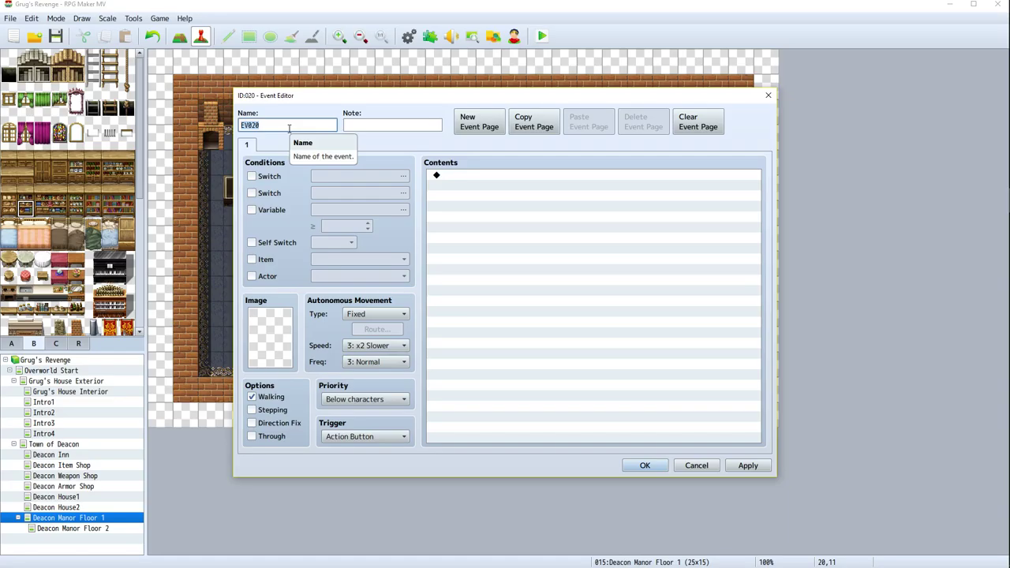
Name the new event 'Jax' and save it on the Deacon Manor Floor 1 map with no image
text(Jax)
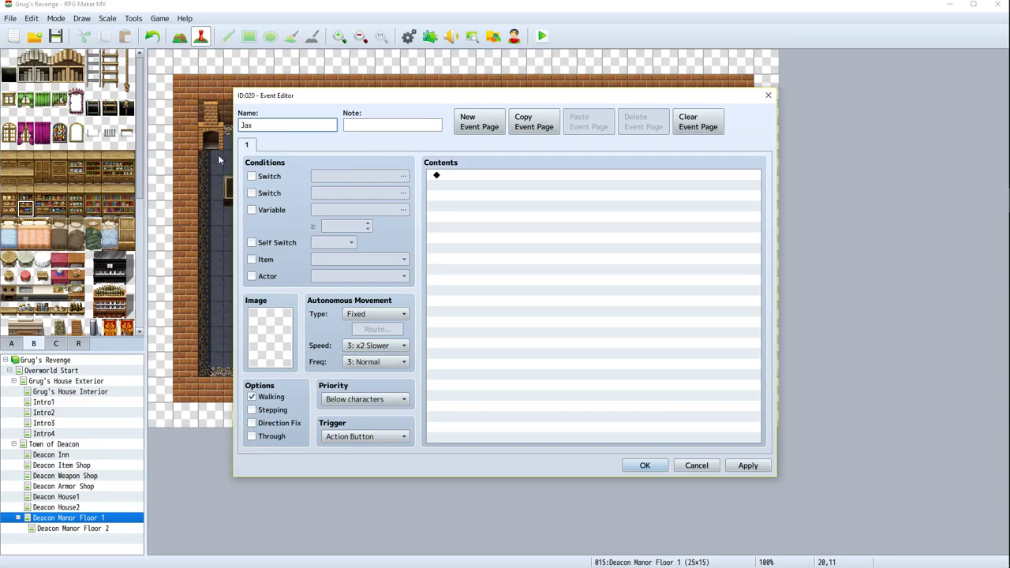
click(275, 331)
double_click(275, 331)
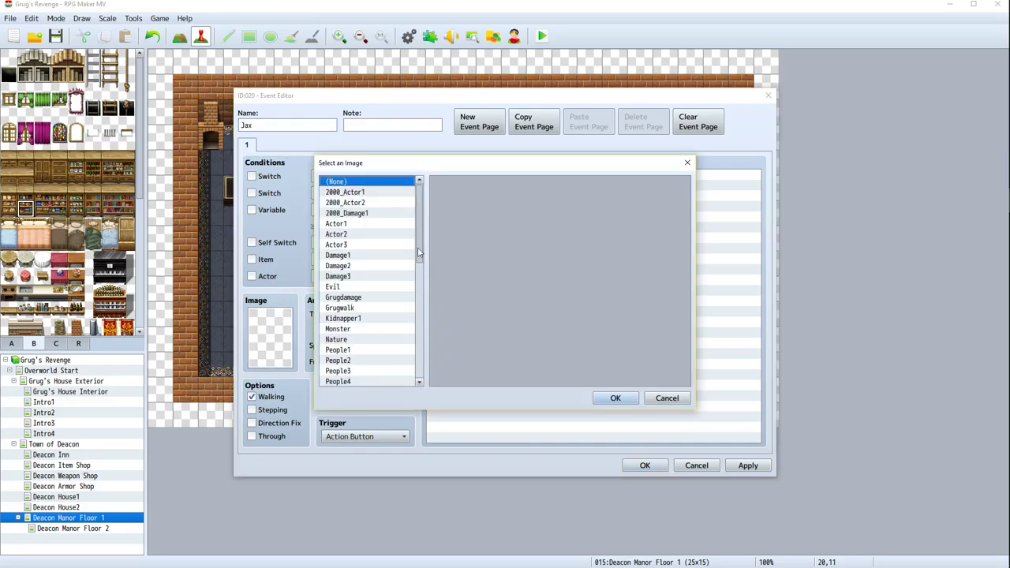
click(665, 398)
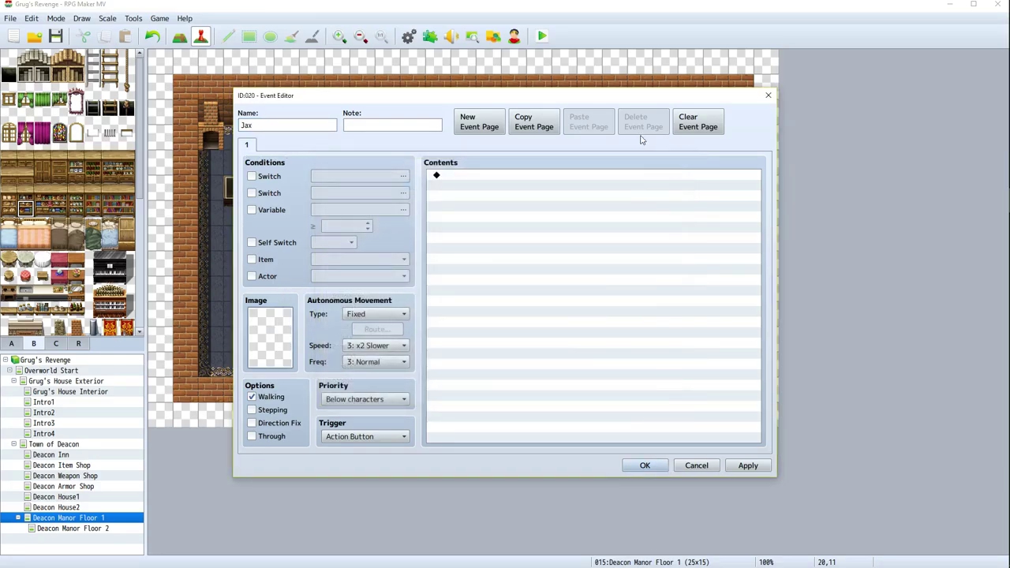
drag(607, 101, 624, 392)
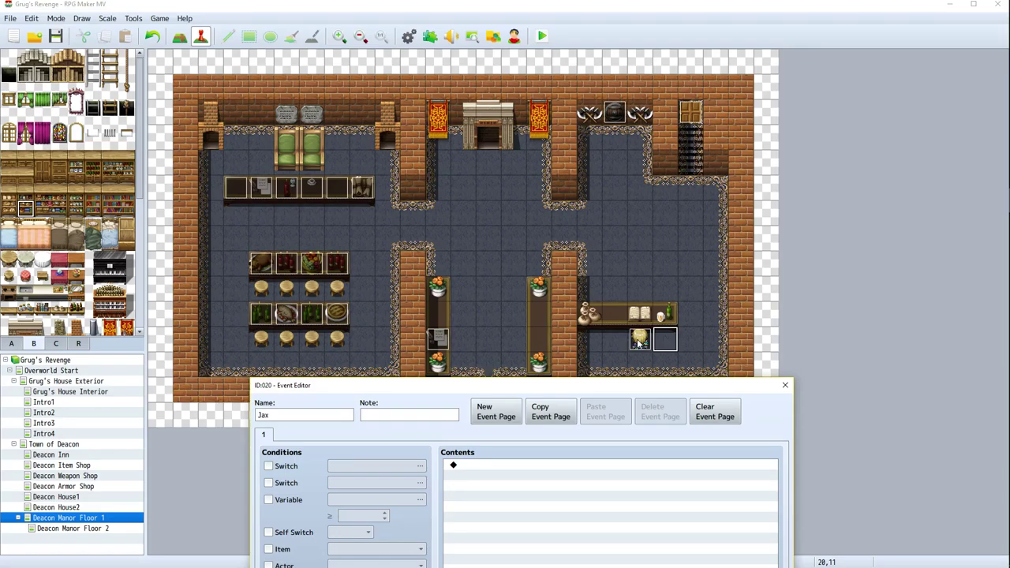
drag(571, 387, 527, 195)
click(614, 494)
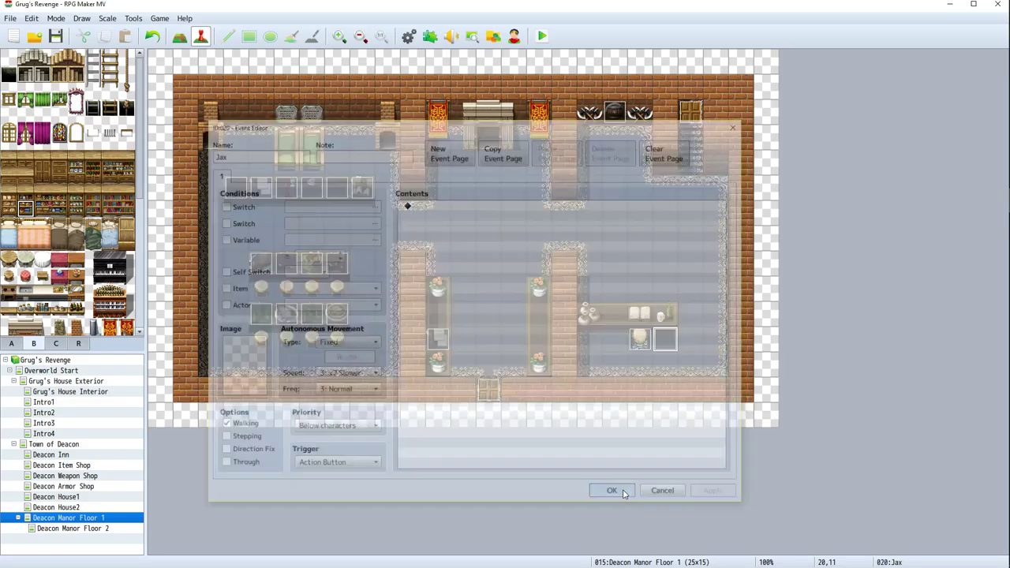
key(alt+Tab)
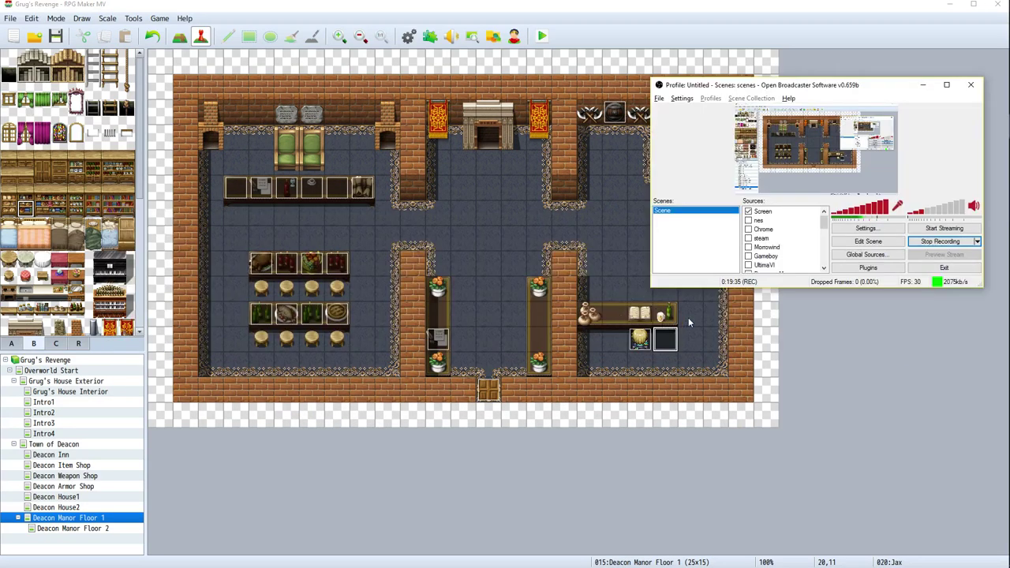
key(alt+Tab)
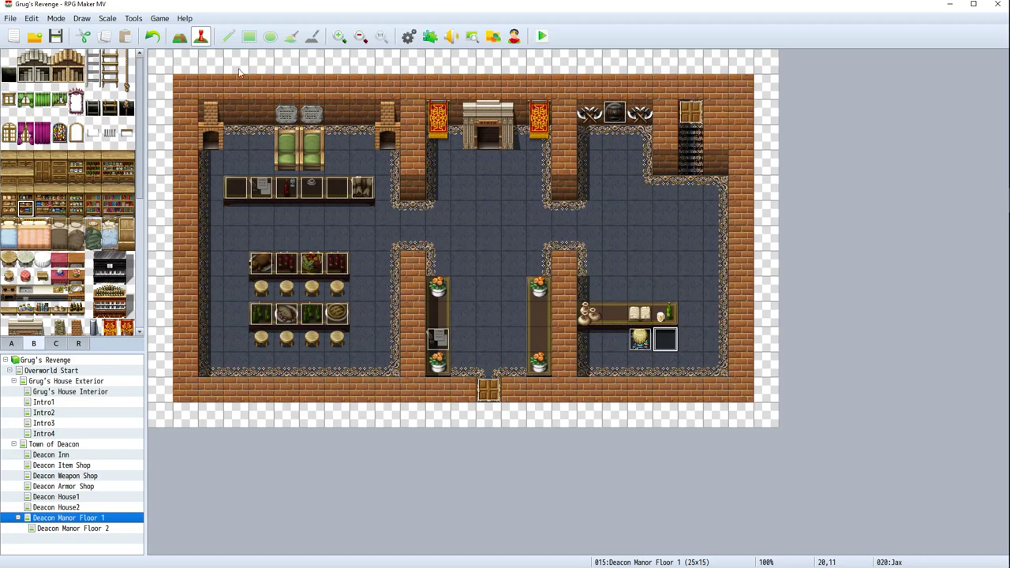
Launch the Character Generator and randomize male designs until a green-haired, masked figure in a red beret appears
click(133, 18)
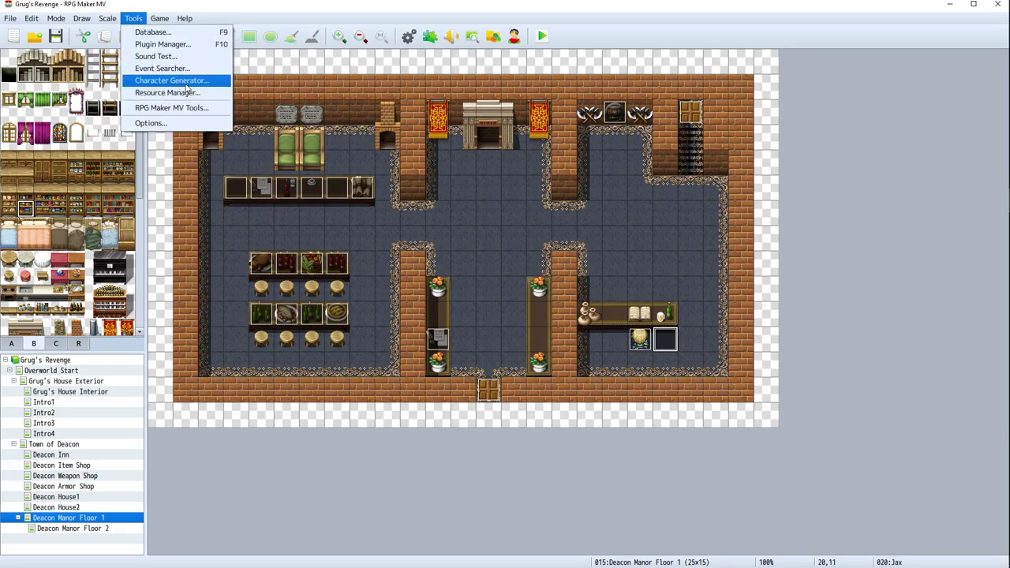
click(186, 82)
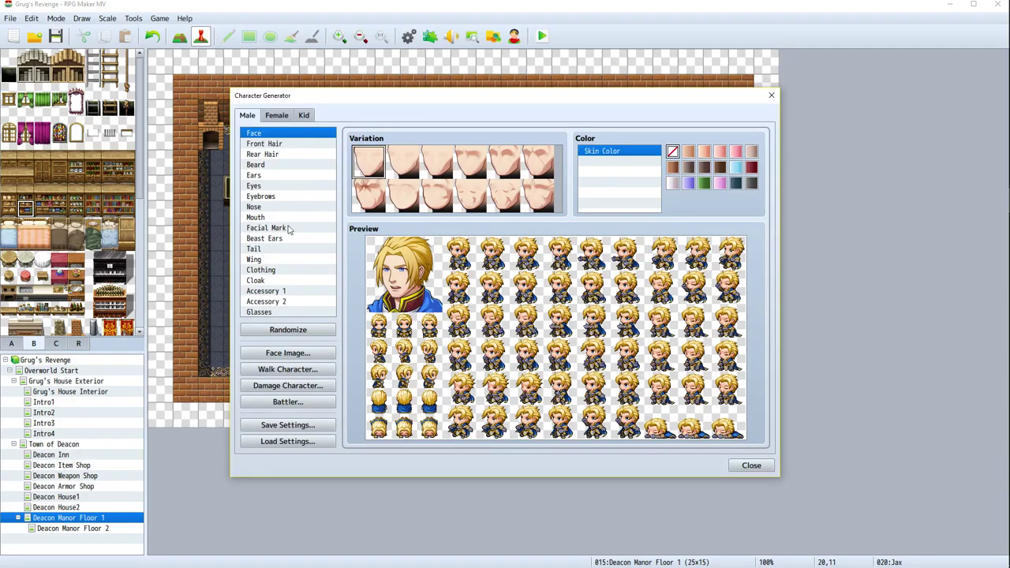
click(306, 331)
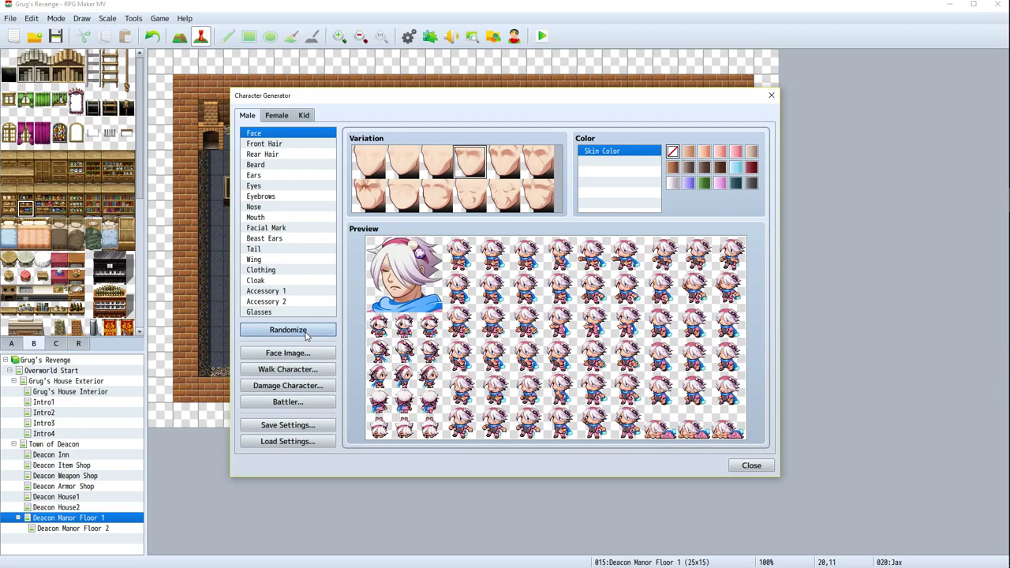
click(306, 331)
click(306, 331)
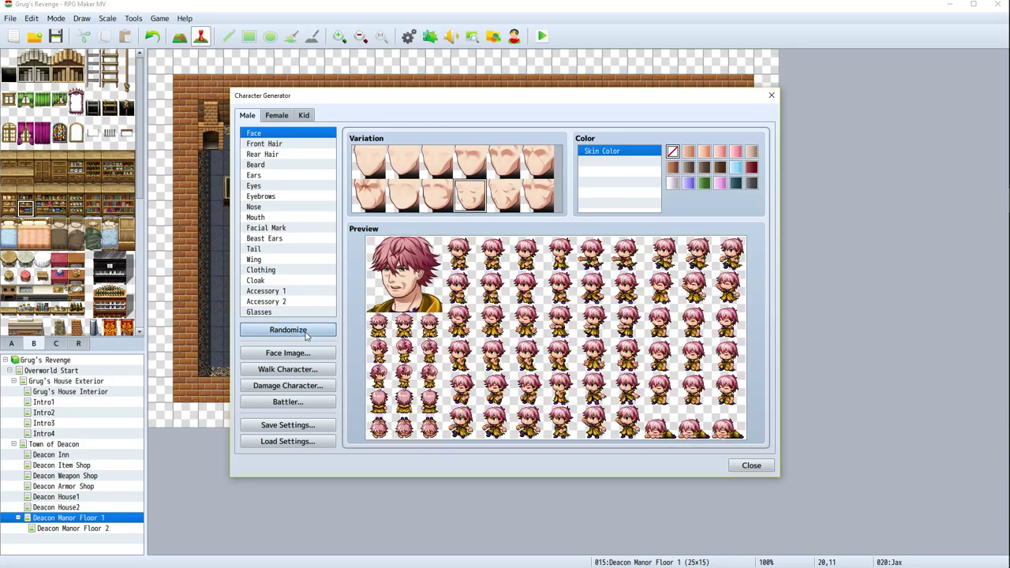
click(306, 331)
click(306, 331)
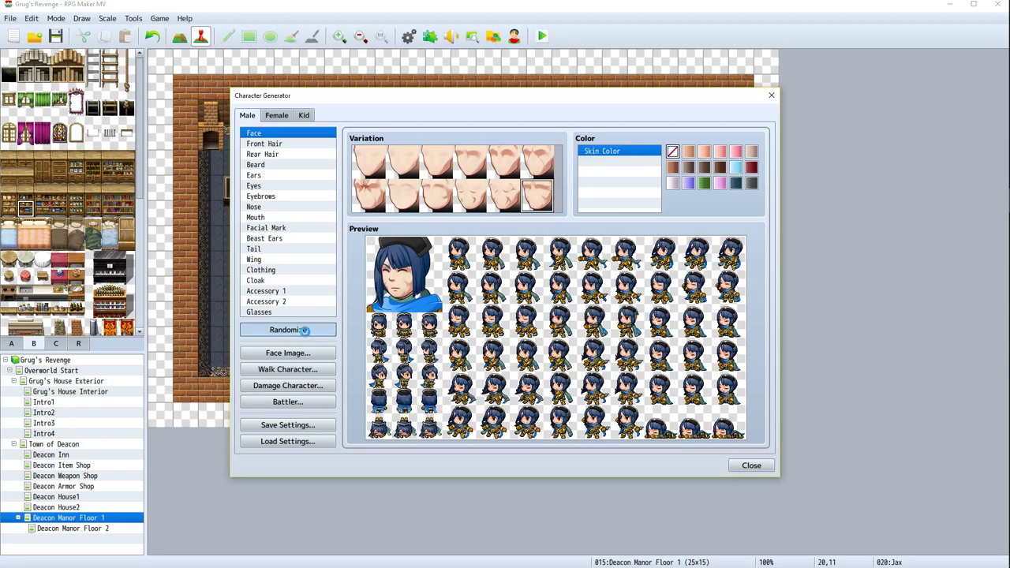
click(306, 331)
click(306, 331)
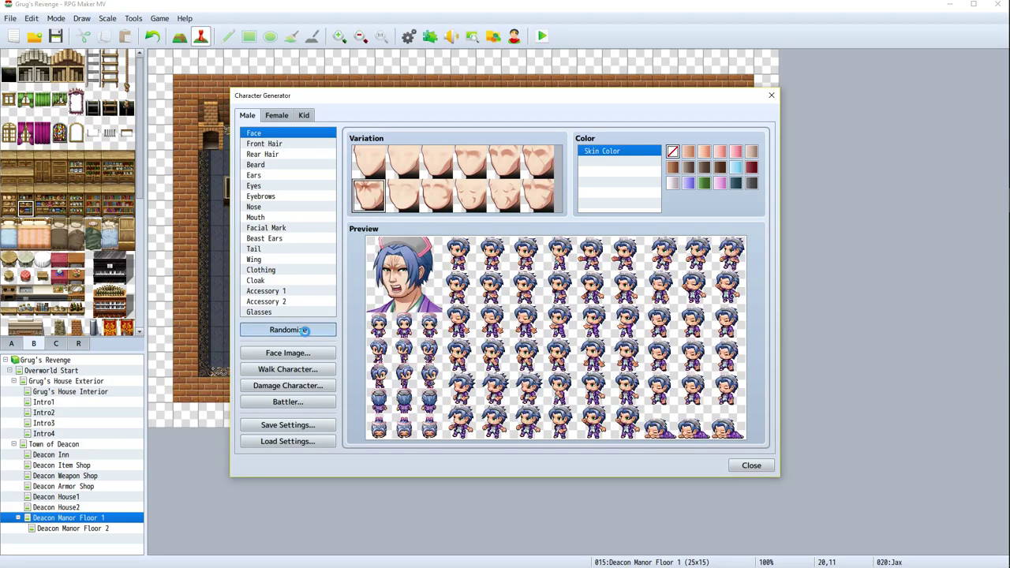
click(307, 331)
click(306, 331)
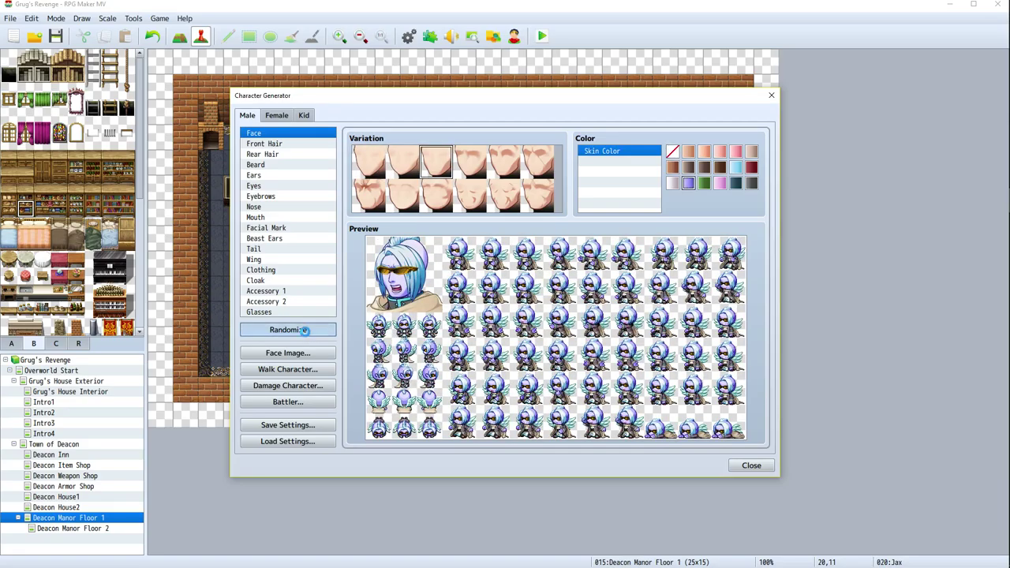
click(306, 331)
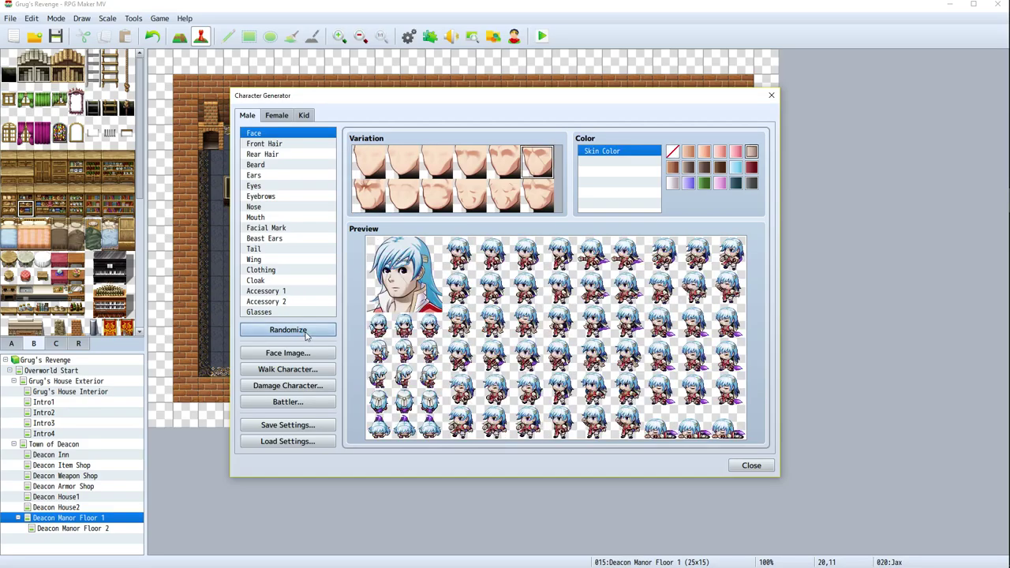
click(306, 332)
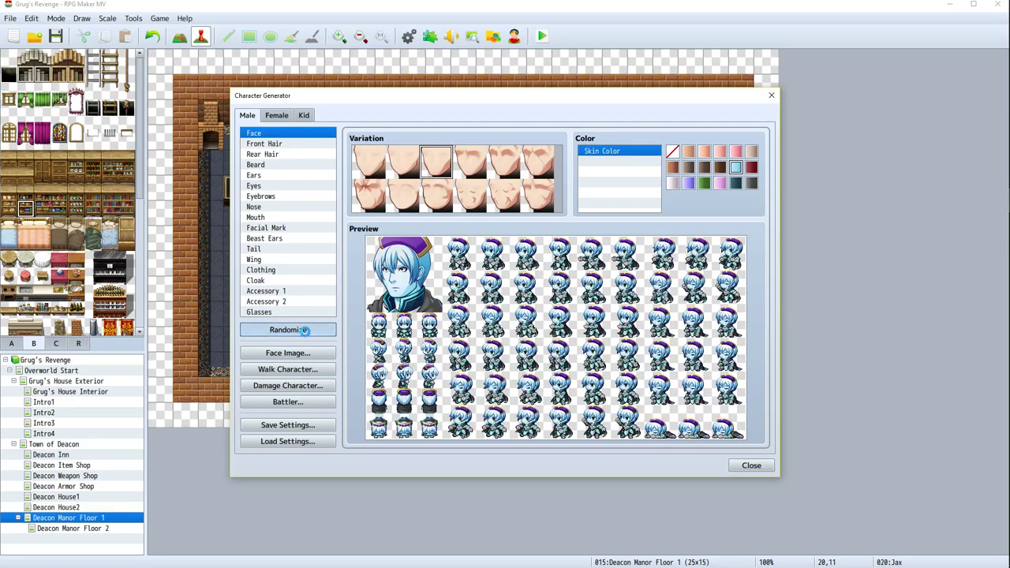
click(304, 331)
click(306, 333)
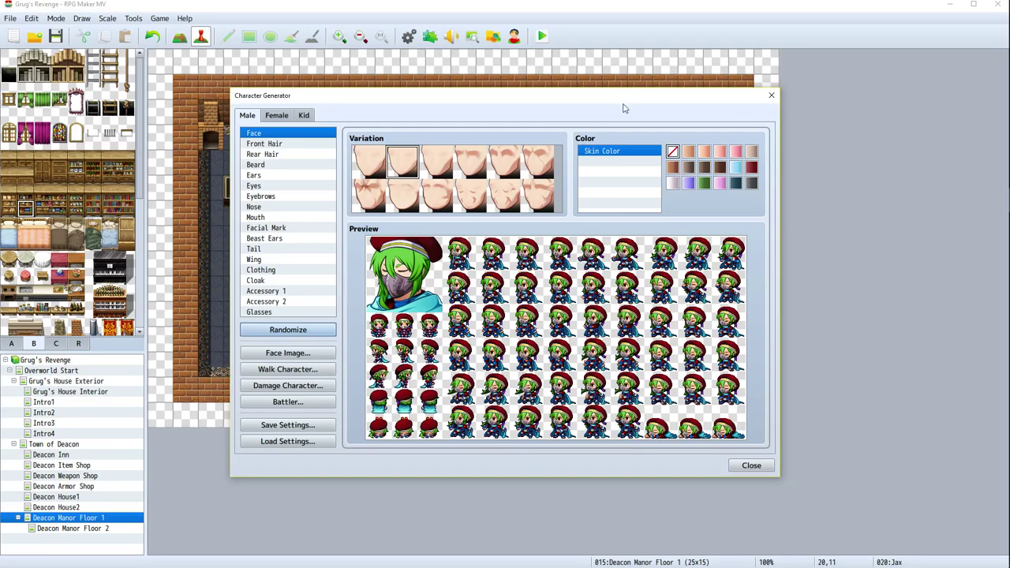
drag(620, 99, 629, 171)
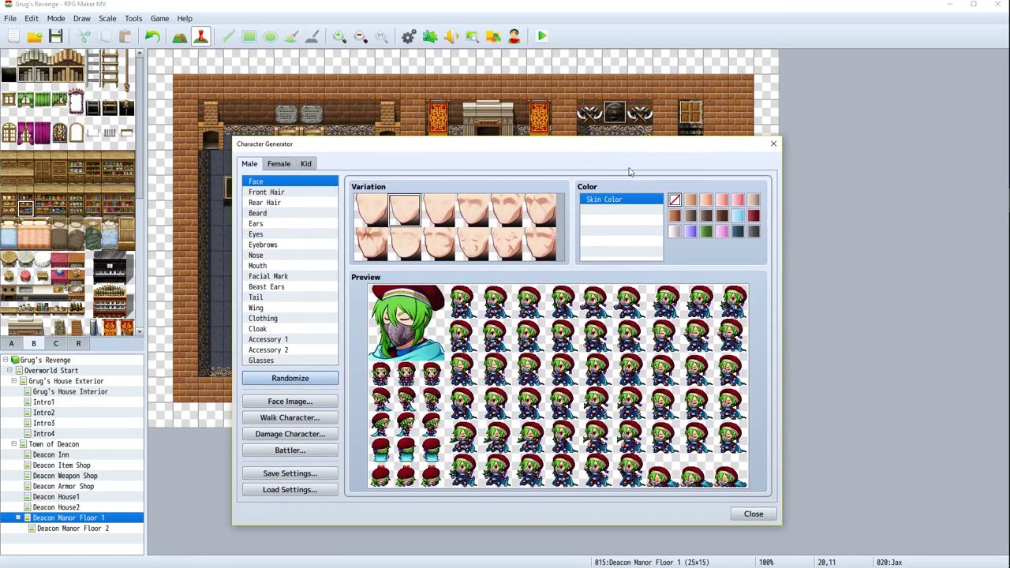
Change the front hair colour from green to gold, then light brown, and view the rear hair
click(286, 193)
click(689, 201)
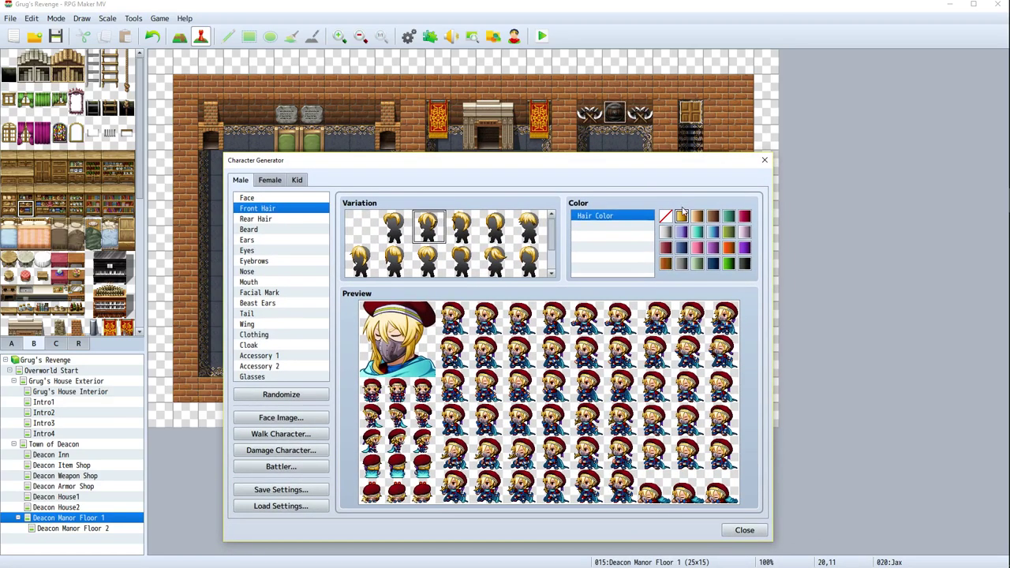
click(696, 217)
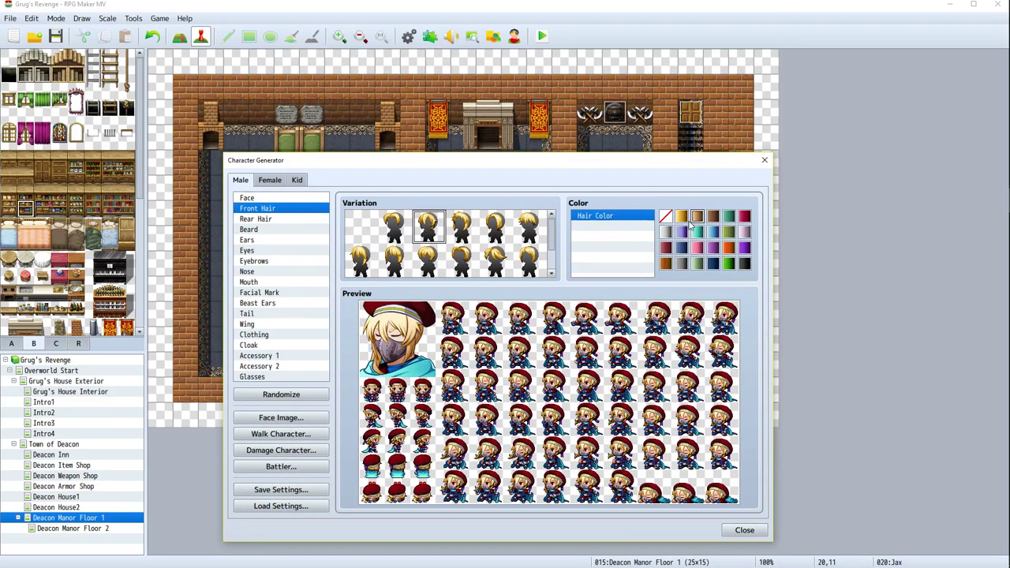
click(244, 219)
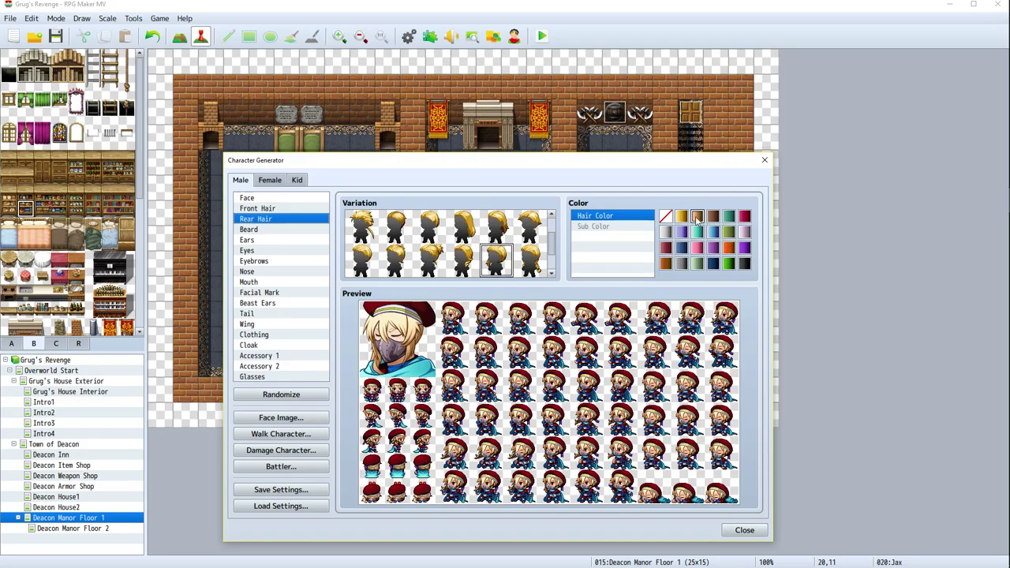
drag(481, 167, 491, 134)
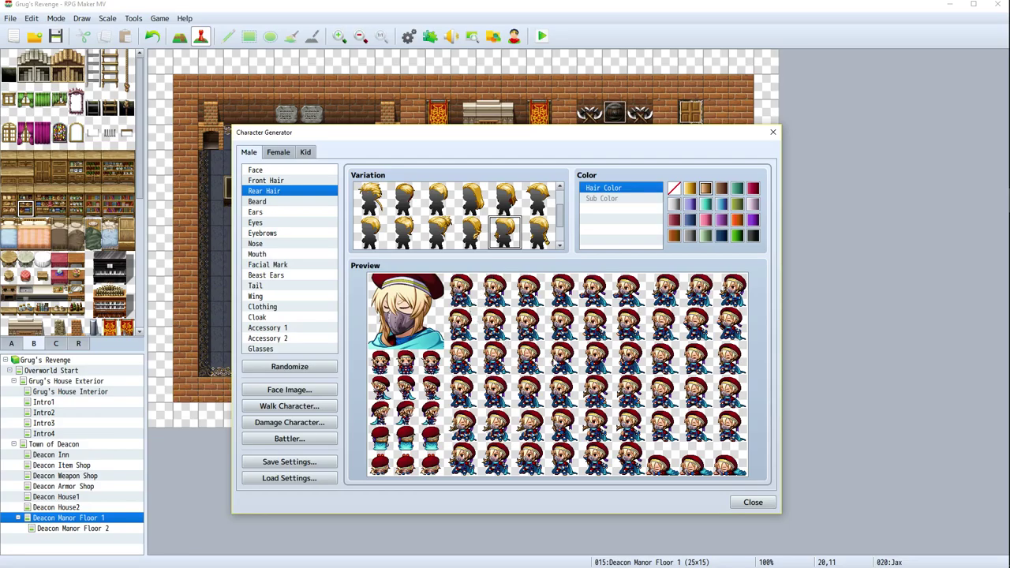
Browse the beard and ear parts, then choose a different Eyes variation
click(277, 203)
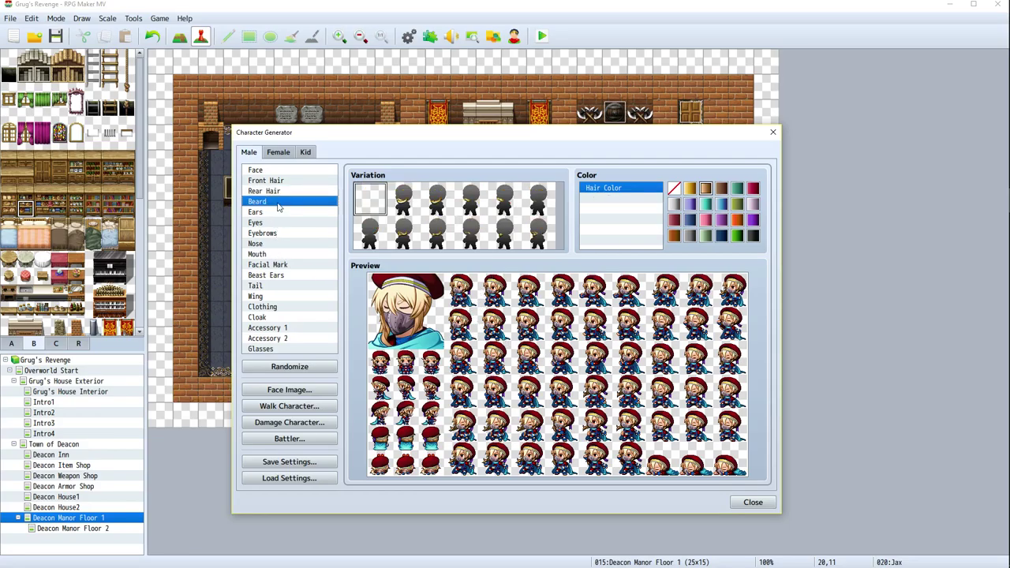
click(280, 213)
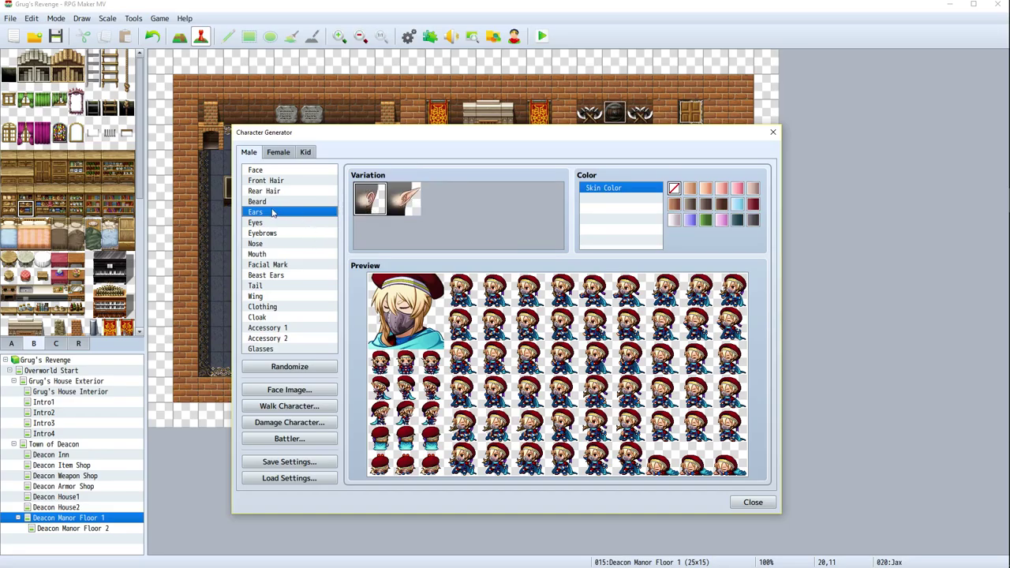
click(275, 224)
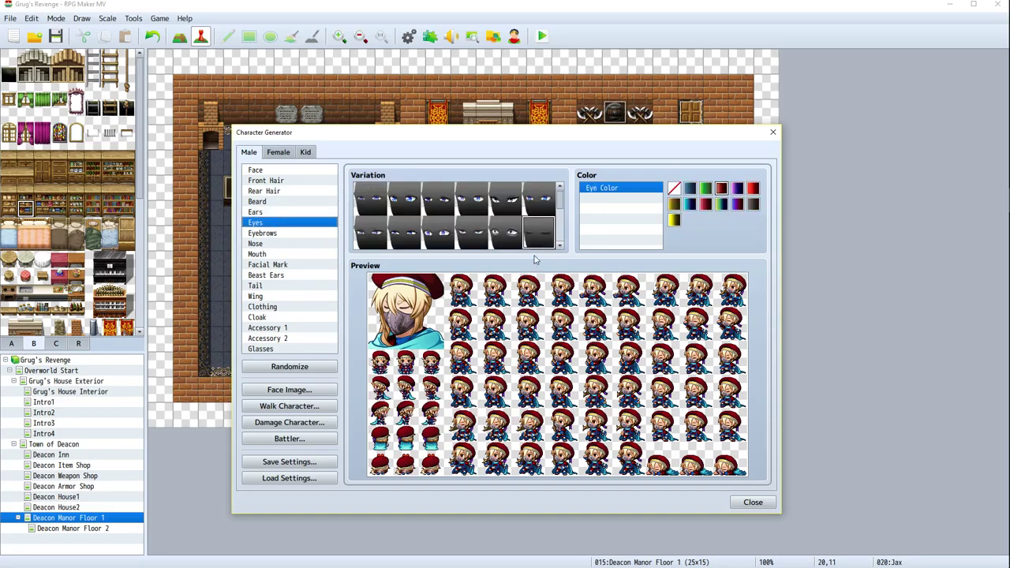
click(472, 234)
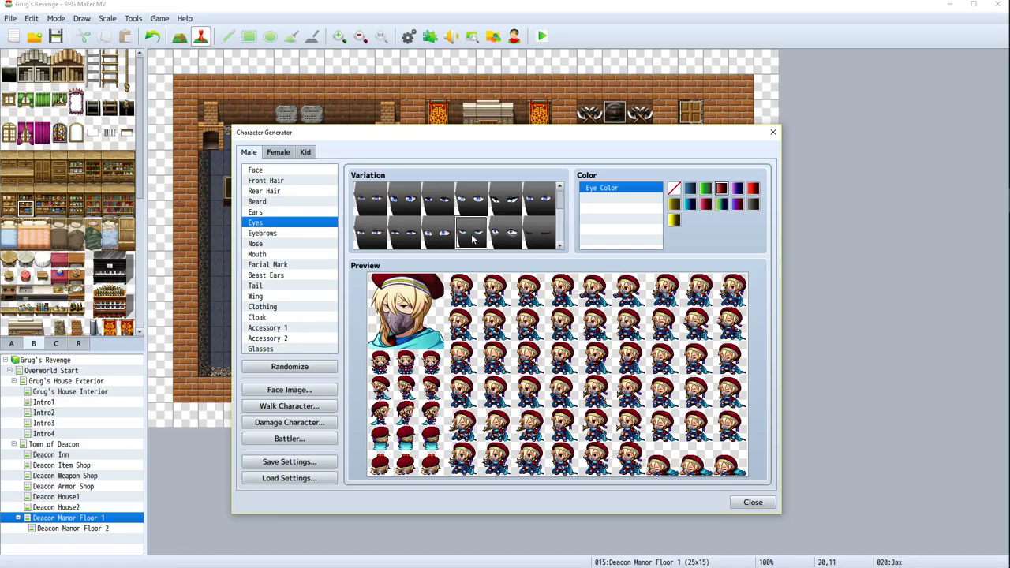
Step through eyebrows, nose, mouth, facial marks, beast ears, tail and wings down to Clothing
click(276, 235)
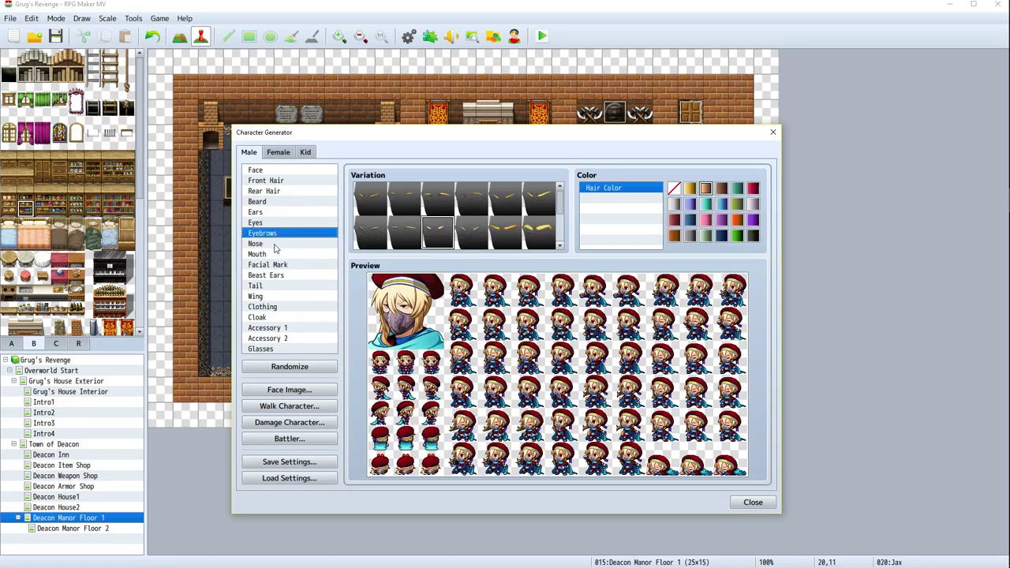
click(274, 247)
click(280, 256)
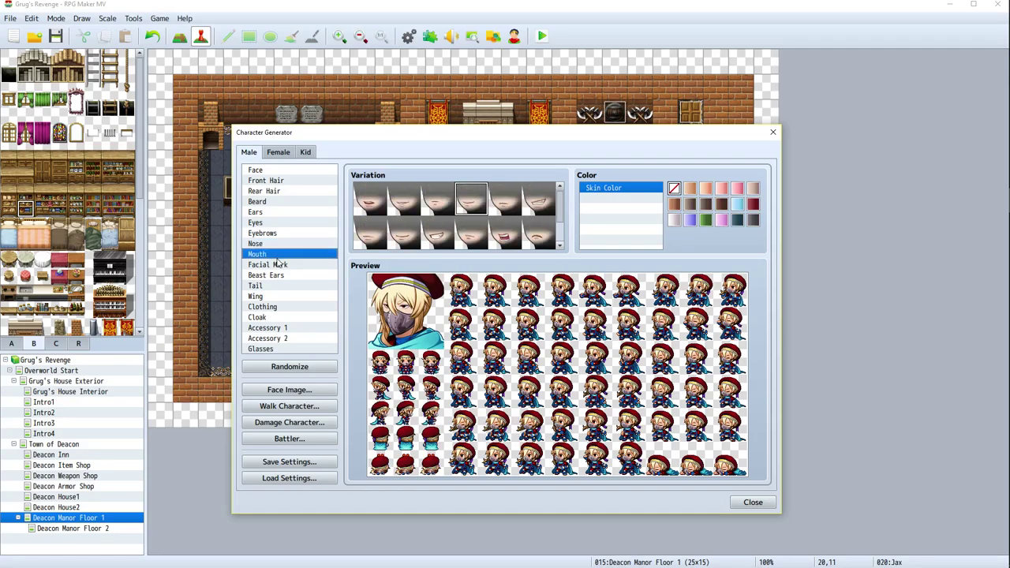
click(280, 267)
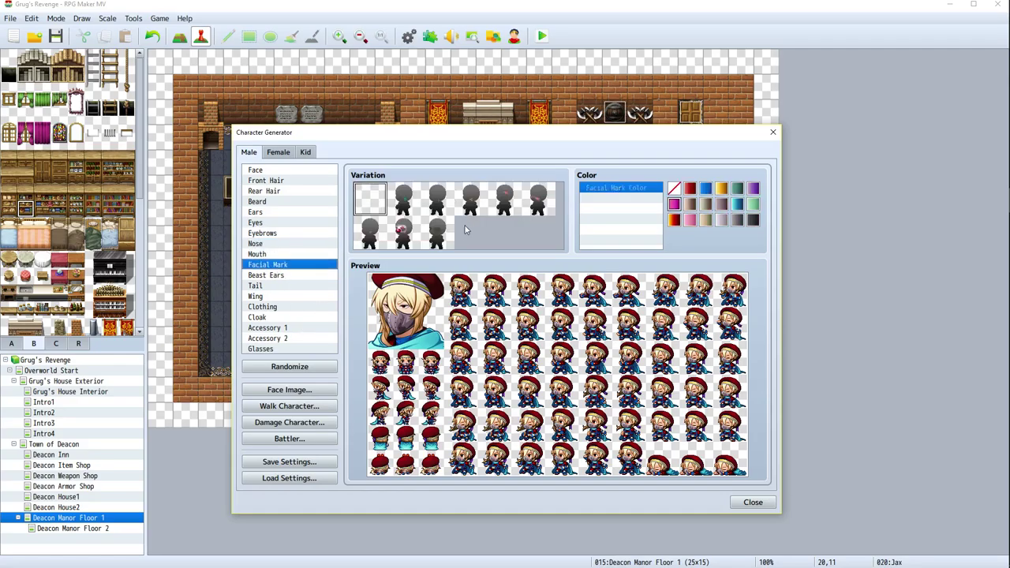
click(281, 276)
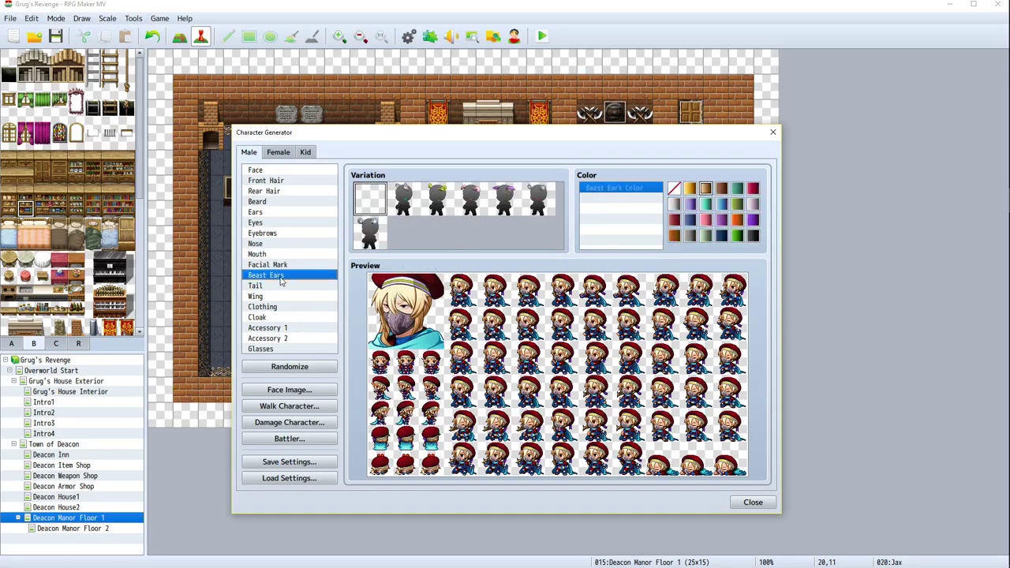
click(282, 286)
click(282, 297)
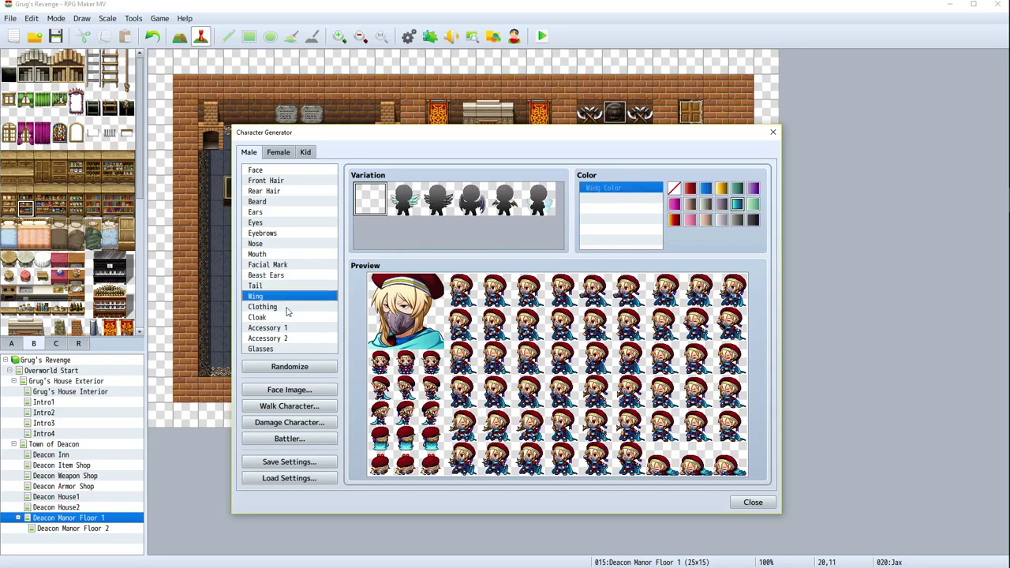
click(288, 308)
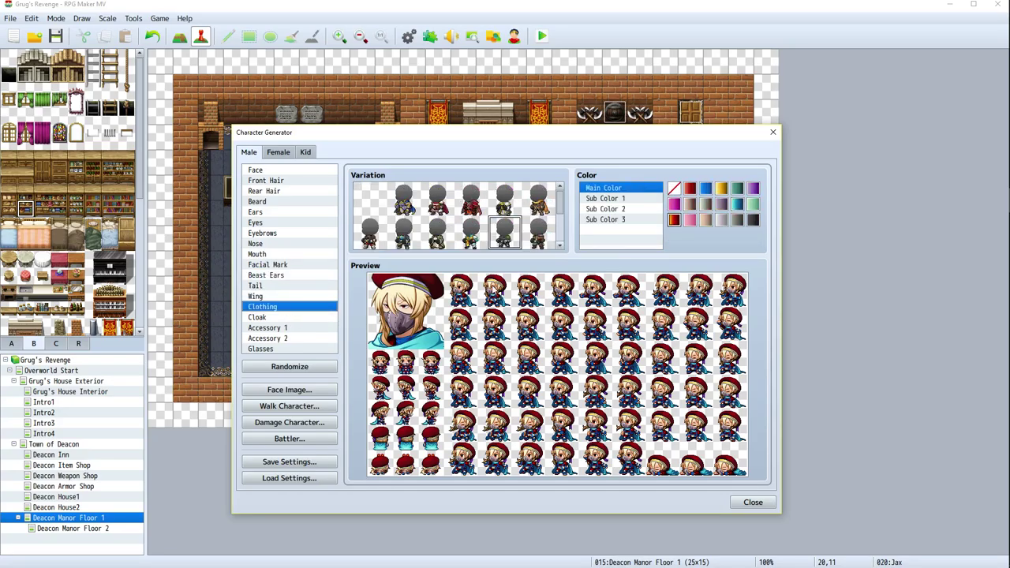
Give the character a different outfit and remove the red beret
scroll(500, 209, down, 5)
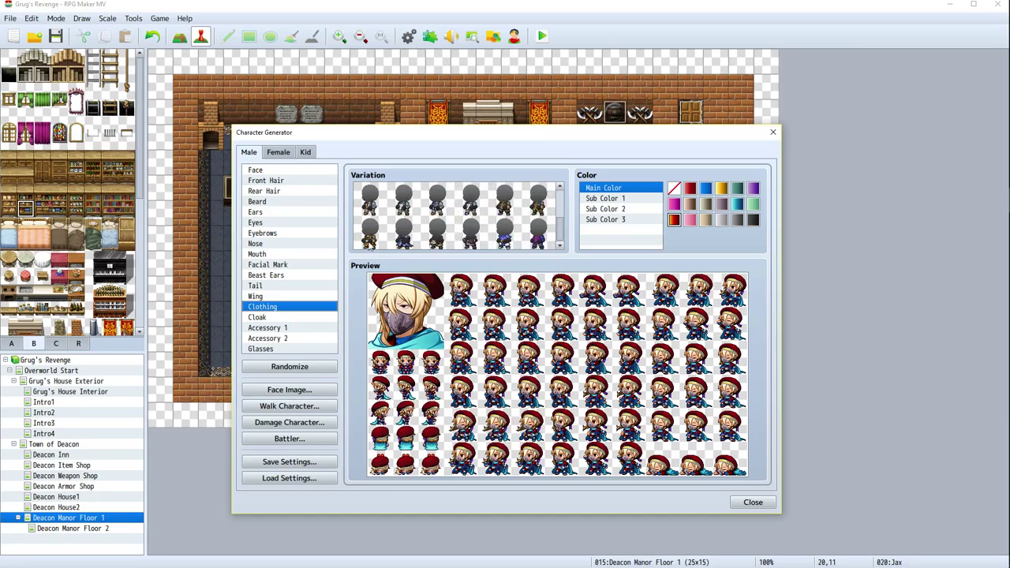
click(370, 232)
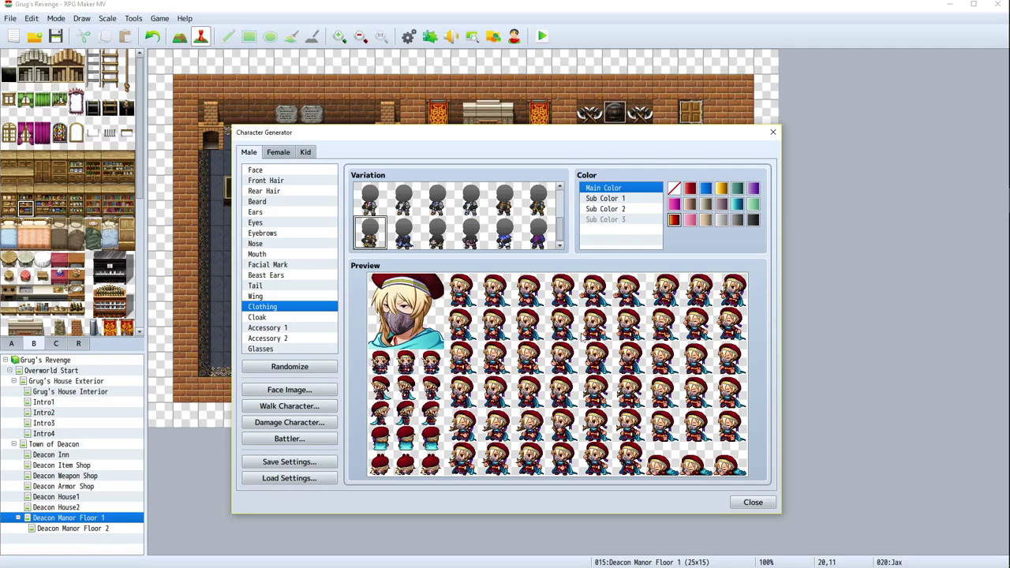
click(284, 339)
click(370, 207)
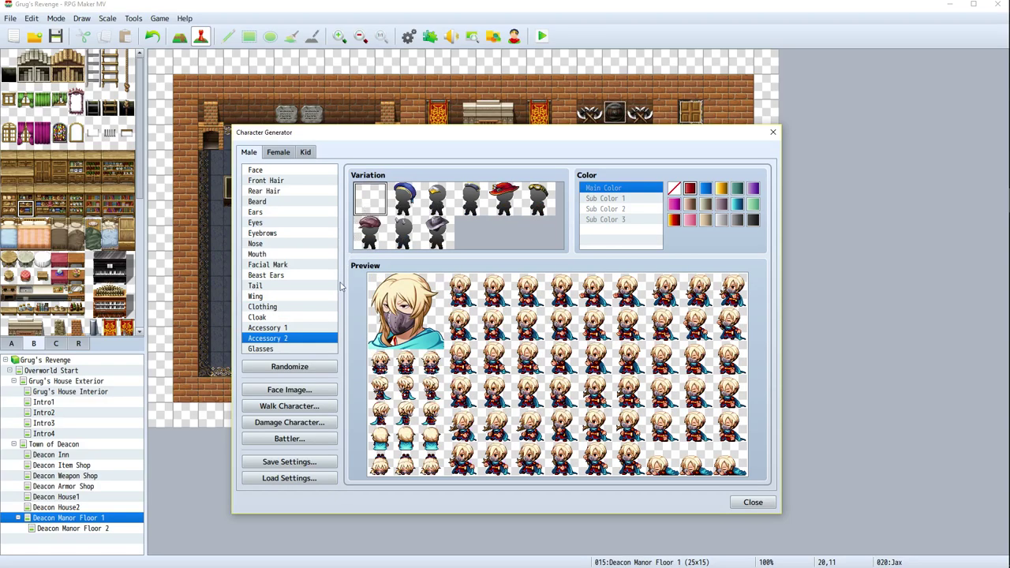
Review the mask, glasses and cloak options, then recolour the clothing yellow
click(278, 329)
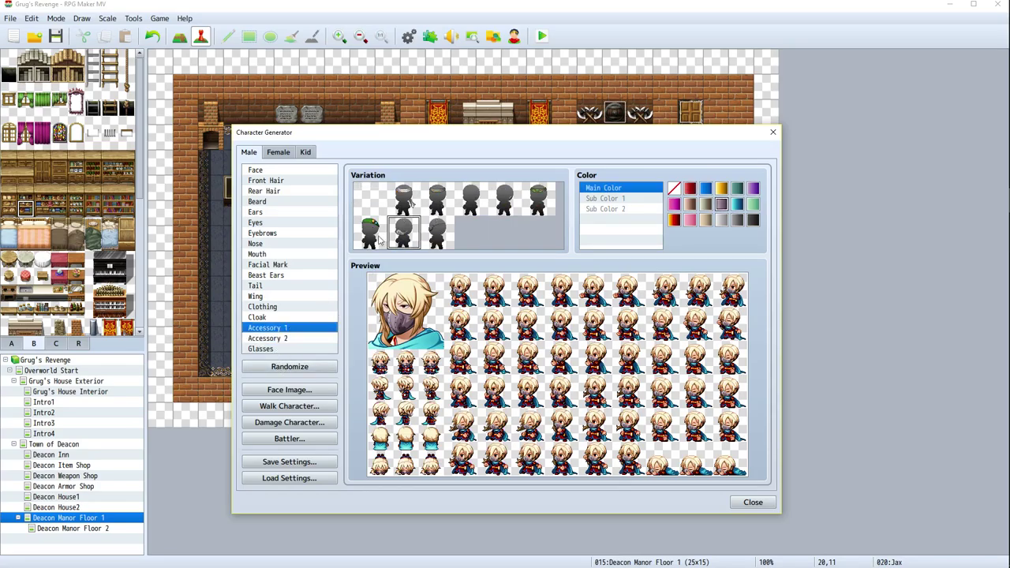
click(280, 351)
click(274, 317)
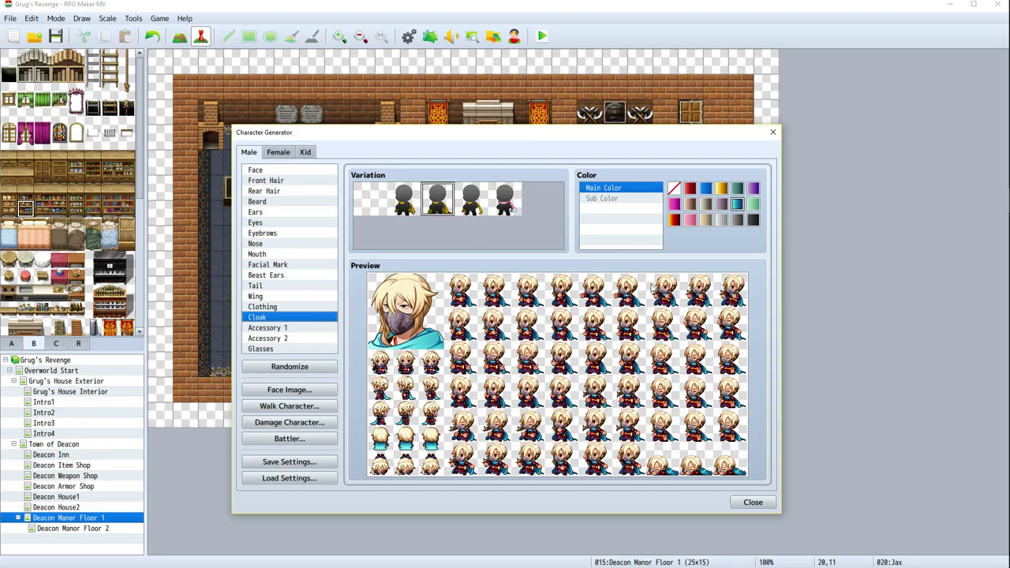
mouse_move(572, 135)
mouse_down()
mouse_move(509, 288)
mouse_move(607, 368)
mouse_move(604, 434)
mouse_move(574, 140)
mouse_up()
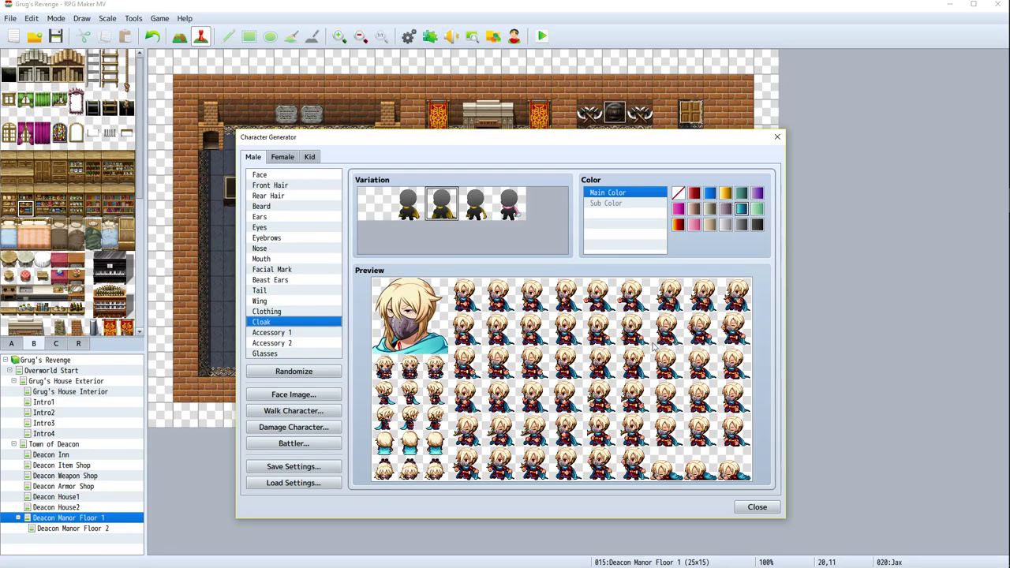
click(272, 312)
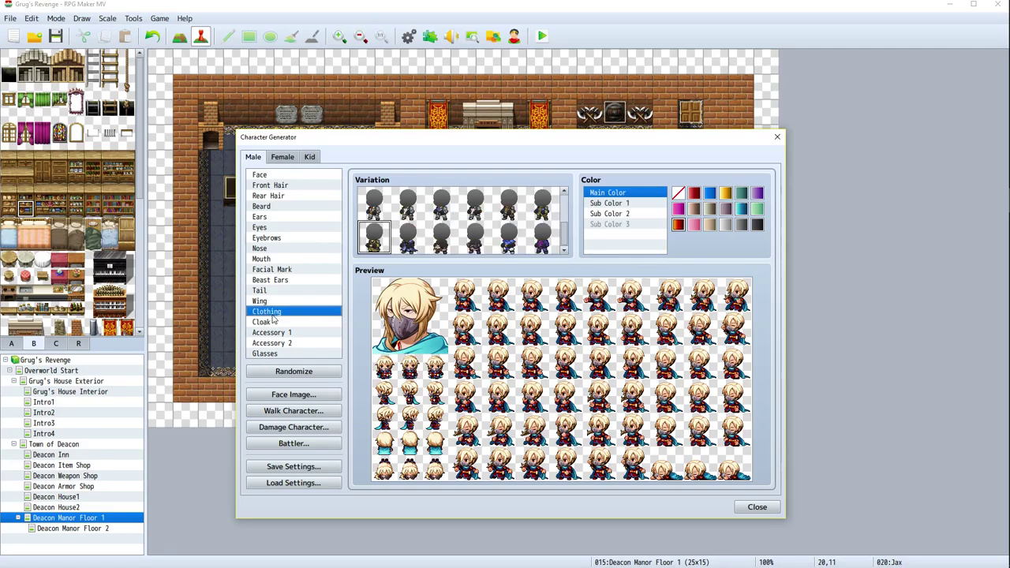
click(726, 197)
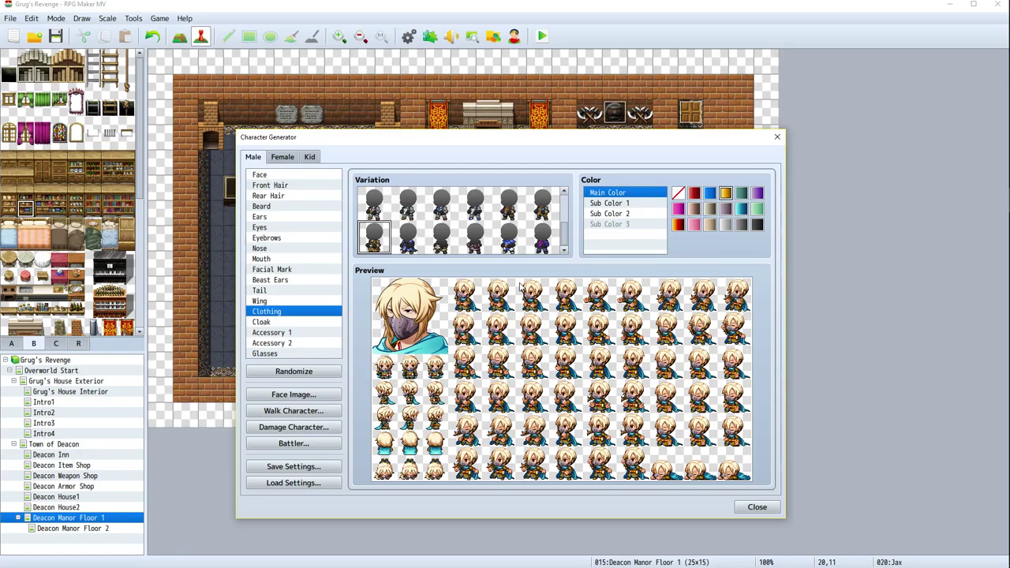
Export the character's face portrait as 'jaxface' into the img/faces folder
click(306, 398)
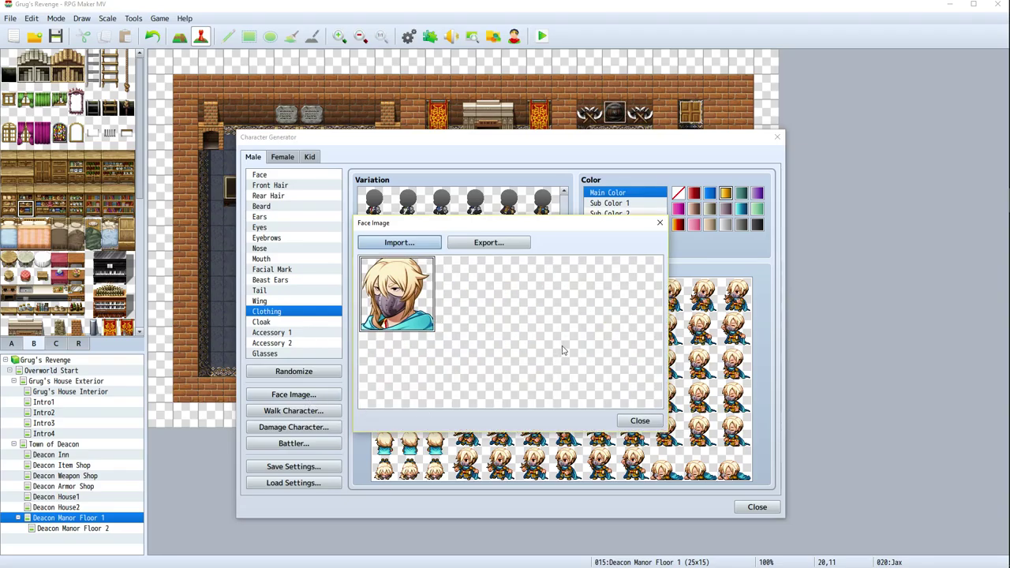
click(505, 247)
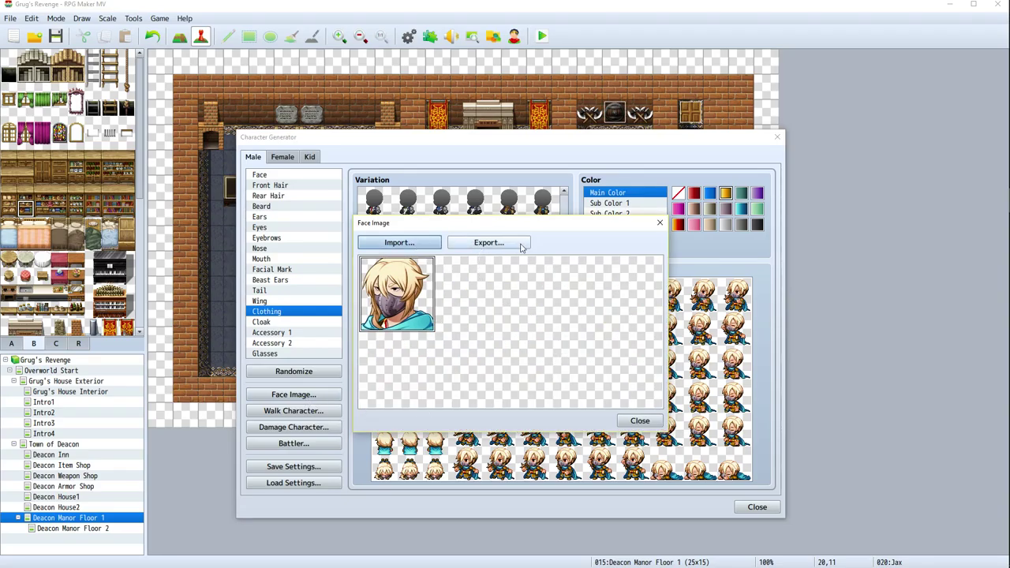
click(521, 247)
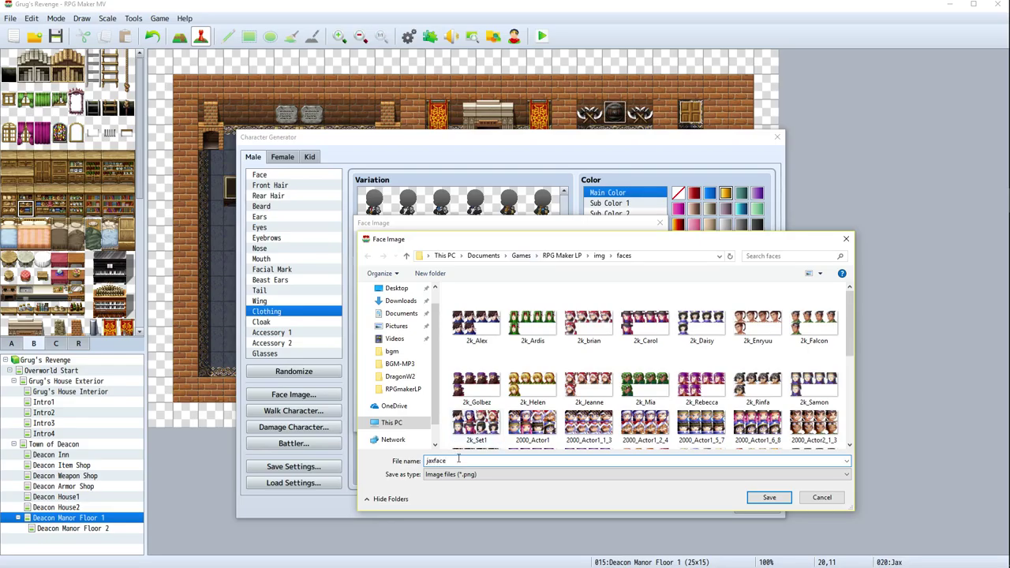
key(Return)
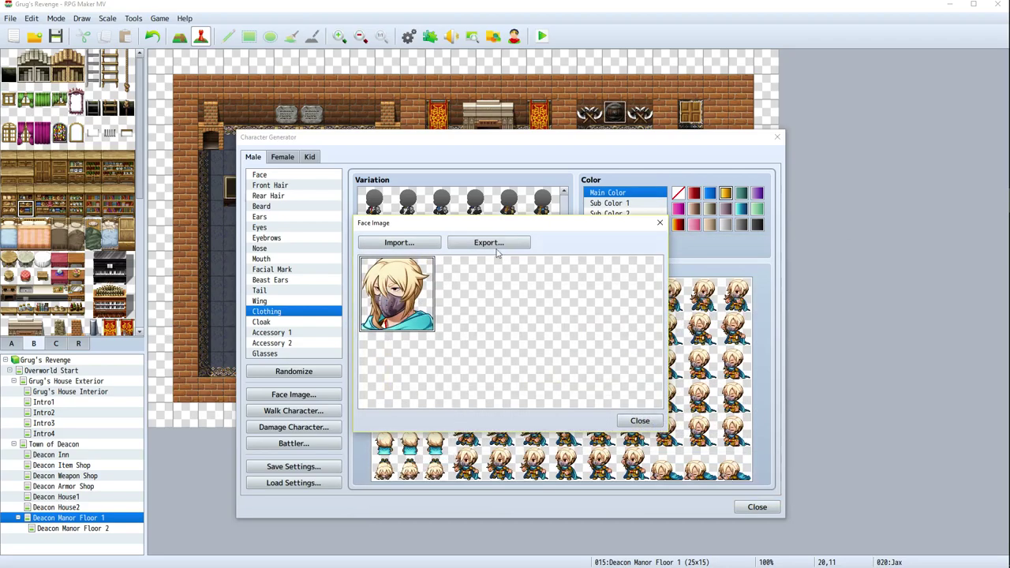
Choose a new eye style, add that face to slot two of jaxface, and overwrite the file
click(640, 421)
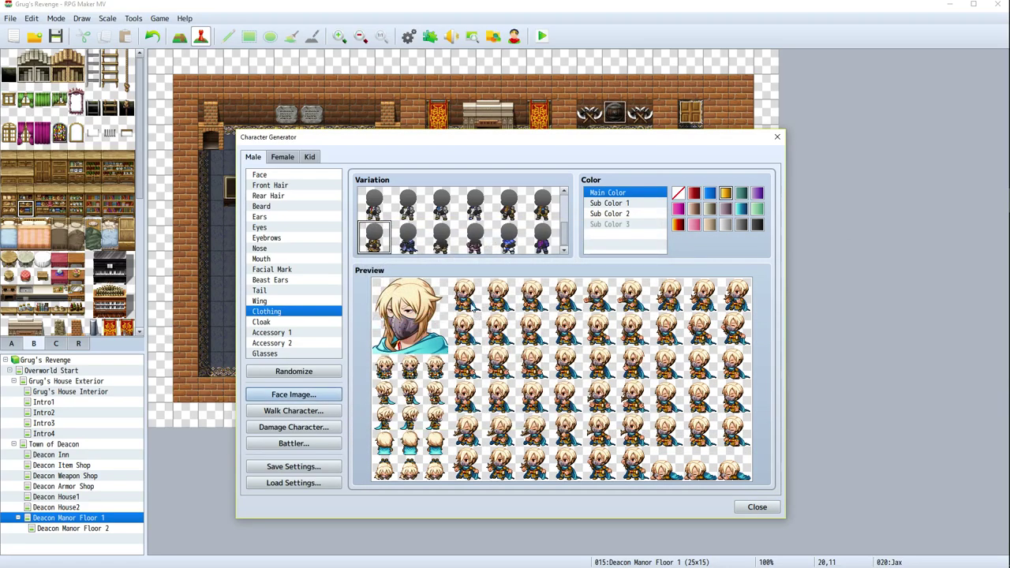
click(272, 180)
click(269, 216)
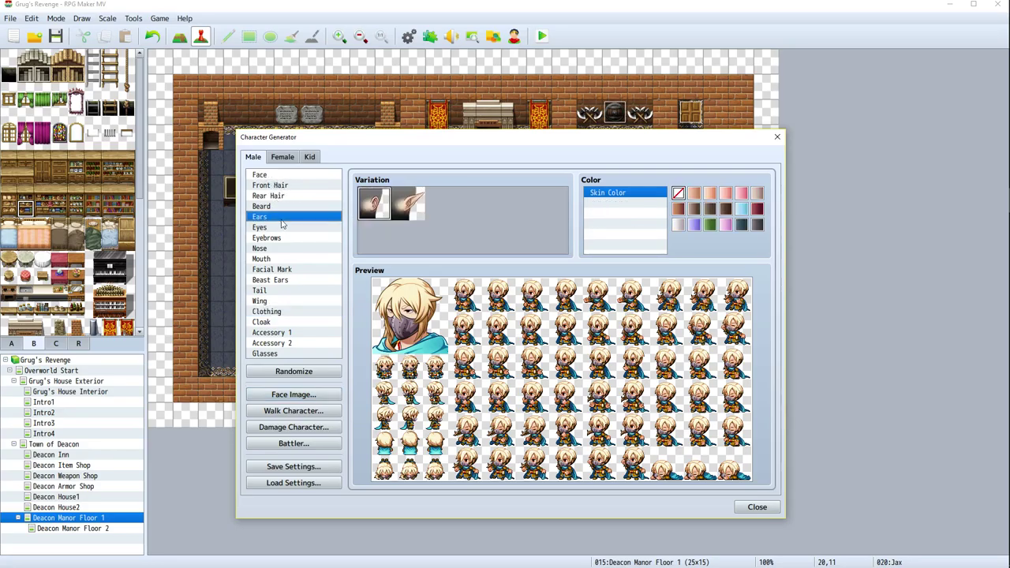
click(281, 228)
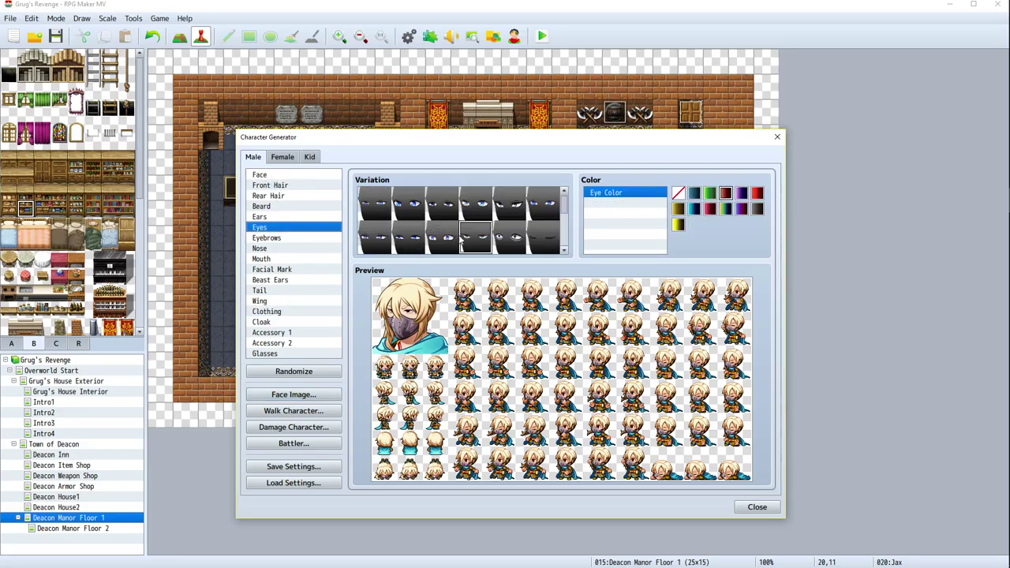
click(516, 205)
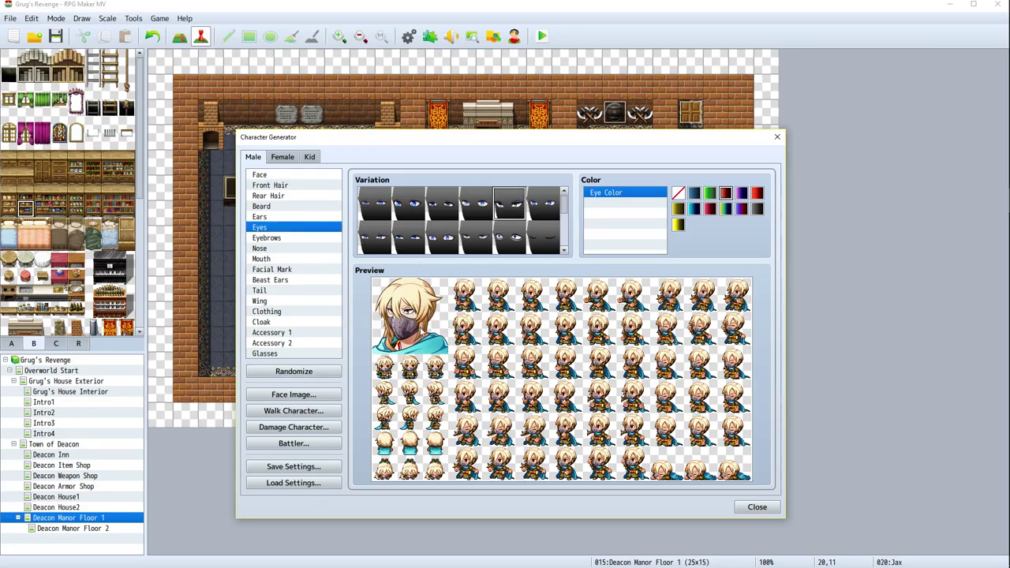
click(318, 396)
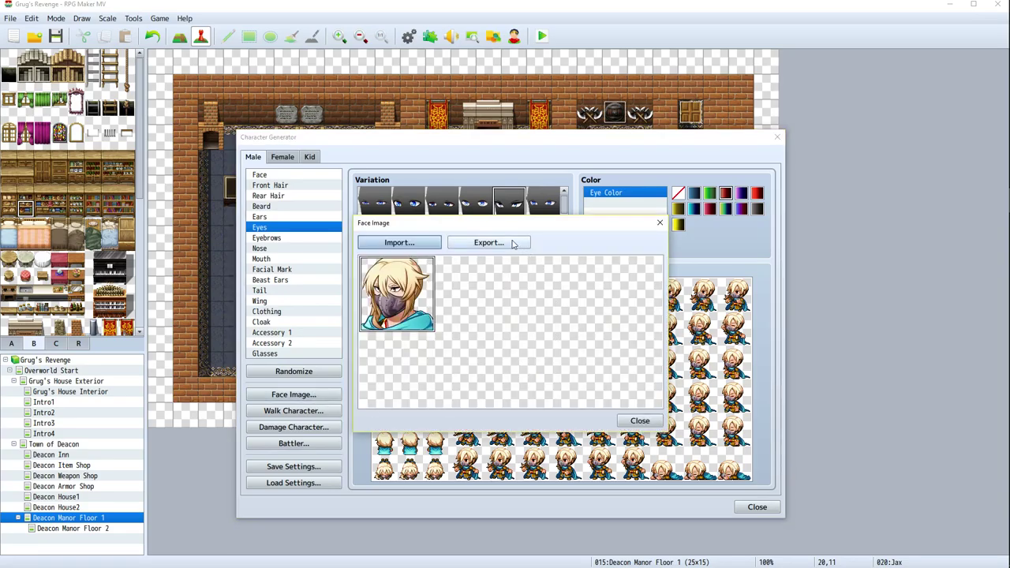
click(417, 247)
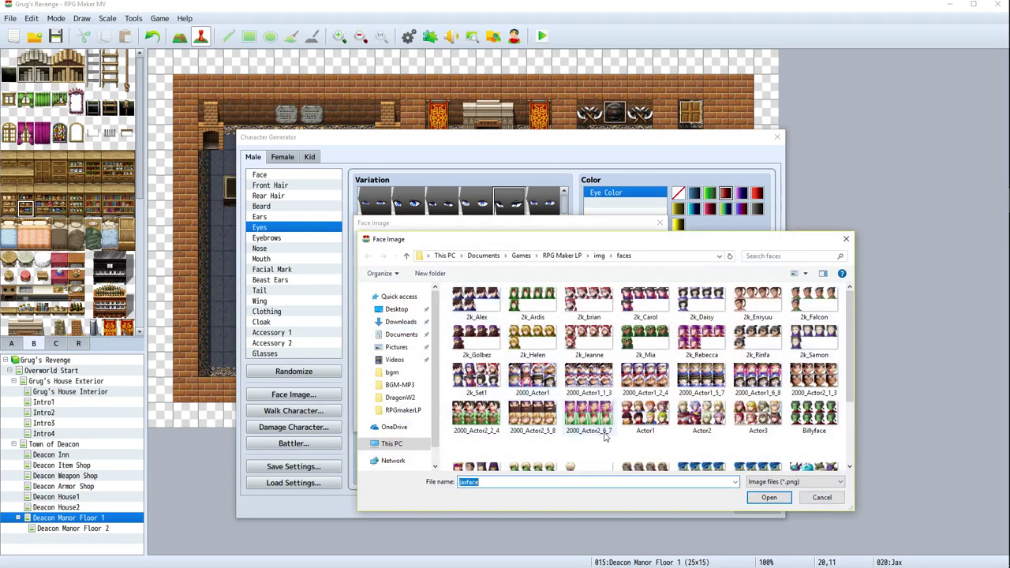
key(Escape)
click(475, 319)
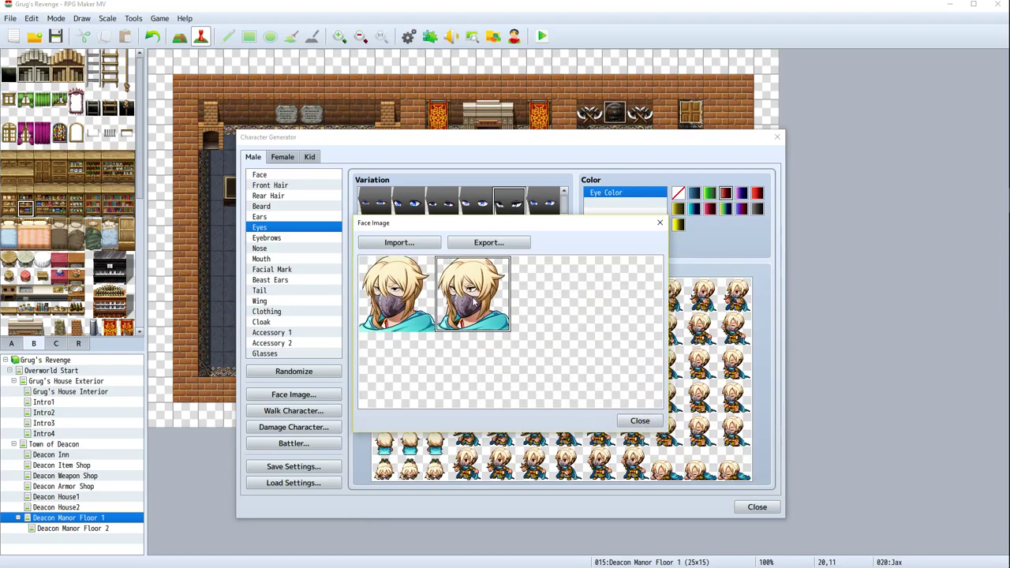
click(488, 242)
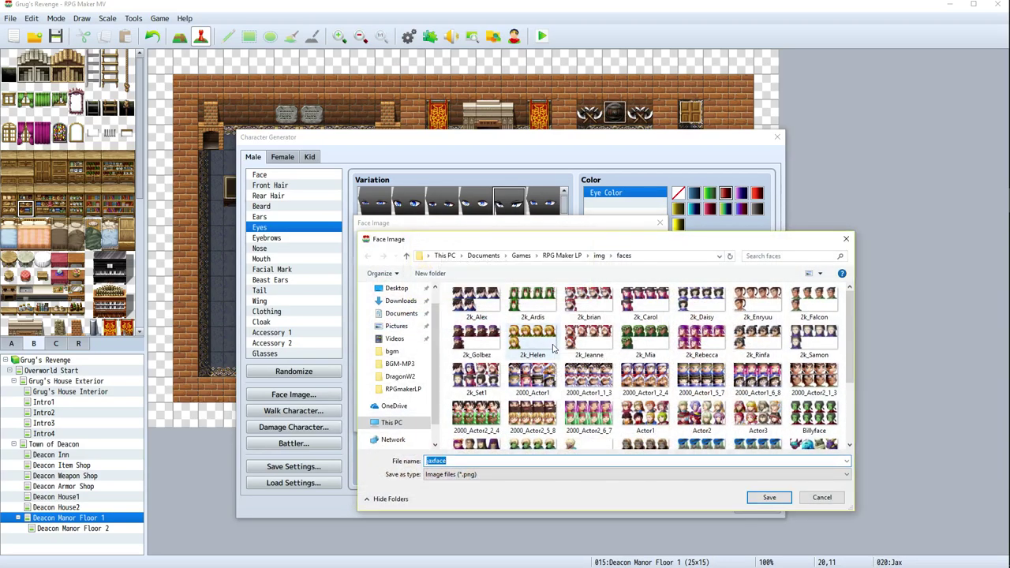
key(Return)
key(Left)
key(Return)
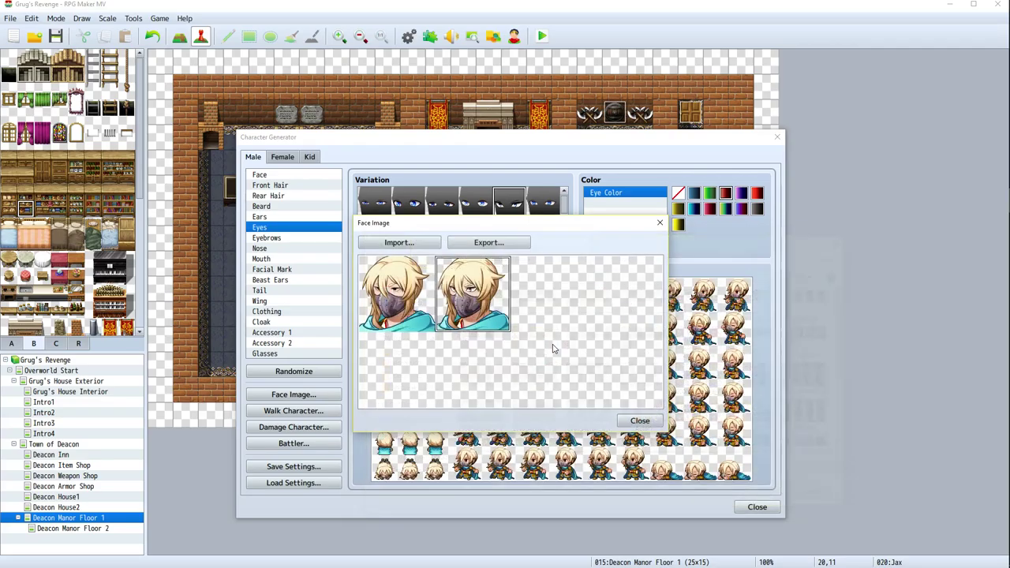
Pick another eye style, place it in slot three, and re-export over jaxface.png
click(640, 420)
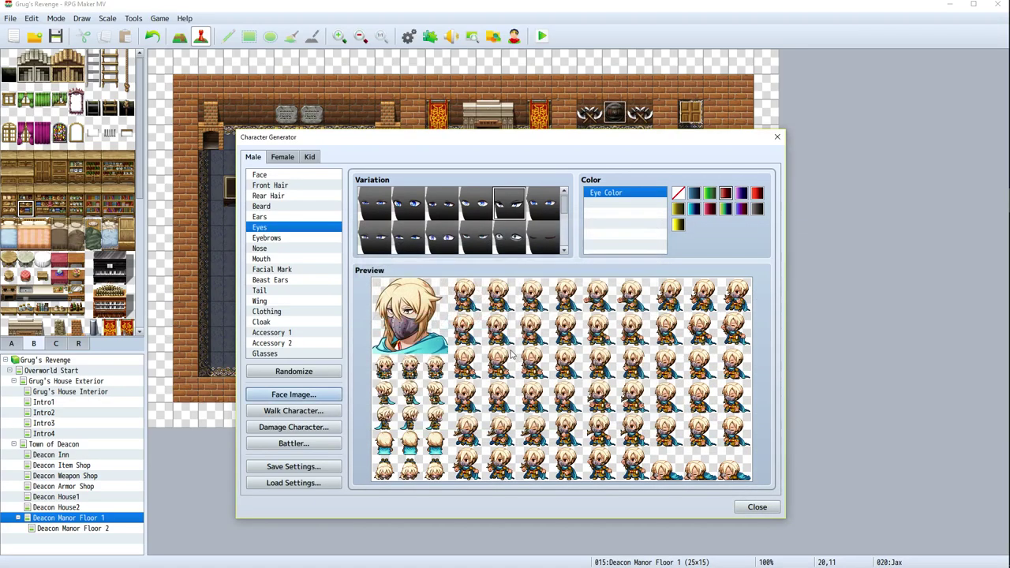
click(453, 244)
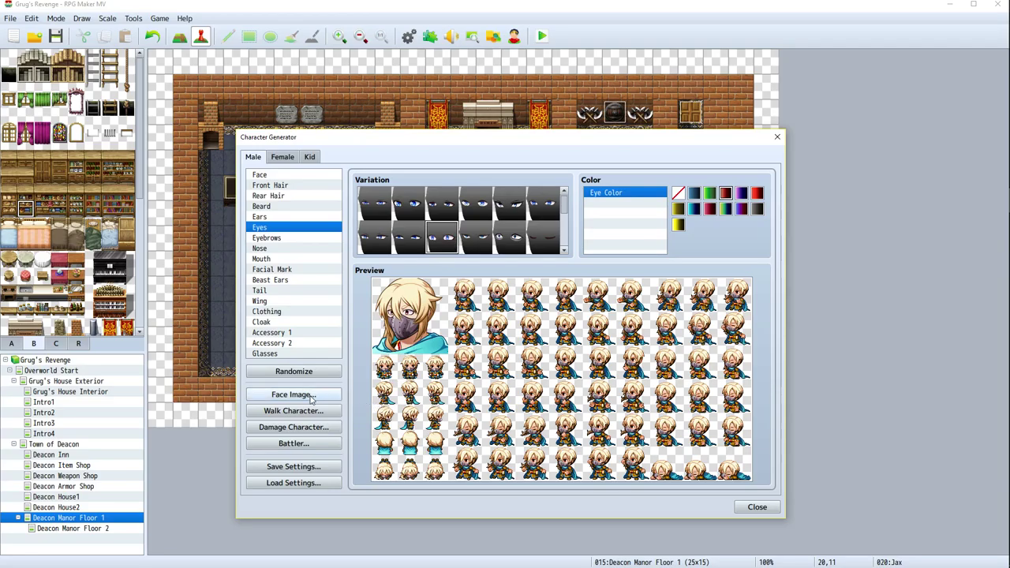
click(311, 395)
click(404, 250)
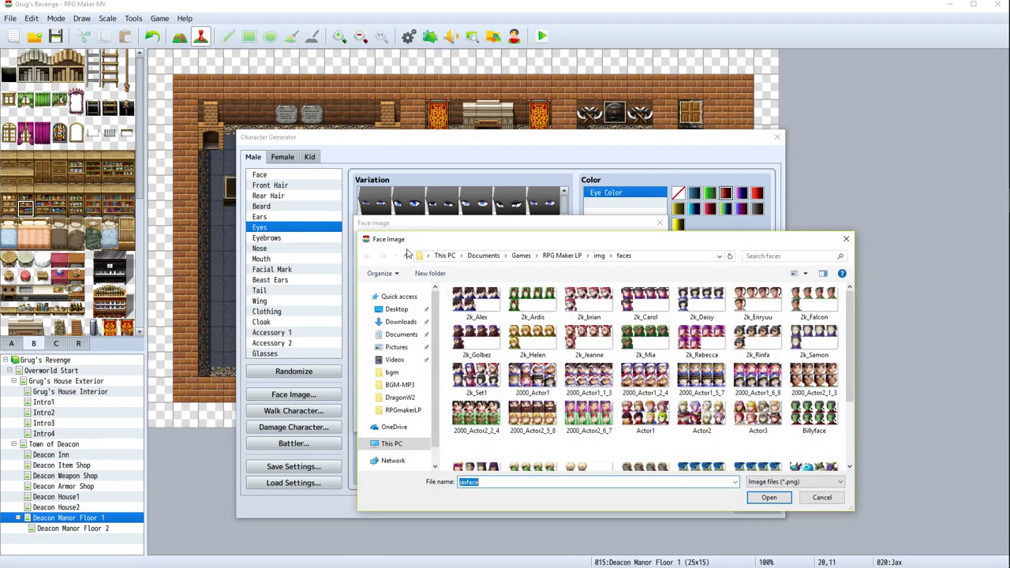
key(Escape)
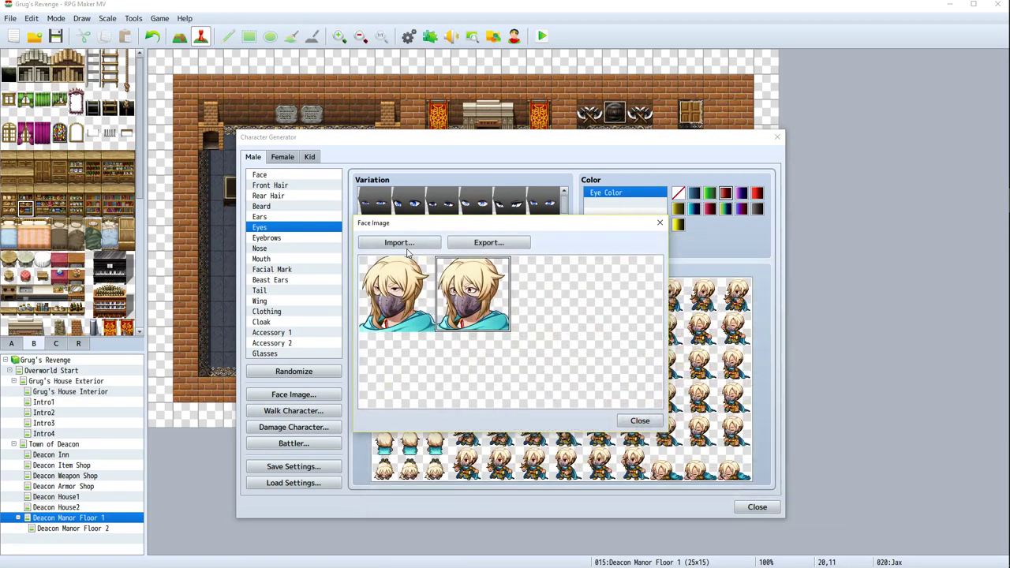
click(534, 329)
click(489, 243)
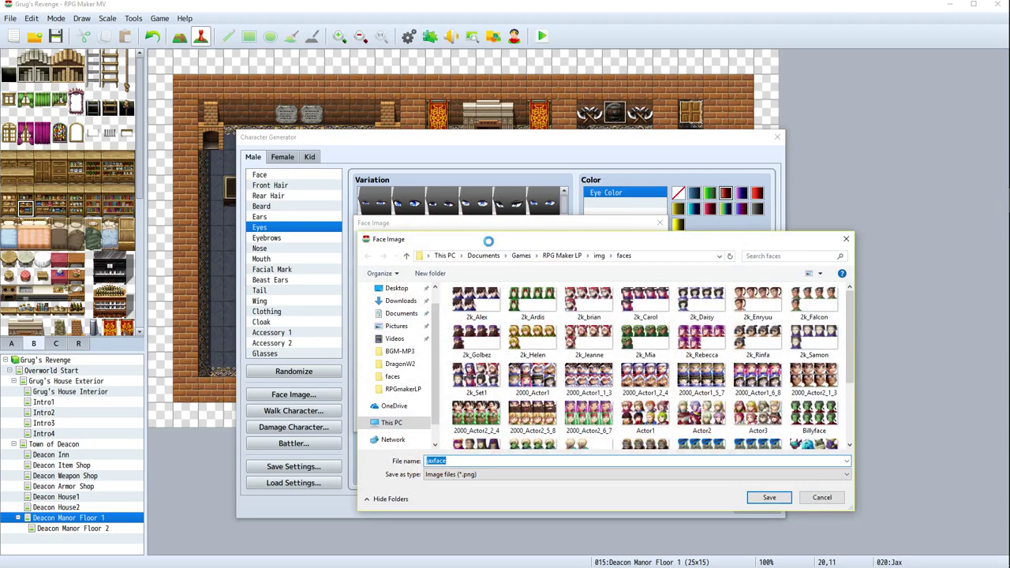
key(Return)
key(Left)
key(Return)
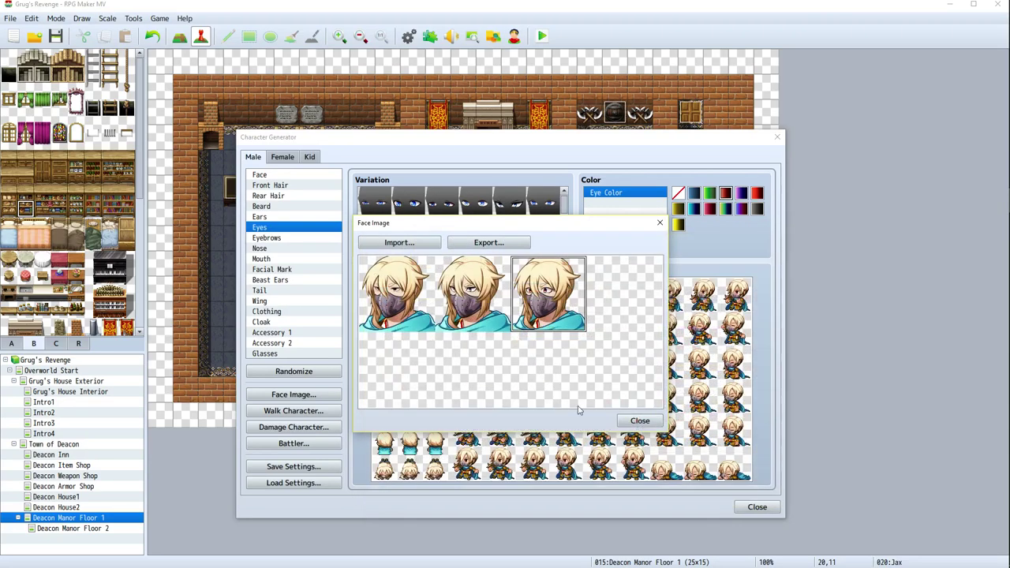
Settle on a fourth eye style, place it in slot four, and overwrite jaxface
click(640, 420)
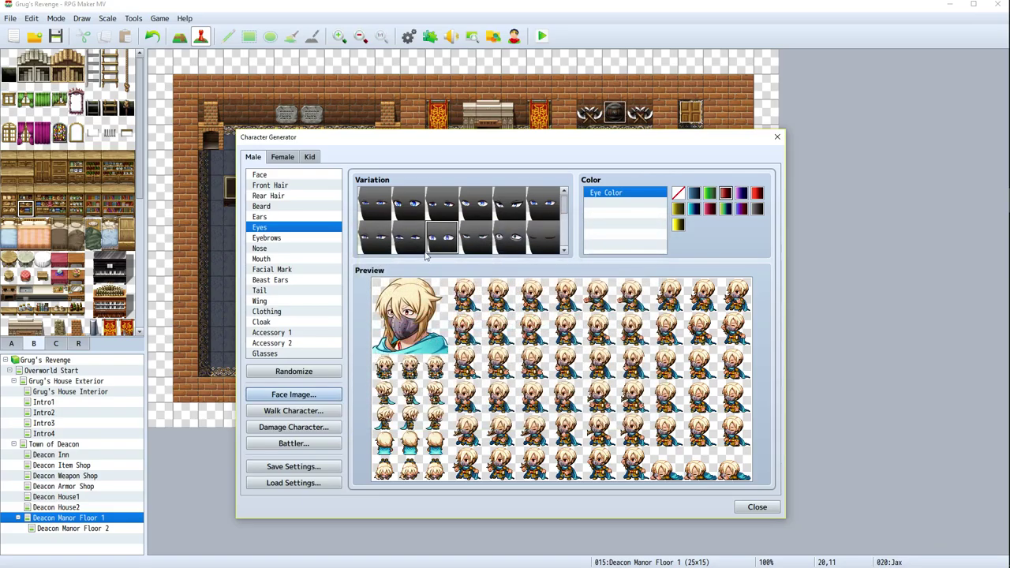
click(408, 206)
click(362, 203)
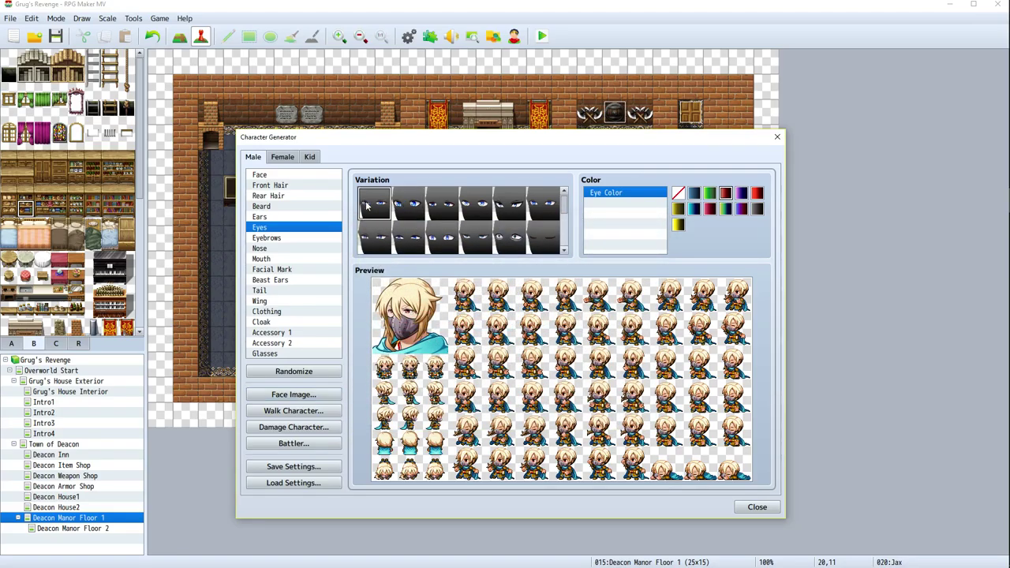
click(370, 237)
click(367, 204)
click(304, 398)
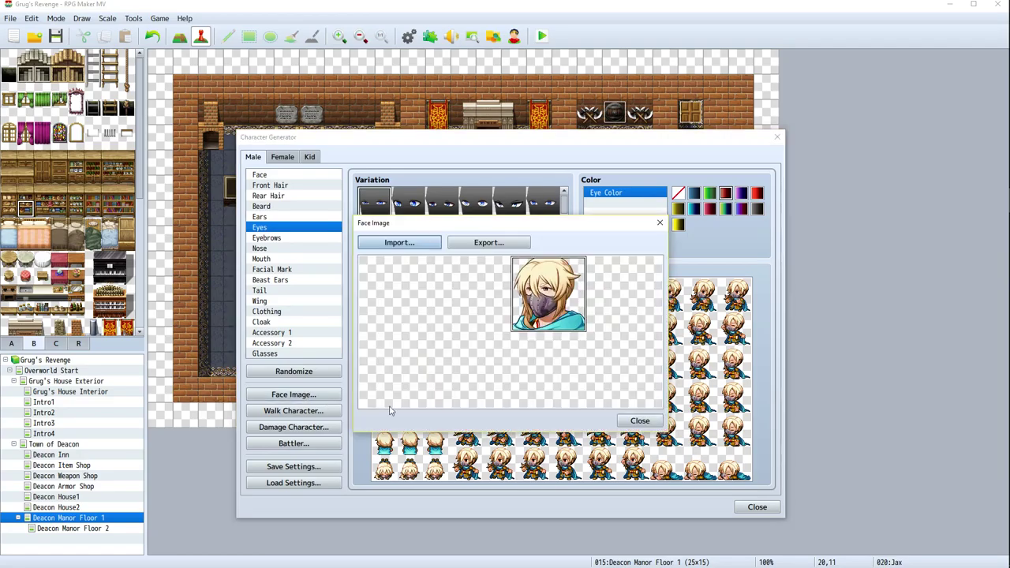
click(398, 242)
key(Return)
click(646, 287)
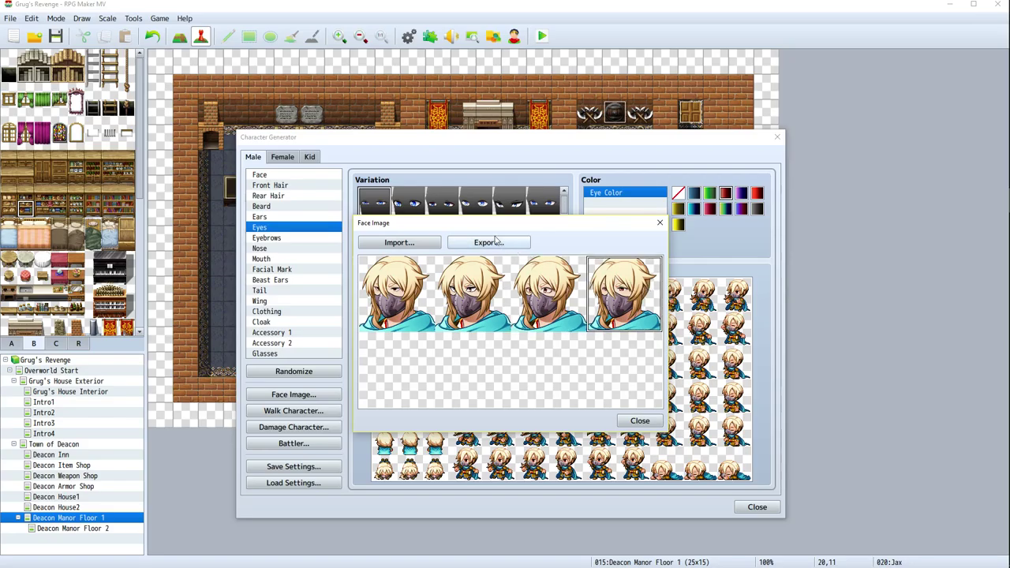
click(489, 243)
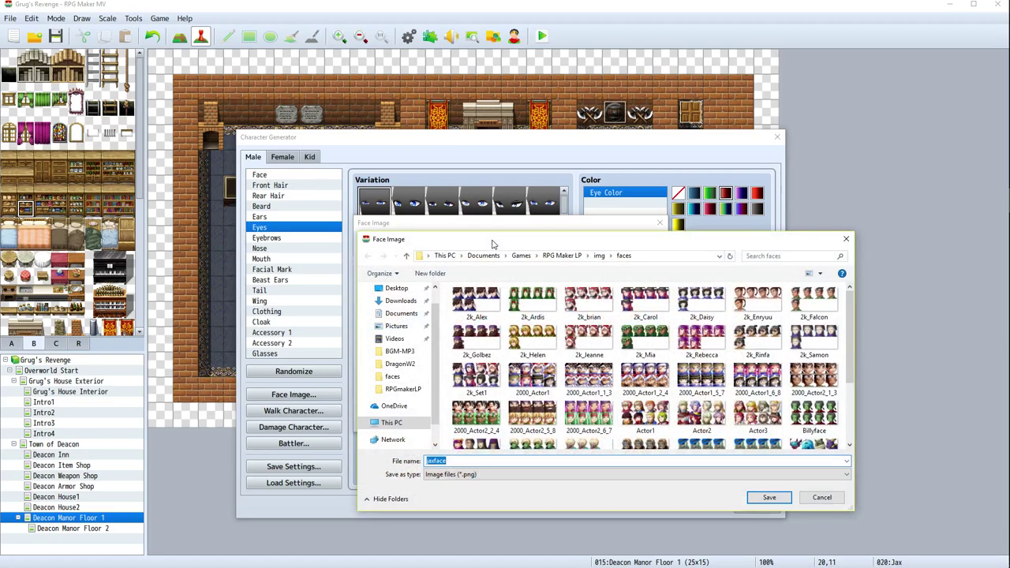
key(Return)
key(y)
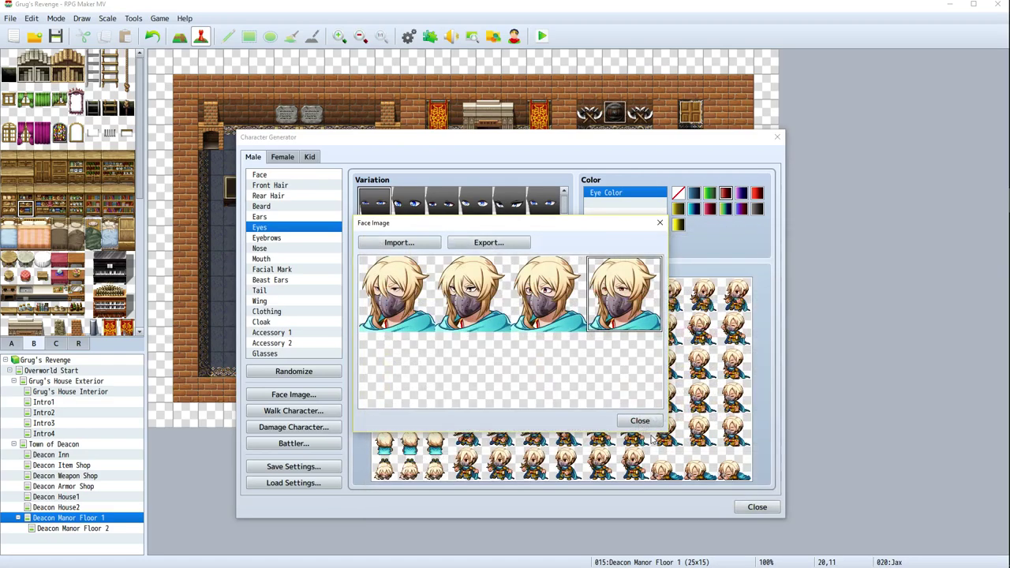
click(643, 422)
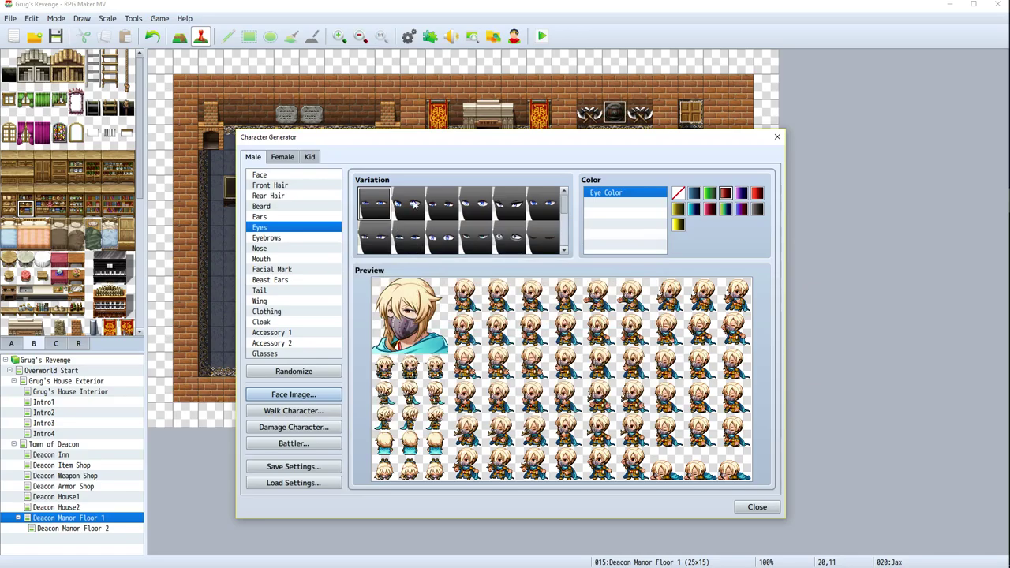
scroll(414, 206, down, 4)
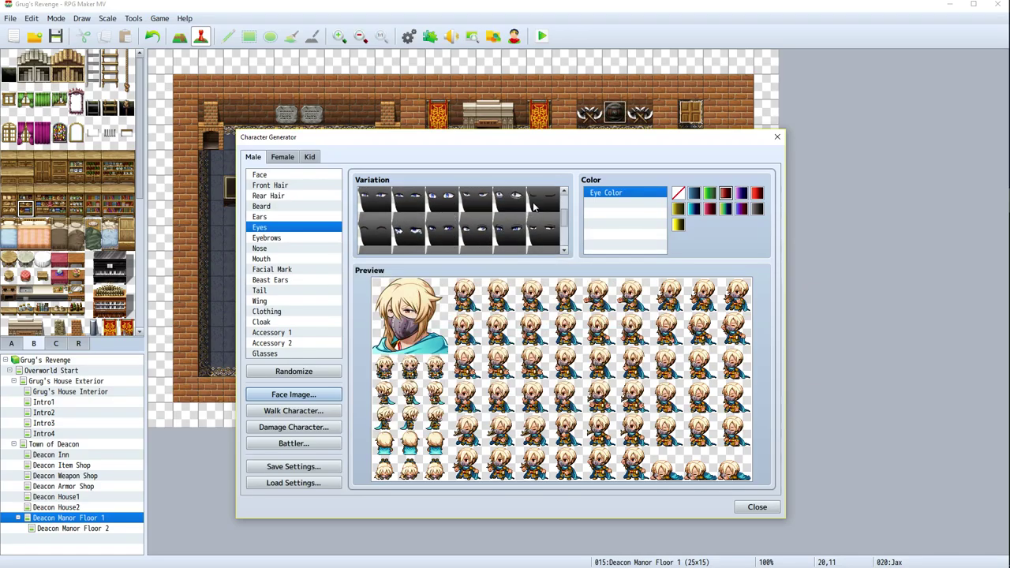
Import jaxface, add the current face to slot five, and overwrite the file
scroll(533, 205, down, 3)
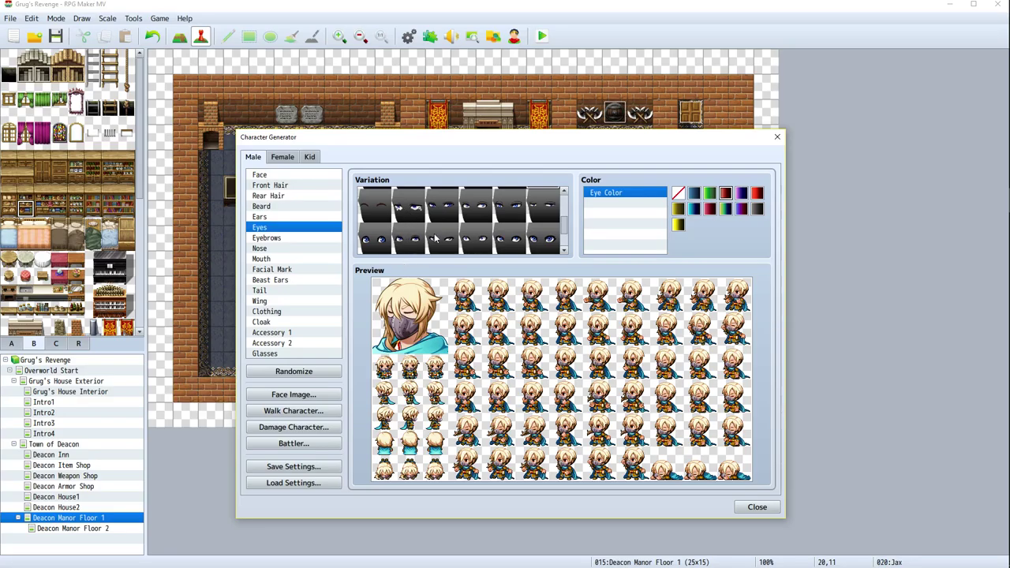
scroll(442, 227, down, 3)
scroll(444, 235, up, 2)
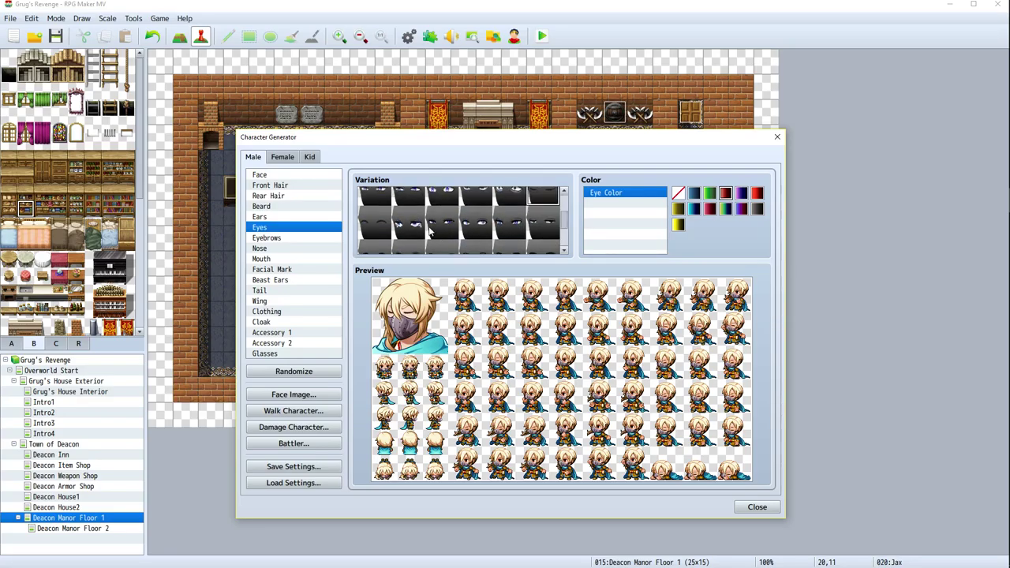
scroll(444, 235, up, 1)
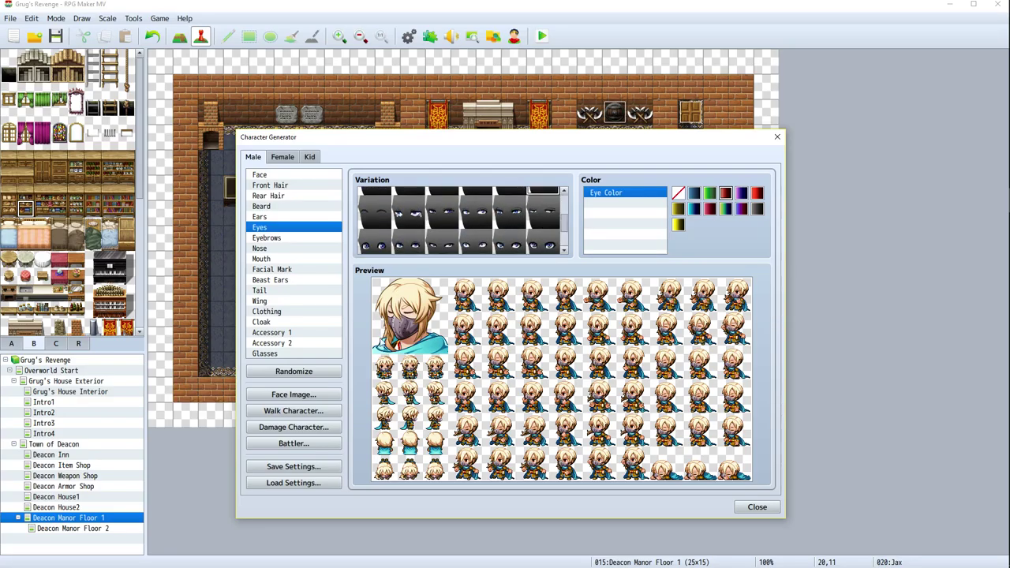
click(305, 396)
click(435, 248)
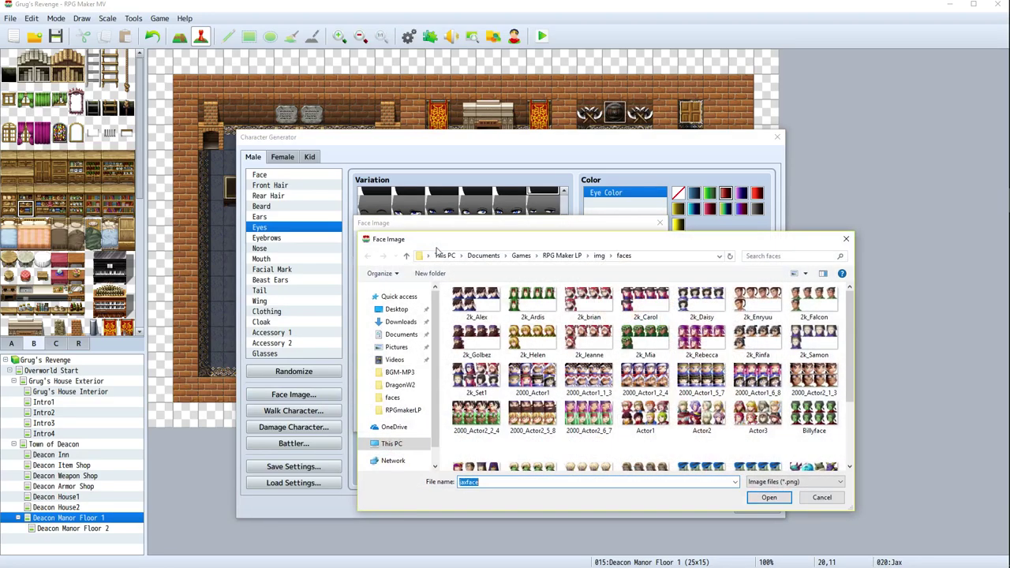
key(Escape)
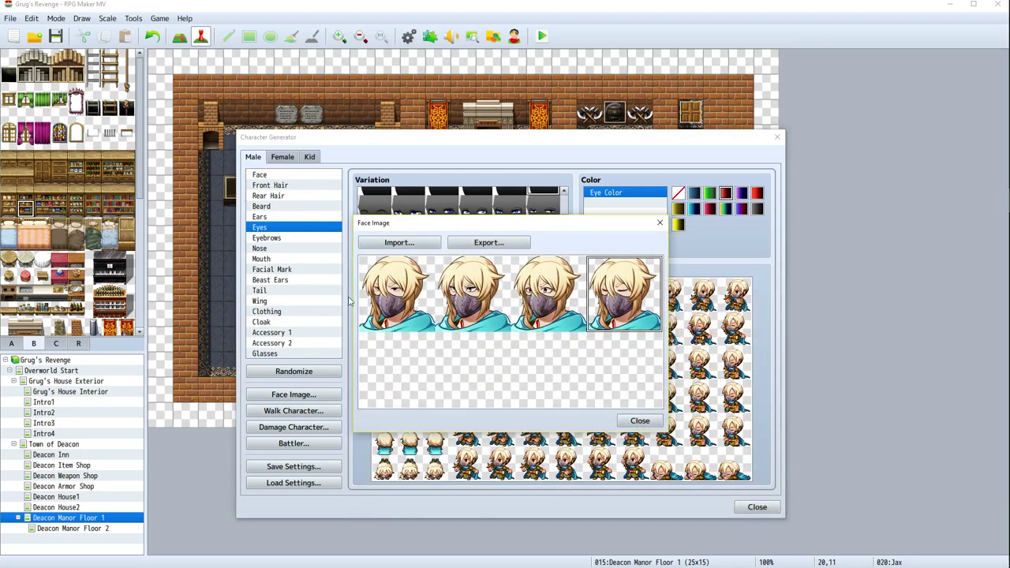
click(399, 377)
click(488, 241)
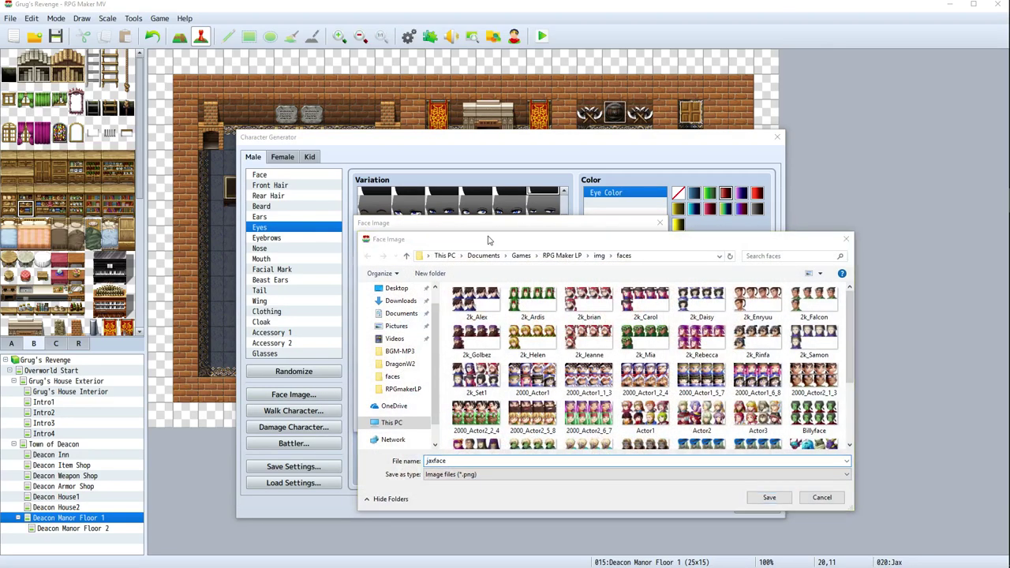
key(Return)
key(Left)
key(Return)
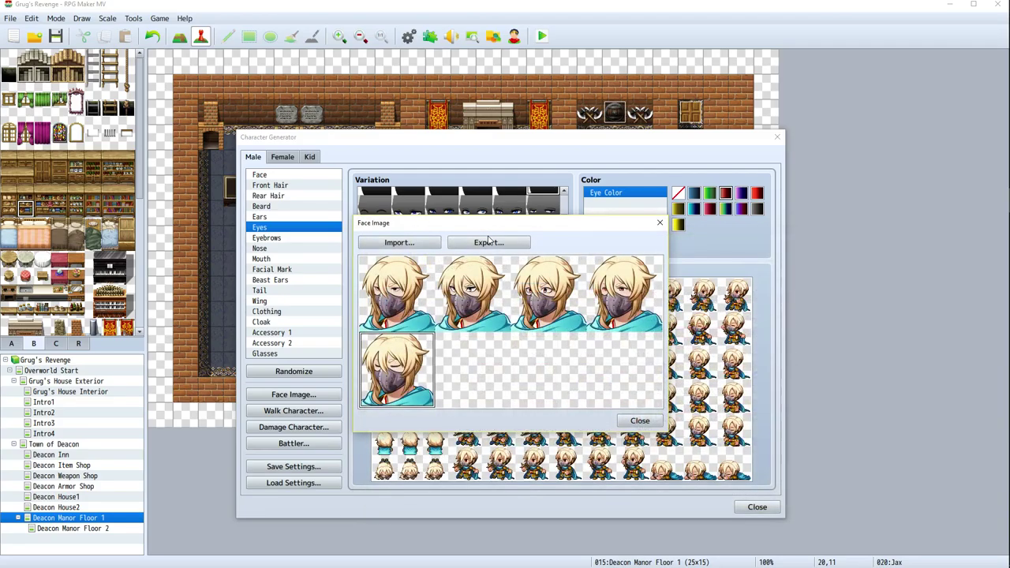
click(635, 420)
Pick a different eye style, add it to slot six, and save over jaxface
click(408, 212)
click(313, 395)
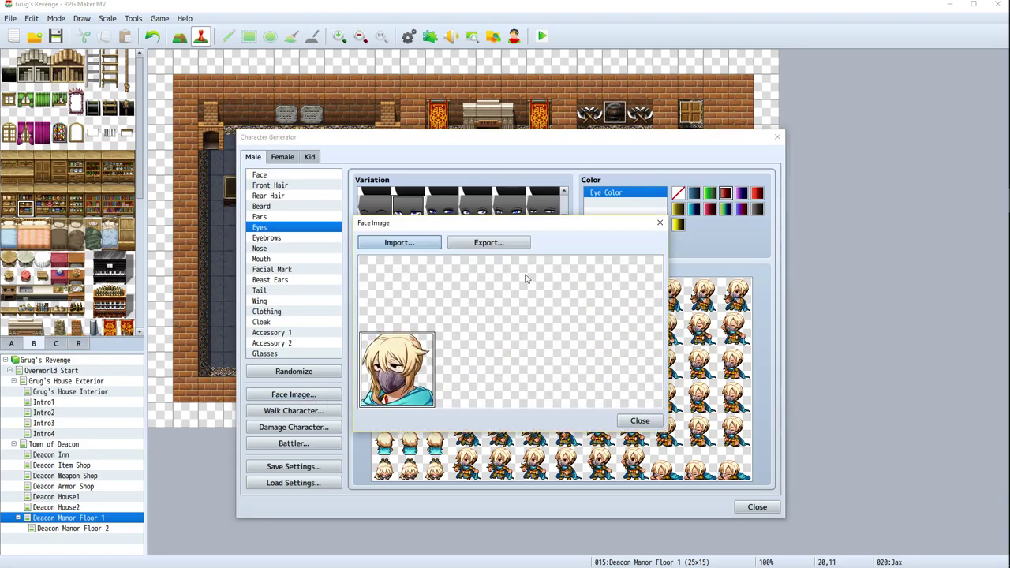
click(398, 242)
key(Escape)
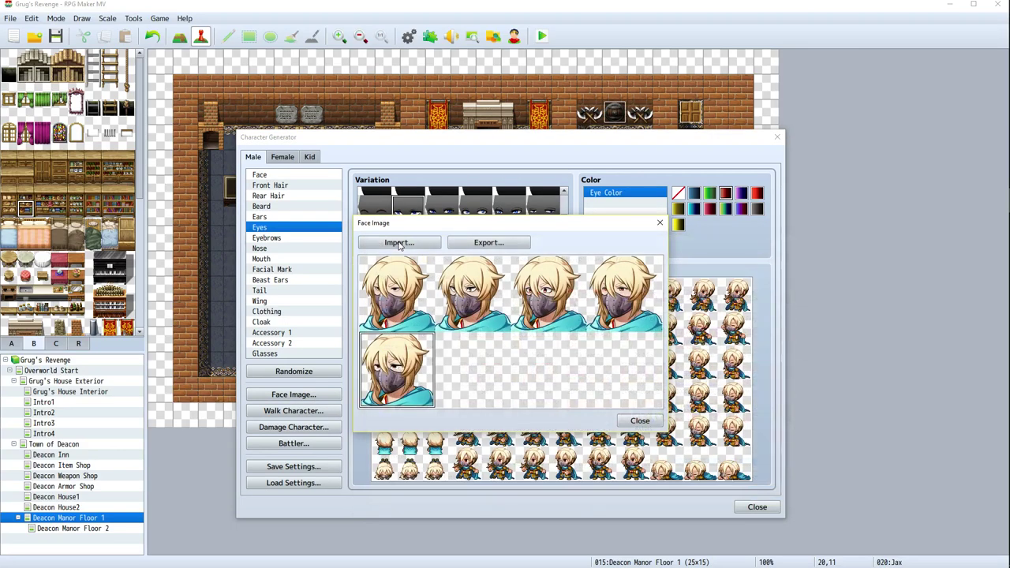
click(462, 379)
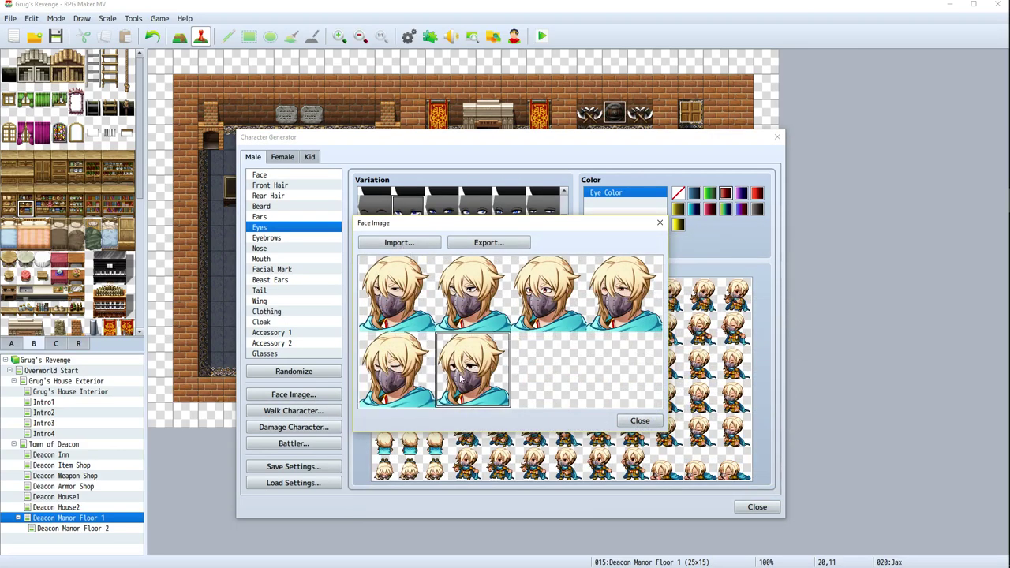
click(488, 243)
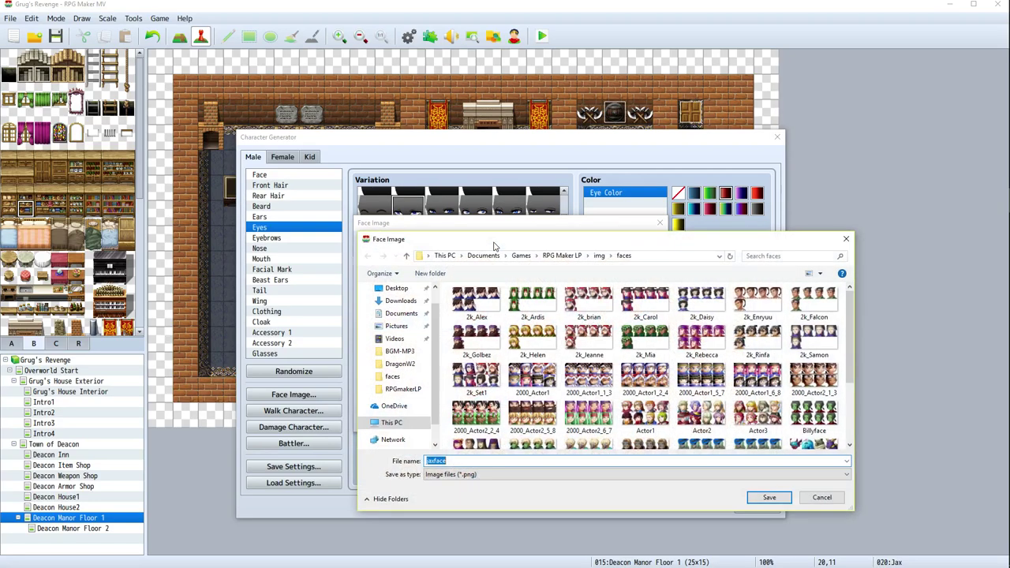
key(Return)
key(Return)
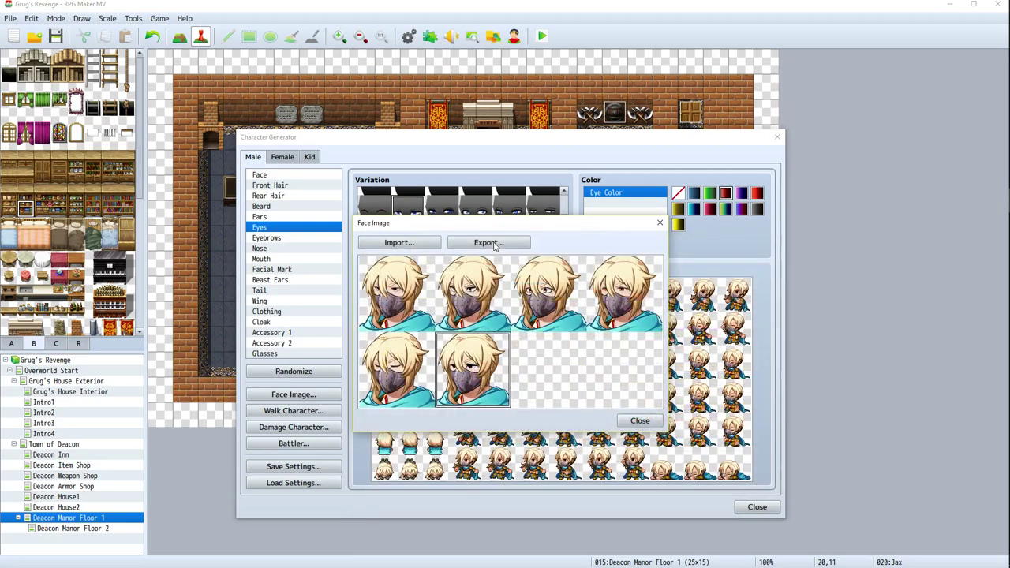
click(636, 420)
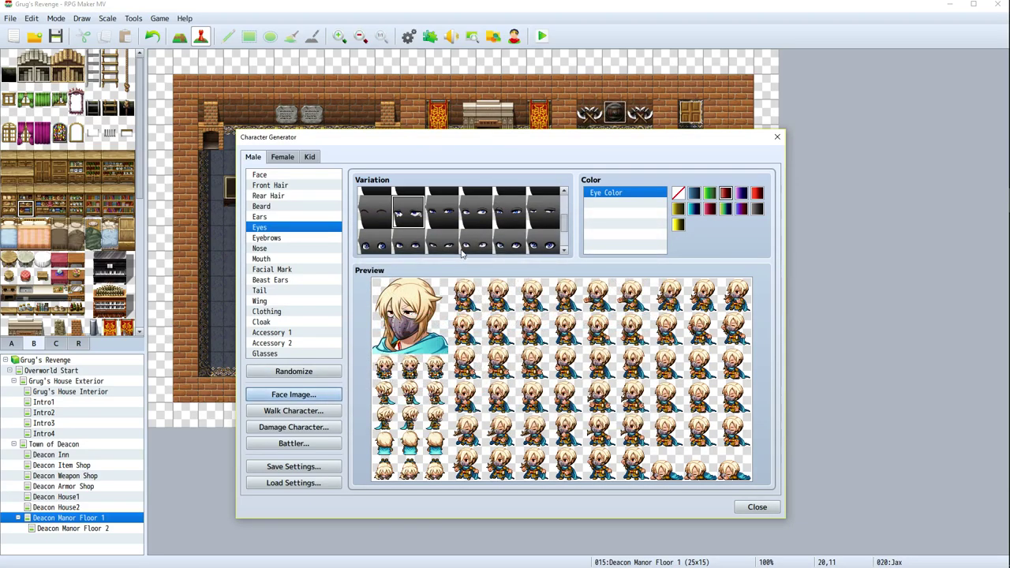
Choose another eye style, import jaxface, and re-export it, replacing the existing file
scroll(484, 230, down, 3)
click(410, 241)
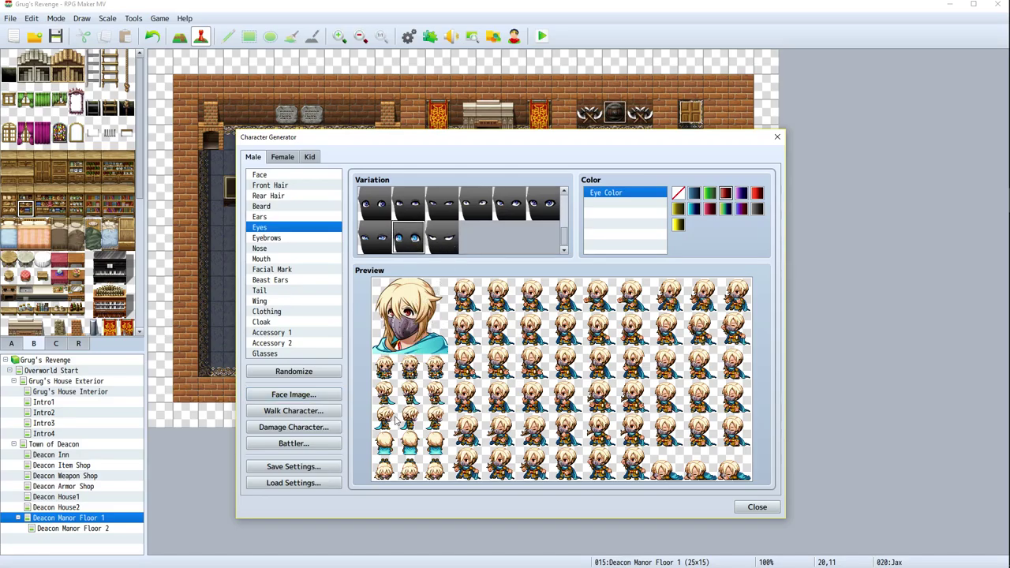
click(293, 395)
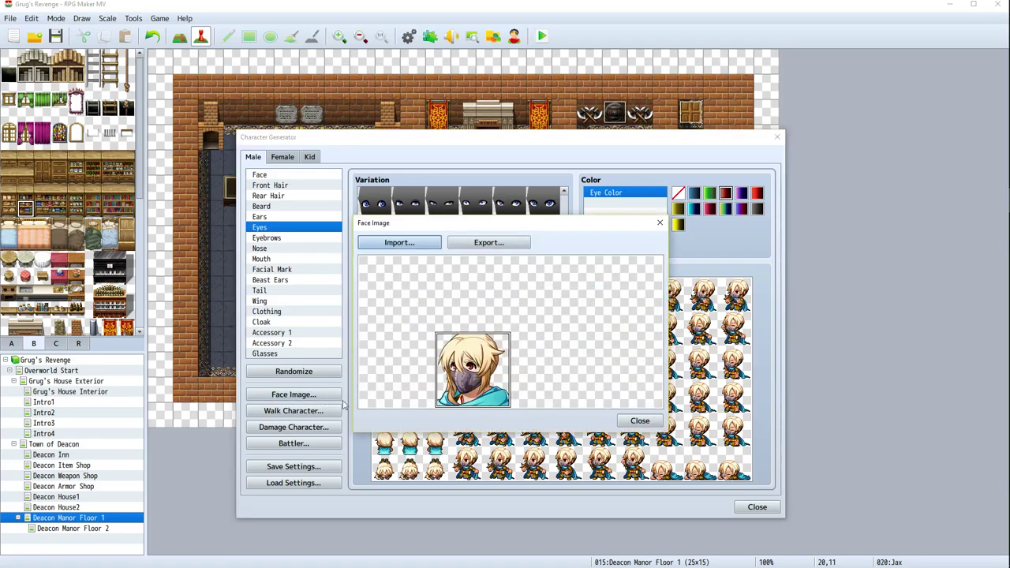
click(421, 248)
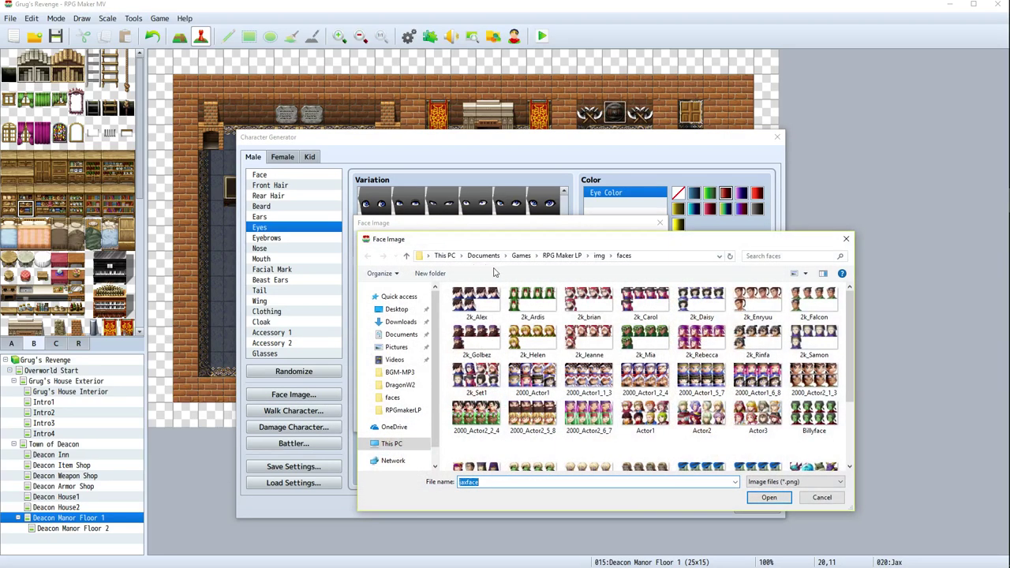
key(Return)
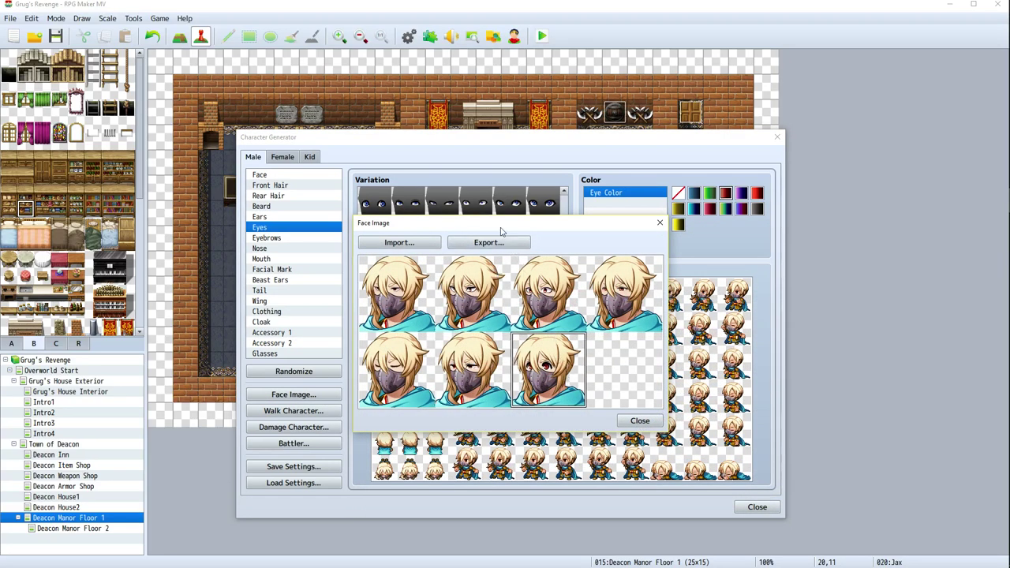
click(492, 242)
key(Return)
click(517, 289)
click(637, 424)
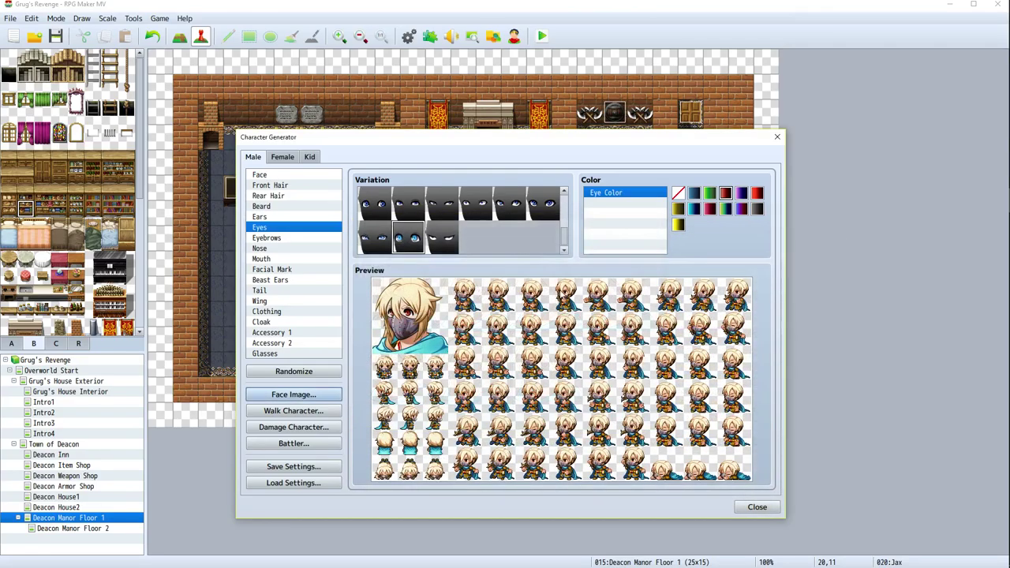
Pick a final eye style, place it in slot eight, and save the completed sheet as jaxface
click(453, 242)
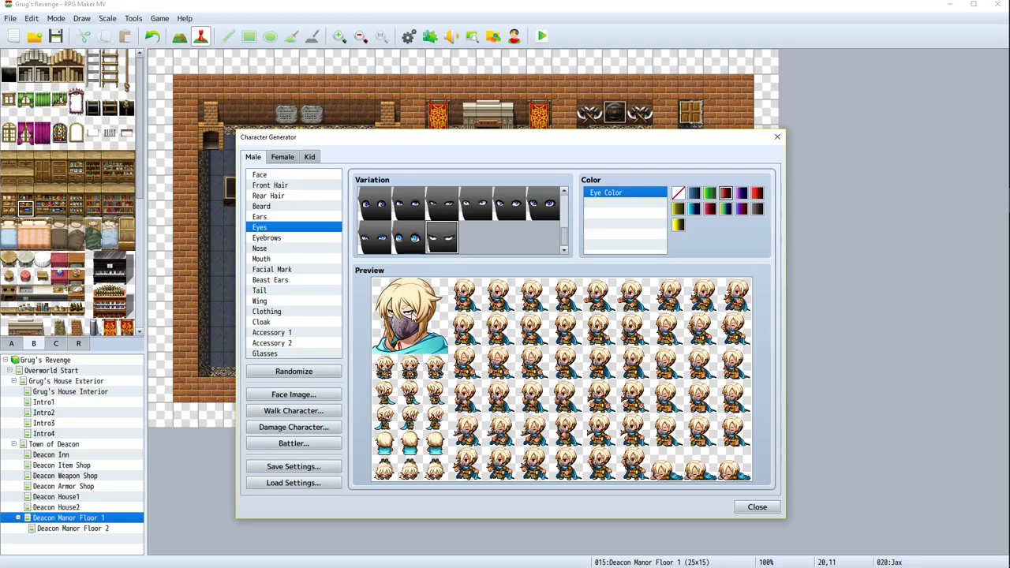
click(315, 394)
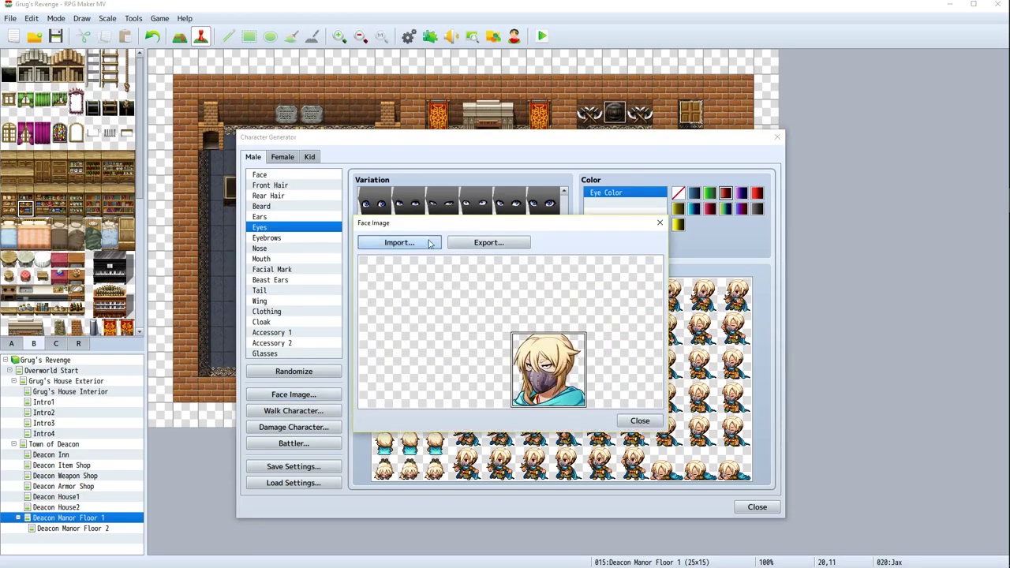
click(399, 242)
key(Return)
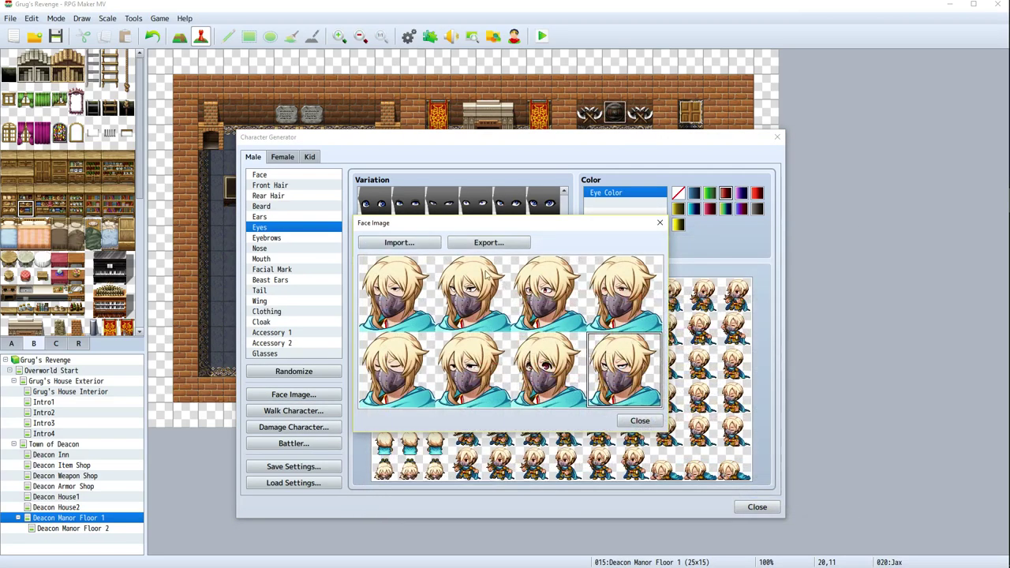
click(605, 382)
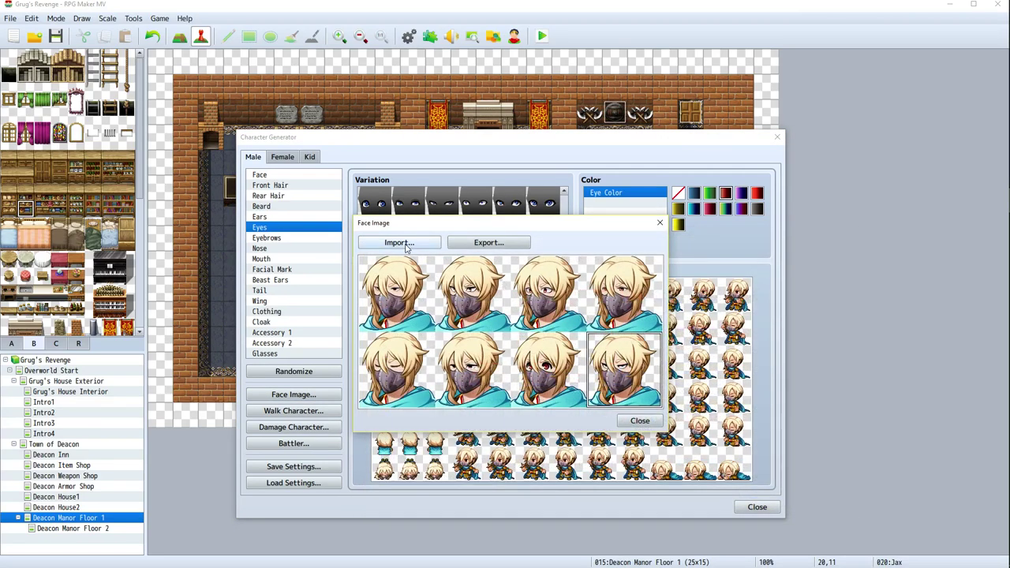
click(487, 242)
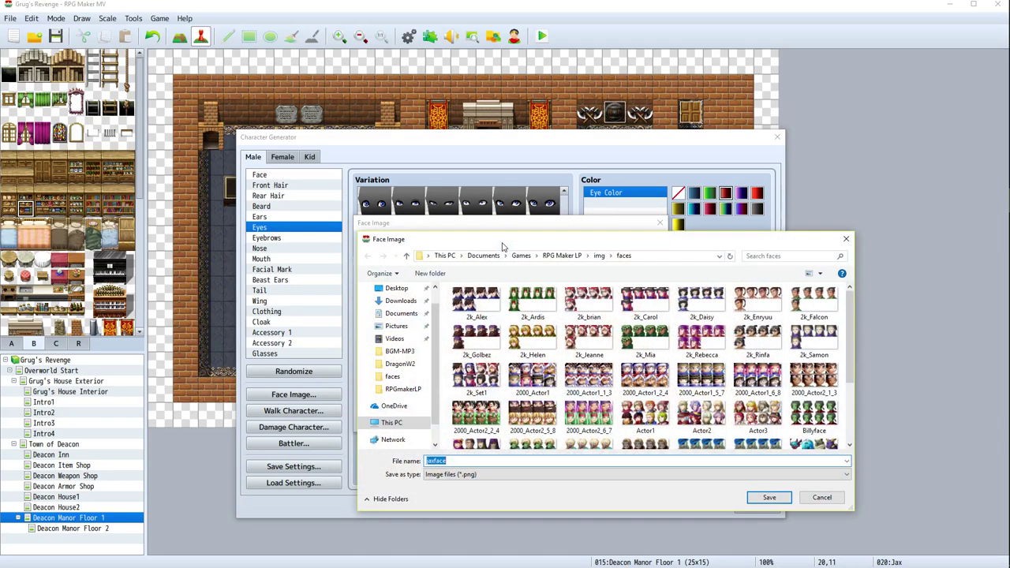
key(Return)
key(Return)
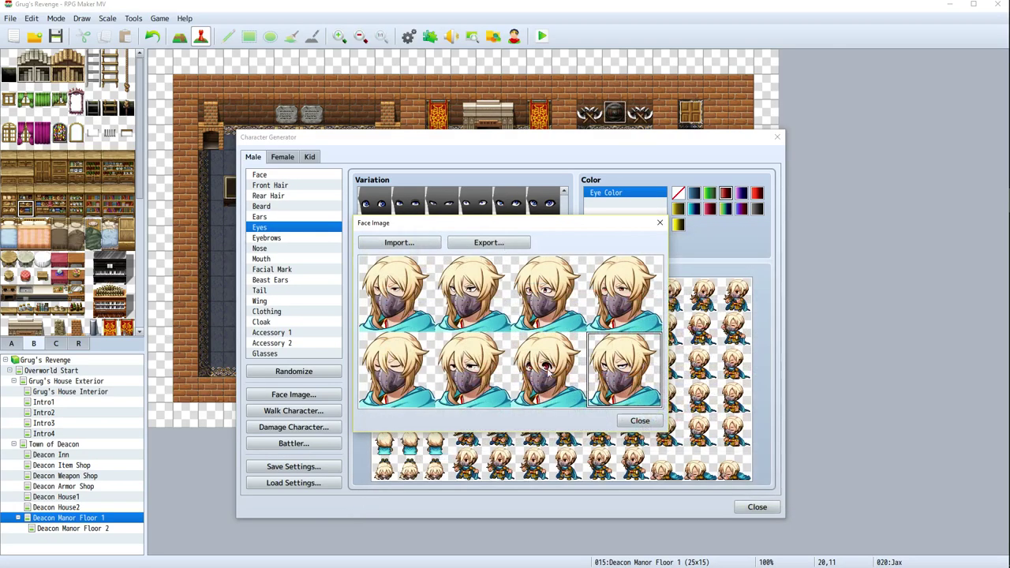
Export Jax's walking sprite sheet as jaxwalk
click(640, 421)
click(307, 410)
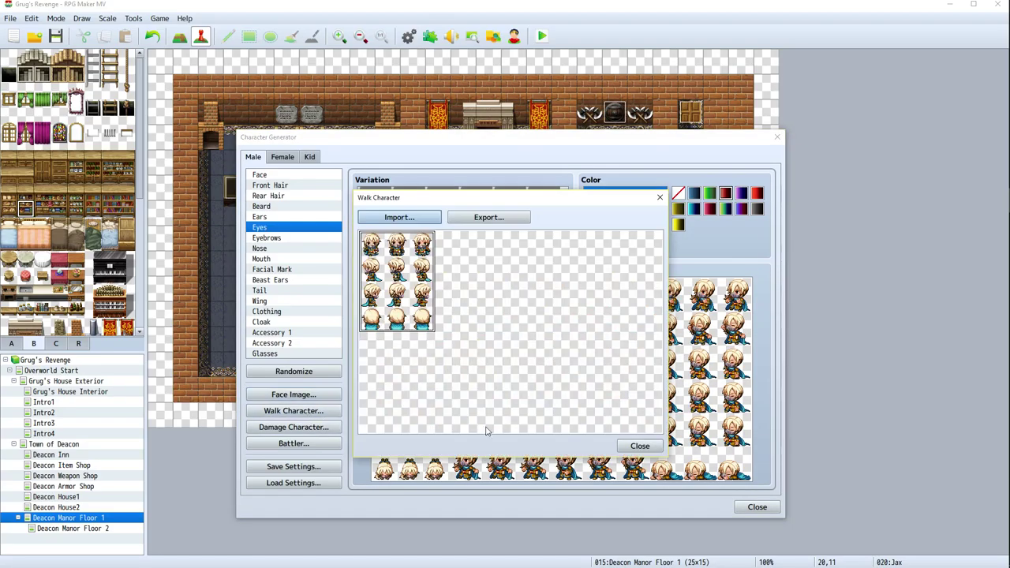
click(507, 218)
text(jaxwalk)
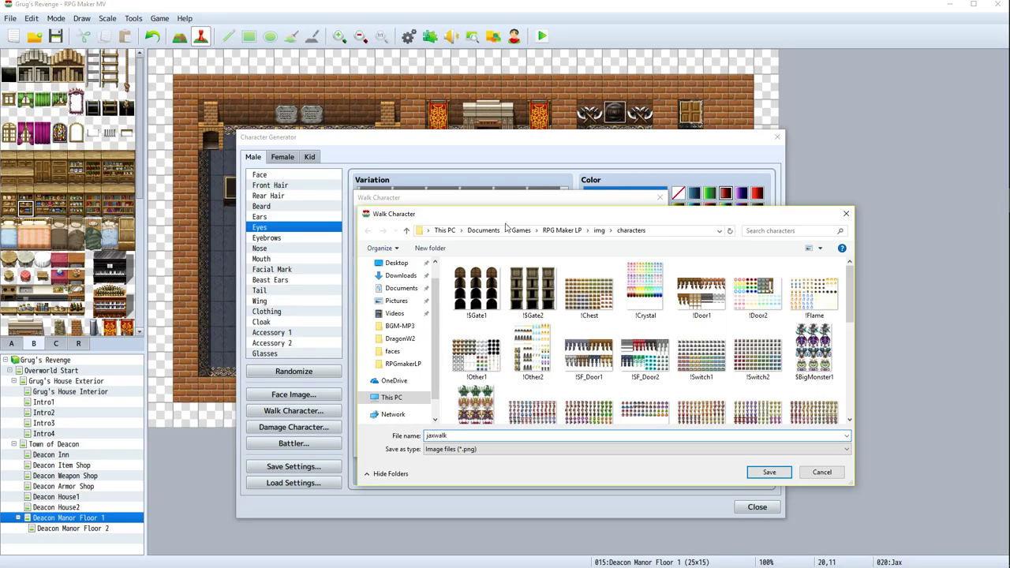
key(Return)
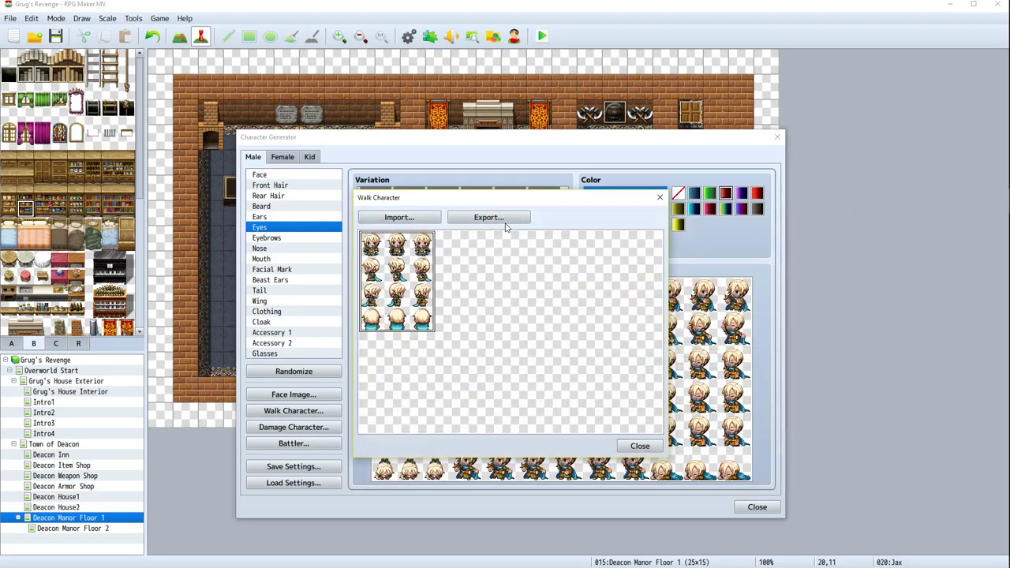
click(640, 450)
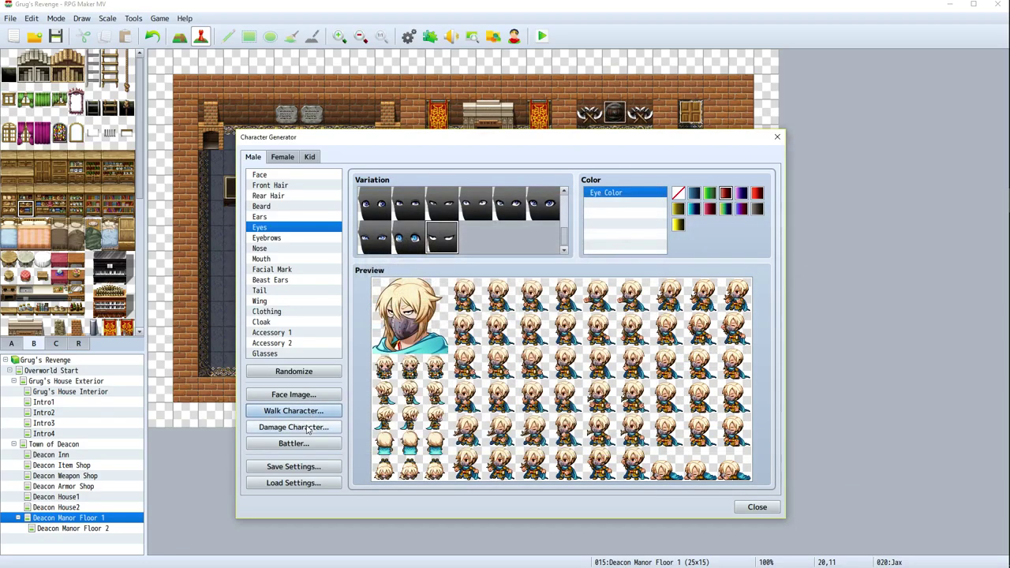
Export Jax's damage sprite sheet as jaxdamage
click(308, 427)
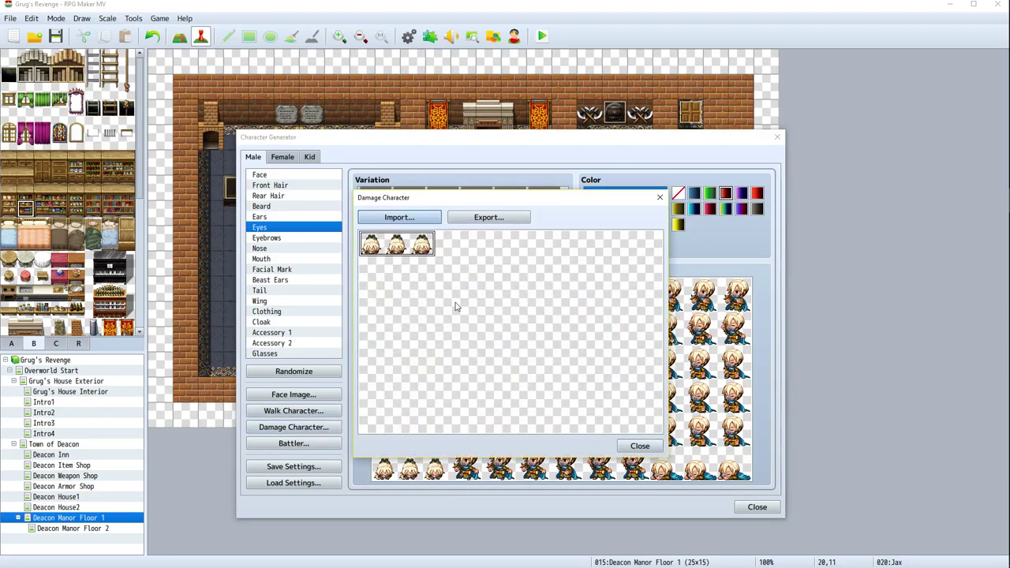
click(488, 217)
text(jaxdamage)
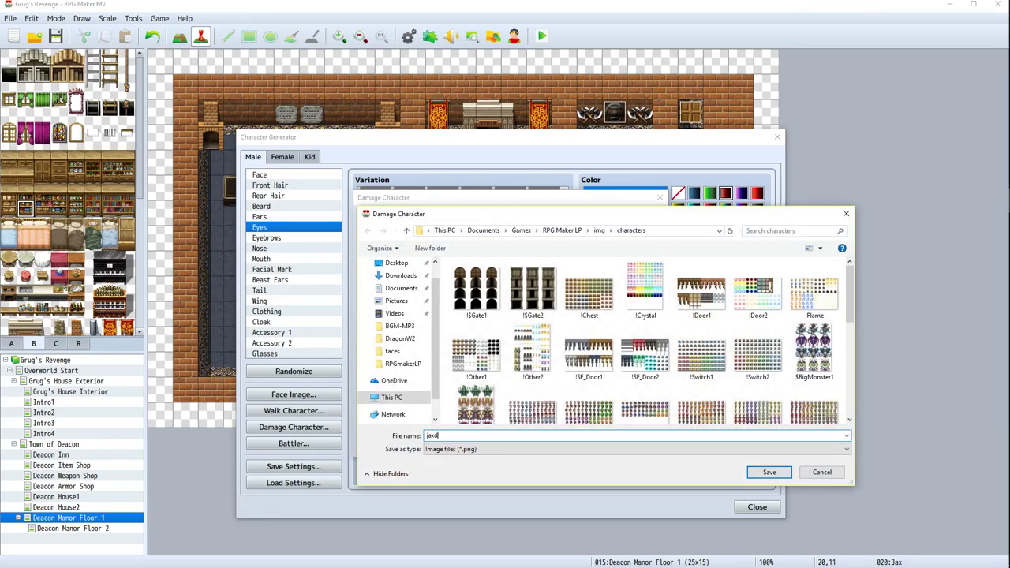
click(769, 471)
click(639, 446)
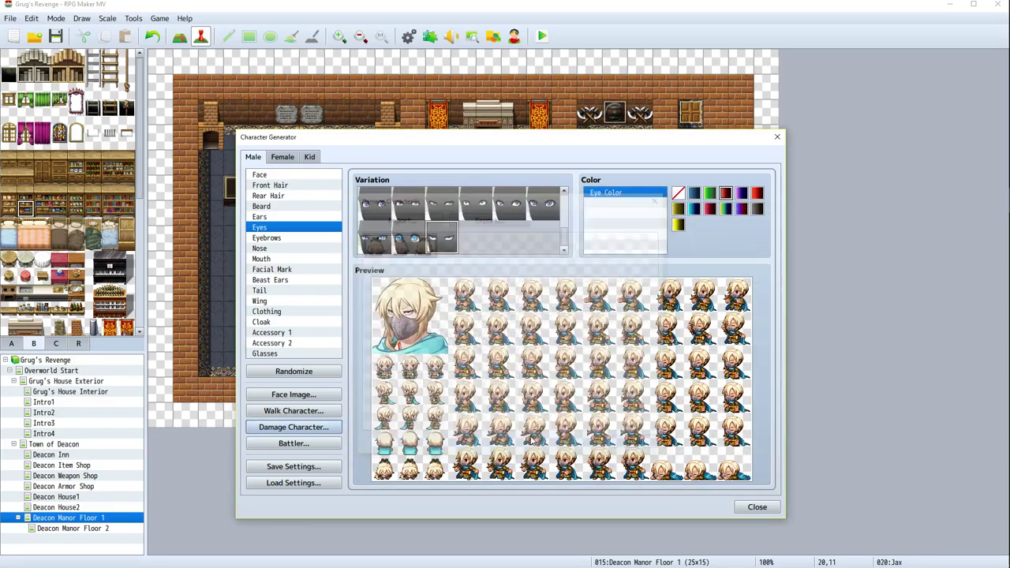
Export Jax's battler sheet as jaxbattle and close the Character Generator
click(286, 447)
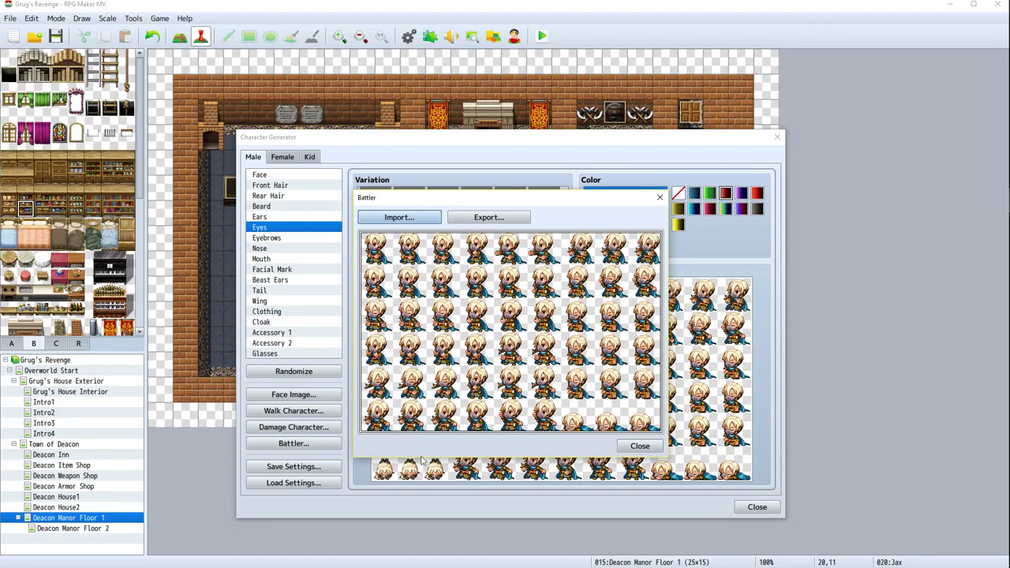
click(489, 218)
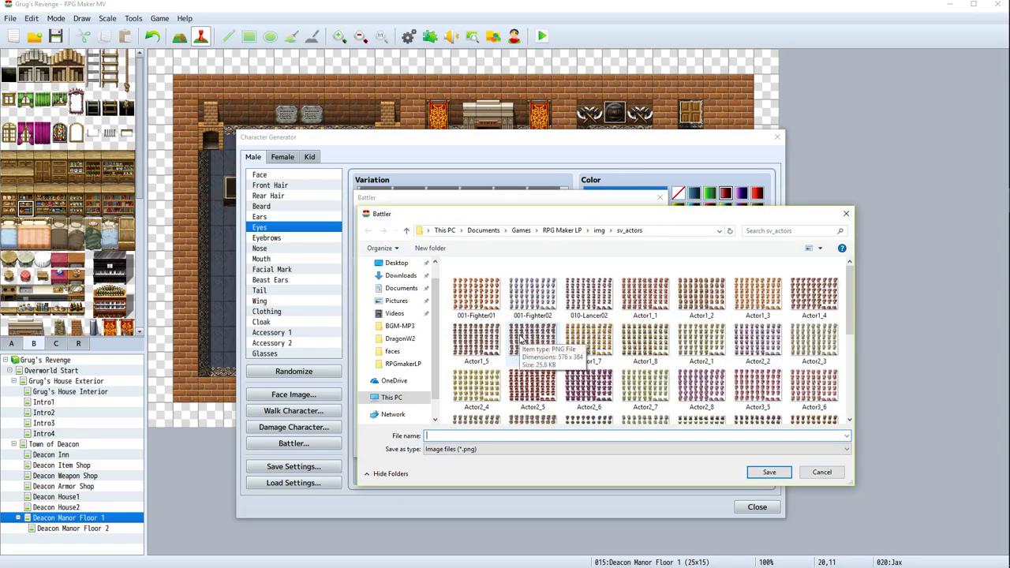
text(jaxbattle)
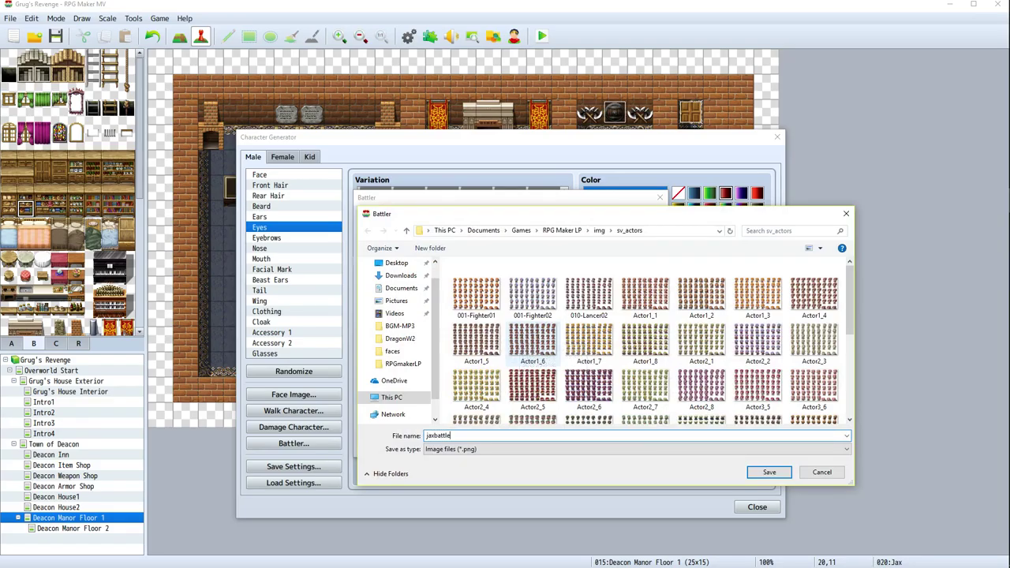
click(769, 471)
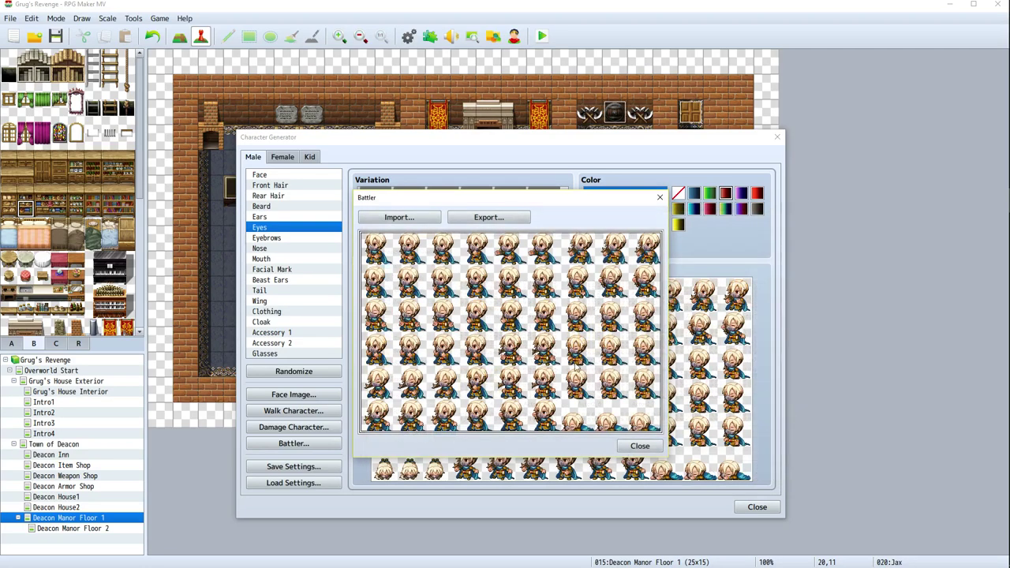
click(640, 446)
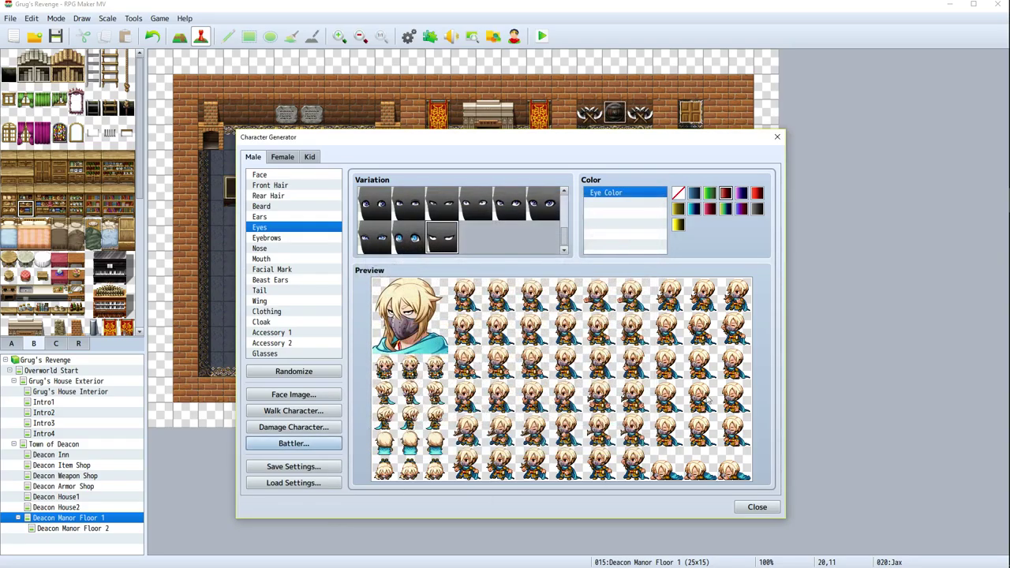
click(758, 506)
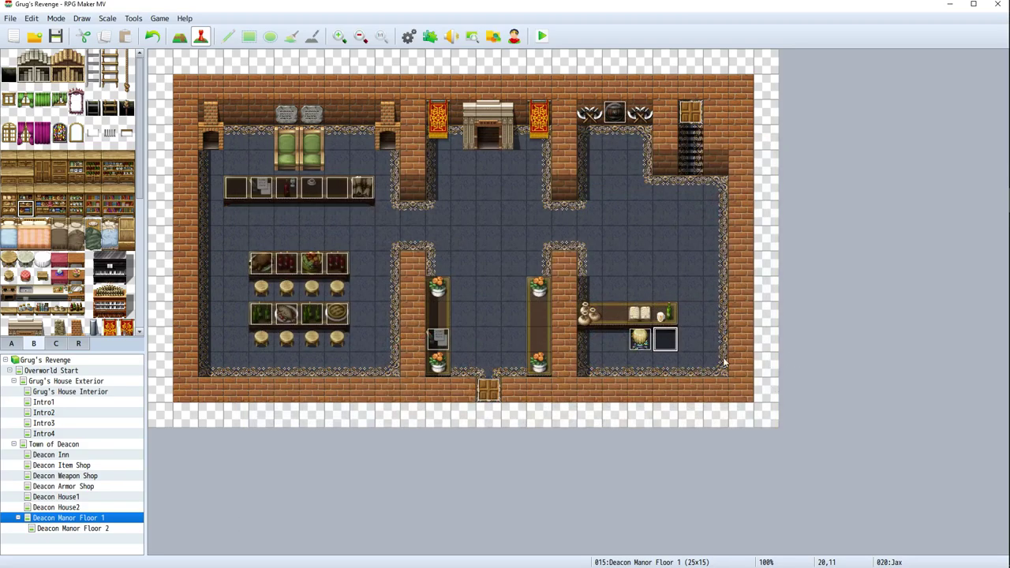
Set the Jax event's image to a pose from the jaxwalk sprite sheet and save the event
right_click(673, 341)
click(692, 348)
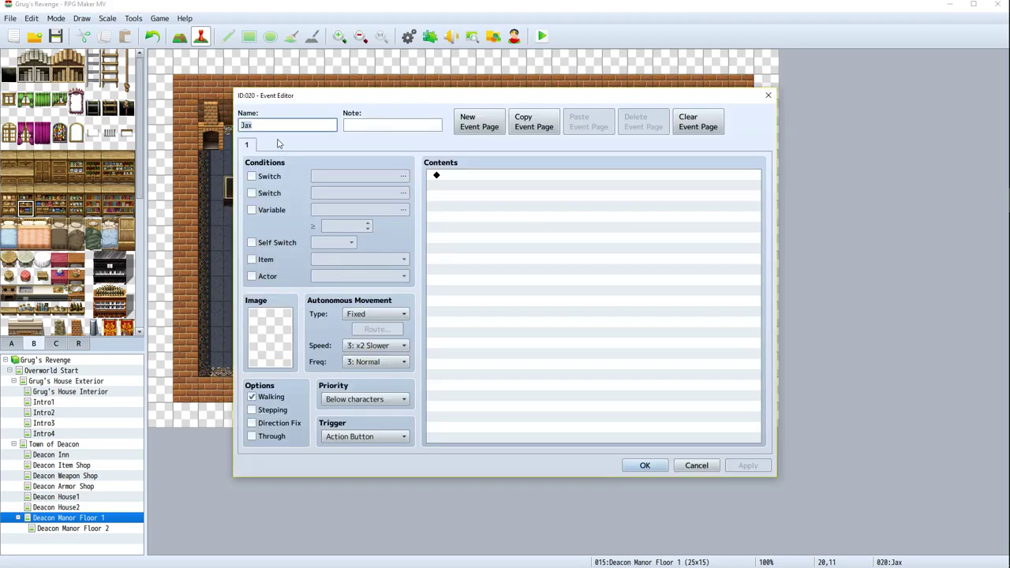
double_click(277, 340)
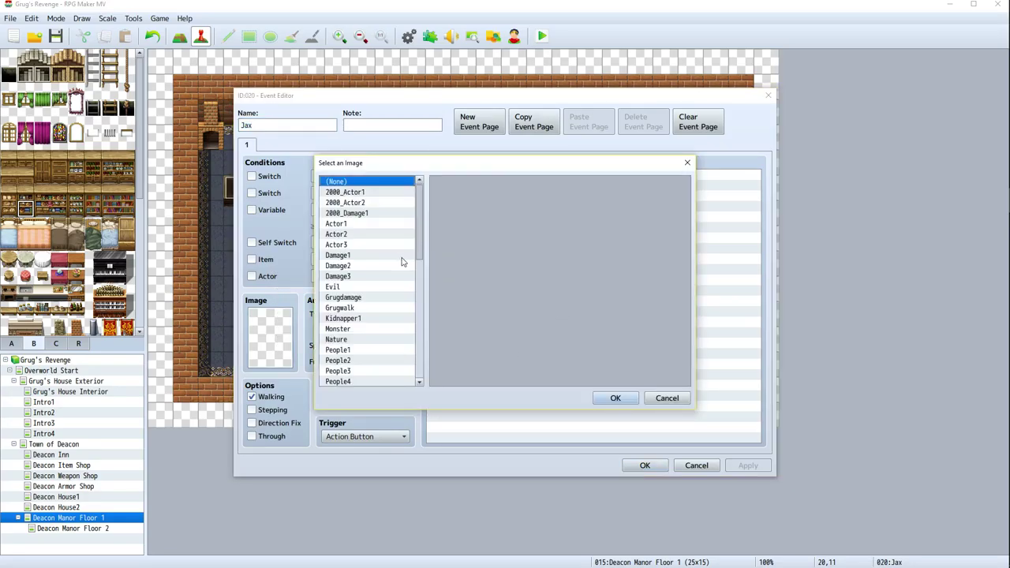
scroll(402, 262, down, 6)
click(364, 266)
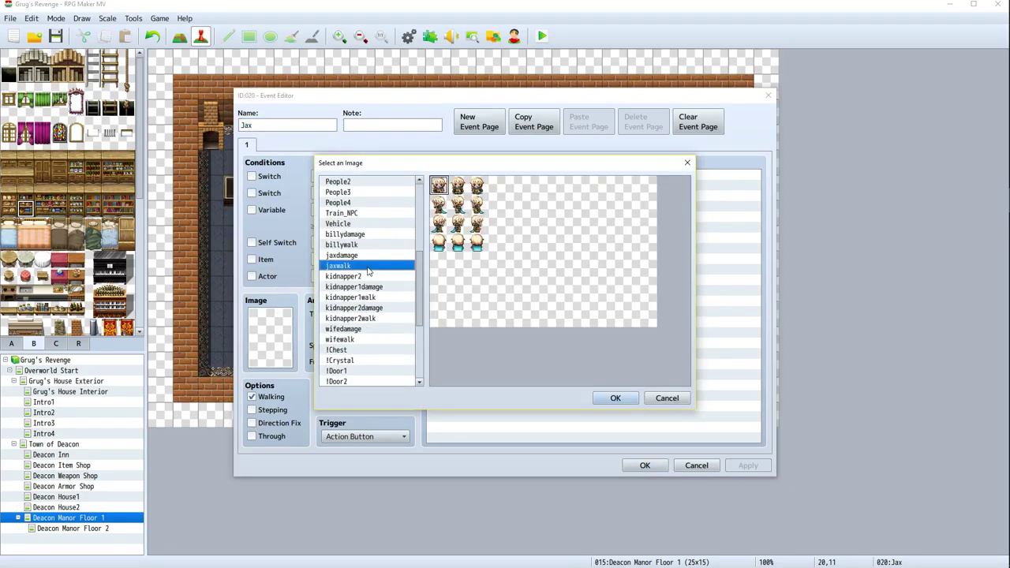
click(458, 243)
double_click(458, 243)
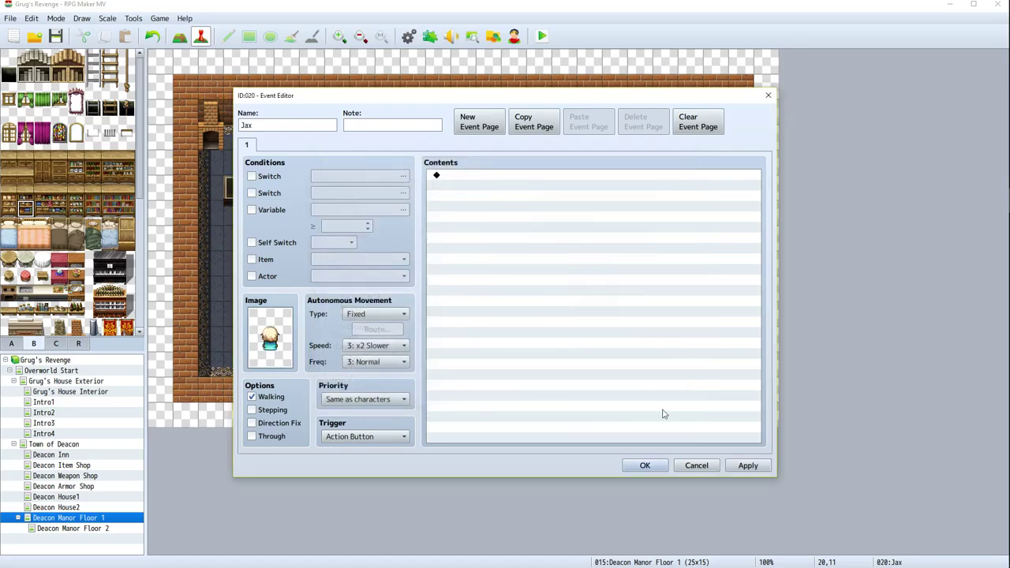
click(645, 466)
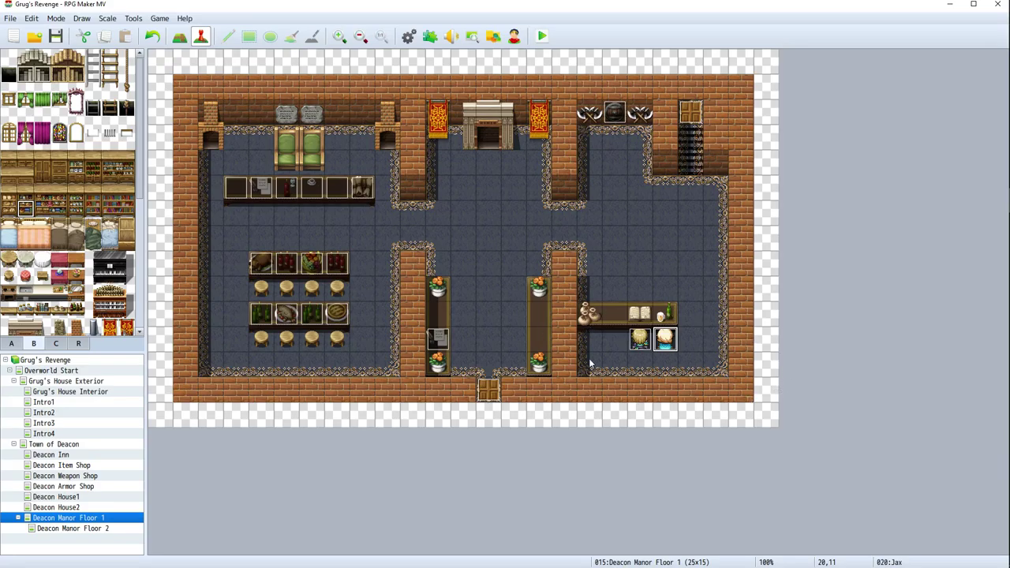
right_click(337, 227)
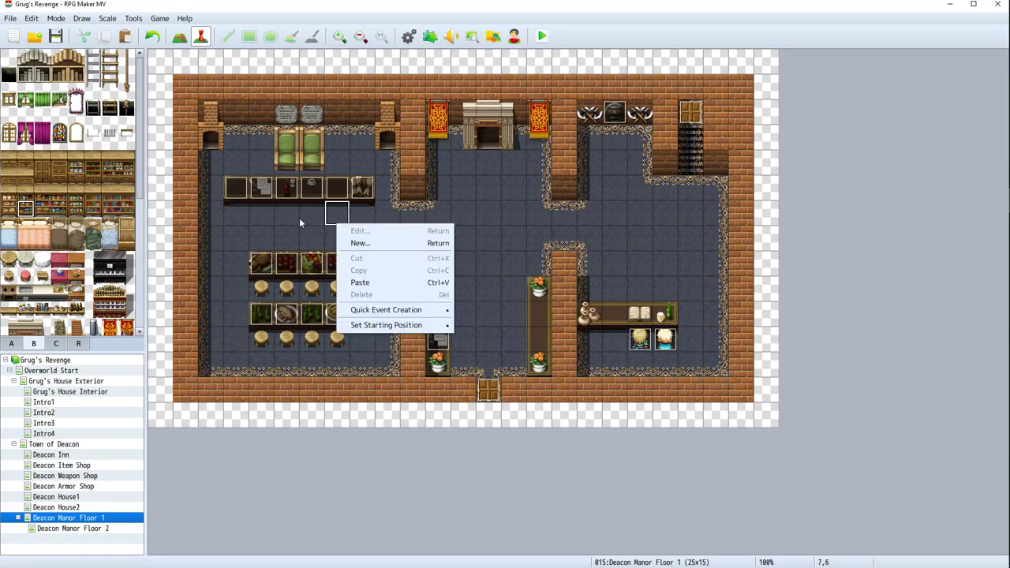
click(272, 234)
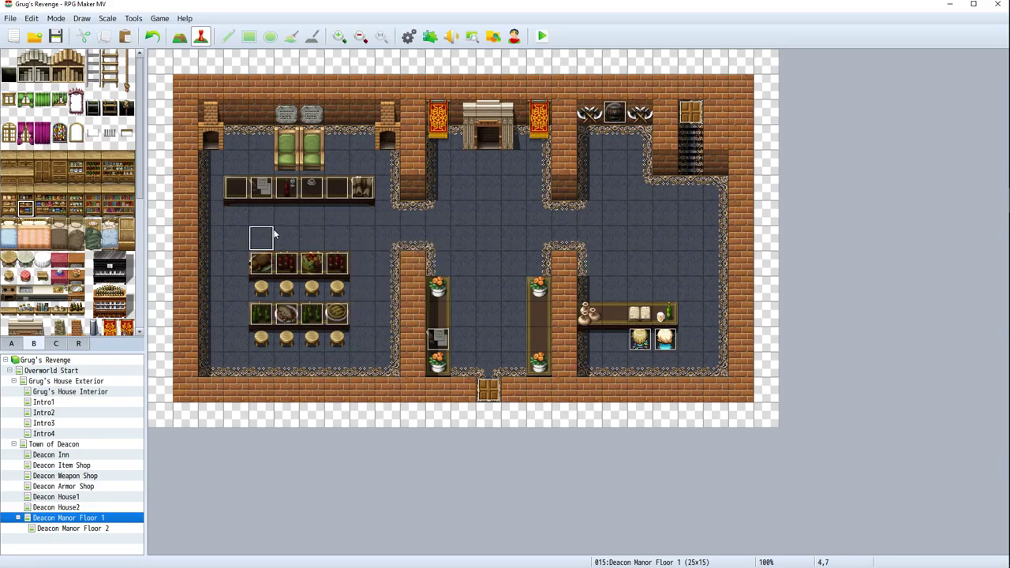
right_click(273, 234)
right_click(237, 239)
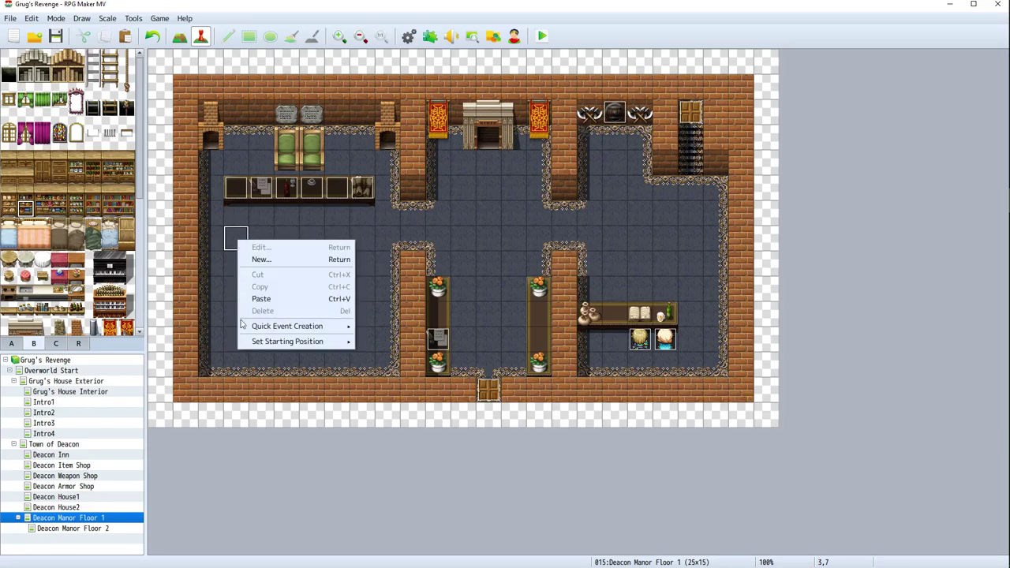
right_click(386, 291)
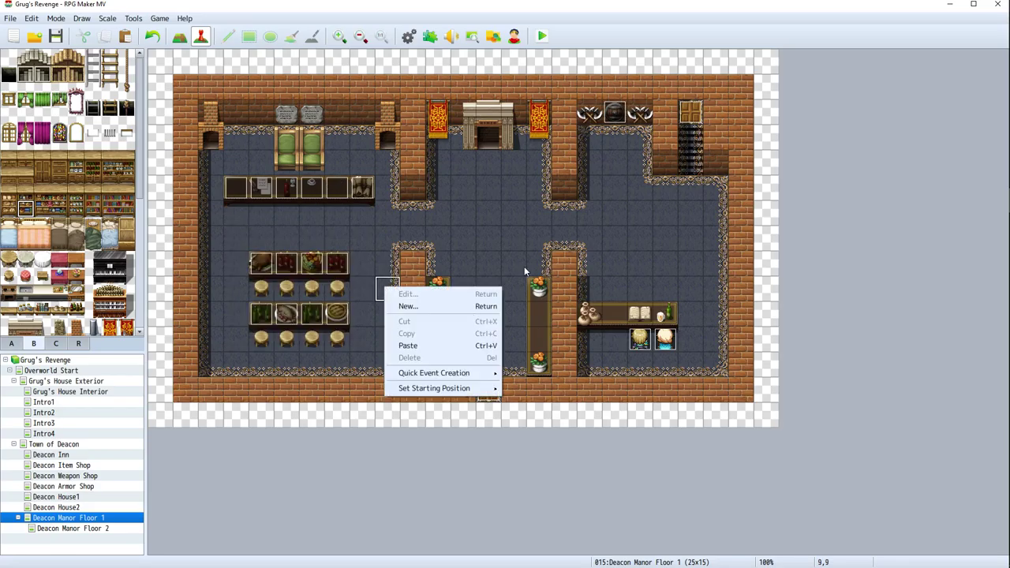
click(503, 251)
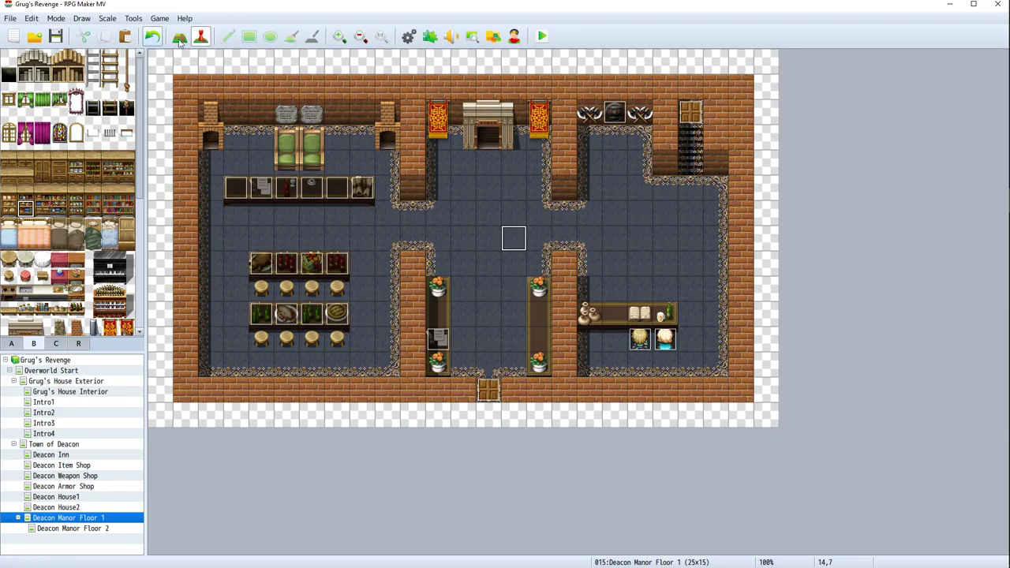
click(85, 529)
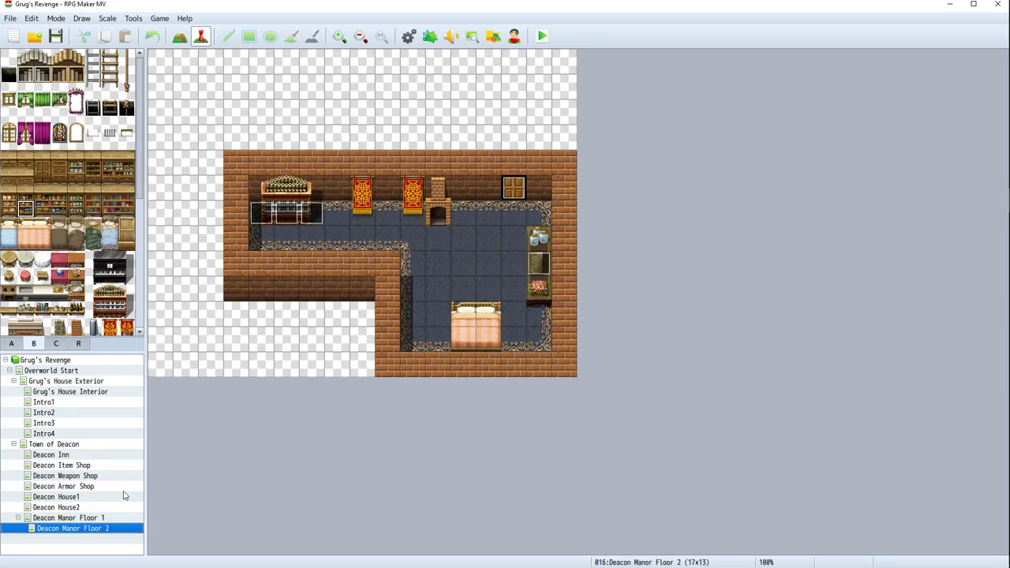
click(77, 518)
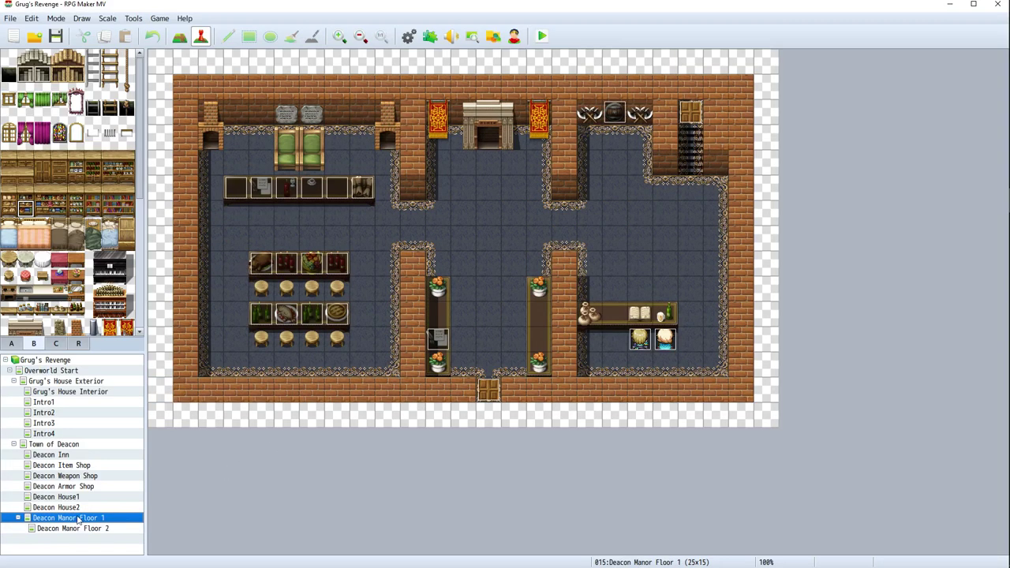
Rename the blonde Lord event to Leeroy
right_click(638, 346)
click(651, 349)
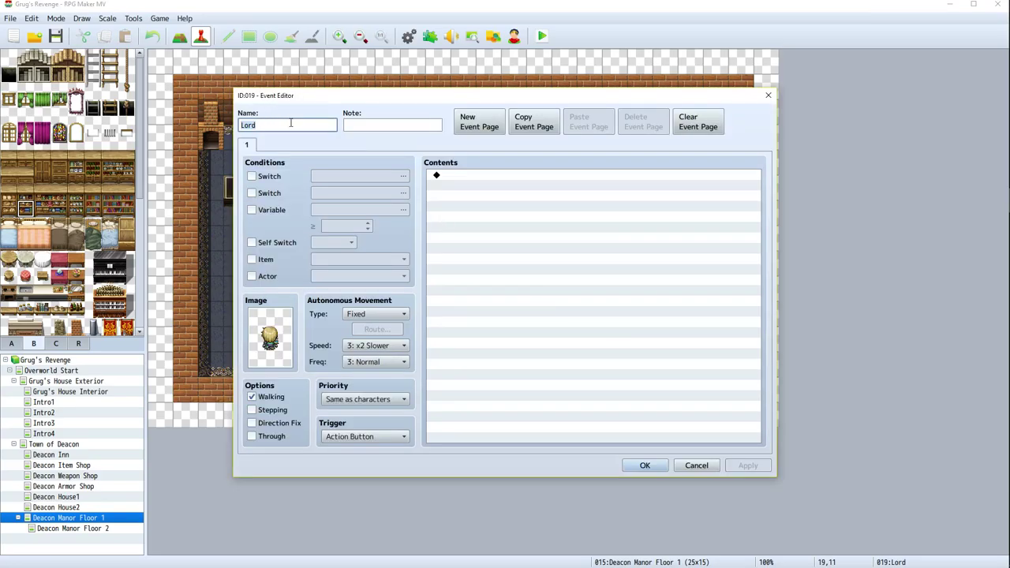
text(Leeroy)
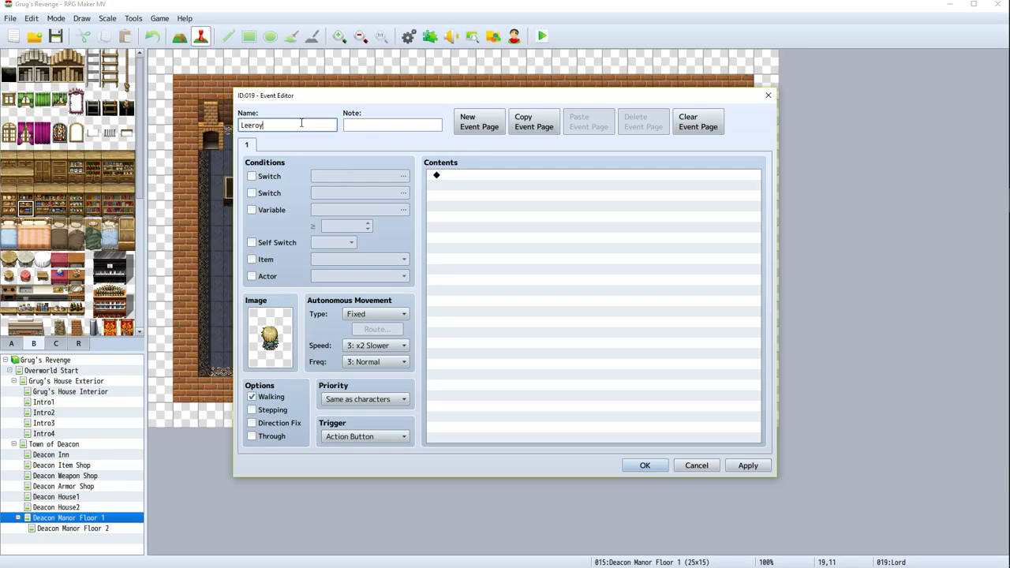
key(Return)
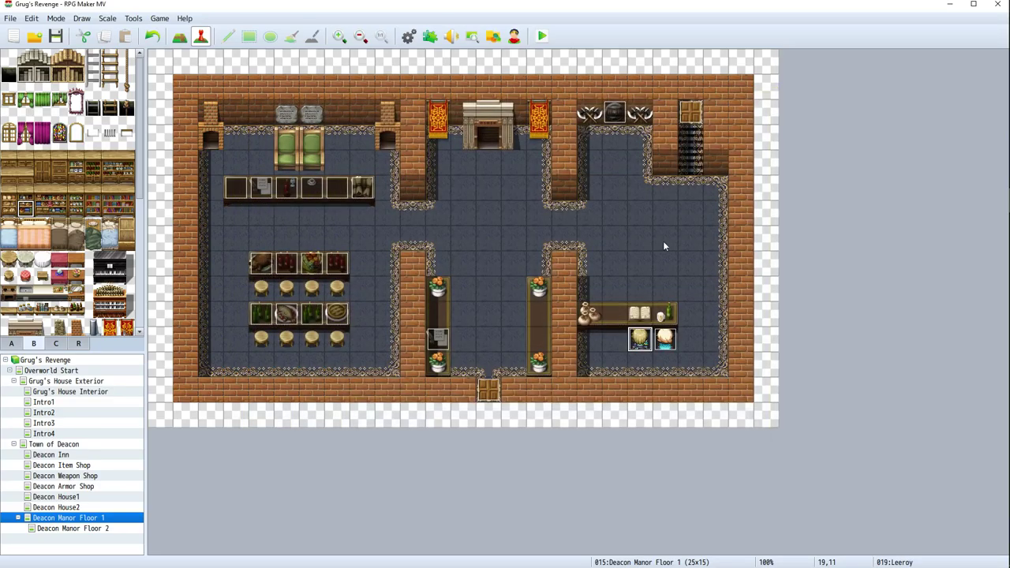
Reopen the Leeroy event to confirm its new name, then close the editor unchanged
right_click(641, 344)
click(661, 349)
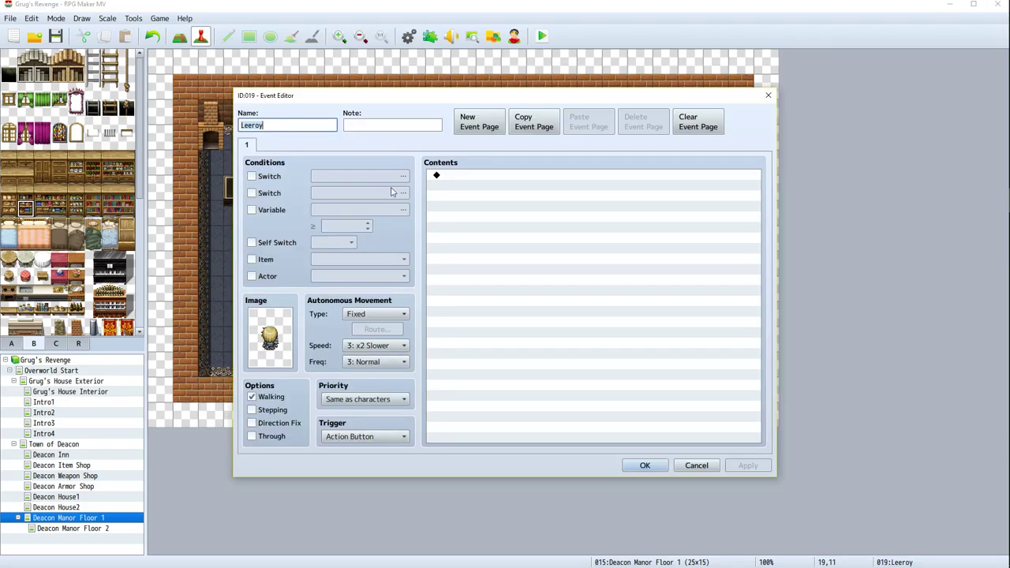
click(656, 465)
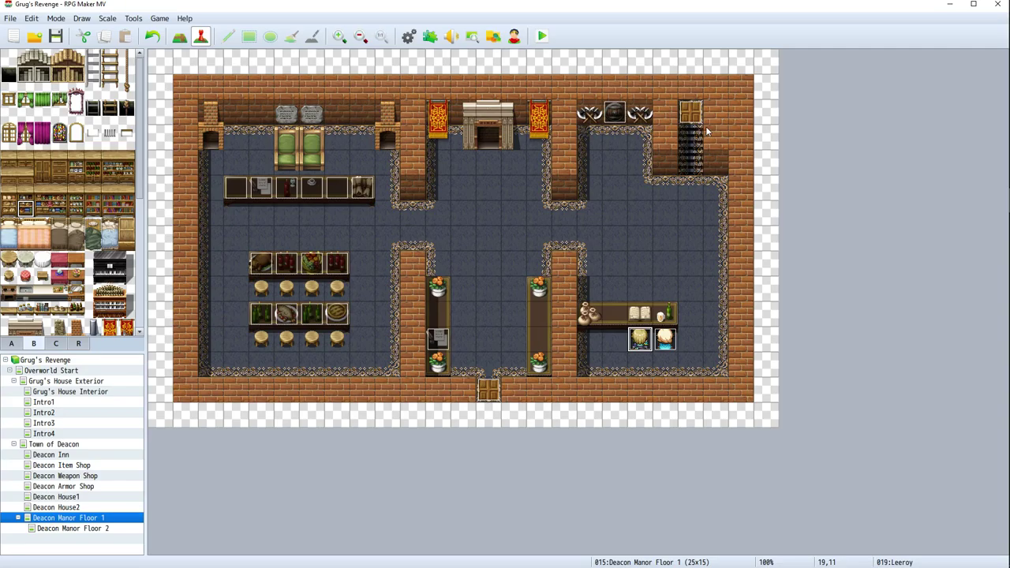
key(alt+Tab)
key(alt+Tab)
Survey the Town of Deacon streets, then switch back to the Deacon Manor Floor 1 map
click(70, 444)
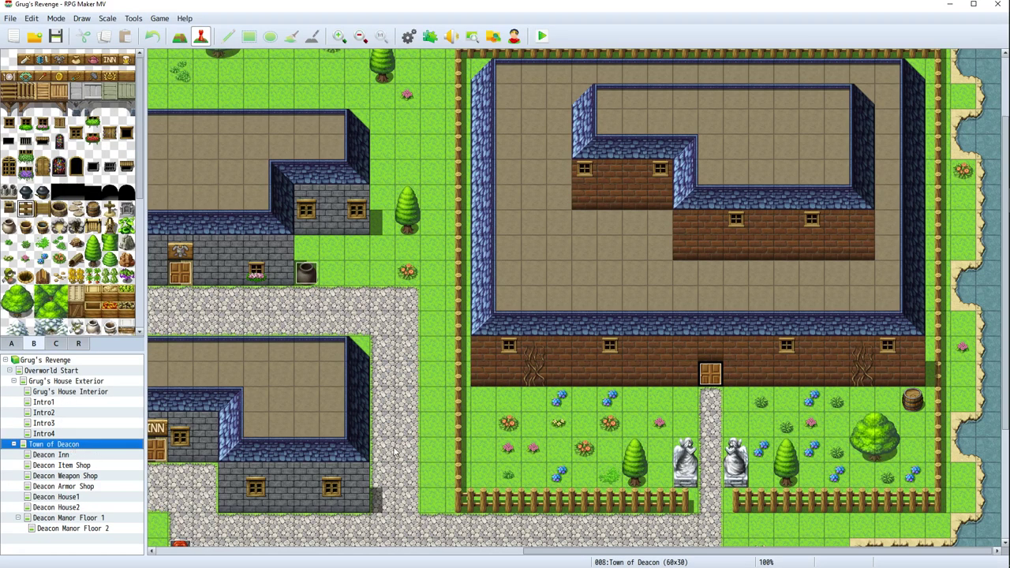
scroll(541, 556, left, 5)
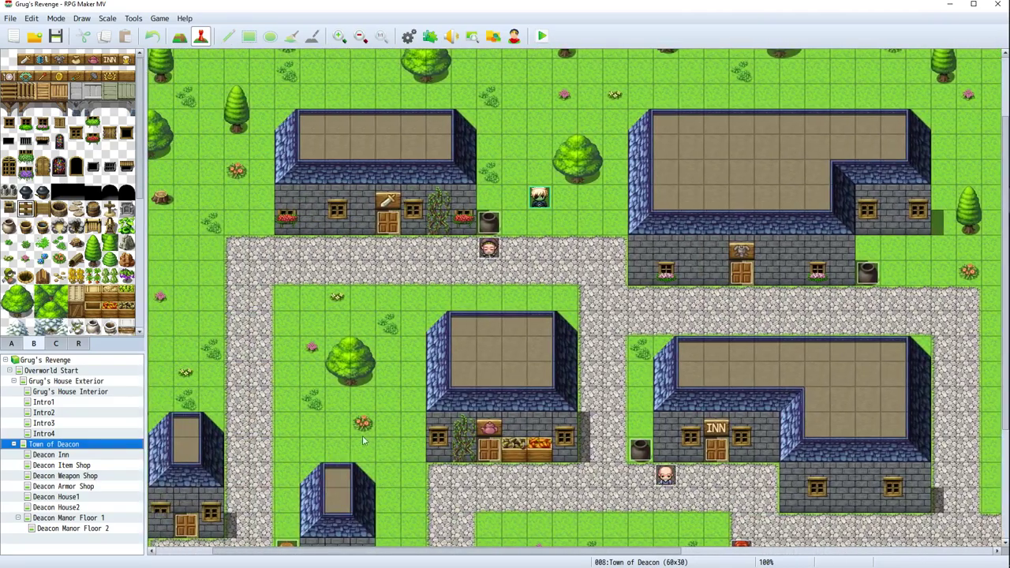
scroll(378, 430, down, 2)
scroll(378, 430, down, 5)
scroll(378, 430, up, 2)
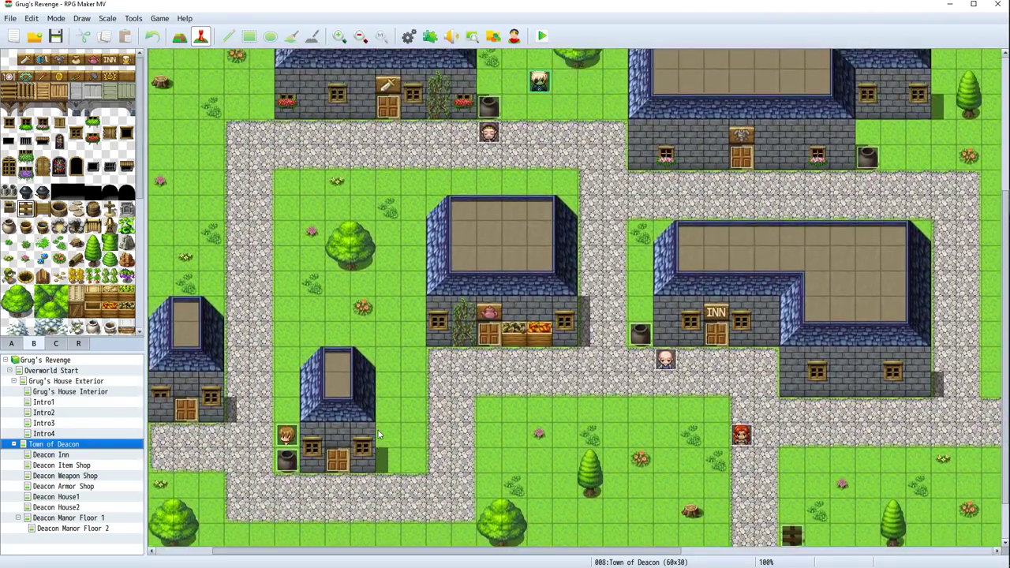
scroll(378, 430, down, 1)
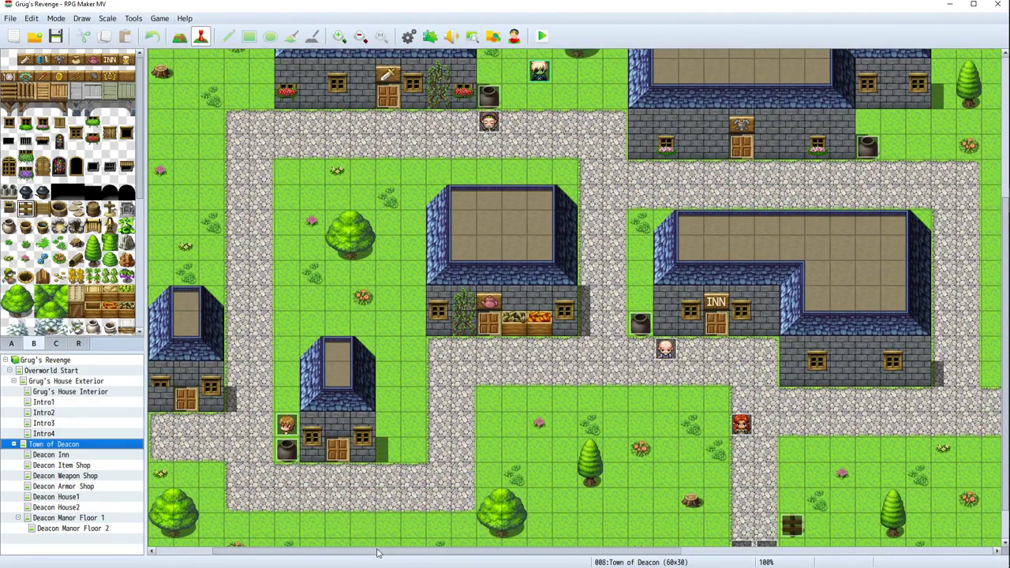
drag(372, 550, 661, 543)
click(109, 517)
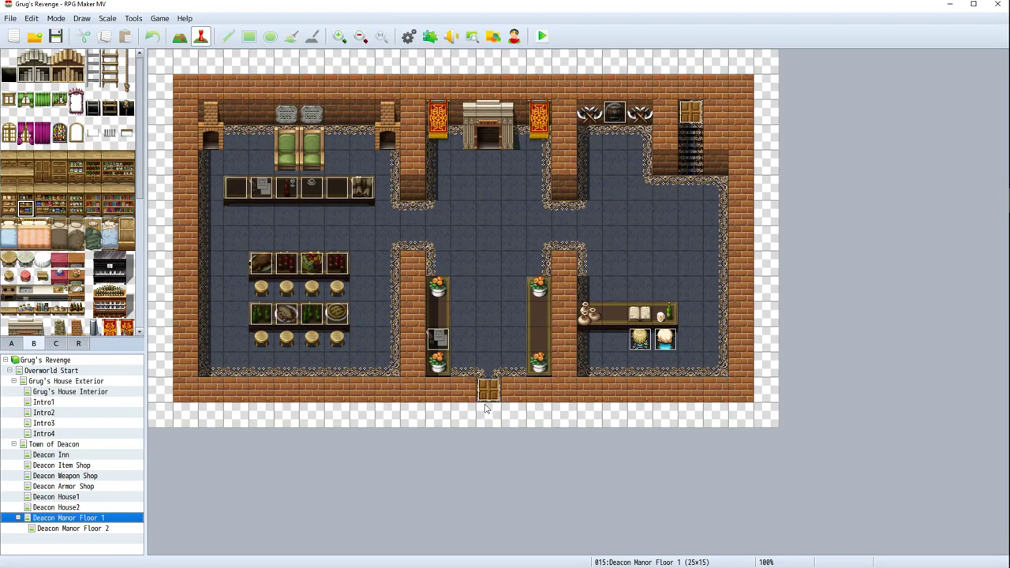